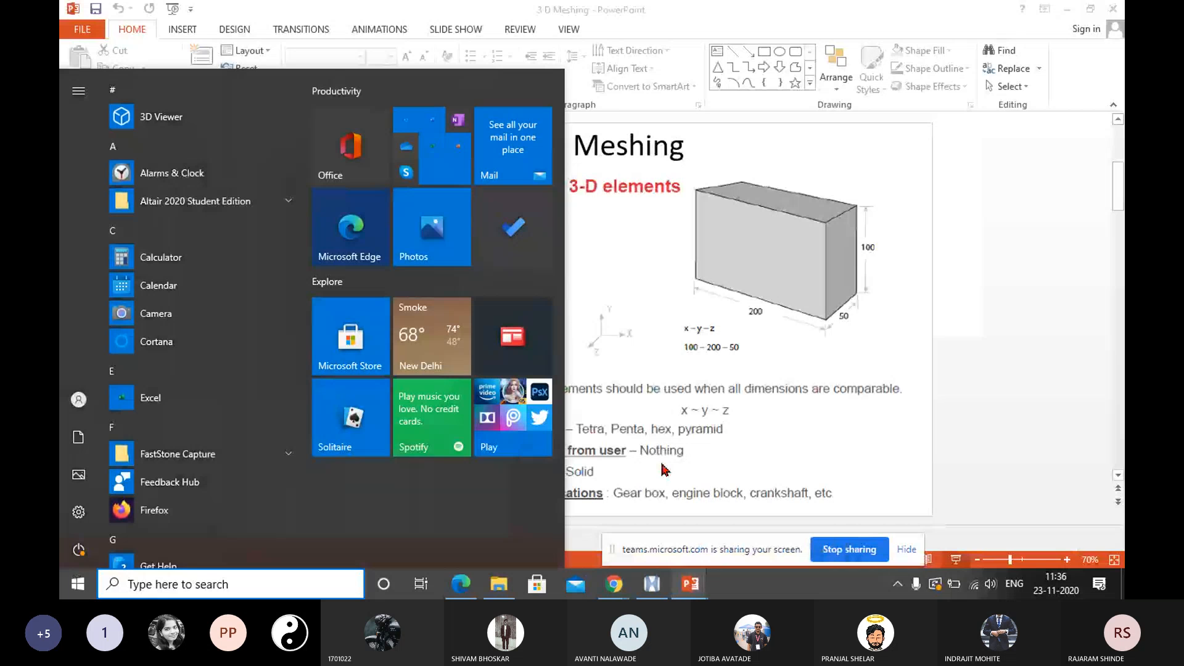
End the slide show presentation and switch to the HyperWorks window.
{"action": "key", "text": "Escape"}
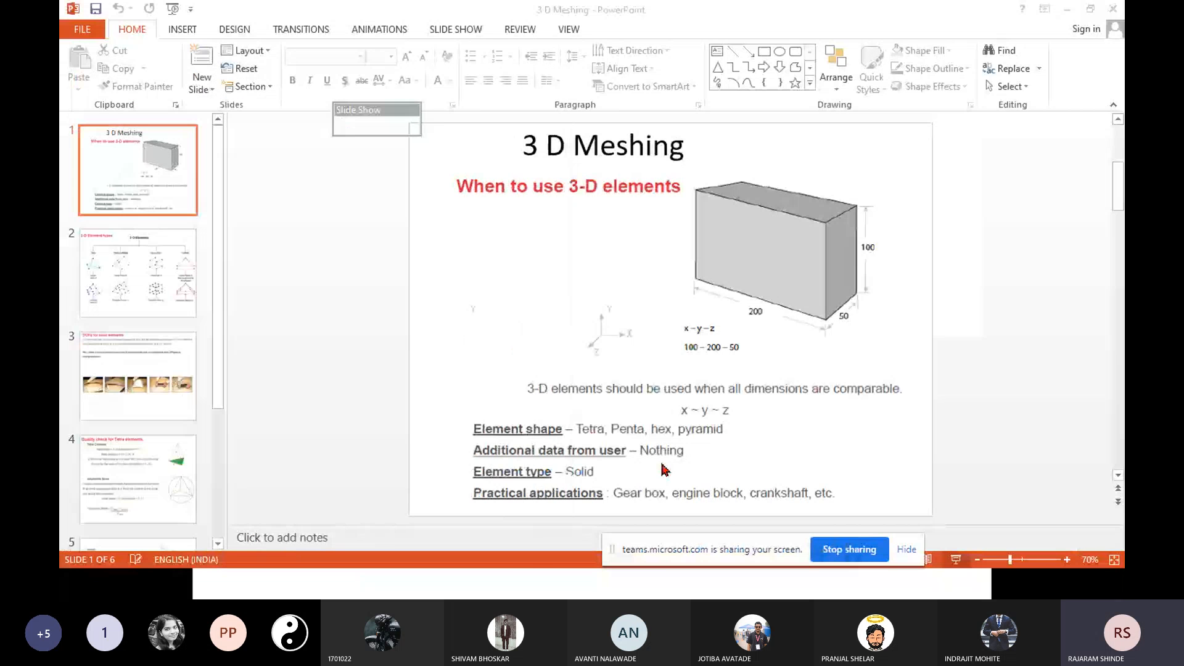
{"action": "left_click", "coordinate": [1068, 12]}
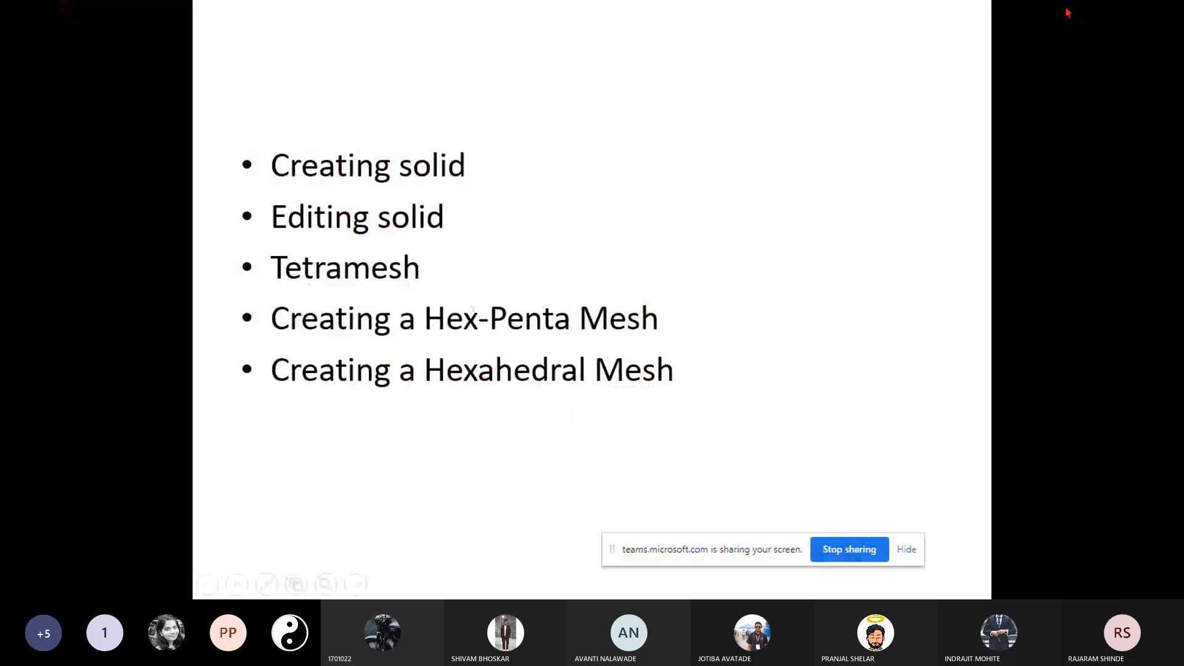
{"action": "key", "text": "Escape"}
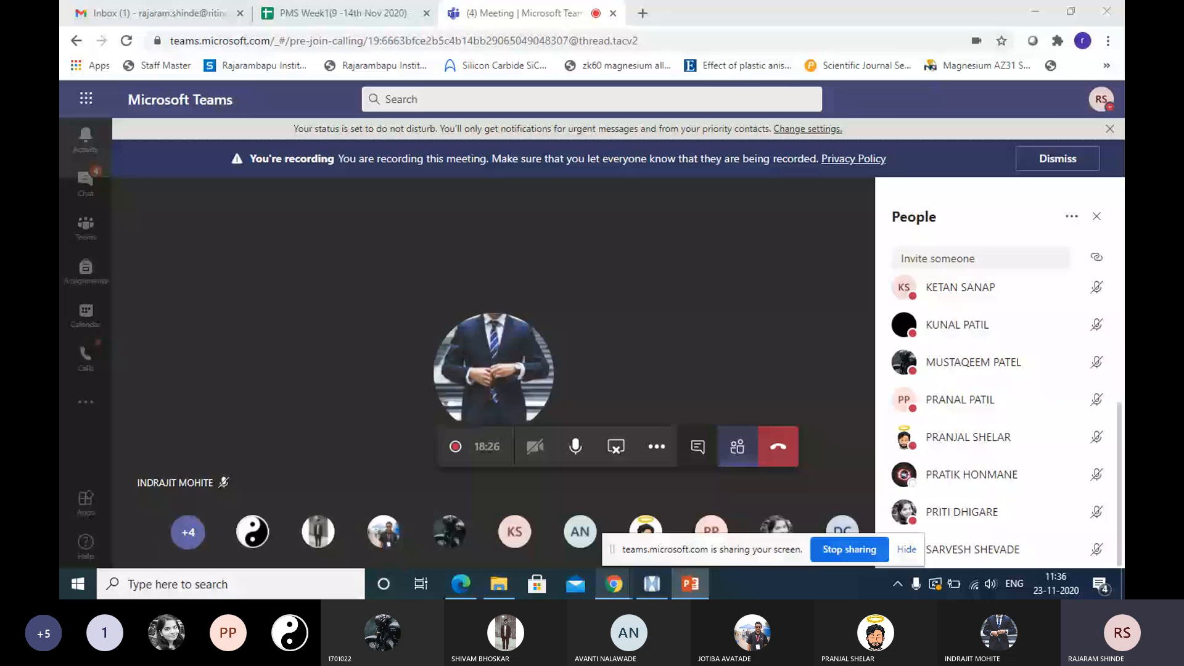
{"action": "left_click", "coordinate": [619, 584]}
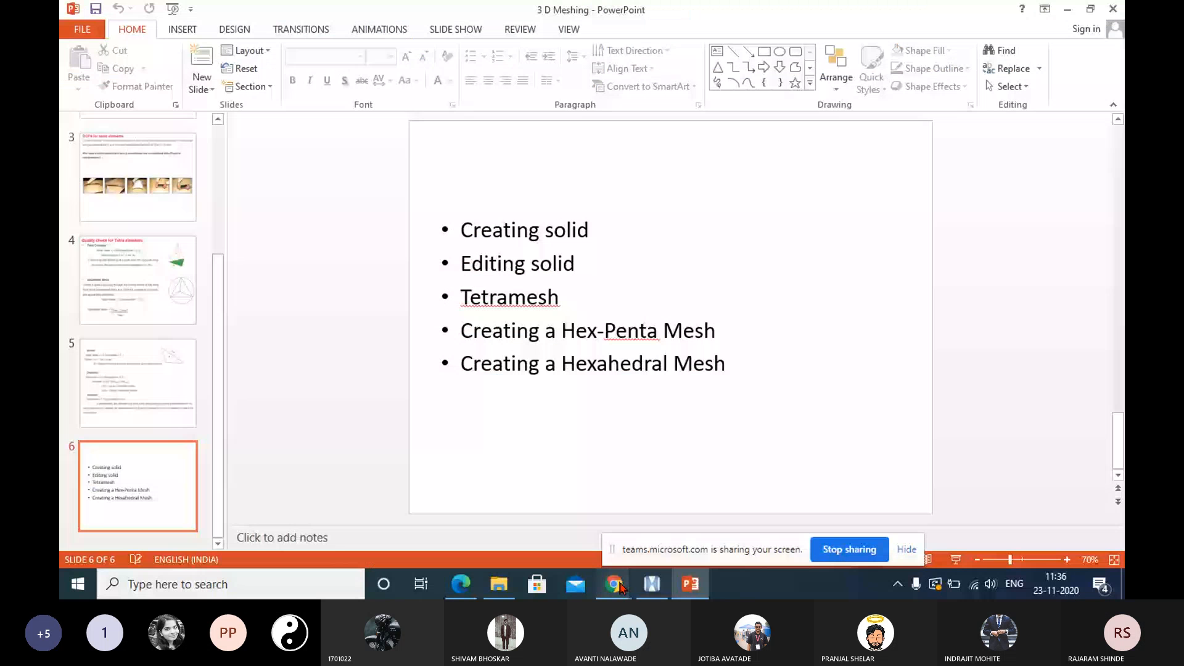
{"action": "left_click", "coordinate": [653, 584]}
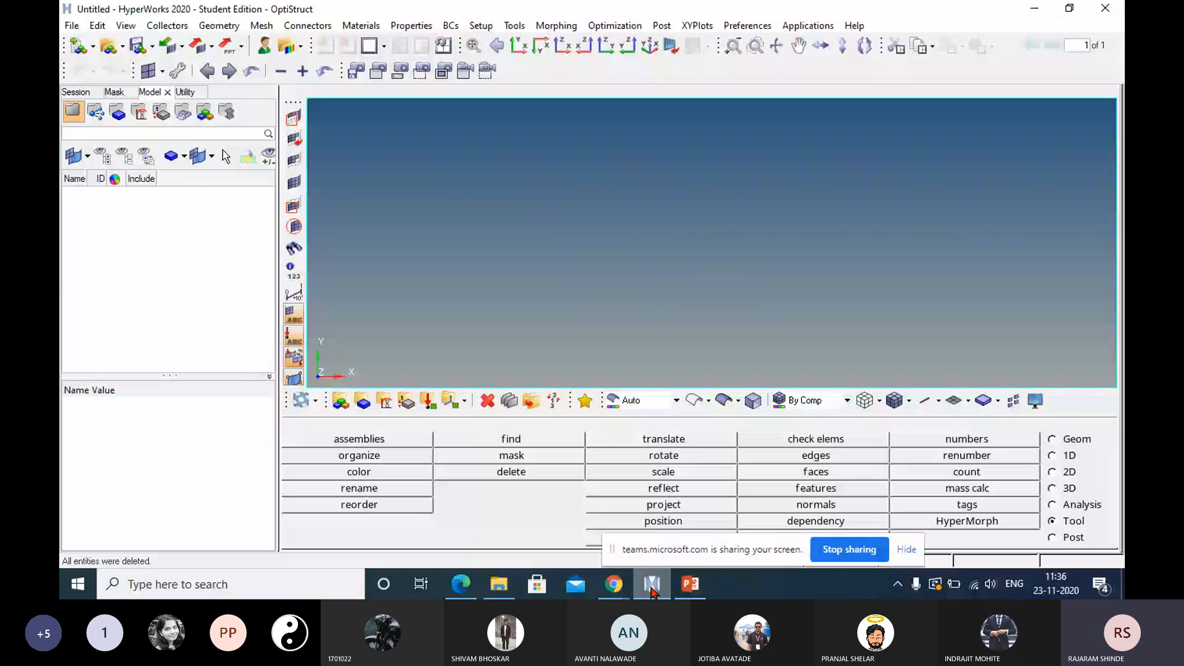
Open the solid_geom model from the 3D Meshing folder.
{"action": "left_click", "coordinate": [72, 26]}
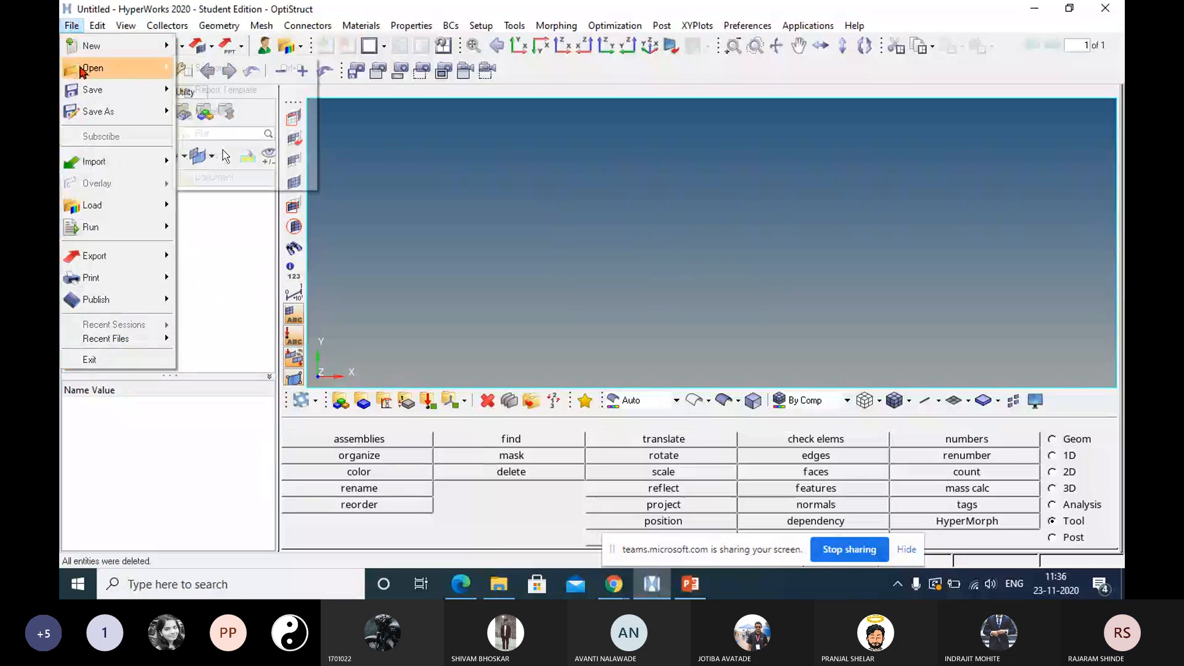
{"action": "mouse_move", "coordinate": [79, 71]}
{"action": "left_click", "coordinate": [207, 111]}
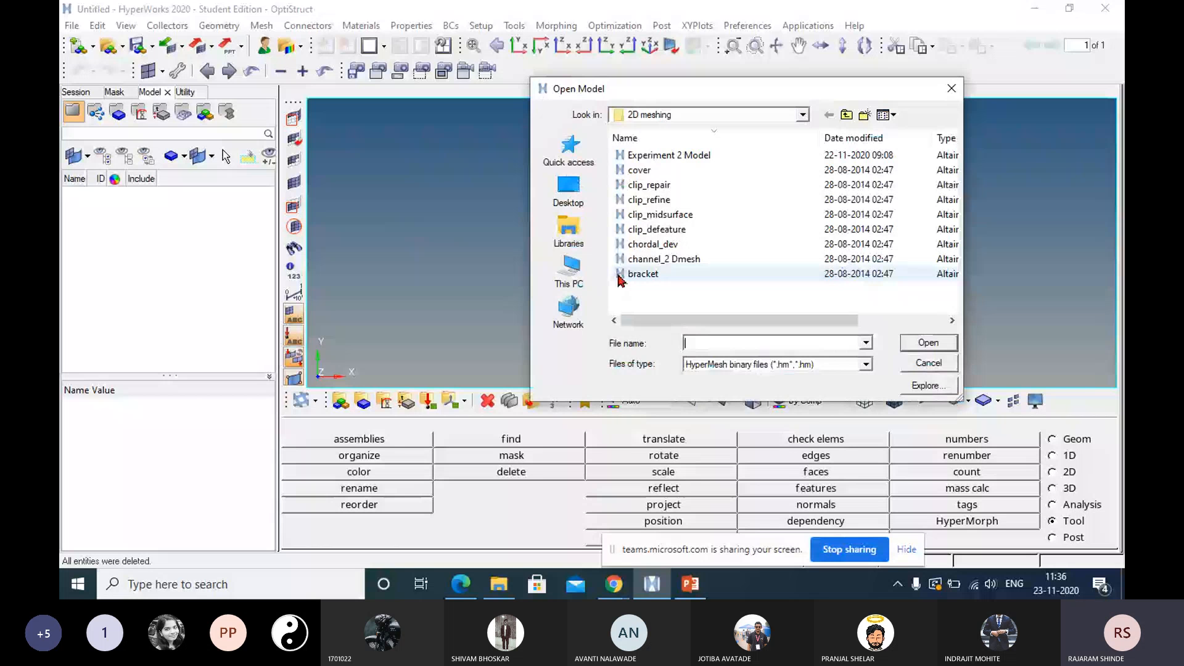
{"action": "left_click", "coordinate": [847, 116]}
{"action": "double_click", "coordinate": [648, 171]}
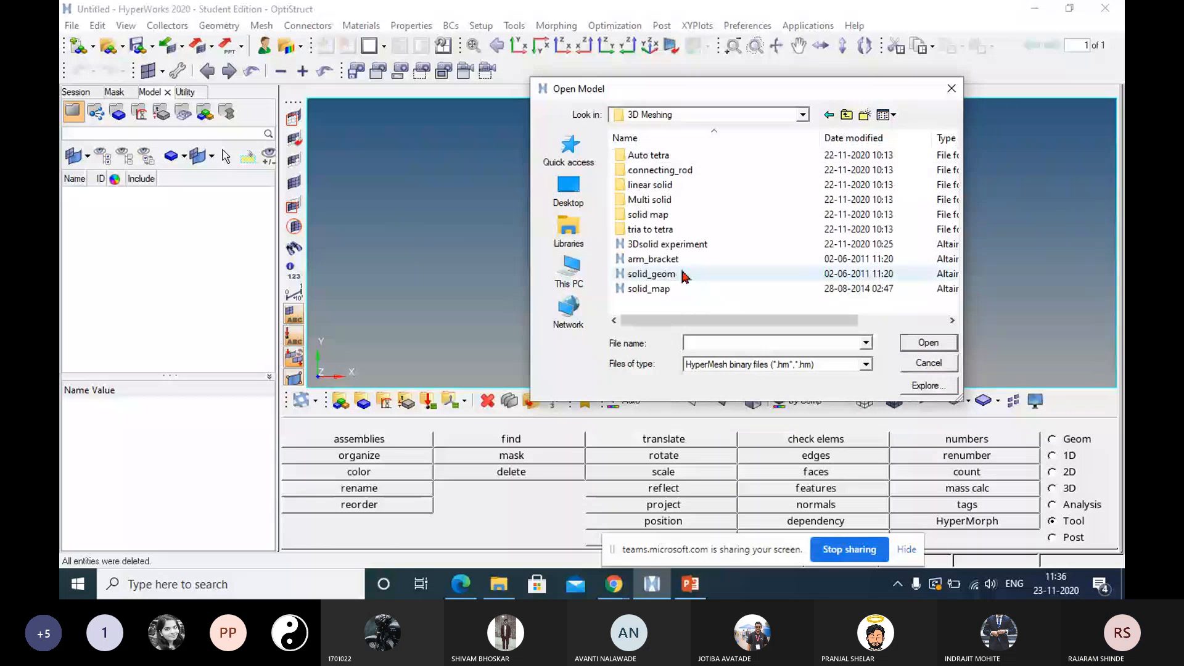
{"action": "left_click", "coordinate": [674, 275]}
{"action": "left_click", "coordinate": [928, 343]}
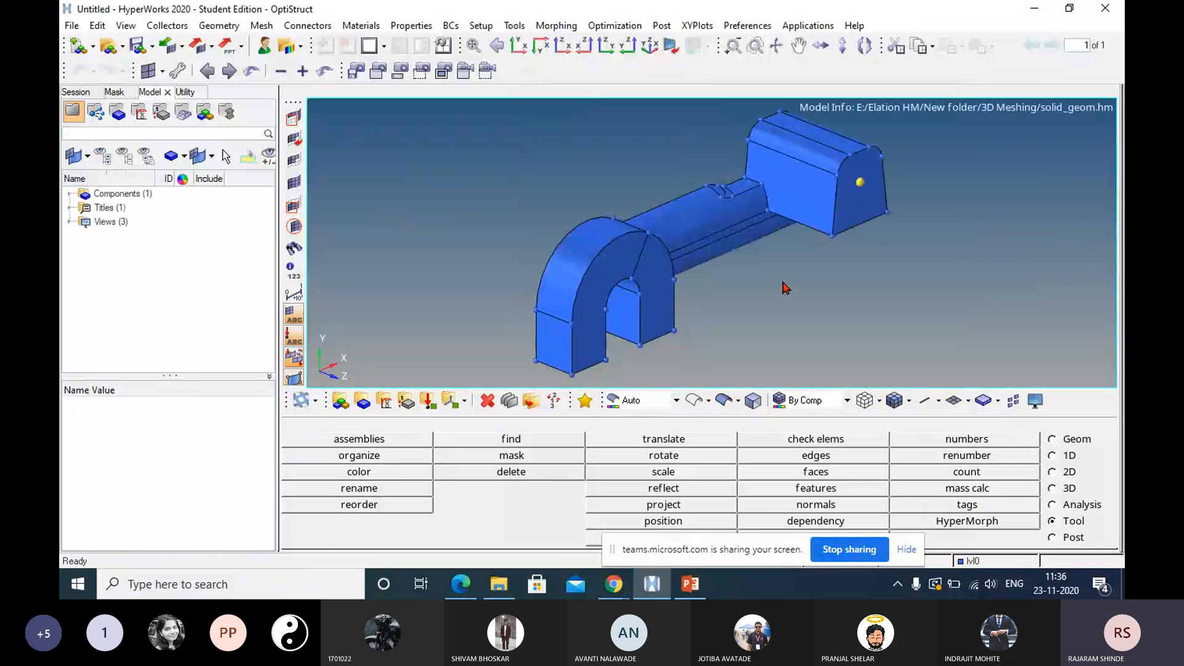
Expand the Components folder and toggle the geometry display of component lvl0 off and on.
{"action": "mouse_move", "coordinate": [771, 290]}
{"action": "left_mouse_down", "text": "ctrl"}
{"action": "mouse_move", "coordinate": [691, 296]}
{"action": "mouse_move", "coordinate": [716, 195]}
{"action": "left_mouse_up", "text": "ctrl"}
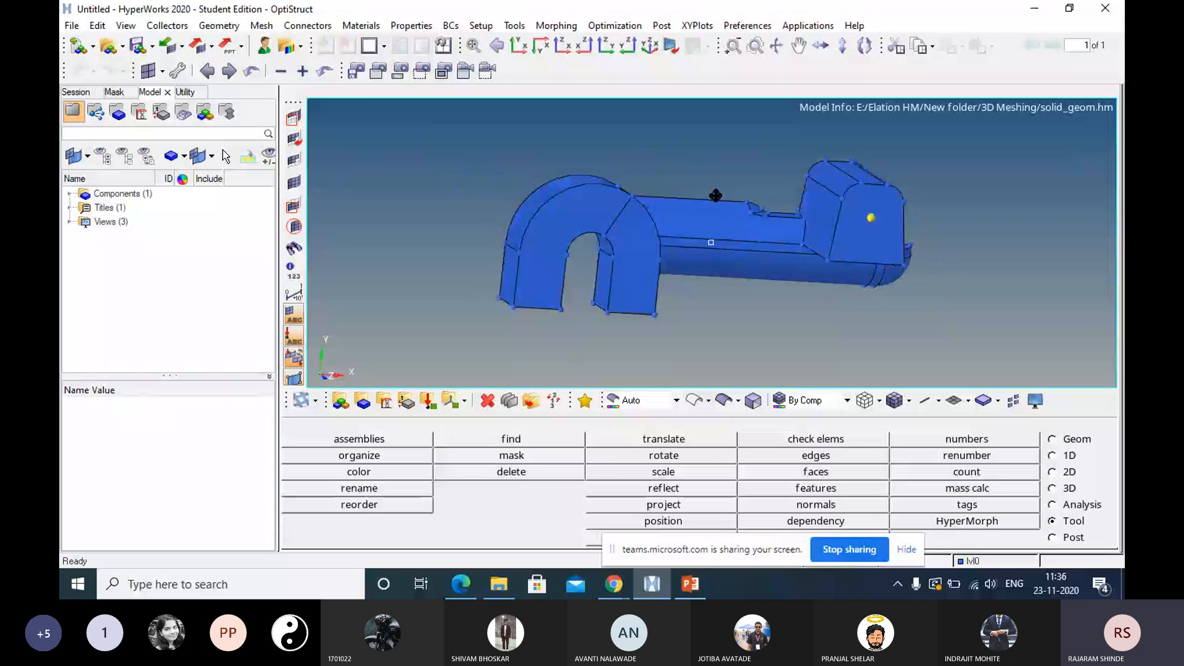
{"action": "left_click_drag", "start_coordinate": [715, 196], "coordinate": [734, 210], "text": "ctrl"}
{"action": "left_click", "coordinate": [70, 194]}
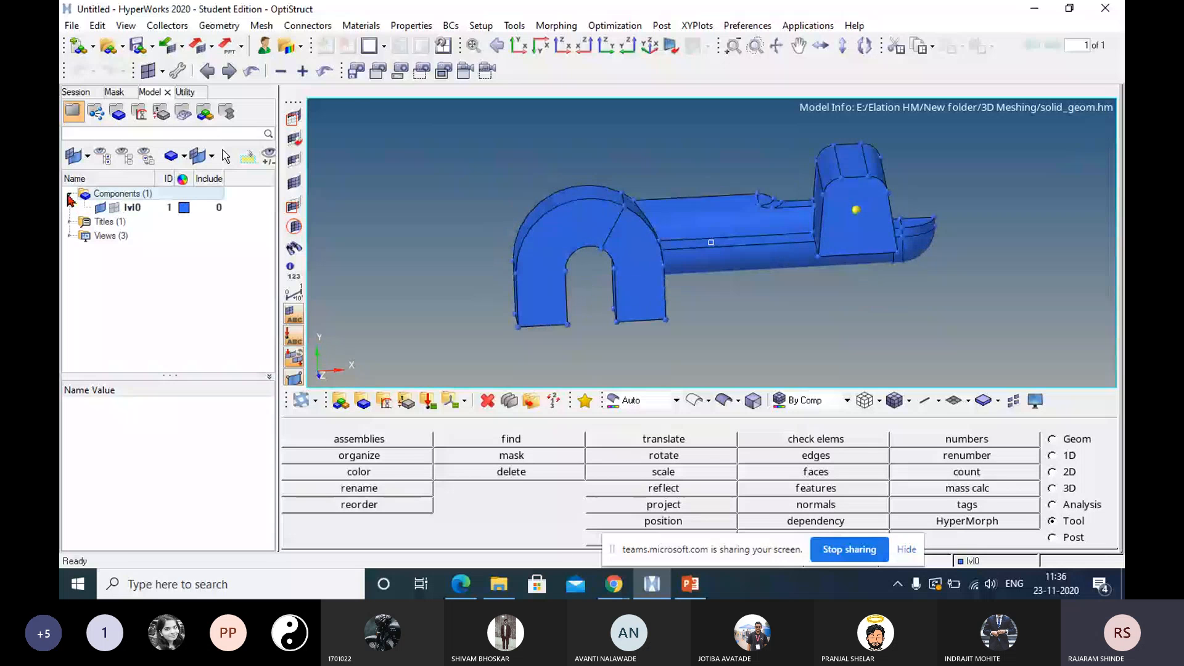
{"action": "left_click", "coordinate": [99, 209]}
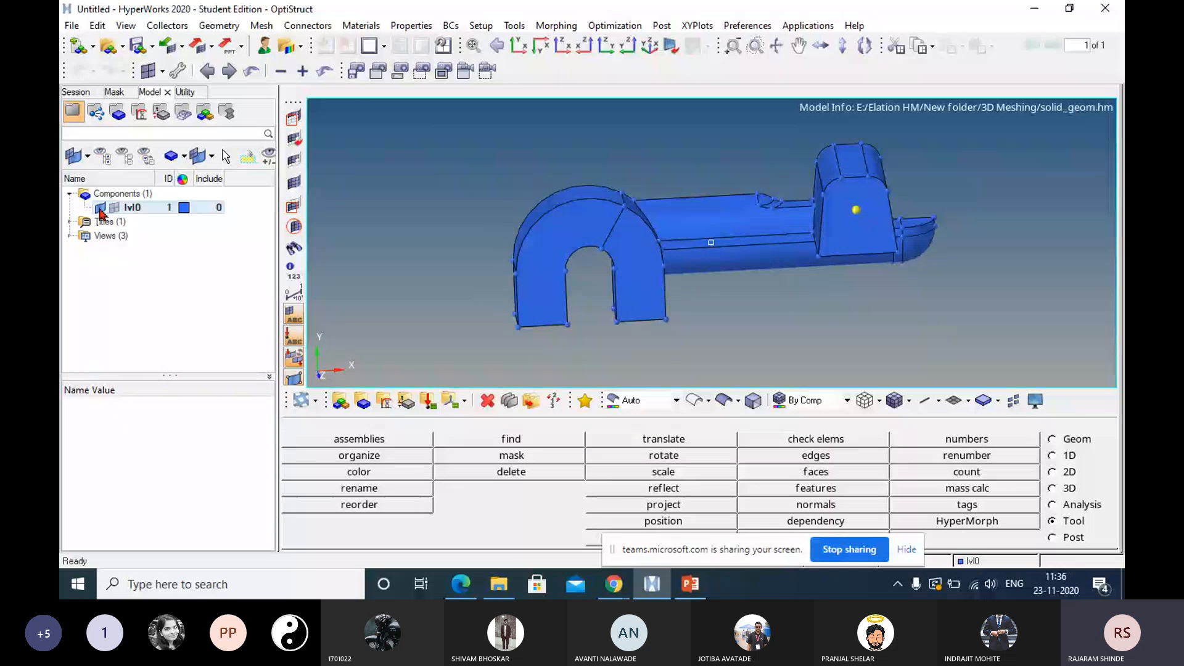
{"action": "left_click", "coordinate": [100, 209]}
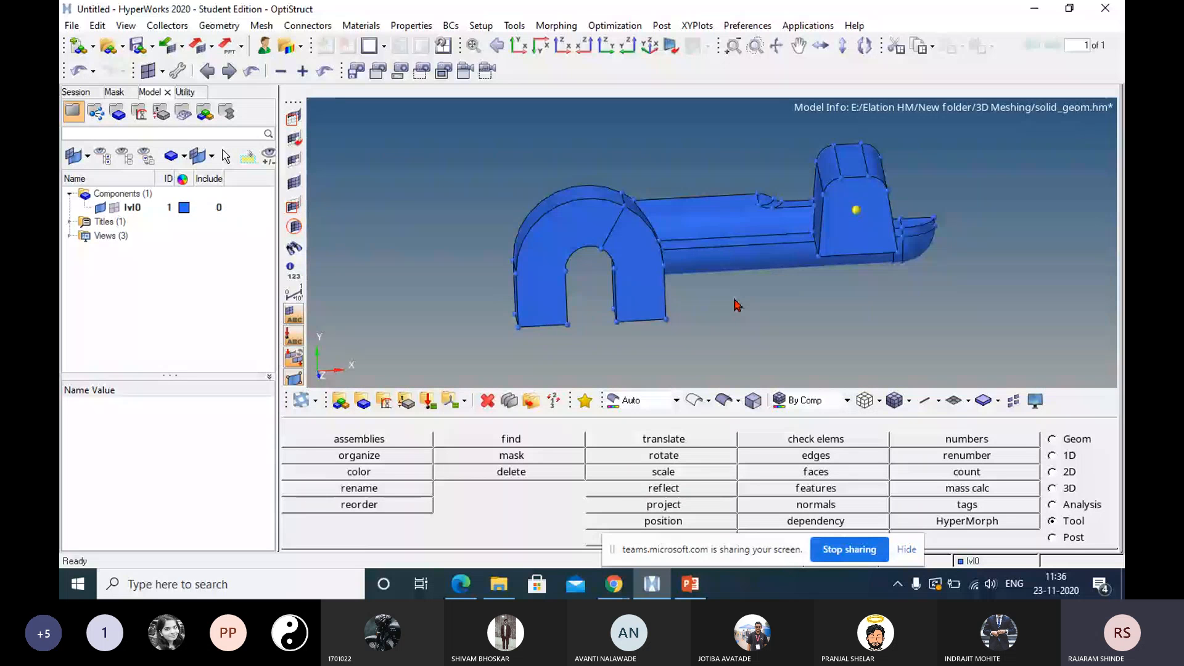
Preview the model in the Mappable geometry color mode and return to the Auto mode.
{"action": "left_click", "coordinate": [676, 401]}
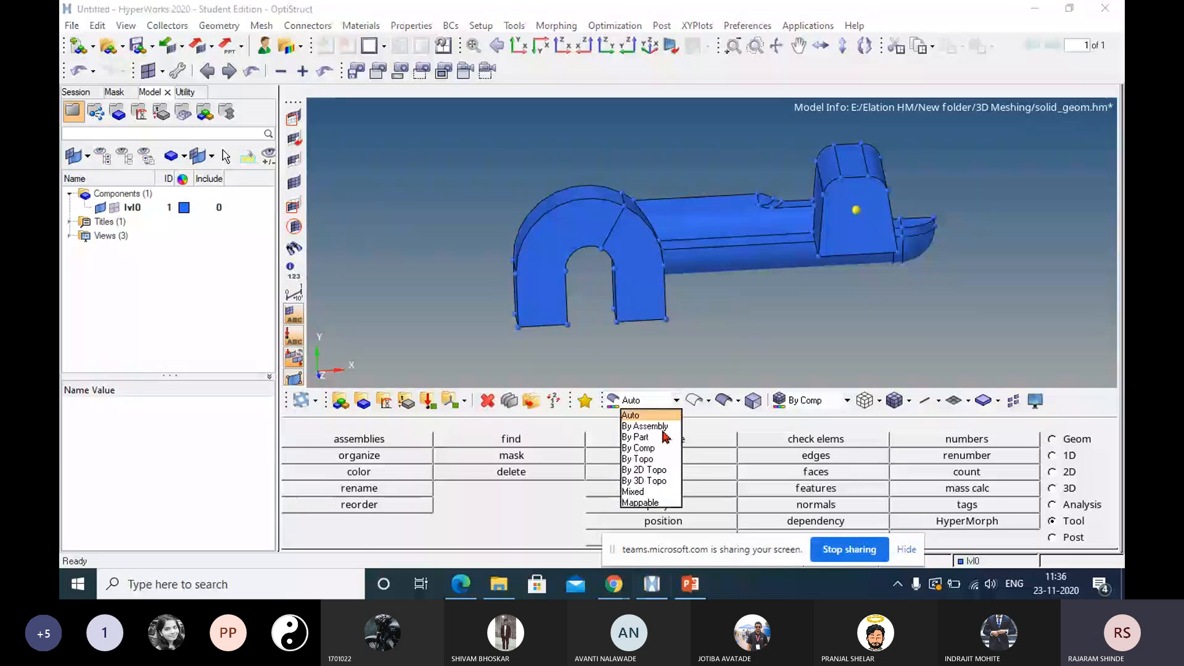
{"action": "left_click", "coordinate": [640, 503]}
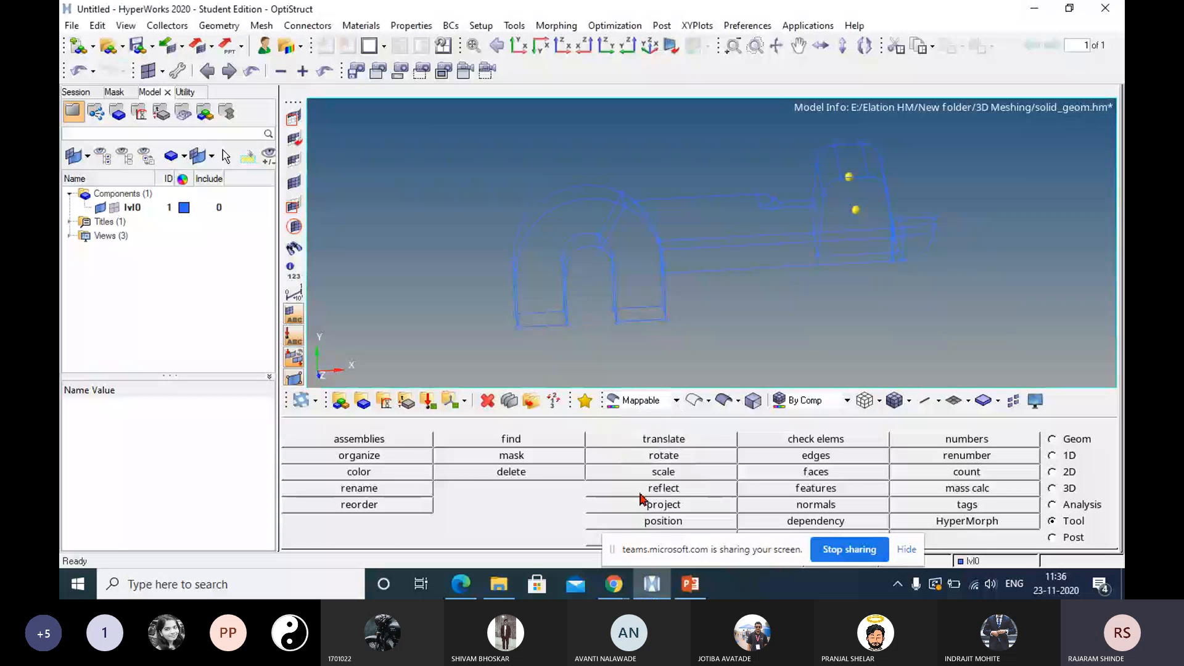
{"action": "left_click", "coordinate": [676, 401]}
{"action": "left_click", "coordinate": [631, 415]}
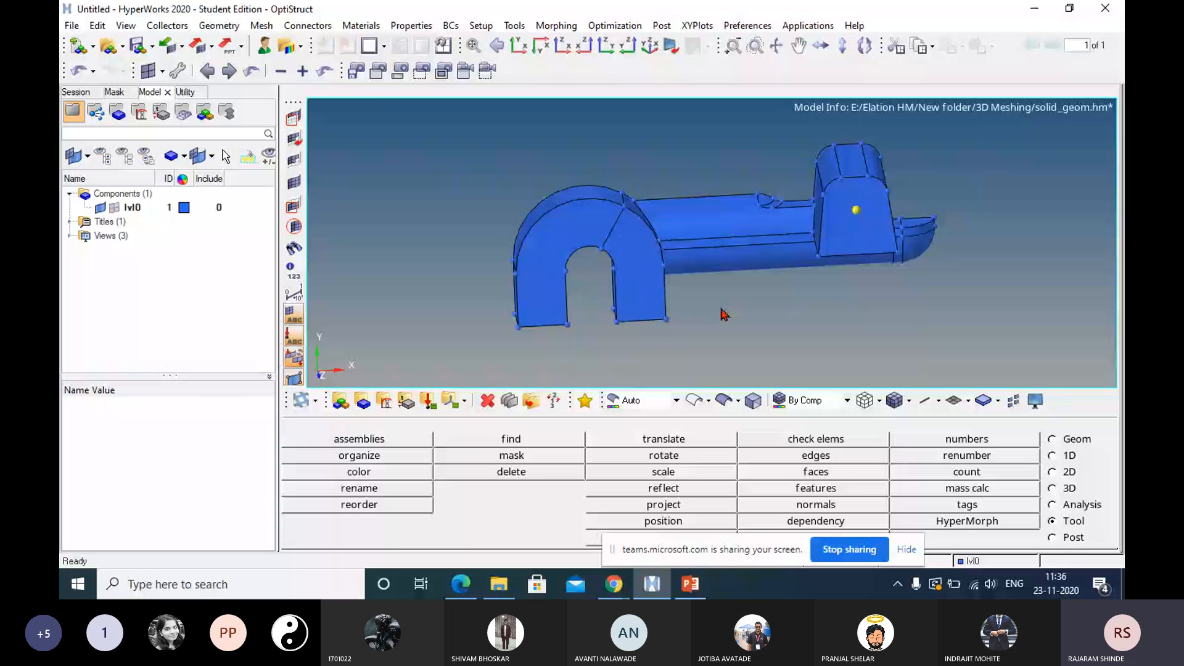
Show the geometry as wireframe and examine the edges around the U-shaped arch and the connecting bar.
{"action": "left_click_drag", "start_coordinate": [745, 281], "coordinate": [722, 338], "text": "ctrl"}
{"action": "left_click_drag", "start_coordinate": [750, 249], "coordinate": [683, 247], "text": "ctrl"}
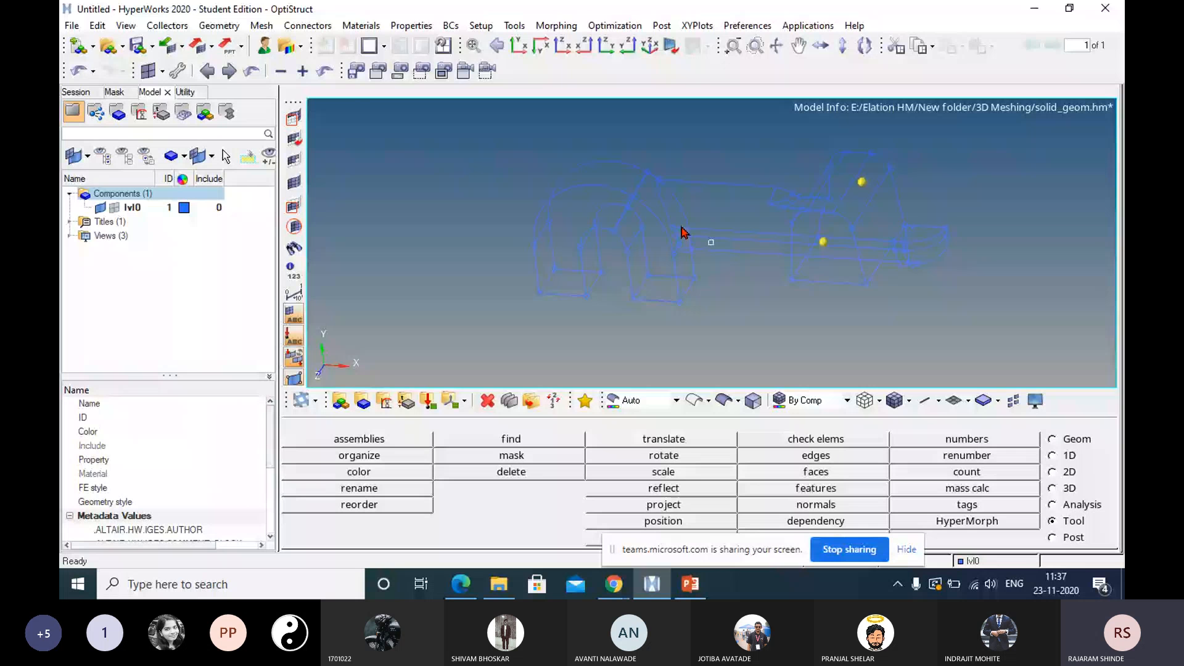
{"action": "scroll", "coordinate": [683, 228], "scroll_direction": "up", "scroll_amount": 5, "text": "ctrl"}
{"action": "right_click_drag", "start_coordinate": [685, 222], "coordinate": [878, 275], "text": "ctrl"}
{"action": "right_click_drag", "start_coordinate": [731, 215], "coordinate": [844, 230], "text": "ctrl"}
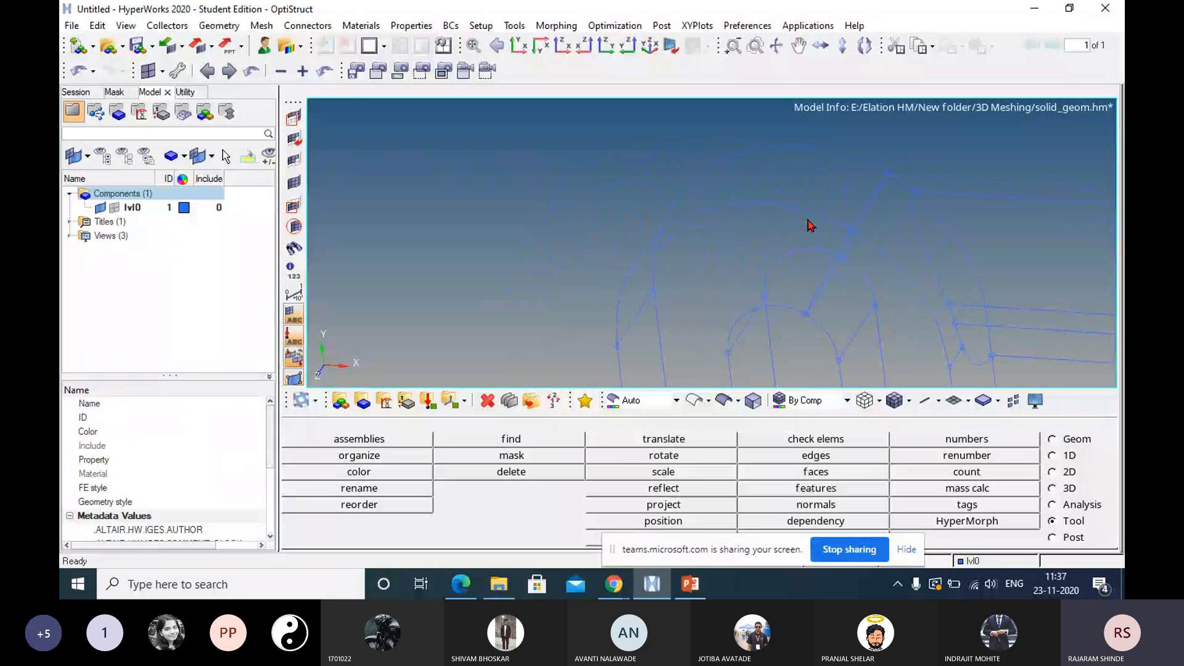
{"action": "scroll", "coordinate": [856, 188], "scroll_direction": "up", "scroll_amount": 3}
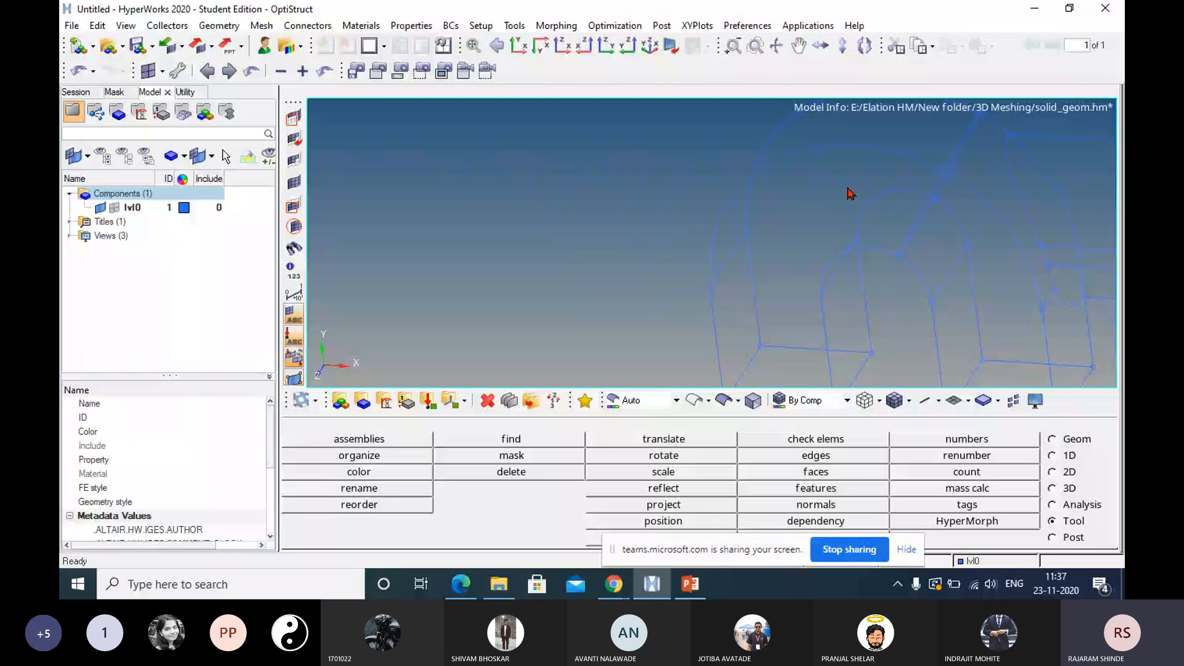
{"action": "scroll", "coordinate": [850, 195], "scroll_direction": "down", "scroll_amount": 2}
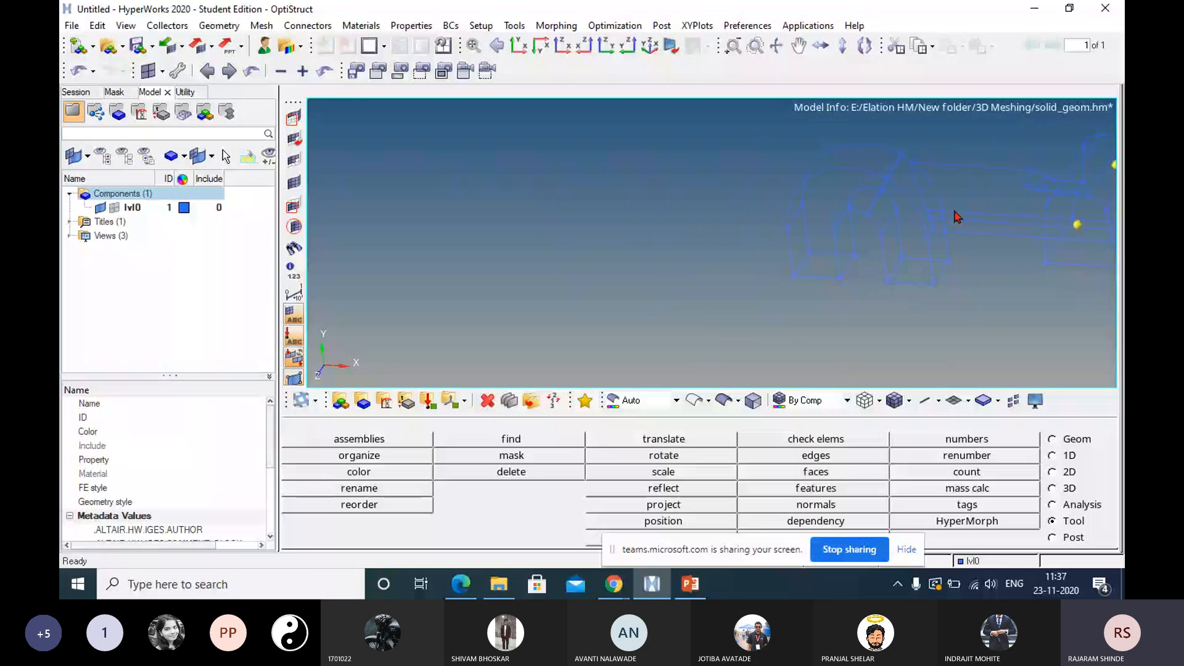
{"action": "right_click_drag", "start_coordinate": [955, 212], "coordinate": [823, 218], "text": "ctrl"}
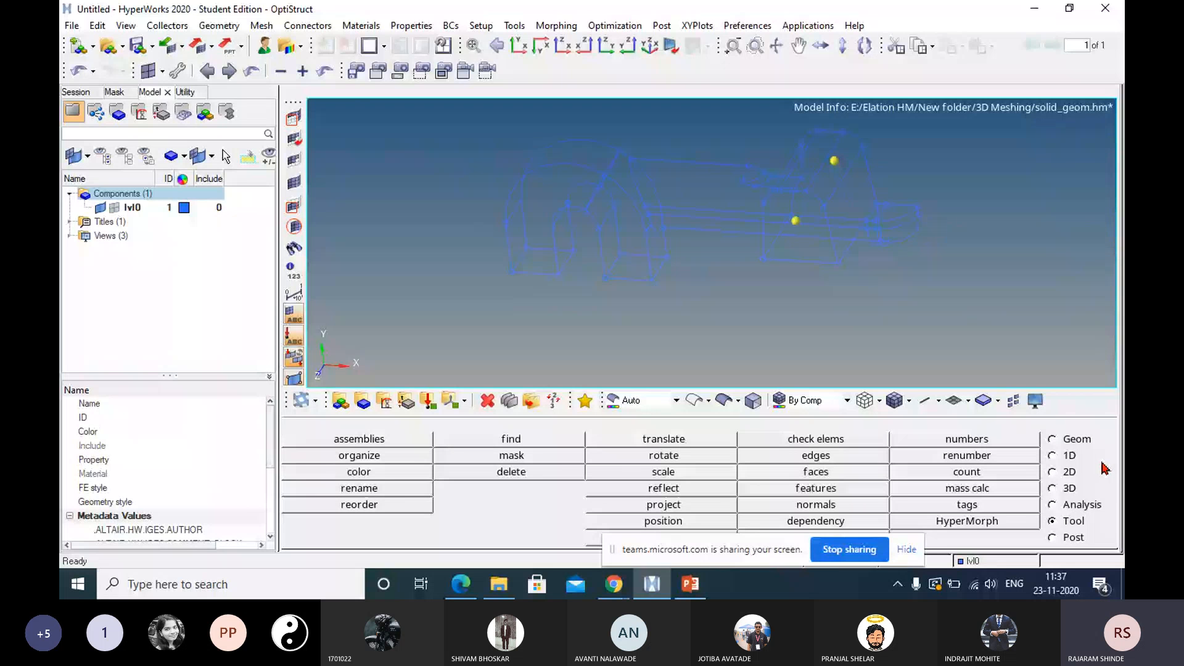
Open the solids creation tools and review the available cylinder, cone and sphere options.
{"action": "left_click", "coordinate": [1053, 439]}
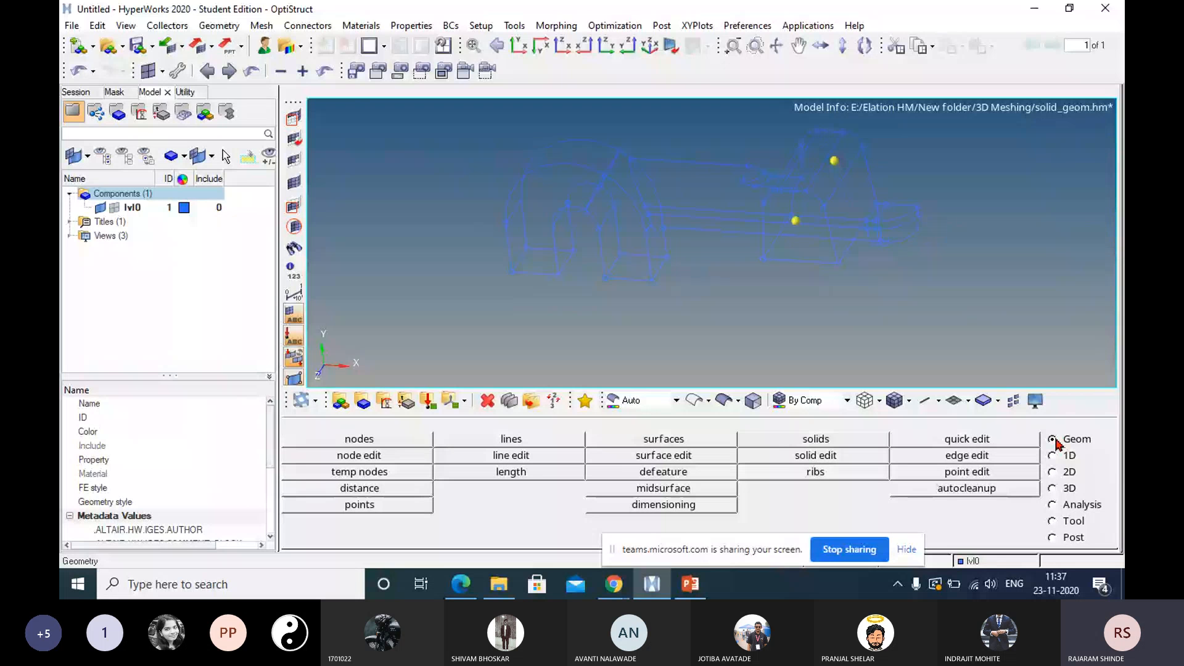
{"action": "left_click", "coordinate": [817, 439]}
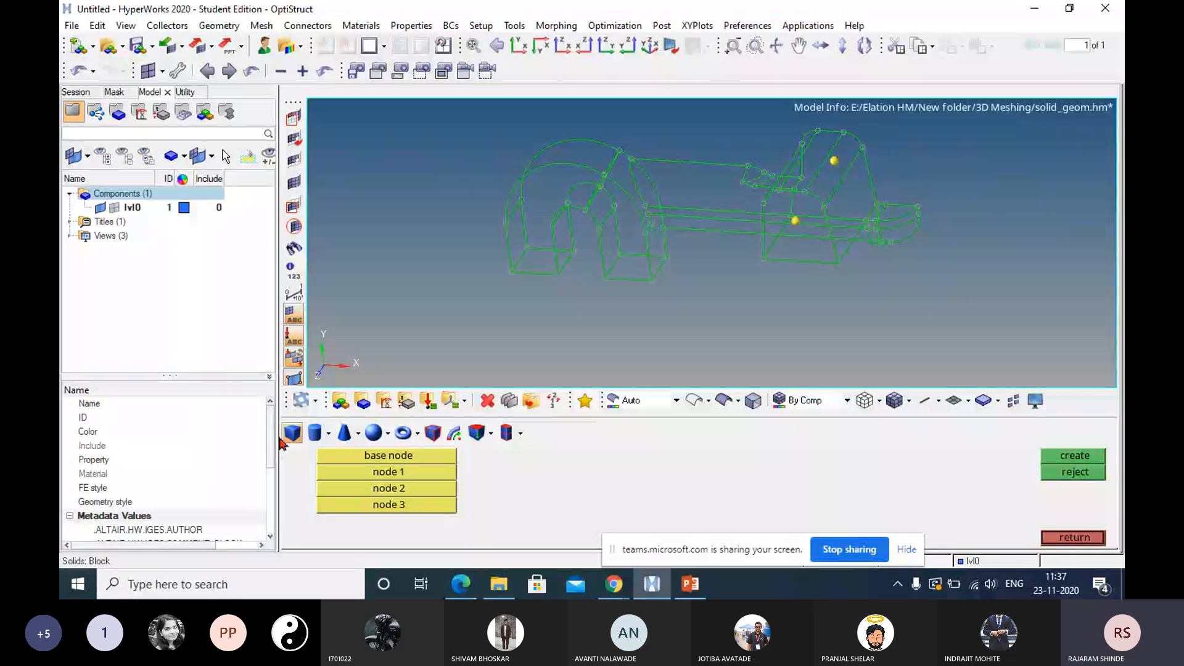
{"action": "left_click", "coordinate": [329, 433]}
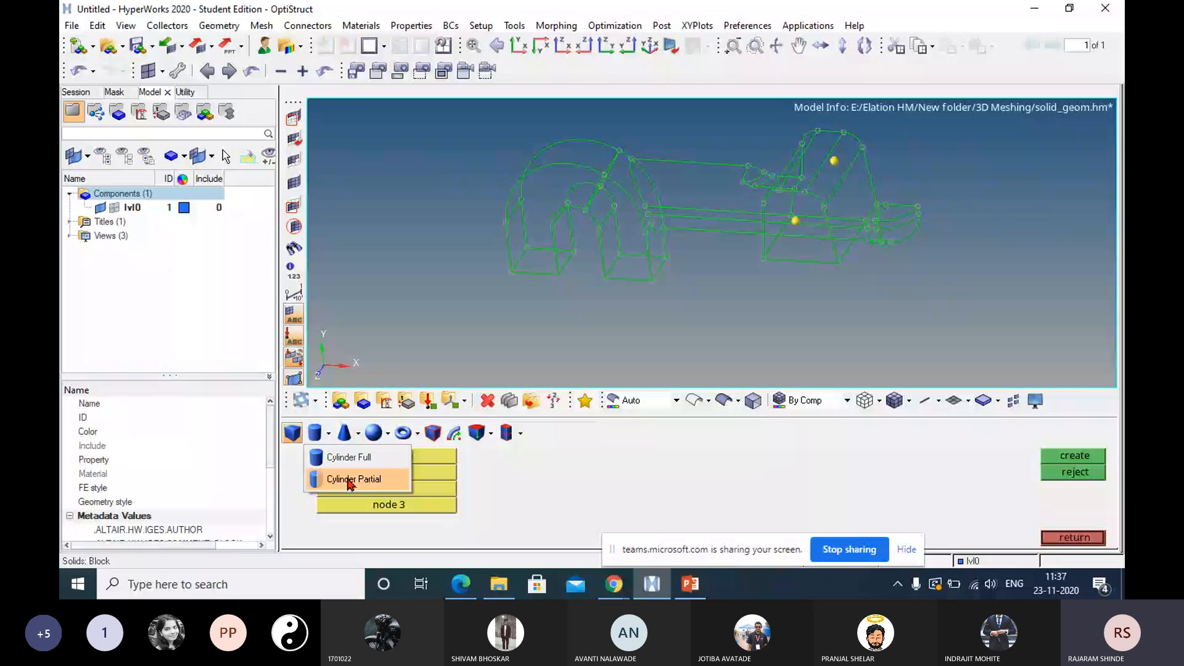
{"action": "left_click", "coordinate": [344, 438]}
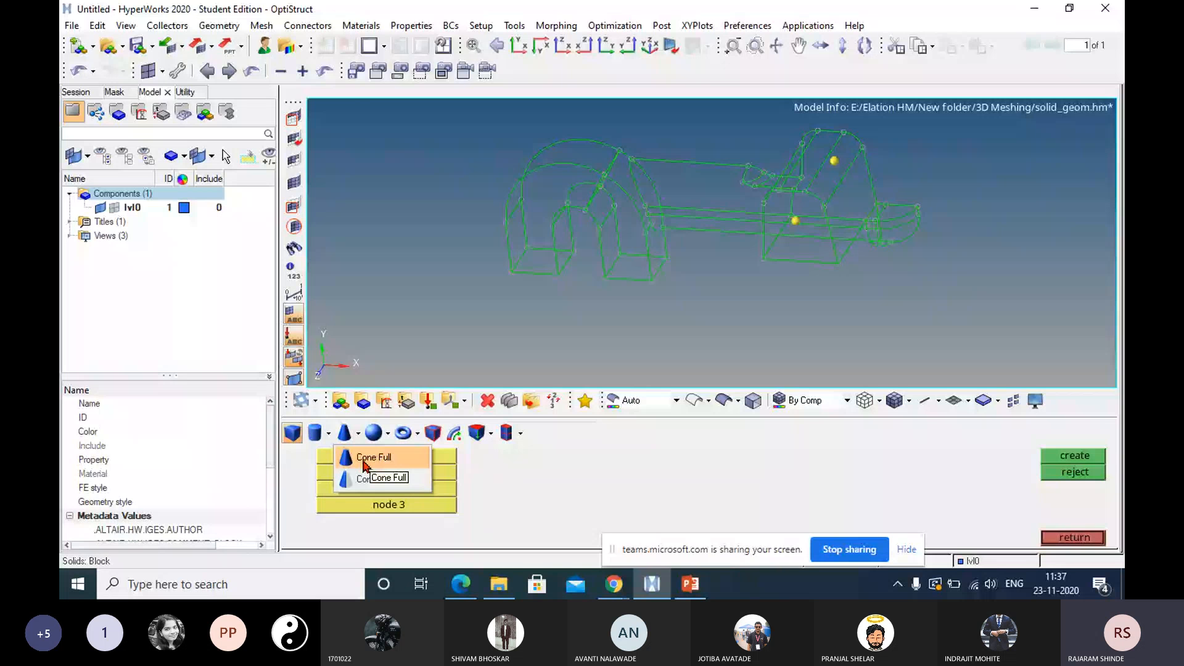
{"action": "left_click", "coordinate": [373, 433]}
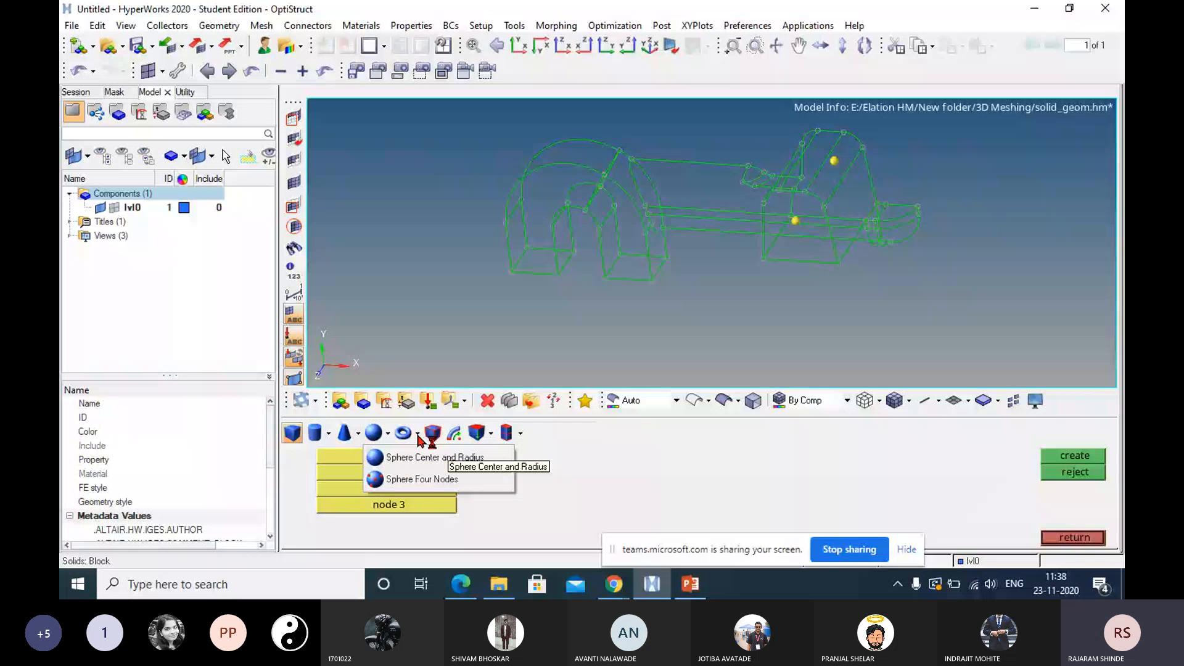
{"action": "left_click", "coordinate": [638, 497]}
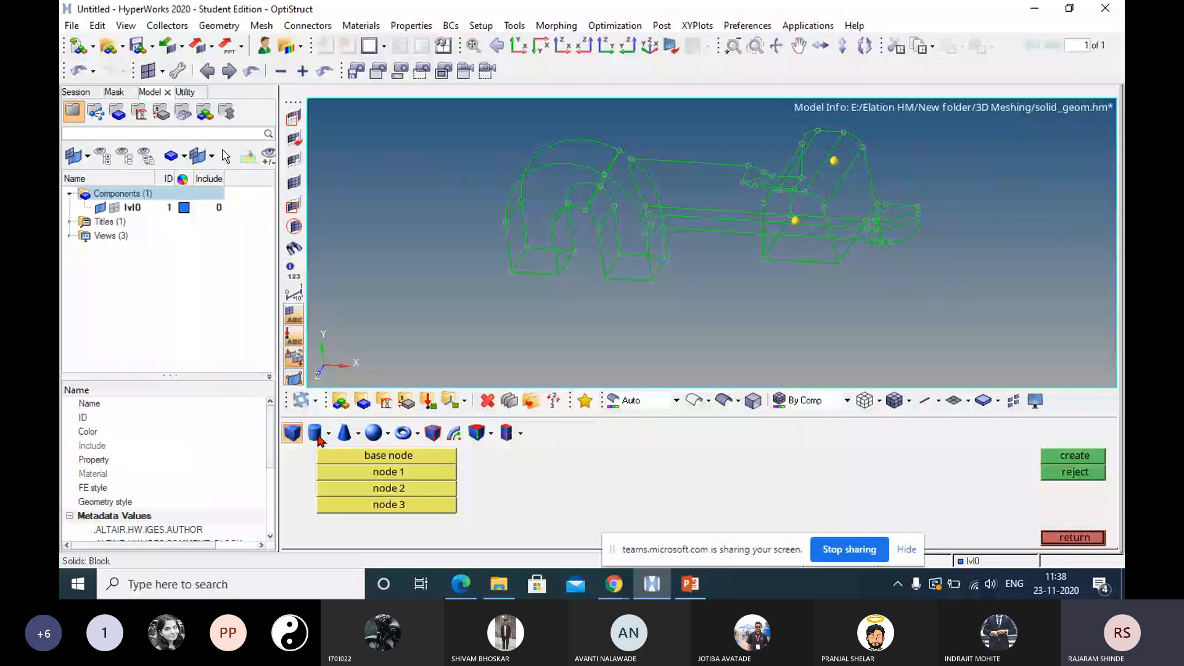
Look at the Bounding Surfaces solid creation method, shade the geometry with surface edges, and leave the solids tool.
{"action": "left_click", "coordinate": [432, 432]}
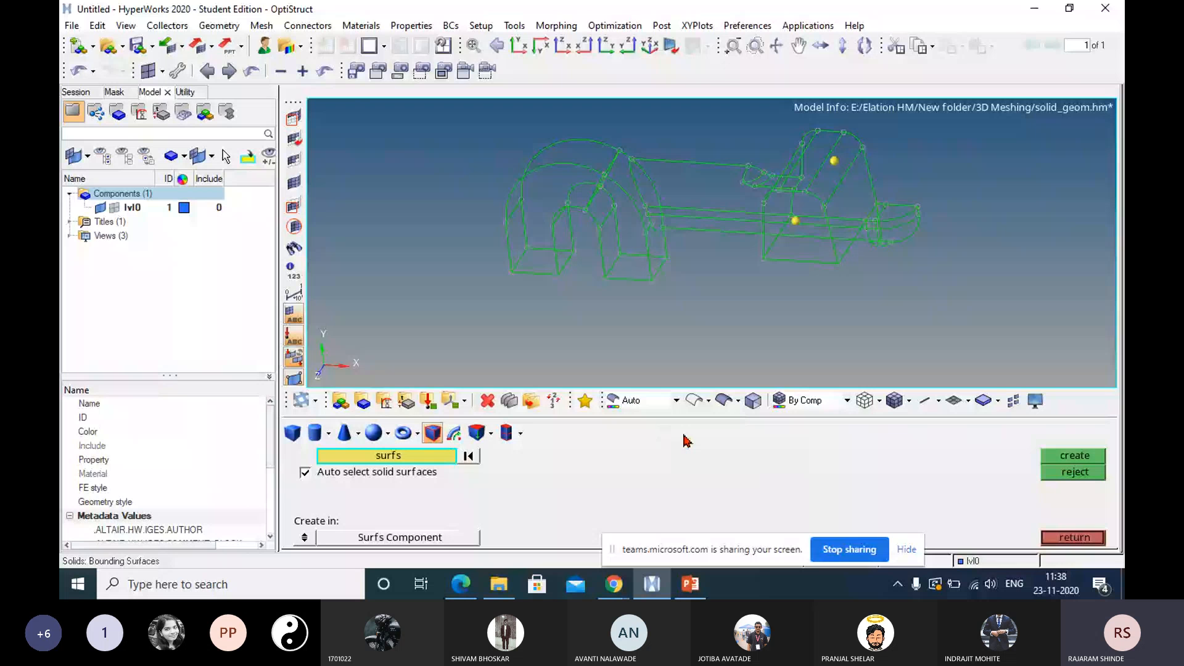
{"action": "left_click", "coordinate": [724, 400]}
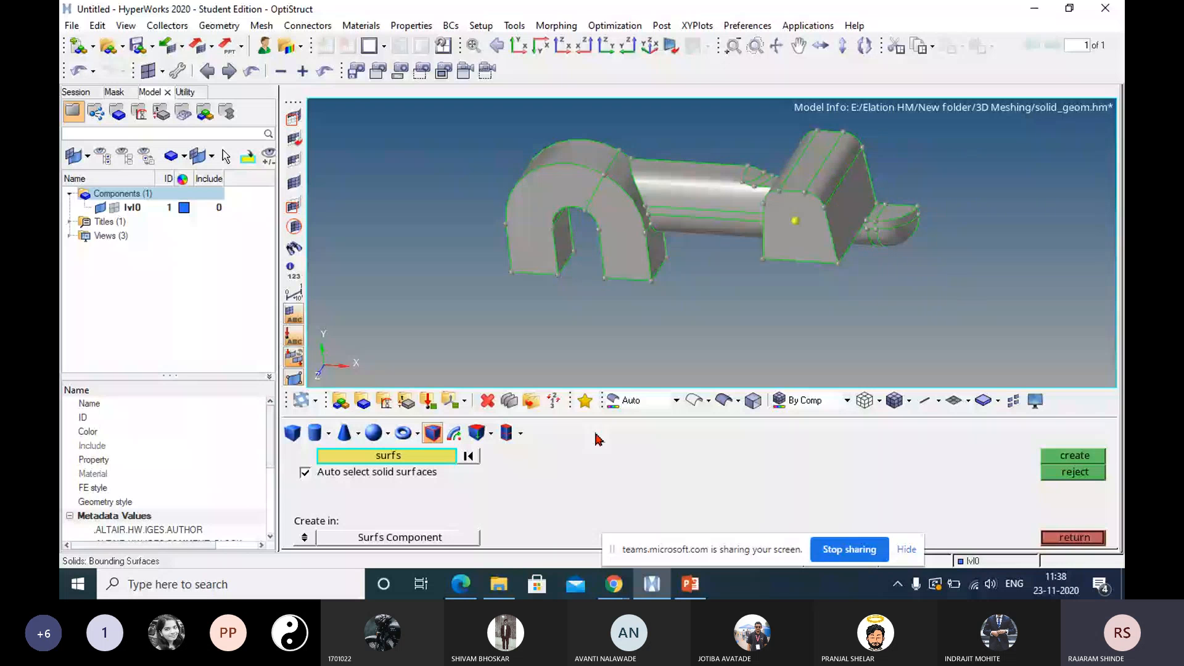
{"action": "key", "text": "Escape"}
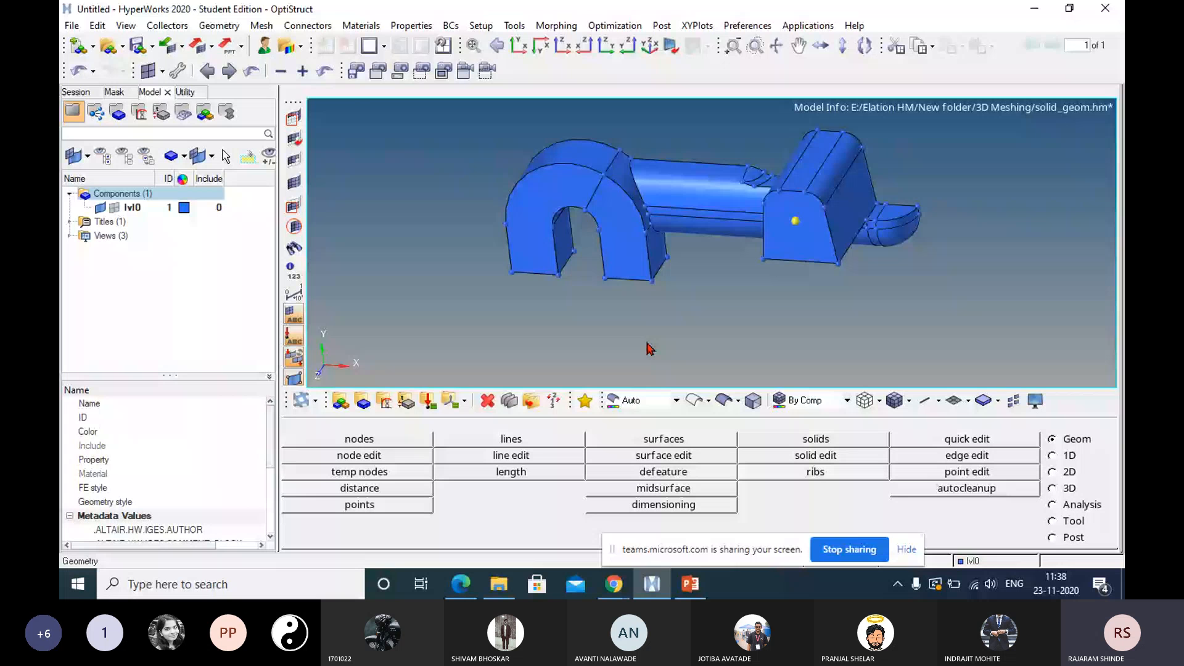
Mask the front face of the U-shaped arch and the curved upper surface of the connecting bar.
{"action": "left_click", "coordinate": [294, 122]}
{"action": "left_click", "coordinate": [532, 216]}
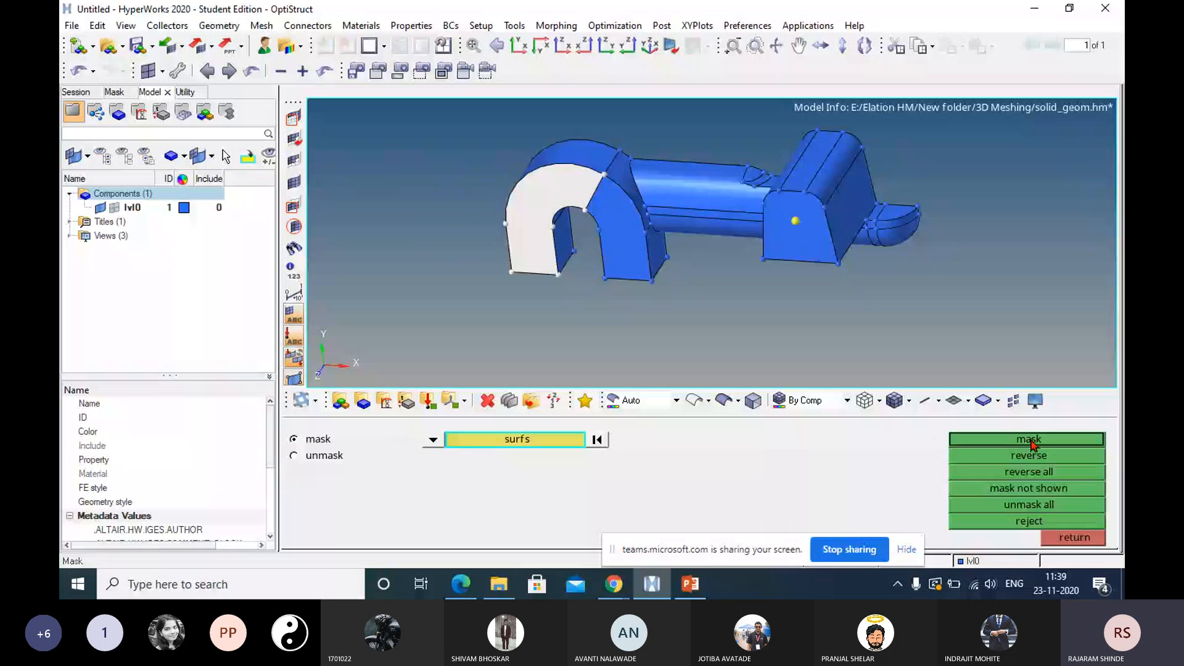
{"action": "left_click", "coordinate": [1030, 440]}
{"action": "left_click_drag", "start_coordinate": [740, 265], "coordinate": [917, 267], "text": "ctrl"}
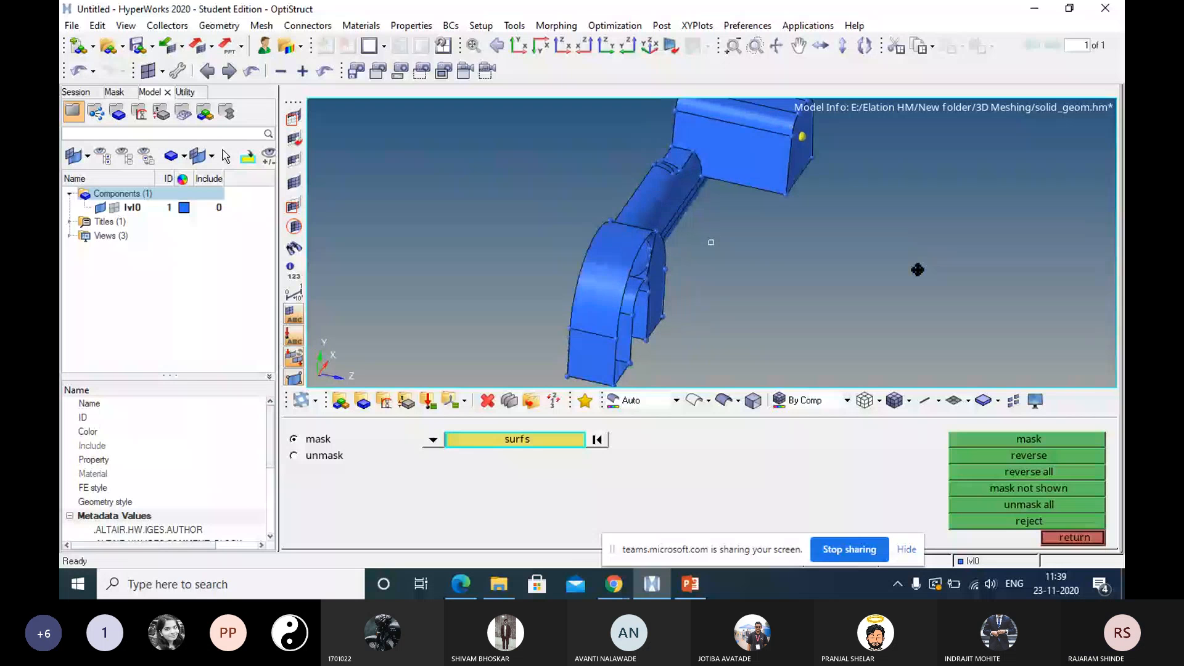
{"action": "left_click_drag", "start_coordinate": [918, 270], "coordinate": [802, 271], "text": "ctrl"}
{"action": "left_click", "coordinate": [697, 199]}
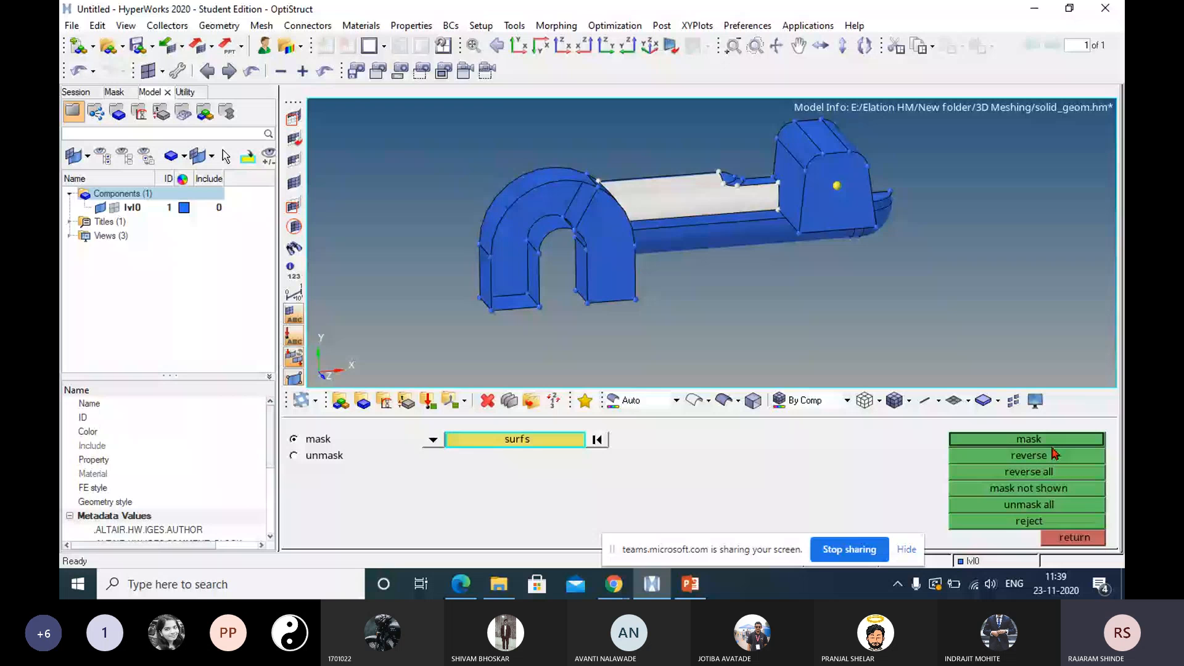
{"action": "left_click", "coordinate": [1043, 440]}
Inspect the model's interior through the masked faces, unmask all surfaces and leave the mask tool.
{"action": "left_click_drag", "start_coordinate": [771, 290], "coordinate": [683, 369], "text": "ctrl"}
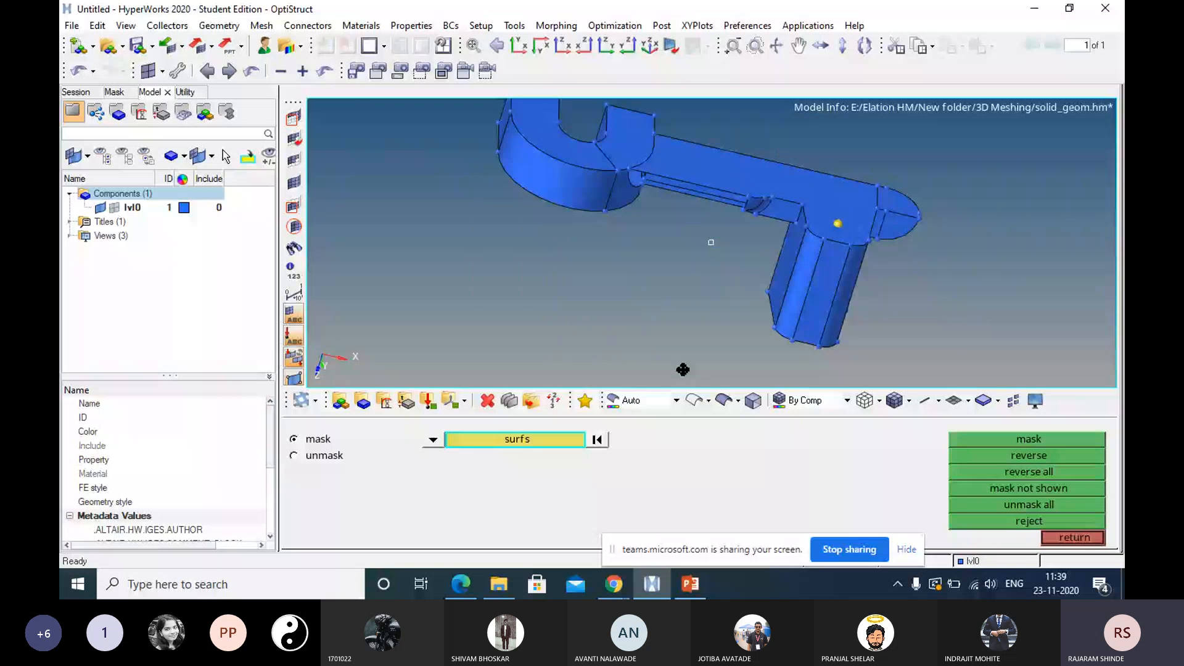
{"action": "left_click_drag", "start_coordinate": [683, 368], "coordinate": [642, 291], "text": "ctrl"}
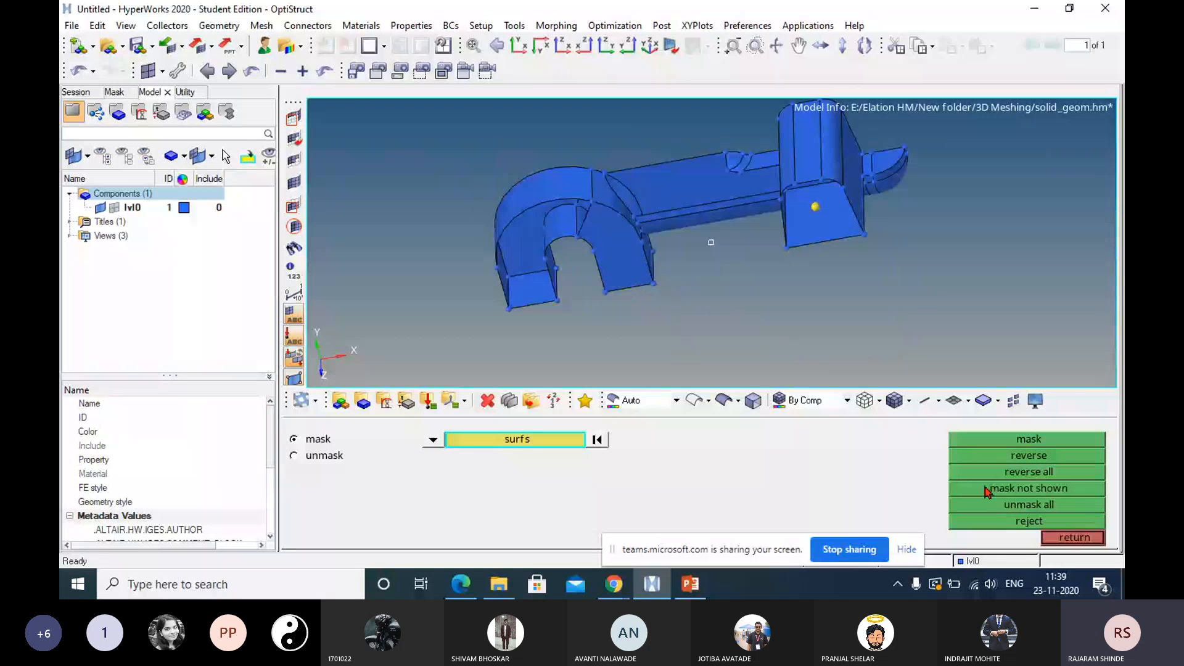
{"action": "left_click", "coordinate": [1047, 505]}
{"action": "left_click", "coordinate": [1073, 537]}
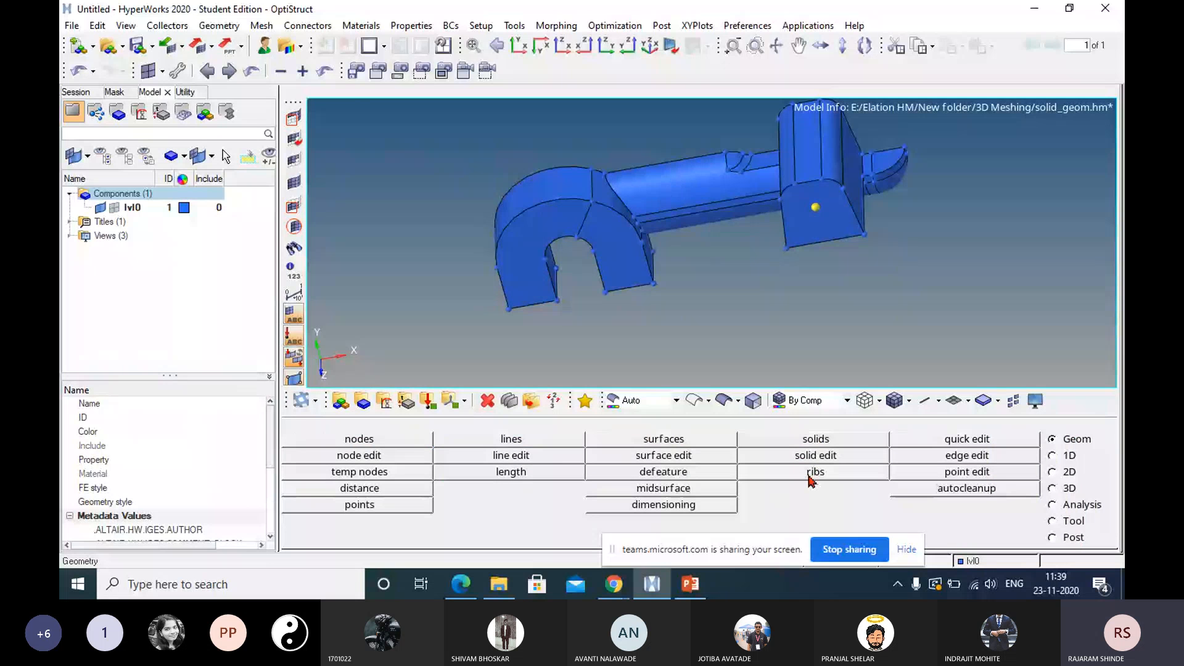
{"action": "left_click", "coordinate": [826, 439]}
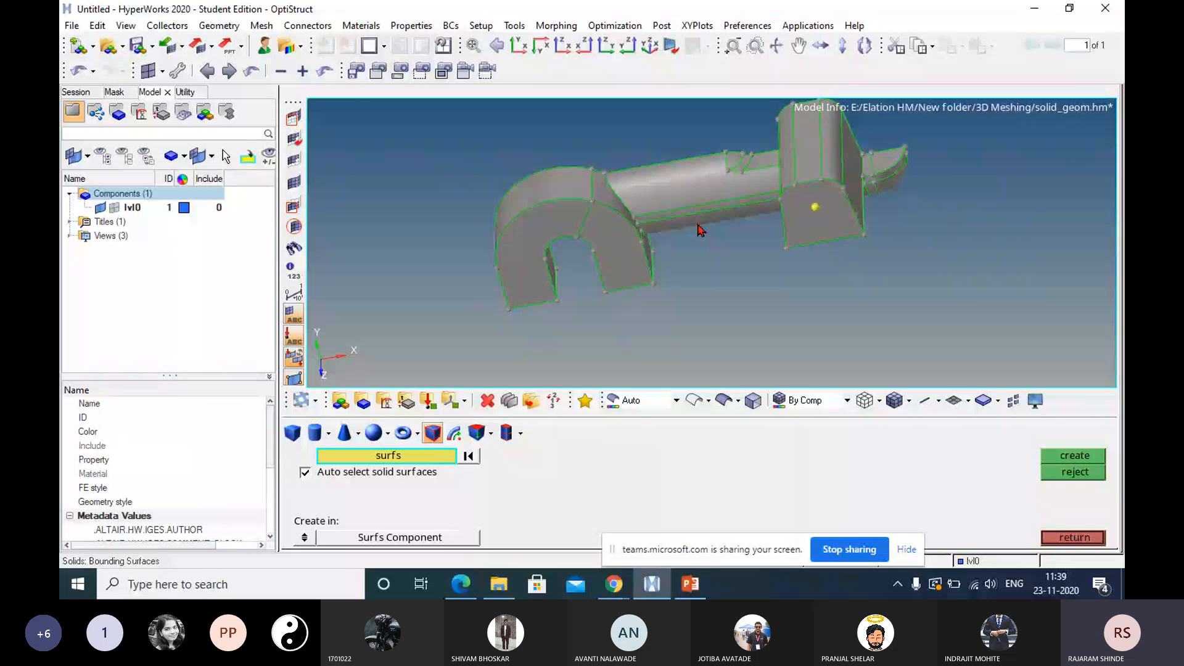
{"action": "left_click", "coordinate": [527, 279]}
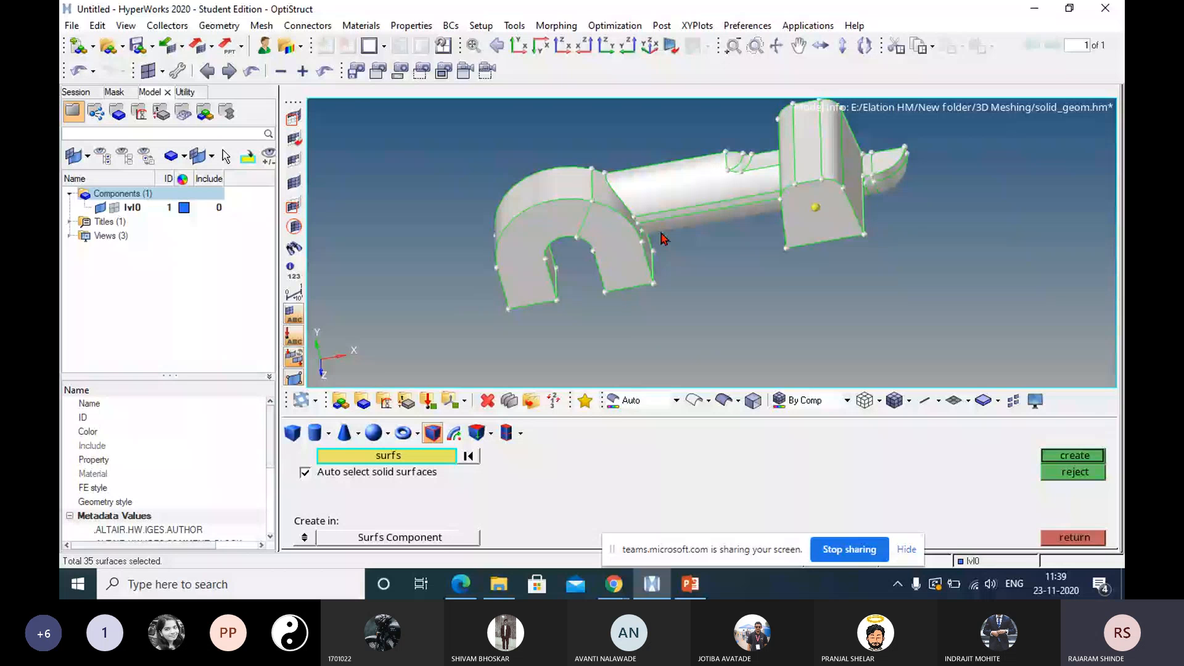
{"action": "mouse_move", "coordinate": [662, 240]}
{"action": "left_mouse_down", "text": "ctrl"}
{"action": "mouse_move", "coordinate": [645, 194]}
{"action": "mouse_move", "coordinate": [565, 198]}
{"action": "mouse_move", "coordinate": [760, 222]}
{"action": "mouse_move", "coordinate": [602, 240]}
{"action": "left_mouse_up", "text": "ctrl"}
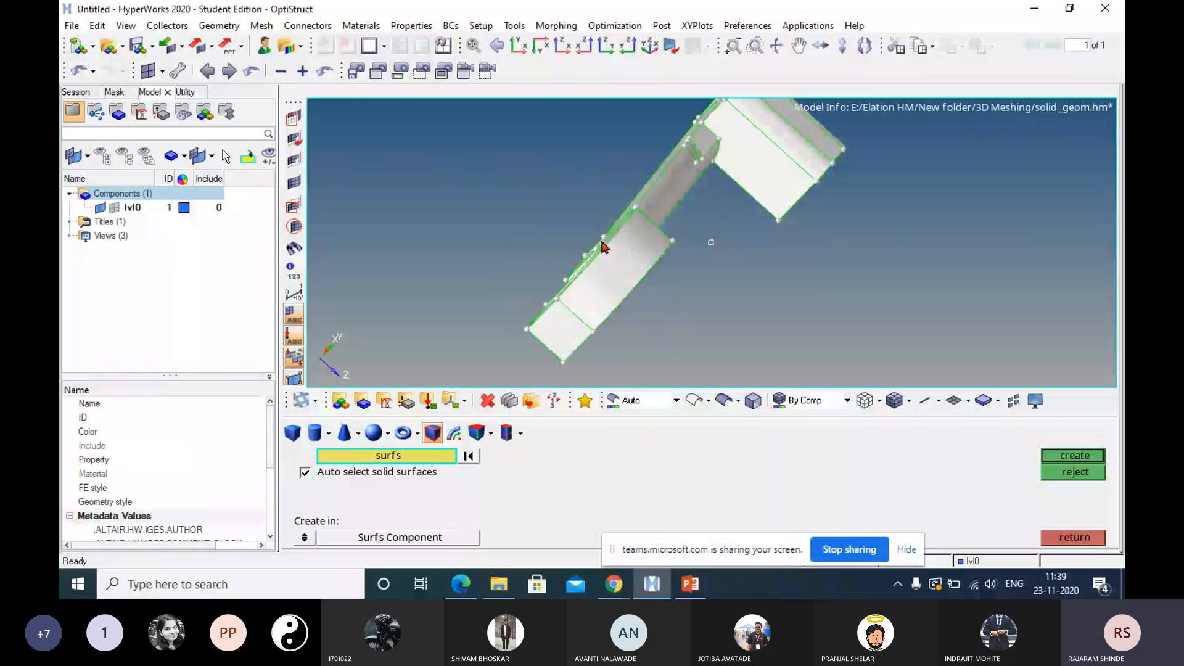
{"action": "left_click", "coordinate": [469, 456]}
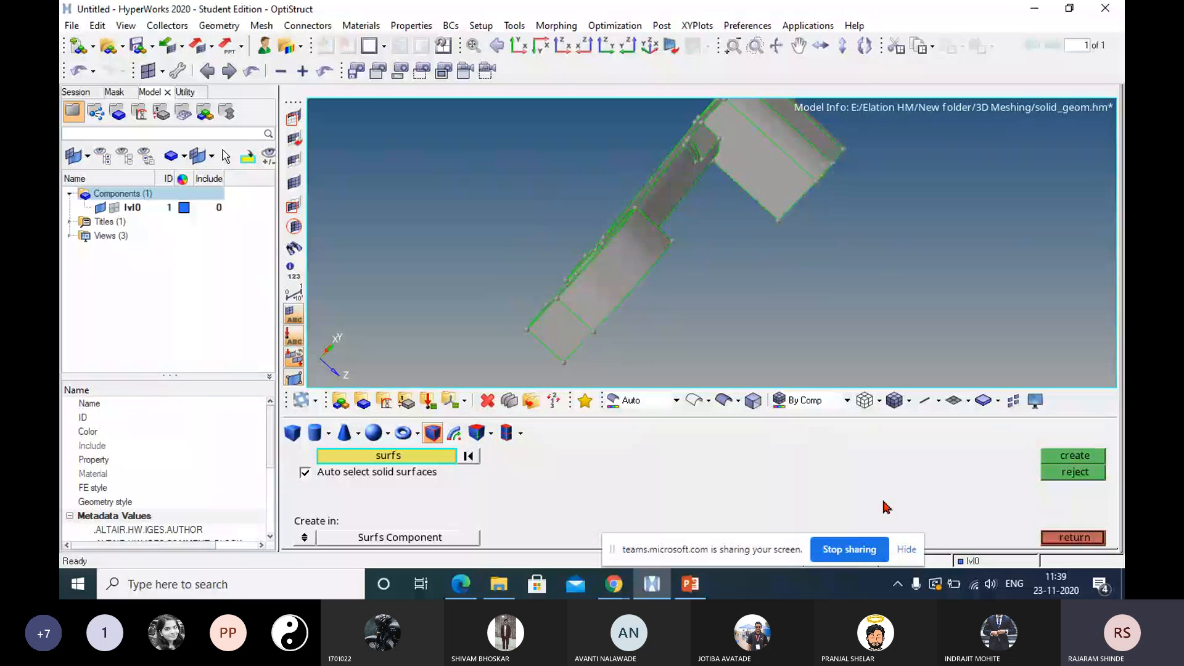
{"action": "left_click", "coordinate": [1073, 538]}
Release the outer straight edge on the front face of the arch's free leg with toggle edge in quick edit.
{"action": "mouse_move", "coordinate": [625, 156]}
{"action": "left_mouse_down", "text": "ctrl"}
{"action": "mouse_move", "coordinate": [629, 250]}
{"action": "mouse_move", "coordinate": [577, 232]}
{"action": "mouse_move", "coordinate": [617, 243]}
{"action": "left_mouse_up", "text": "ctrl"}
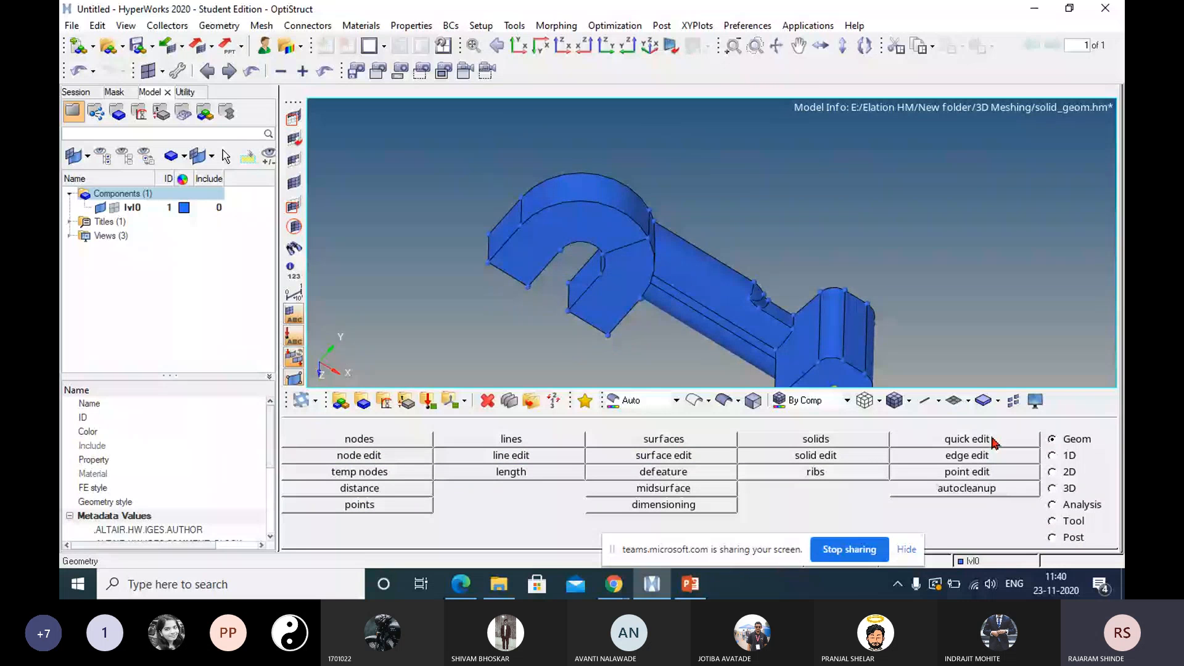
{"action": "left_click", "coordinate": [968, 439]}
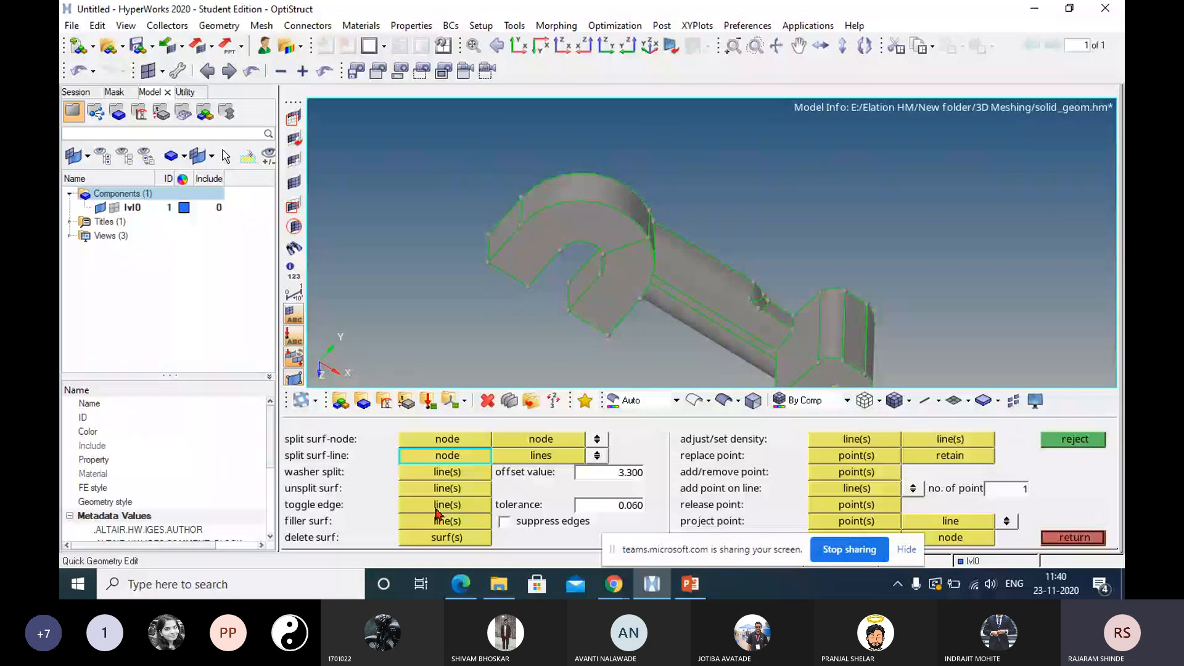
{"action": "left_click", "coordinate": [445, 505]}
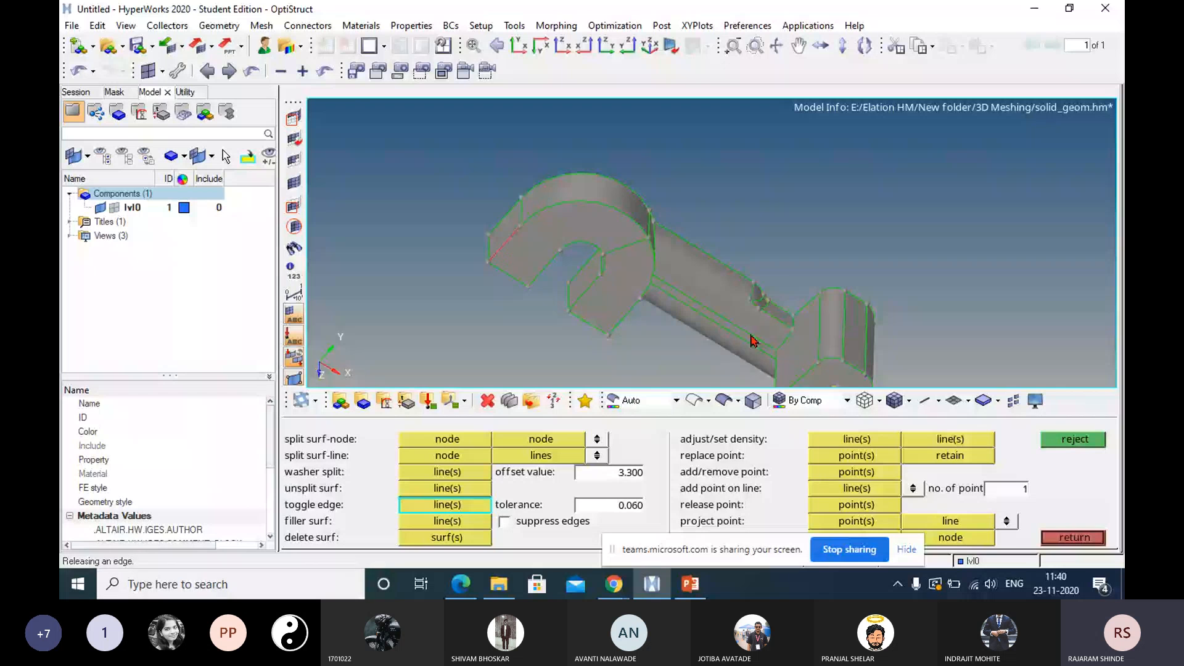
{"action": "left_click_drag", "start_coordinate": [751, 337], "coordinate": [763, 278], "text": "ctrl"}
{"action": "left_click", "coordinate": [1072, 535]}
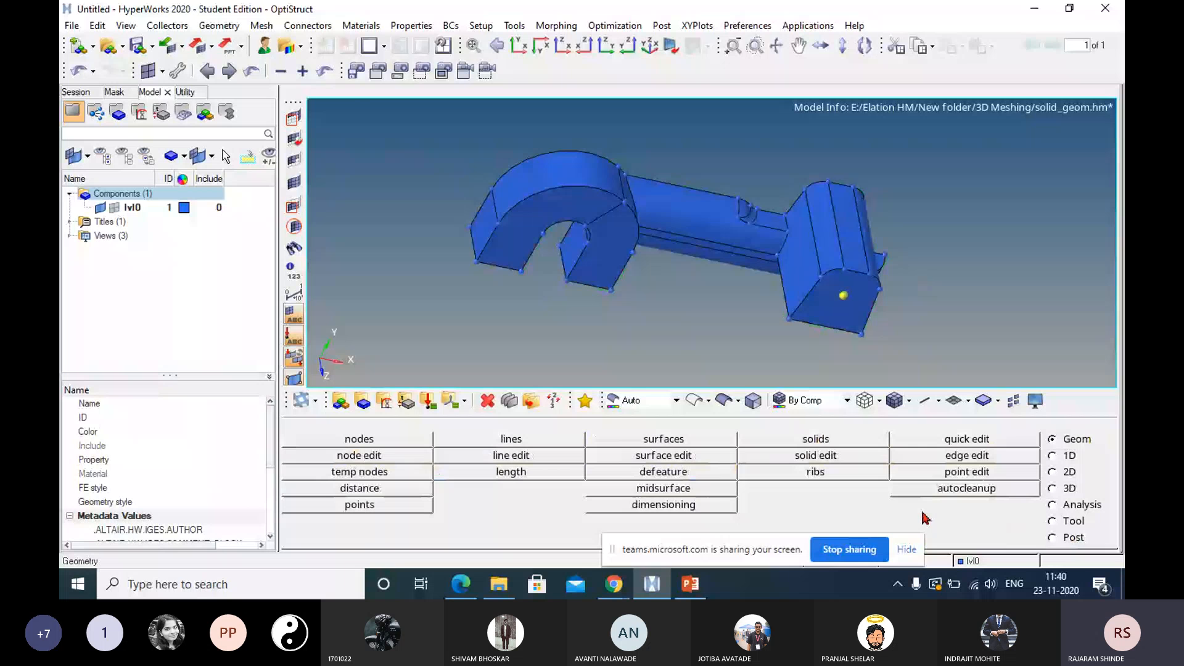
Color the geometry By Topo and try to select the arch's surfaces for a Bounding Surfaces solid.
{"action": "left_click", "coordinate": [676, 401]}
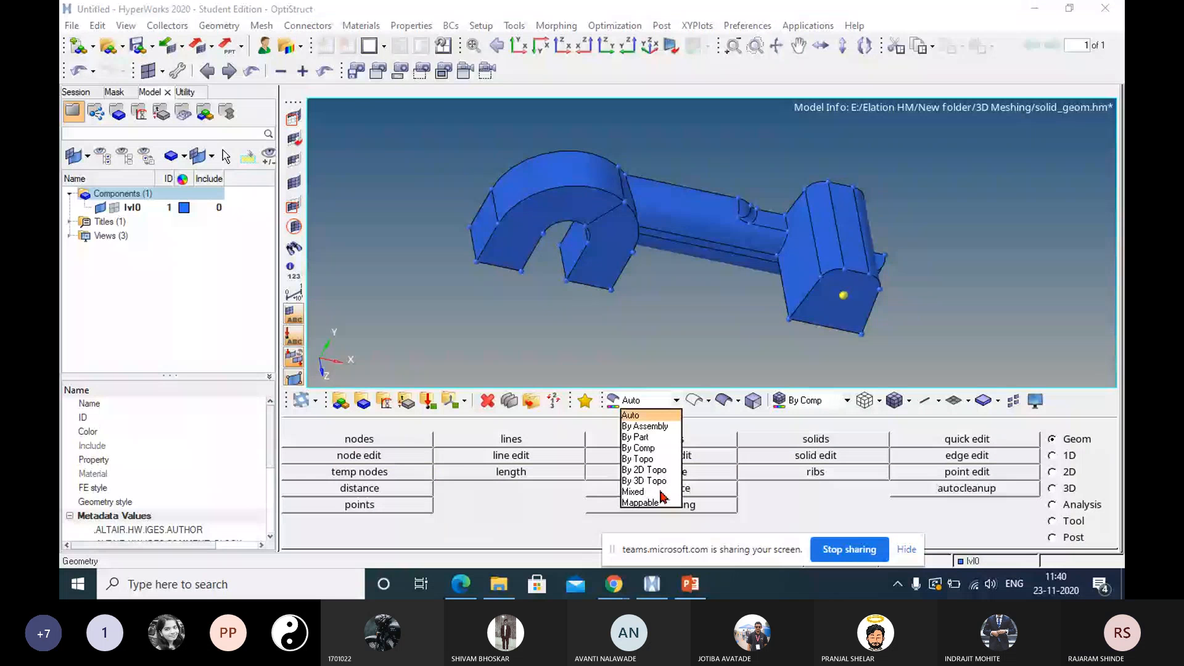
{"action": "left_click", "coordinate": [637, 459]}
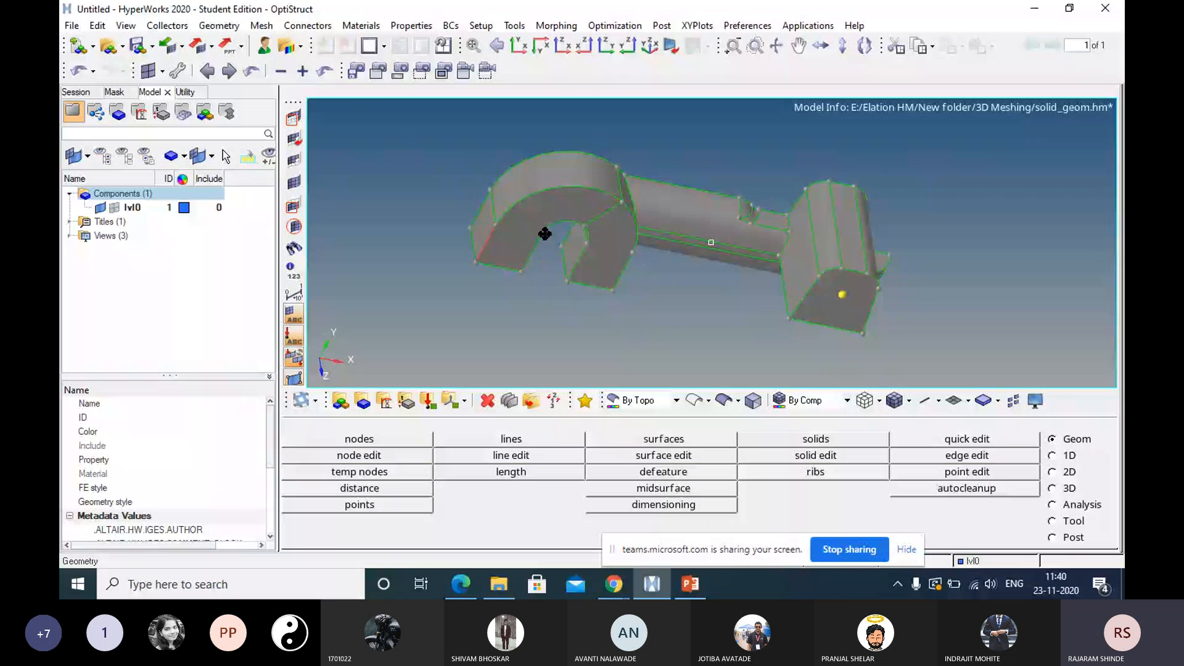
{"action": "left_click_drag", "start_coordinate": [545, 233], "coordinate": [561, 223], "text": "ctrl"}
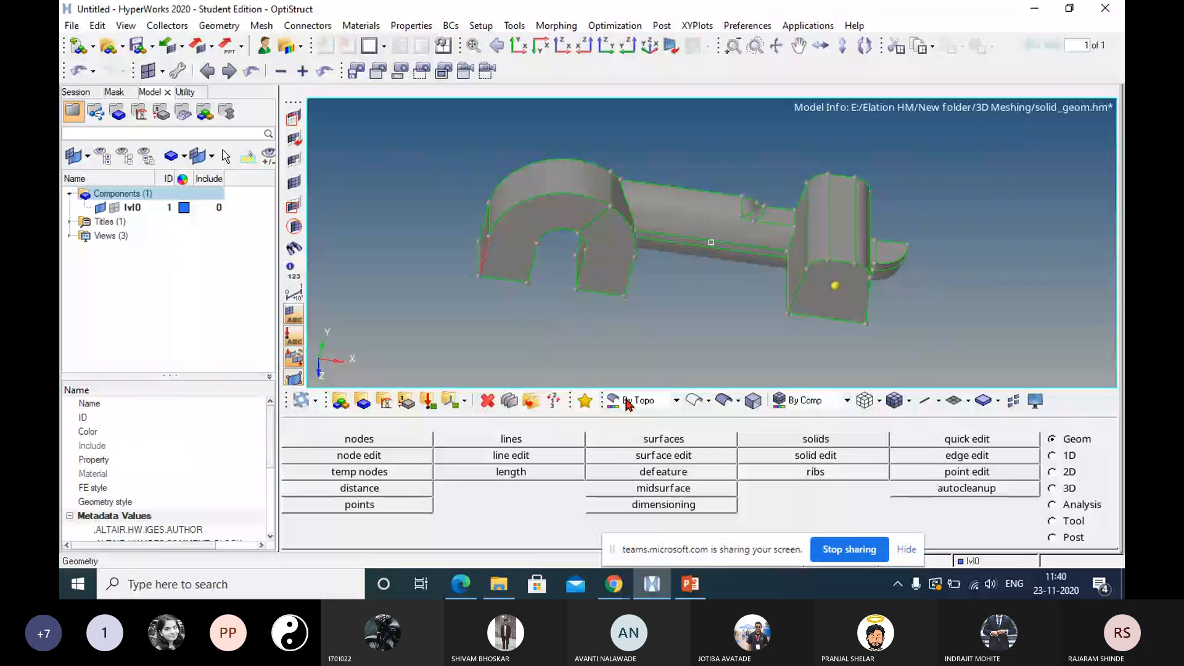
{"action": "left_click", "coordinate": [816, 439]}
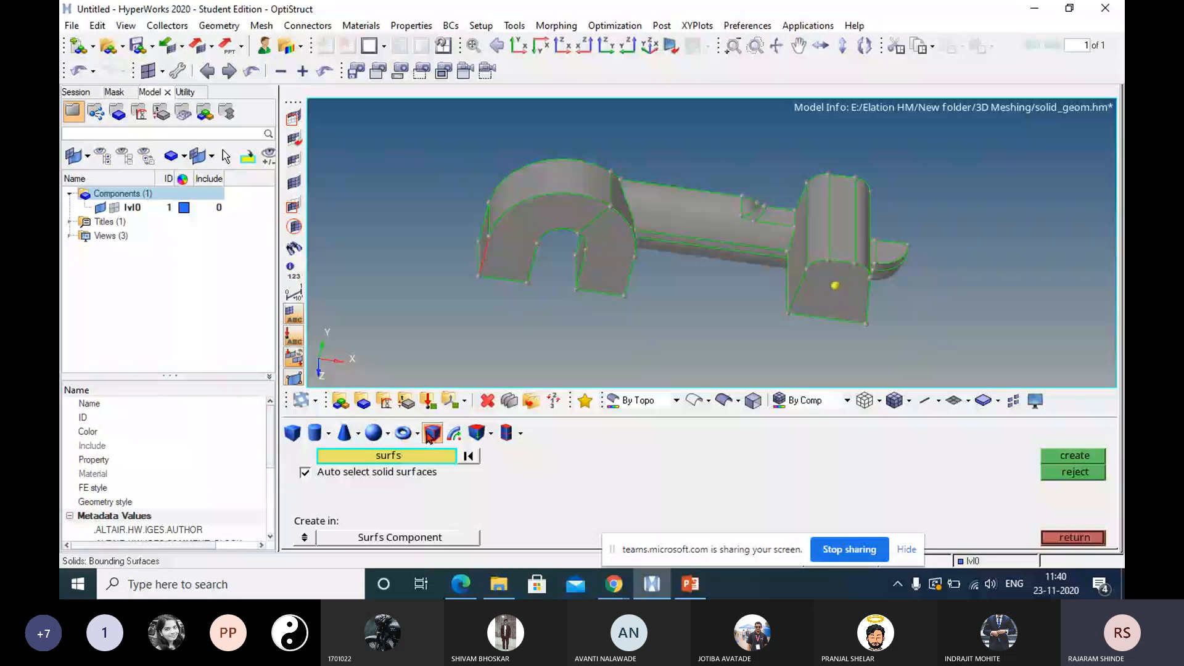
{"action": "left_click", "coordinate": [575, 229]}
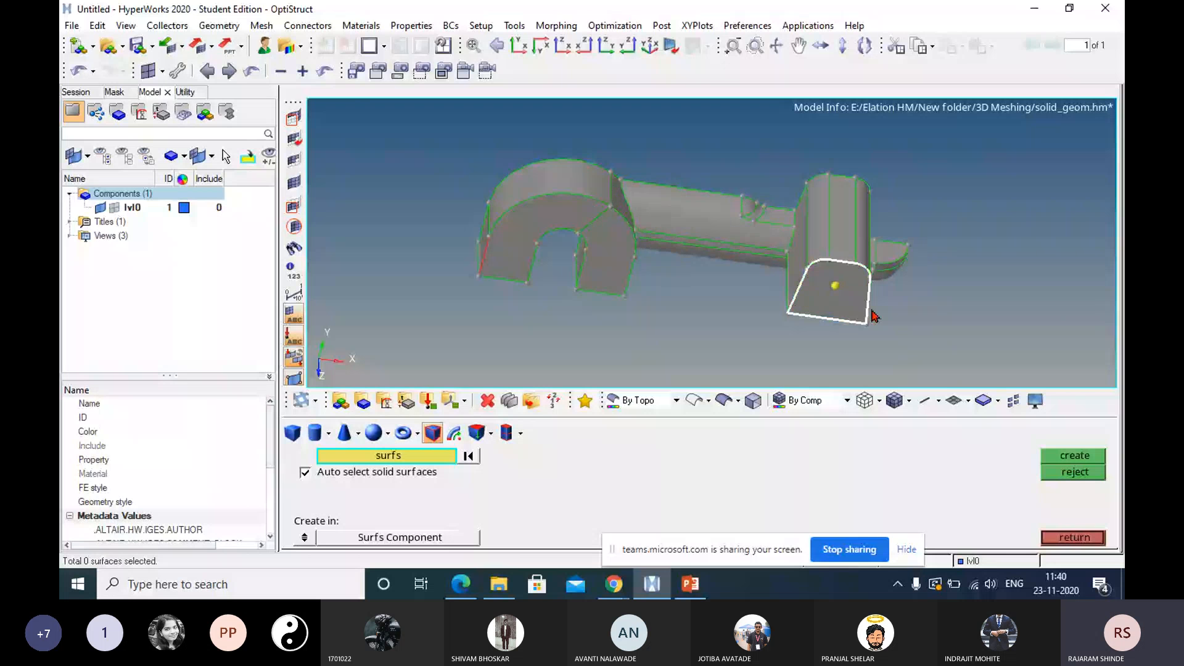
{"action": "left_click", "coordinate": [1073, 537]}
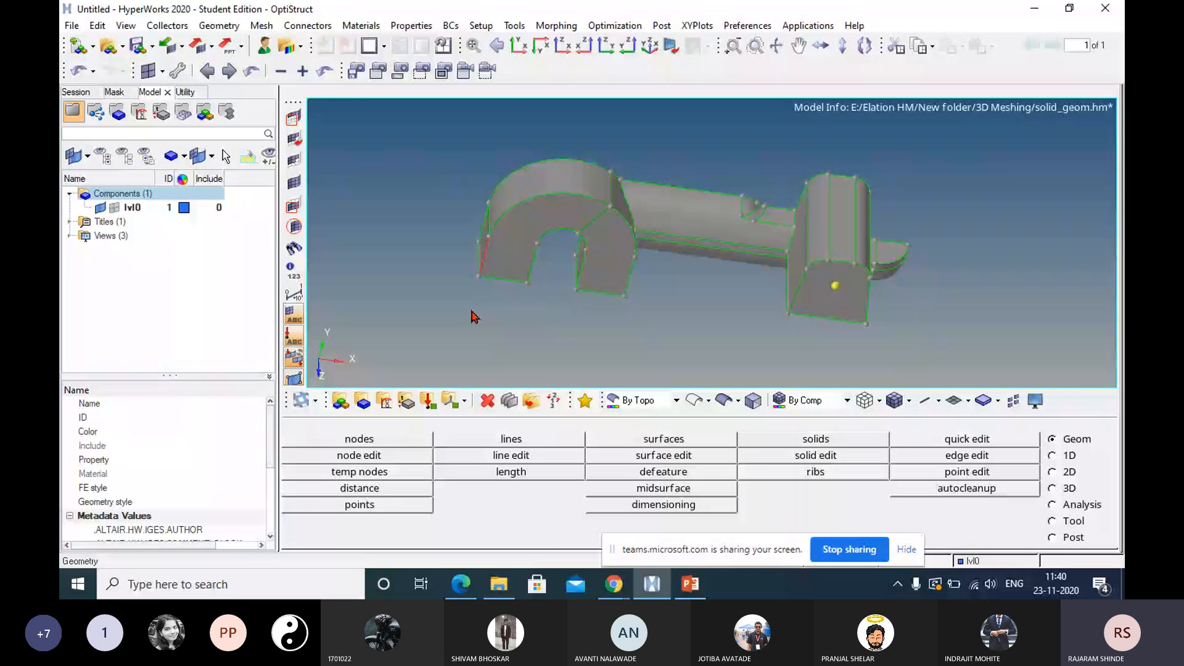
Toggle the released red edge on the arch's free leg back to a shared edge and leave quick edit.
{"action": "left_click", "coordinate": [968, 439]}
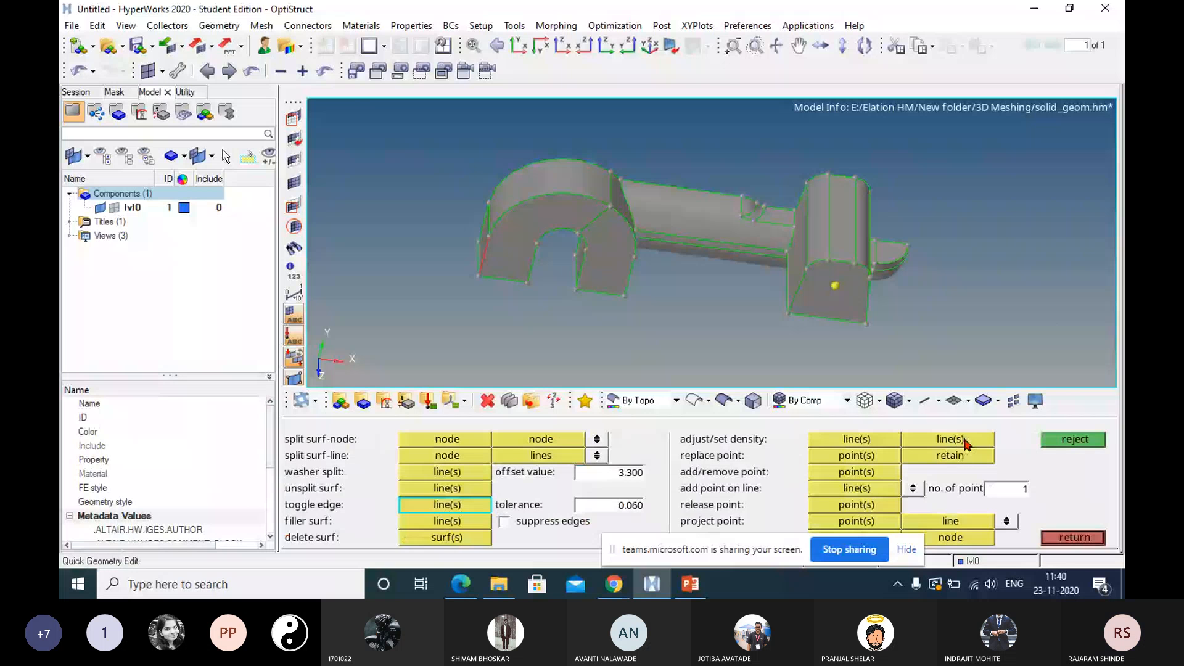
{"action": "left_click", "coordinate": [482, 264]}
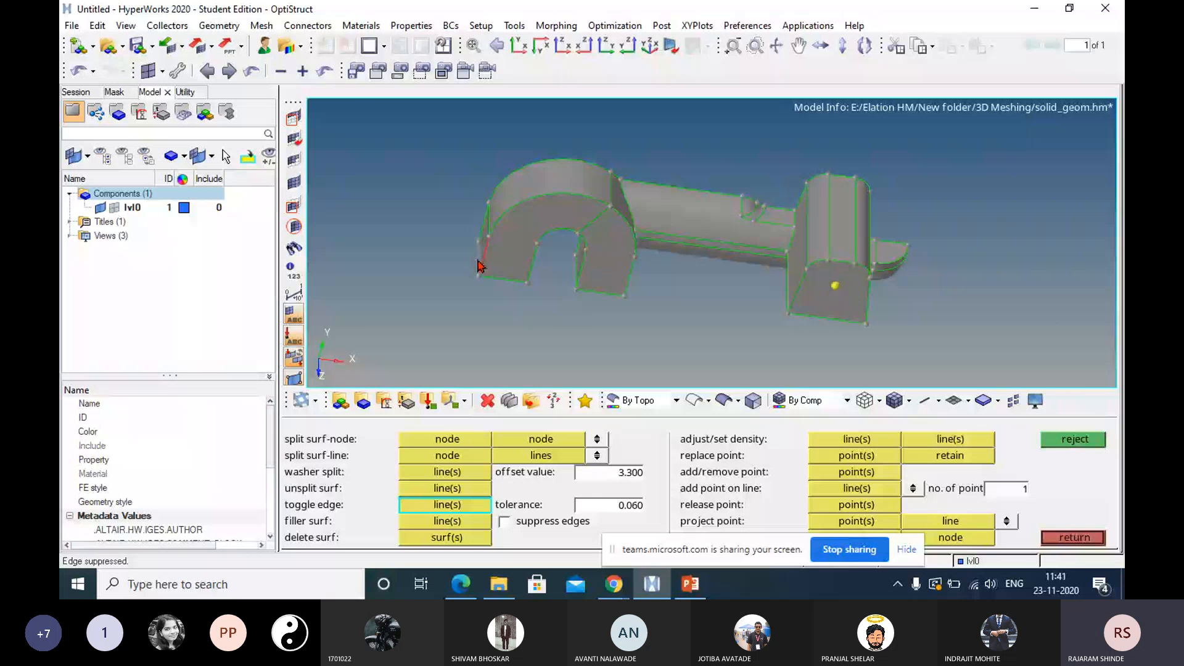
{"action": "left_click_drag", "start_coordinate": [481, 266], "coordinate": [528, 275], "text": "ctrl"}
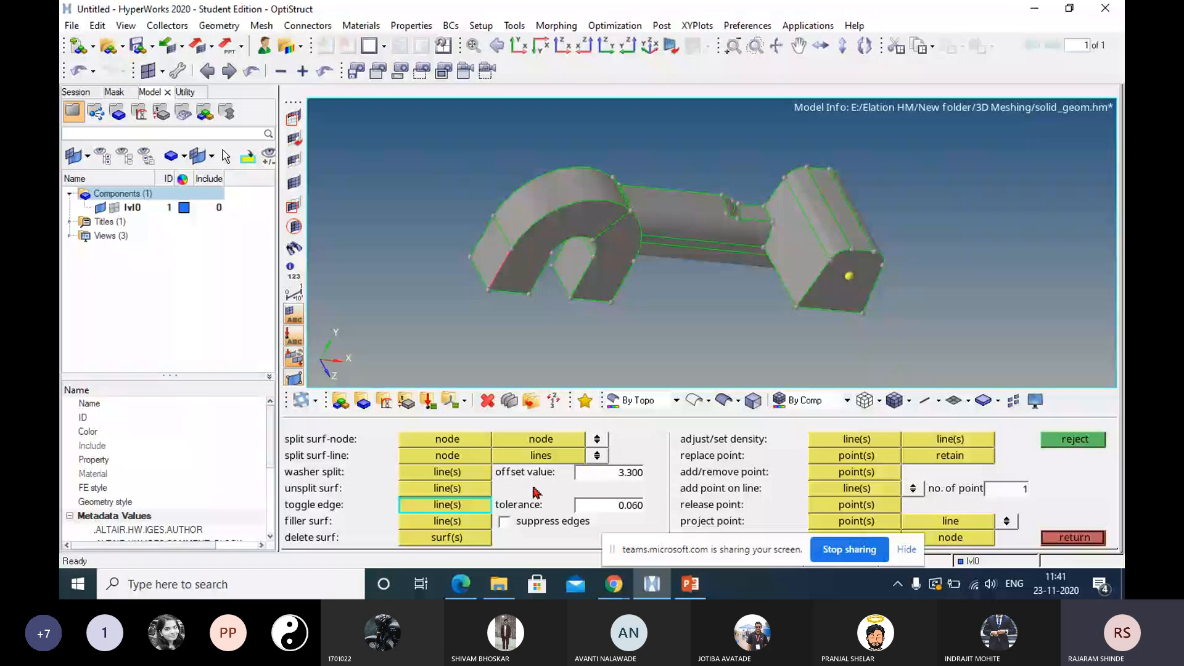
{"action": "scroll", "coordinate": [574, 292], "scroll_direction": "down", "scroll_amount": 4, "text": "ctrl"}
{"action": "left_click_drag", "start_coordinate": [609, 269], "coordinate": [710, 273], "text": "ctrl"}
{"action": "key", "text": "Escape"}
{"action": "scroll", "coordinate": [624, 266], "scroll_direction": "up", "scroll_amount": 4, "text": "ctrl"}
{"action": "right_click_drag", "start_coordinate": [663, 265], "coordinate": [845, 296], "text": "ctrl"}
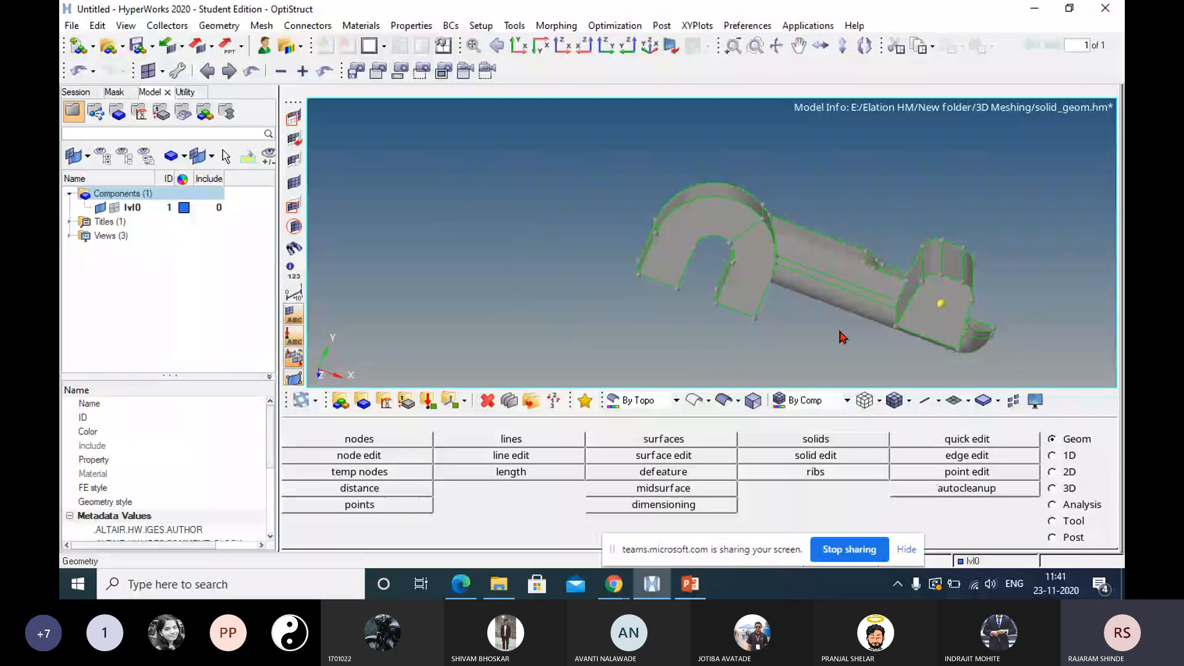
Create a solid from the model's closed surfaces using Bounding Surfaces with automatic selection of solid surfaces.
{"action": "left_click", "coordinate": [819, 441]}
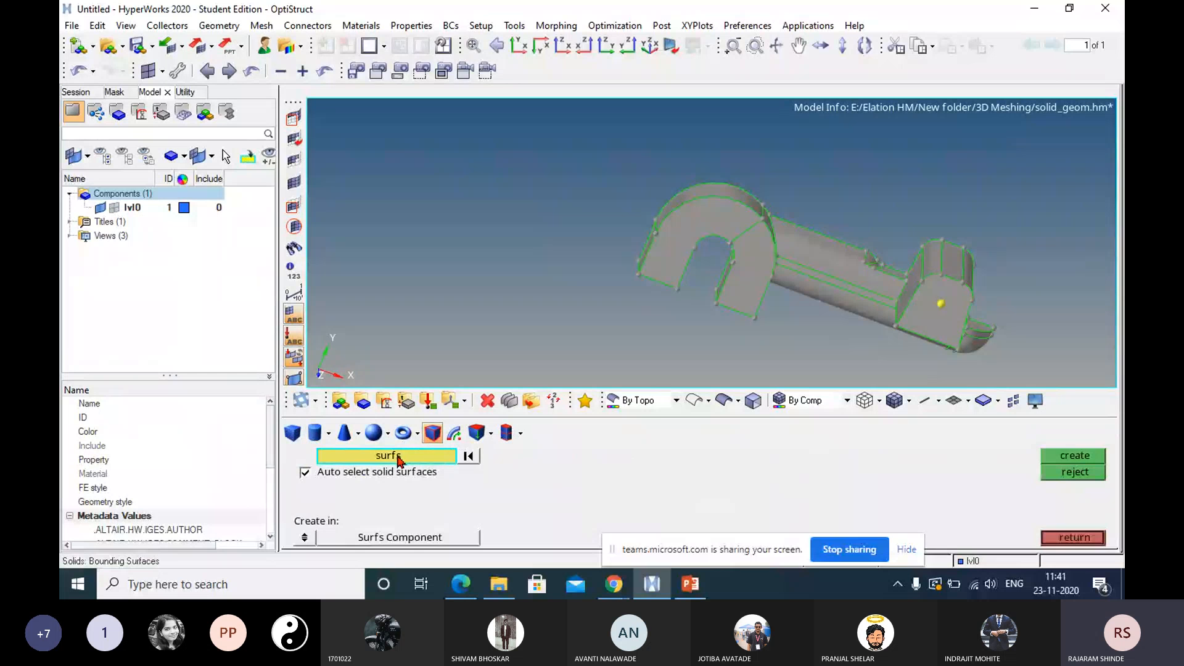
{"action": "left_click", "coordinate": [683, 237]}
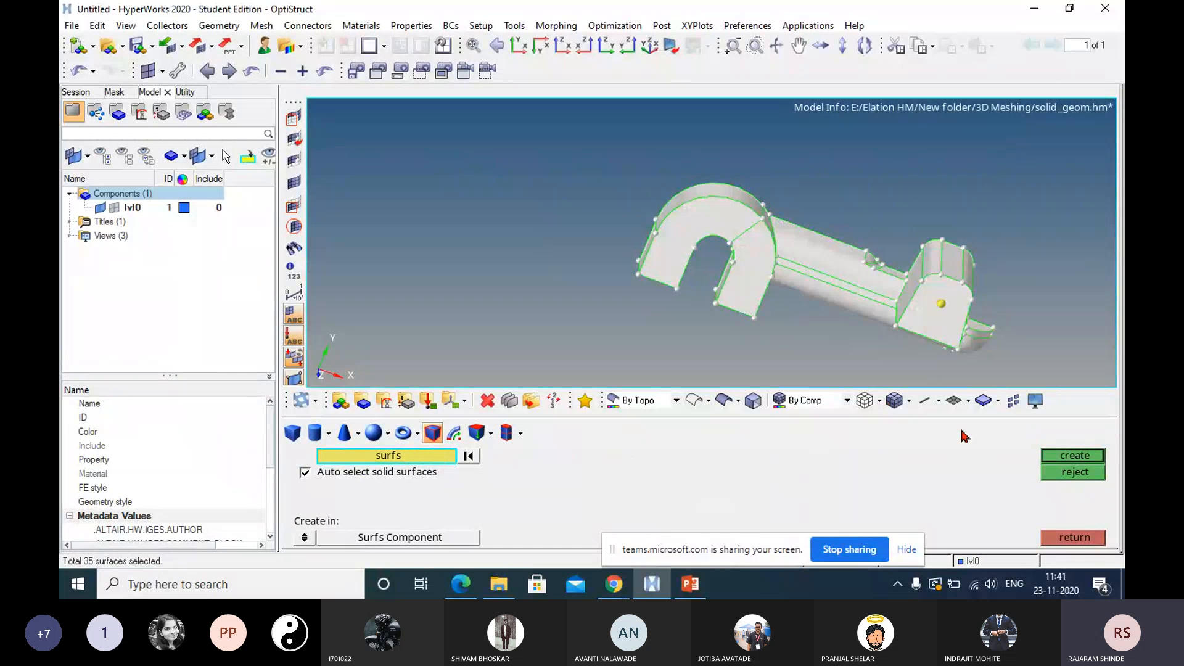
{"action": "left_click", "coordinate": [1067, 459]}
{"action": "left_click", "coordinate": [1060, 538]}
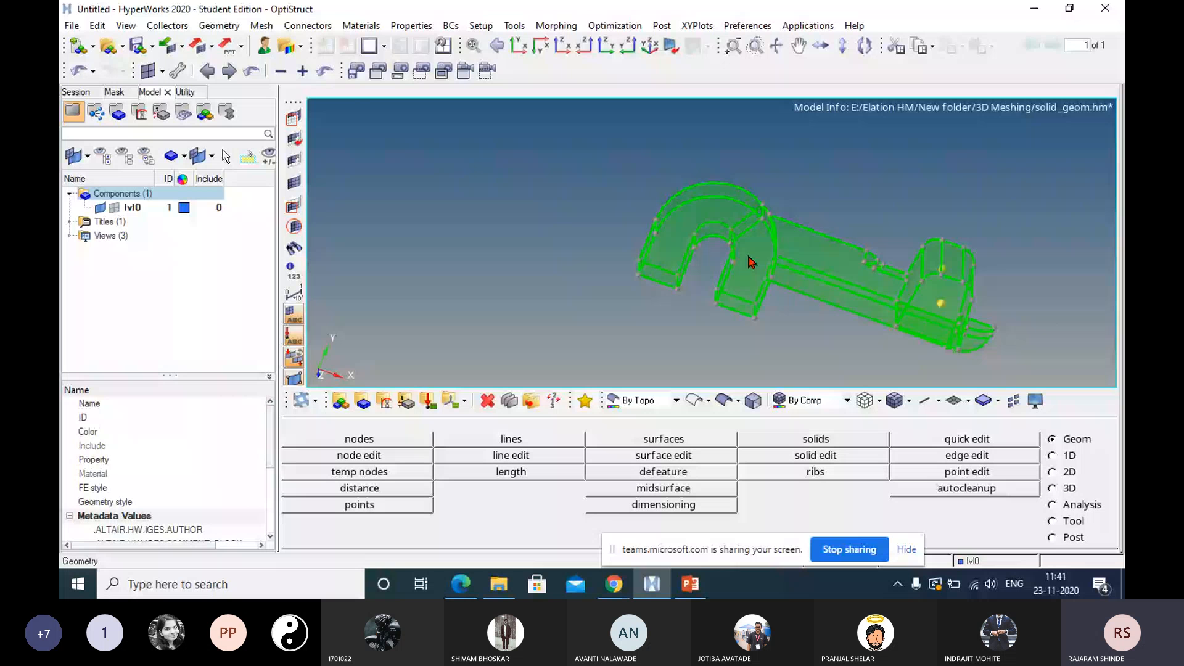
Set the geometry color mode to Auto and inspect the new solid around the arch.
{"action": "left_click", "coordinate": [676, 401]}
{"action": "left_click", "coordinate": [642, 415]}
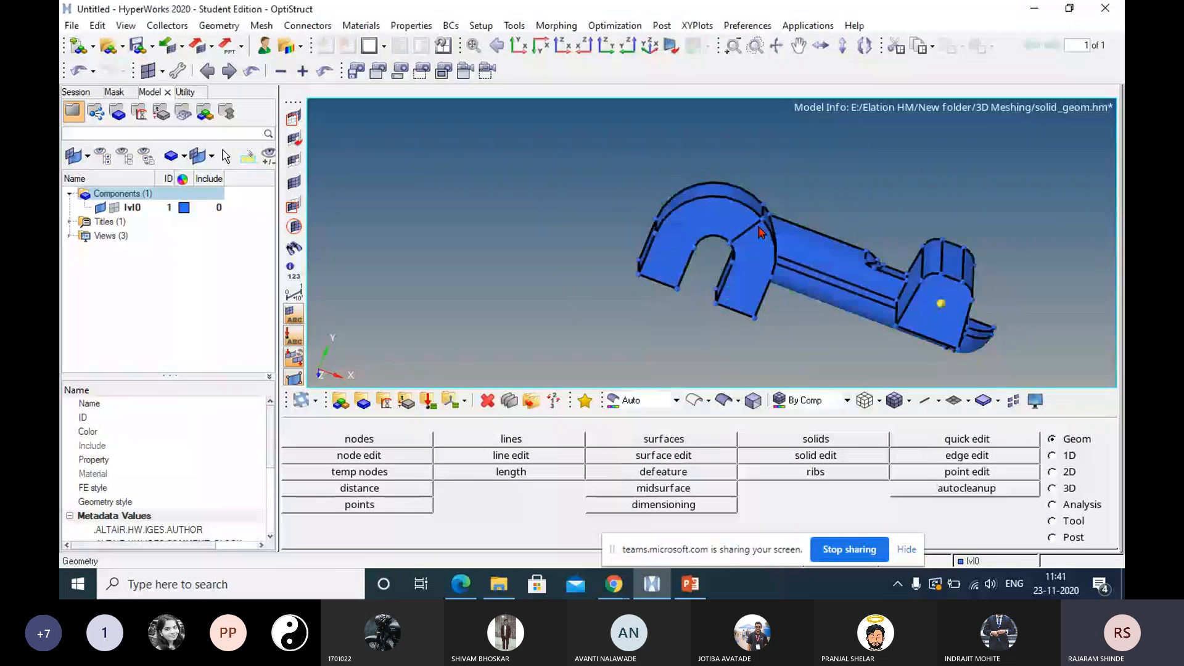
{"action": "left_click_drag", "start_coordinate": [764, 233], "coordinate": [743, 315], "text": "ctrl"}
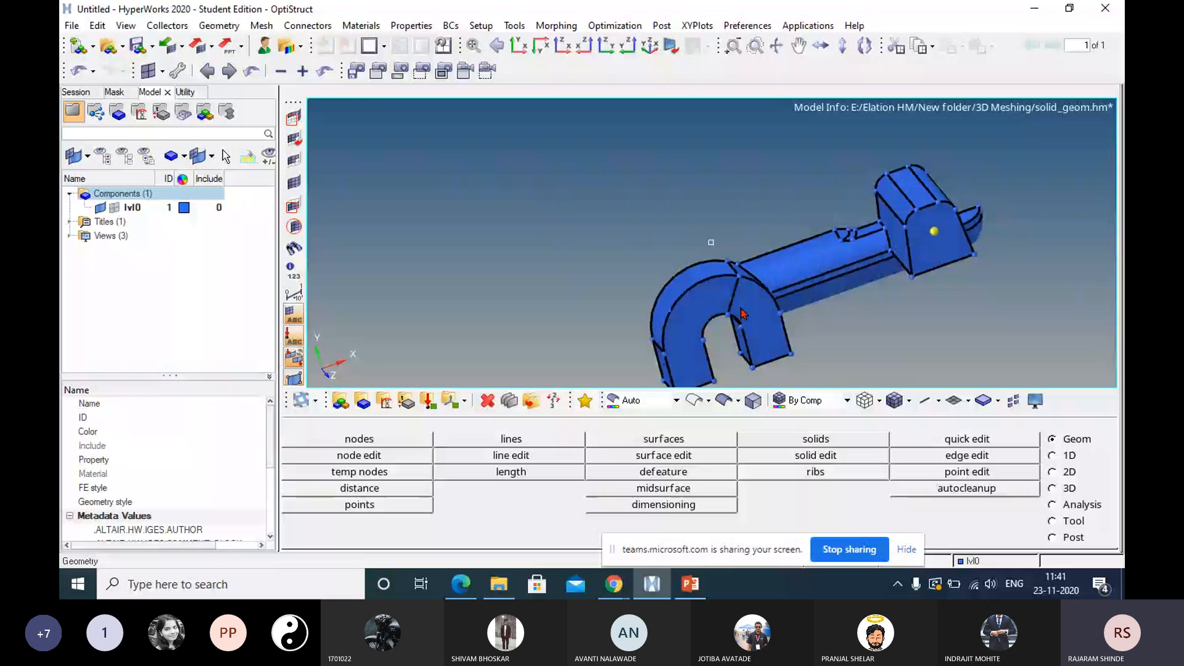
{"action": "scroll", "coordinate": [743, 314], "scroll_direction": "up", "scroll_amount": 2}
Change the color of the lvl0 component to green and inspect the solid's edges.
{"action": "left_click", "coordinate": [183, 207]}
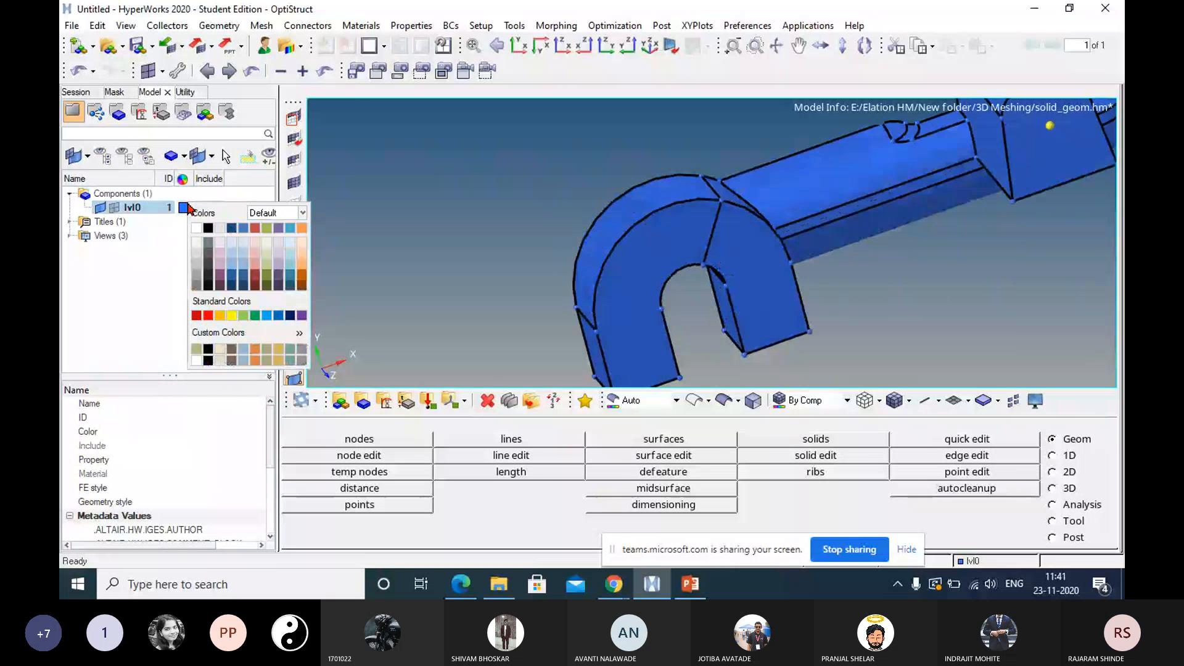
{"action": "left_click", "coordinate": [255, 315]}
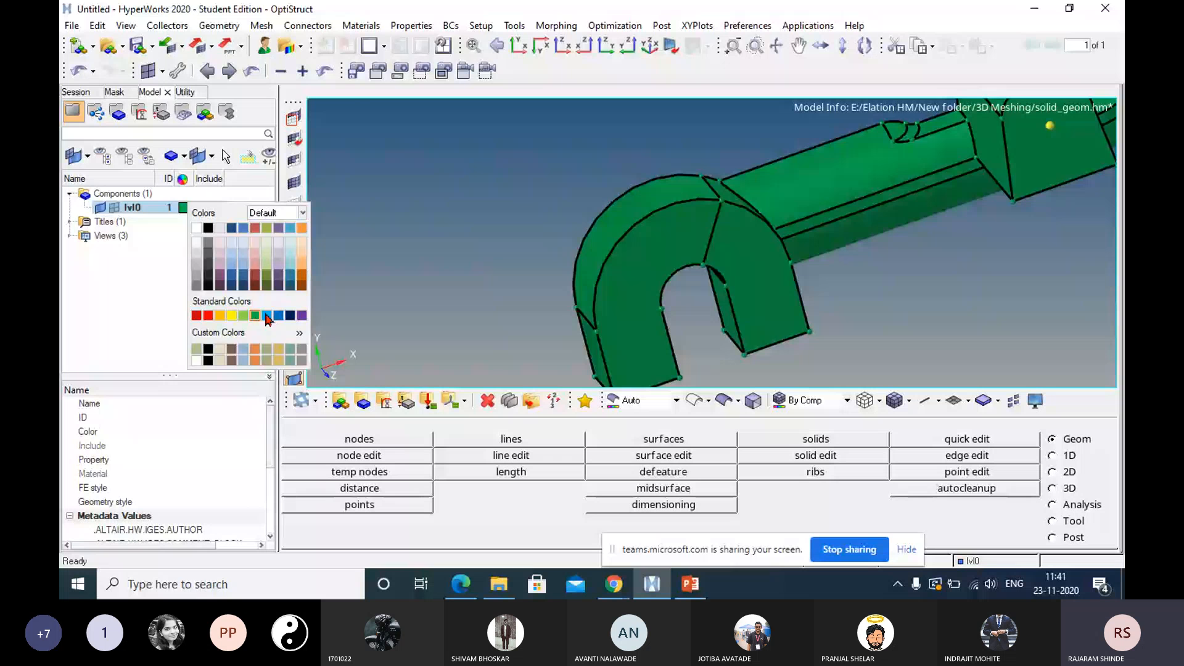
{"action": "left_click", "coordinate": [702, 256]}
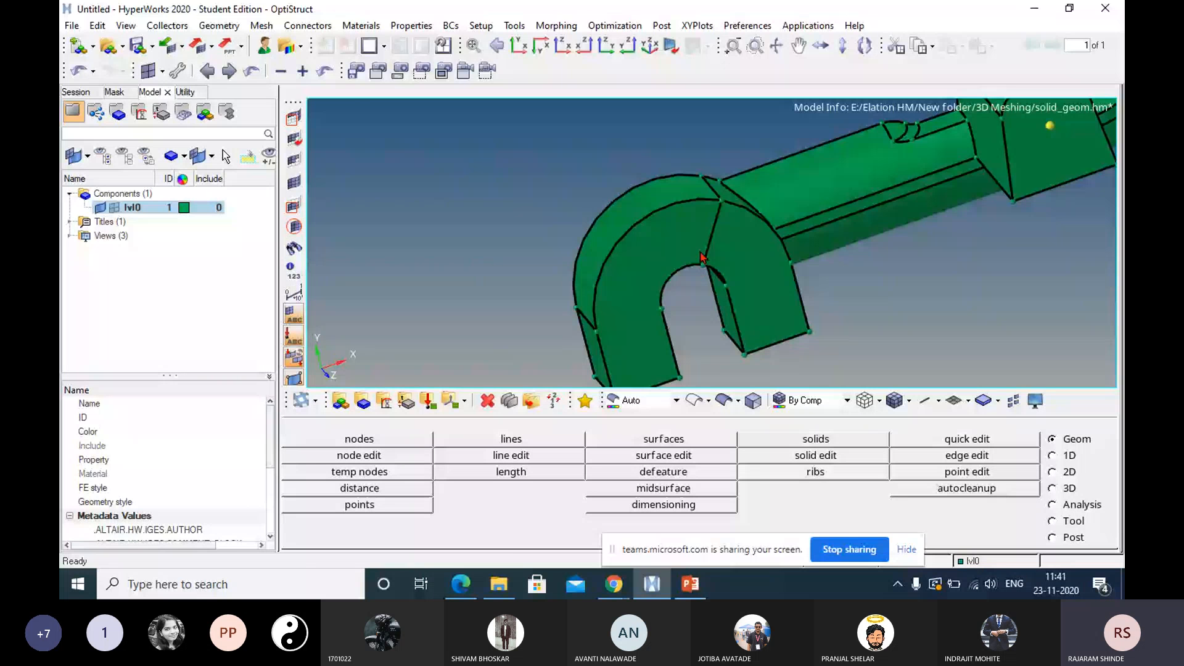
{"action": "left_click_drag", "start_coordinate": [702, 257], "coordinate": [728, 214], "text": "ctrl"}
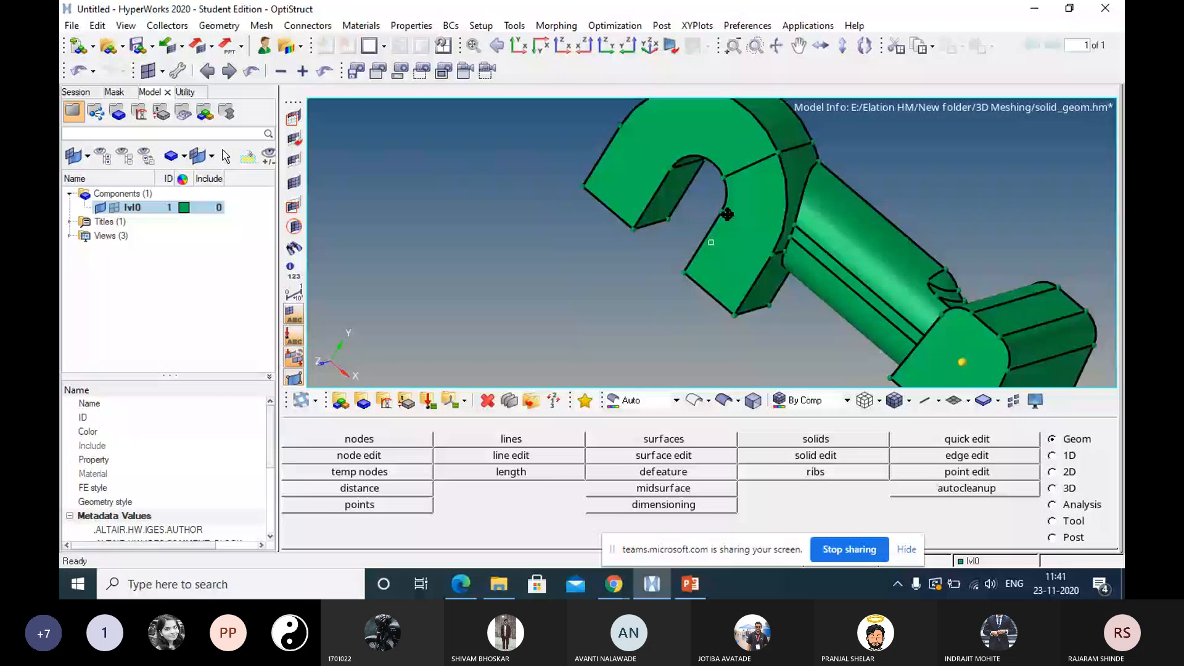
{"action": "right_click_drag", "start_coordinate": [728, 214], "coordinate": [699, 244], "text": "ctrl"}
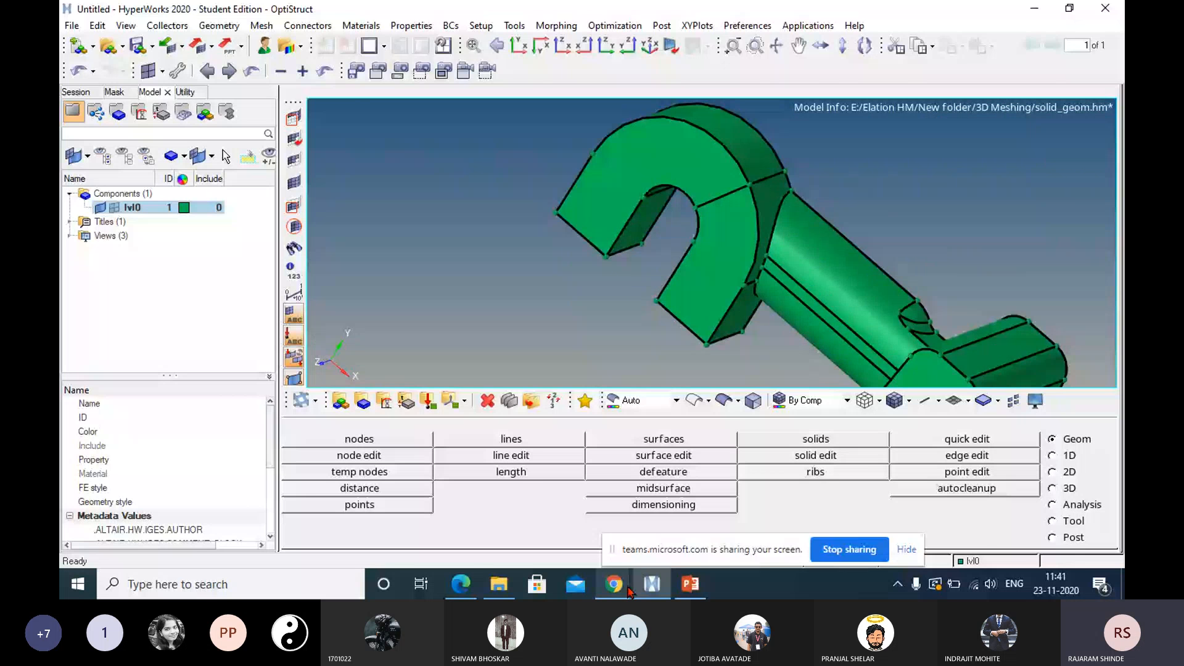
Switch to the Teams meeting in Chrome to check it and return to HyperWorks.
{"action": "left_click", "coordinate": [629, 591]}
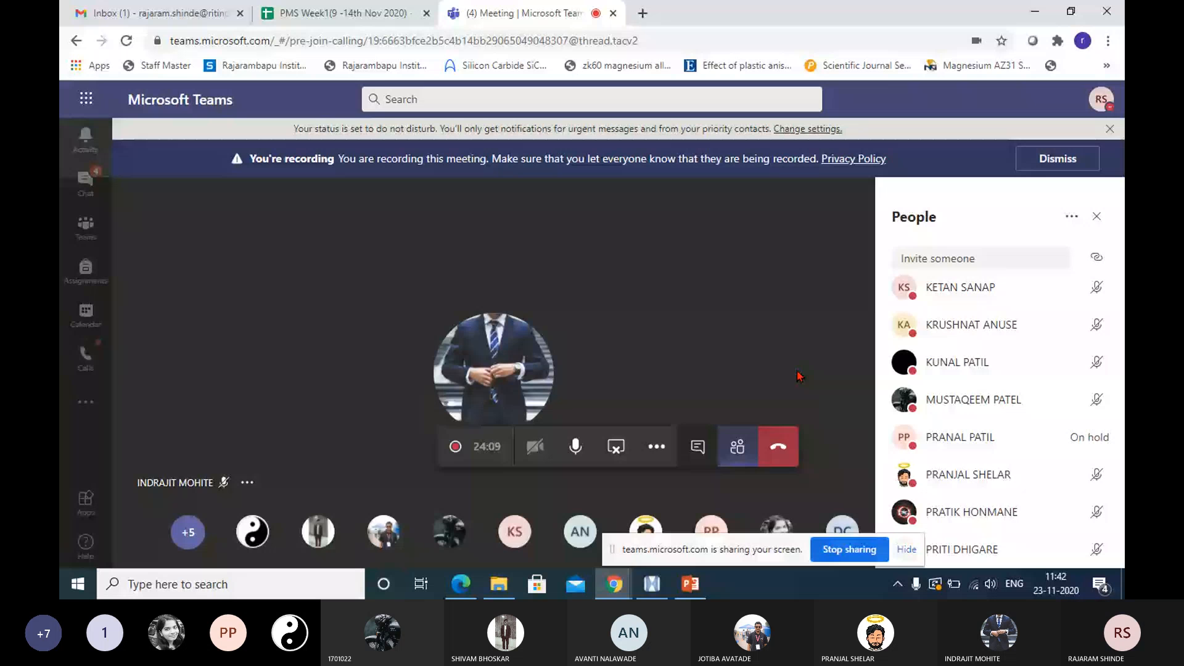
{"action": "left_click", "coordinate": [644, 590]}
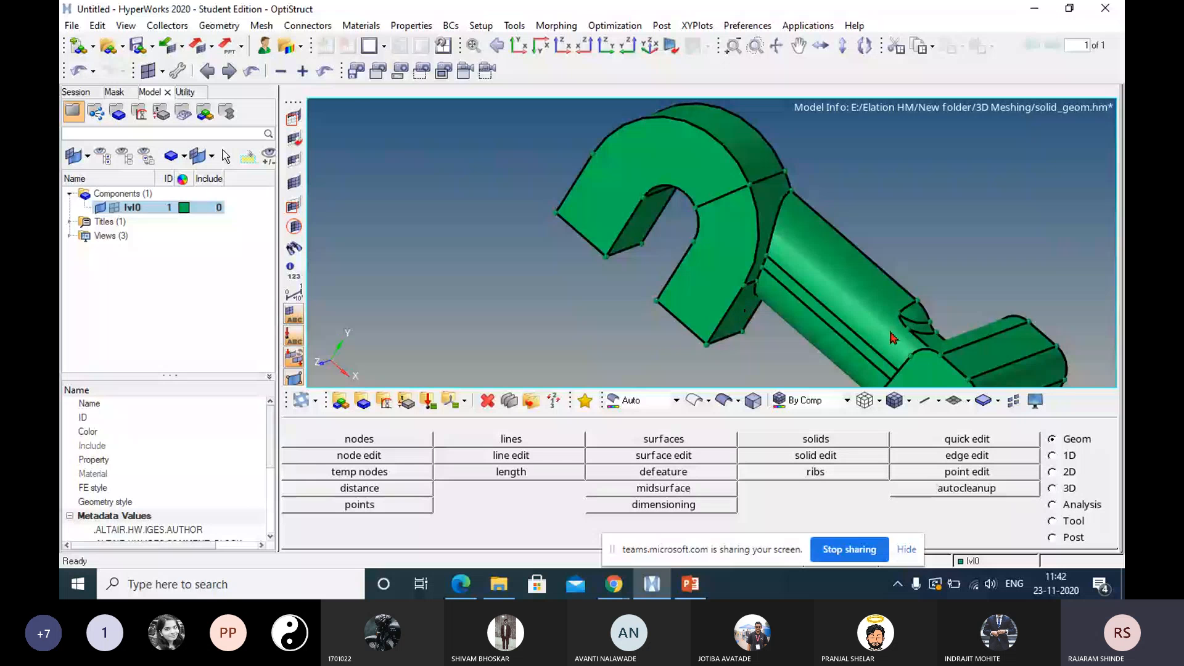
Set up a full cylinder solid using the block's two temporary nodes, the front one as bottom center and the other for the normal vector.
{"action": "left_click_drag", "start_coordinate": [920, 361], "coordinate": [926, 252], "text": "ctrl"}
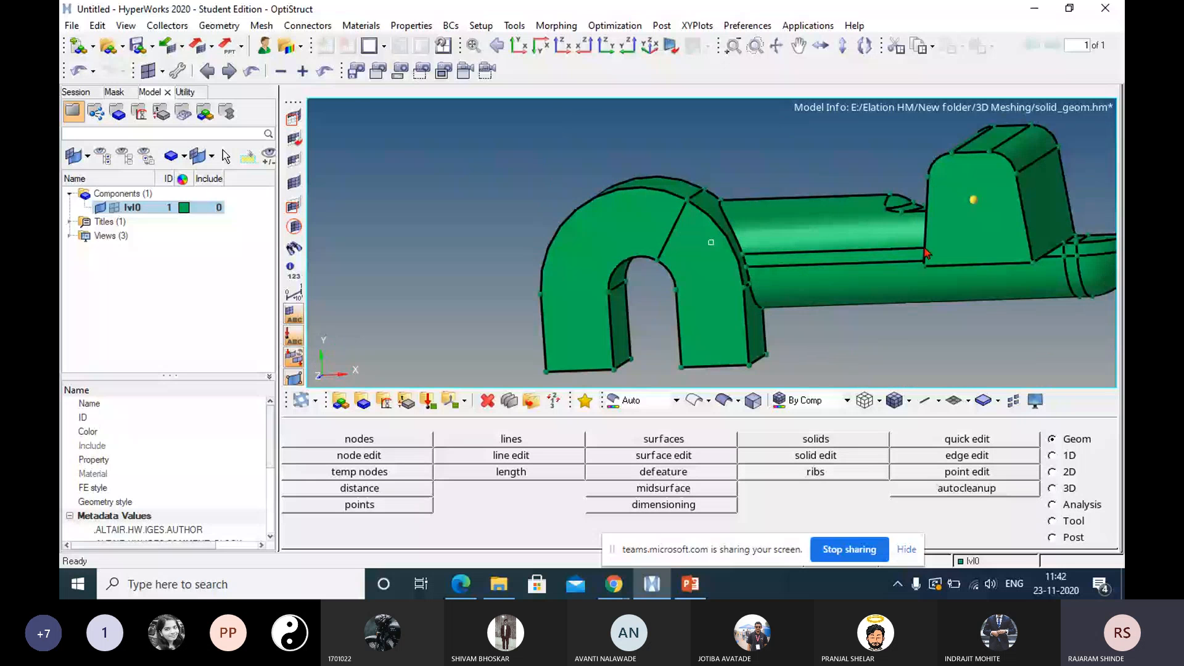
{"action": "left_click_drag", "start_coordinate": [926, 253], "coordinate": [819, 241], "text": "ctrl"}
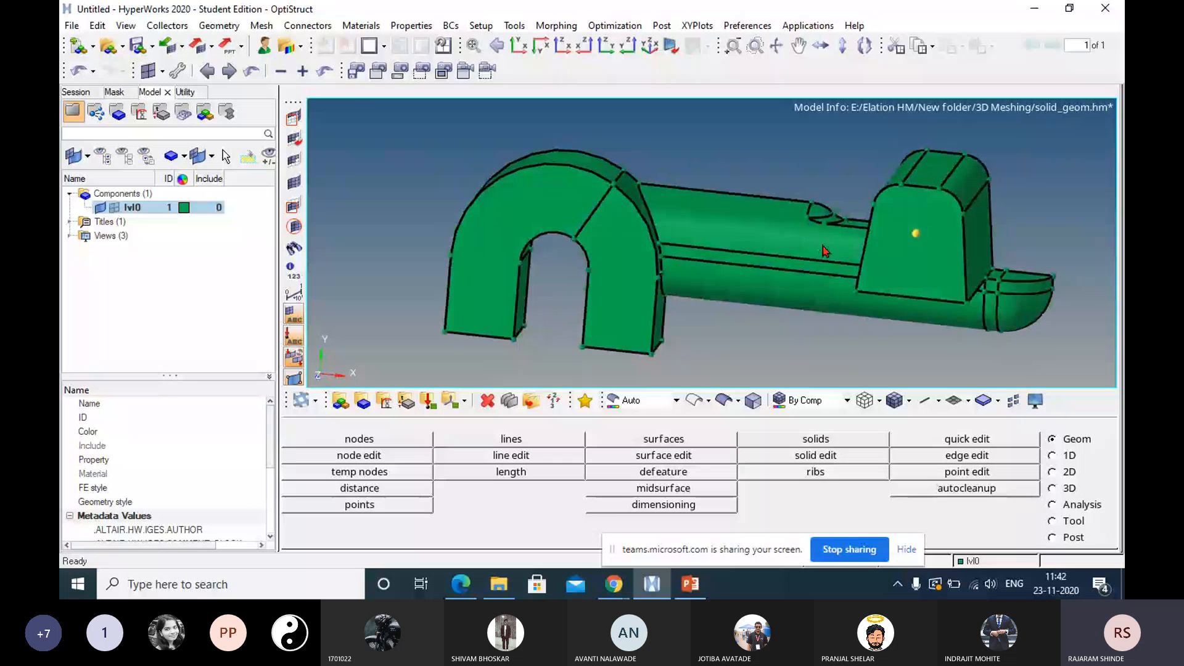
{"action": "left_click", "coordinate": [802, 440]}
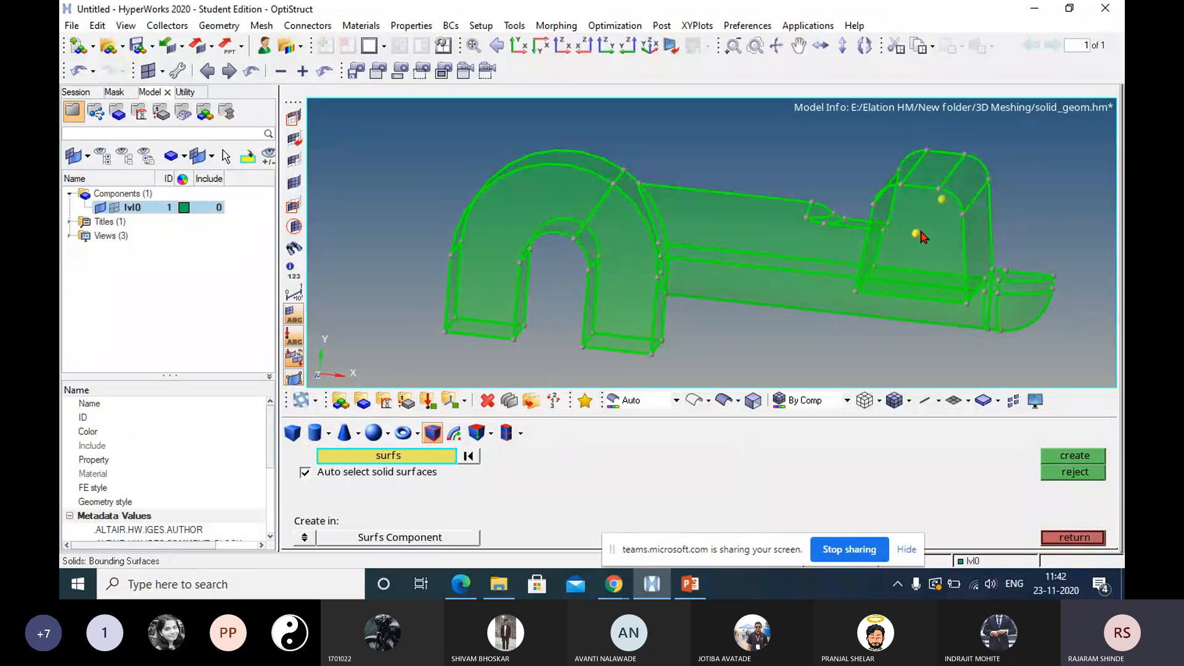
{"action": "left_click", "coordinate": [315, 433]}
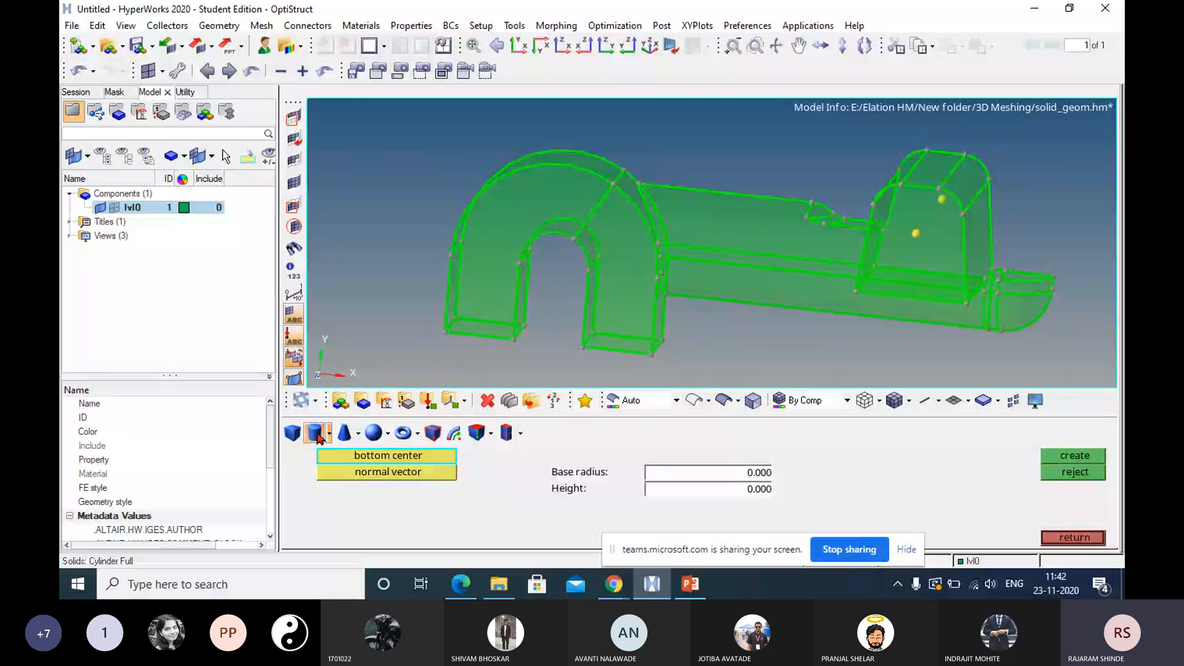
{"action": "left_click", "coordinate": [917, 233]}
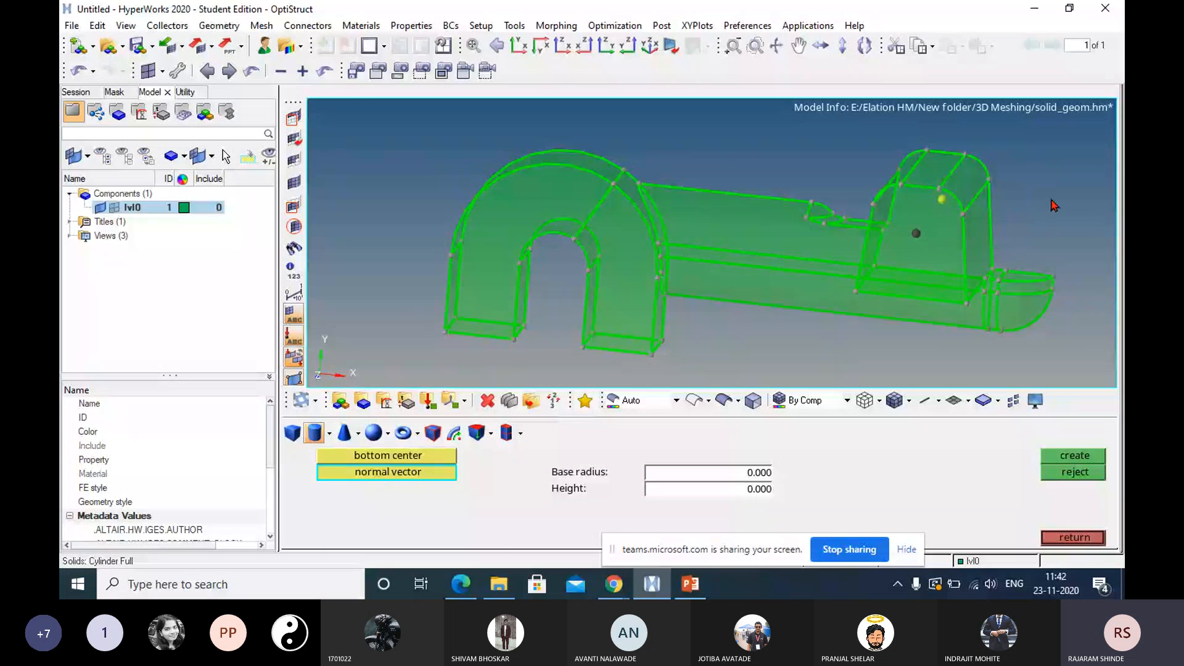
{"action": "left_click_drag", "start_coordinate": [1055, 197], "coordinate": [831, 240], "text": "ctrl"}
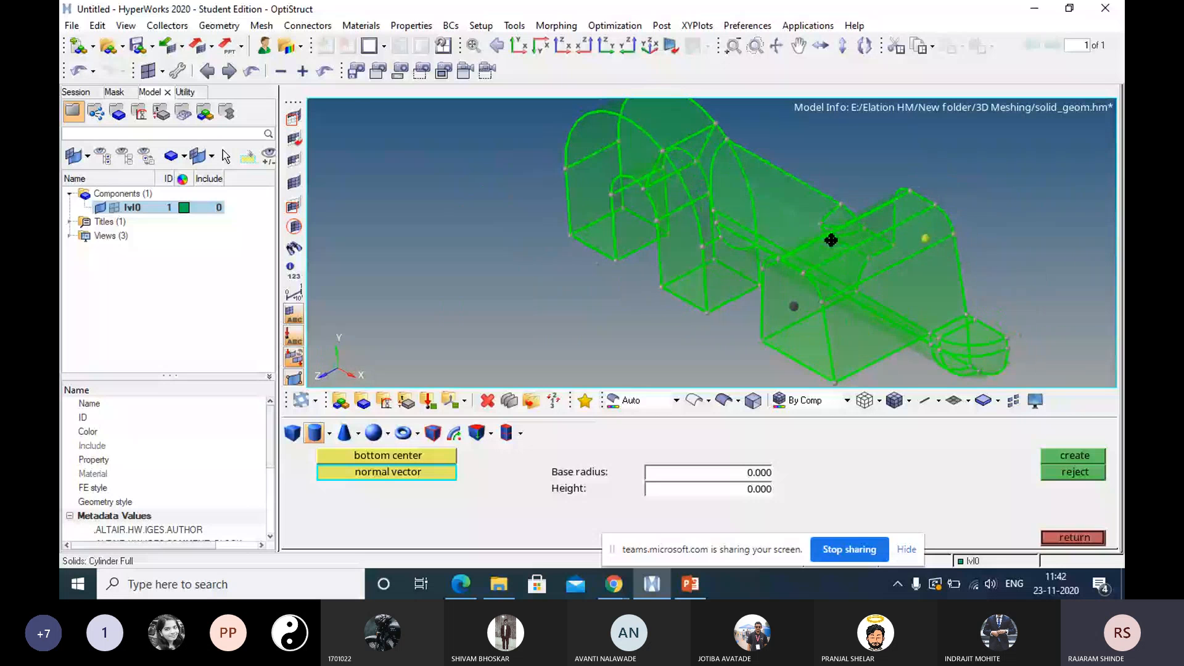
{"action": "left_click_drag", "start_coordinate": [831, 240], "coordinate": [753, 259], "text": "ctrl"}
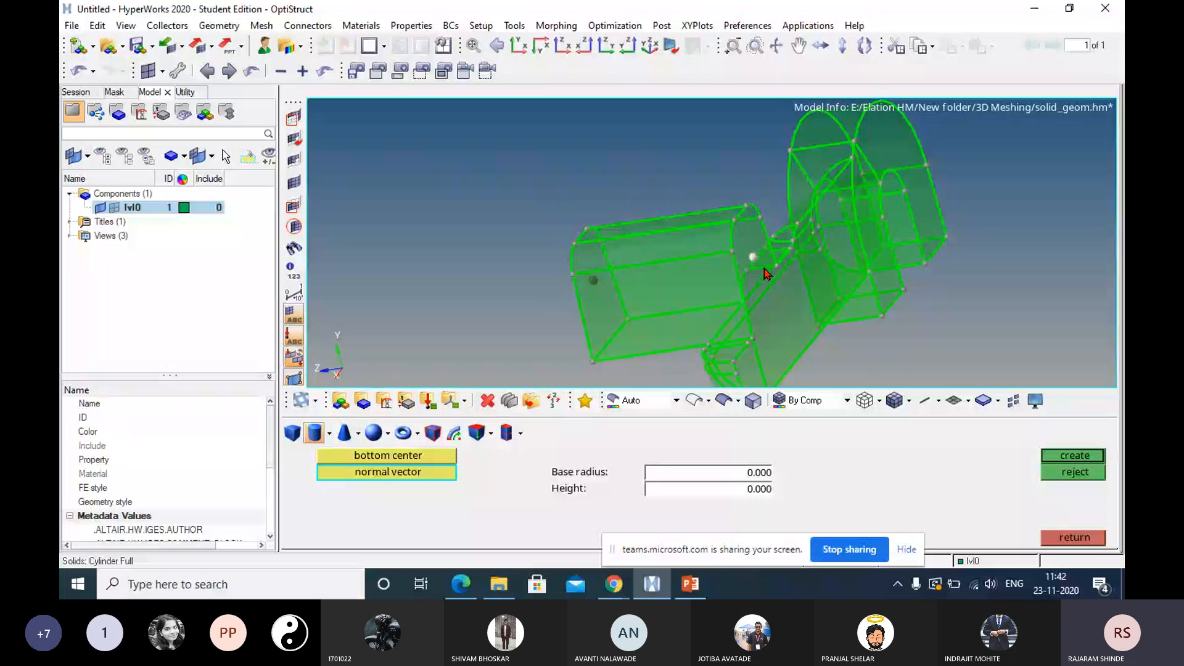
Create the cylinder solid with a base radius of 4 and a height of 20.
{"action": "left_click", "coordinate": [732, 473]}
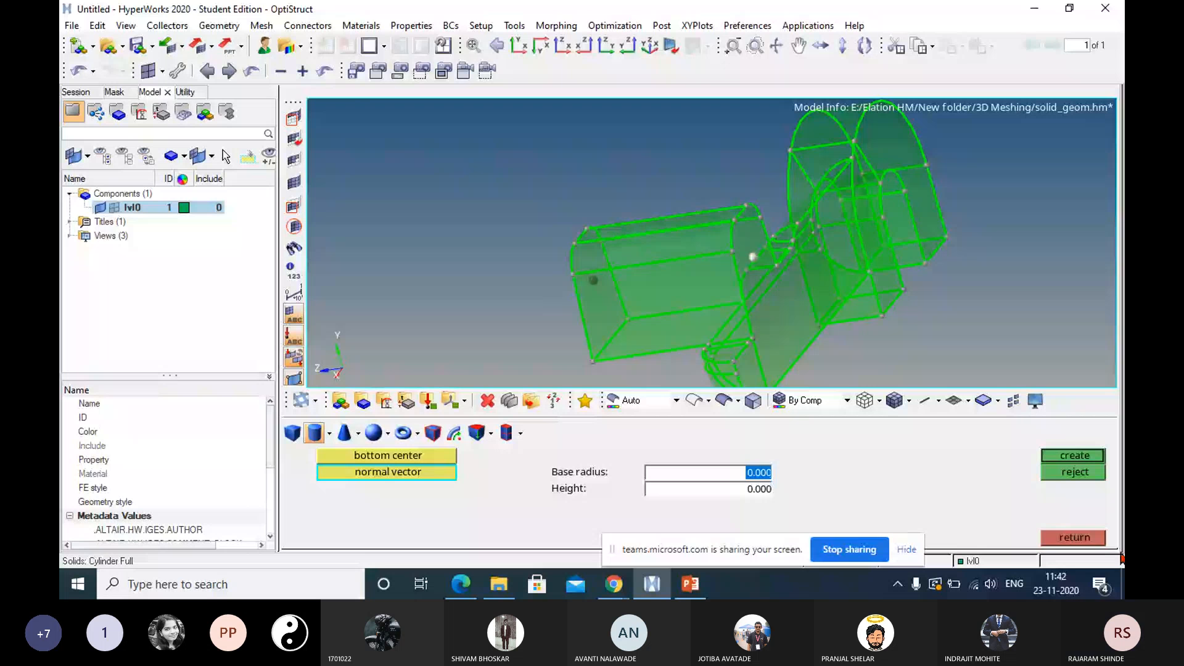
{"action": "type", "text": "4"}
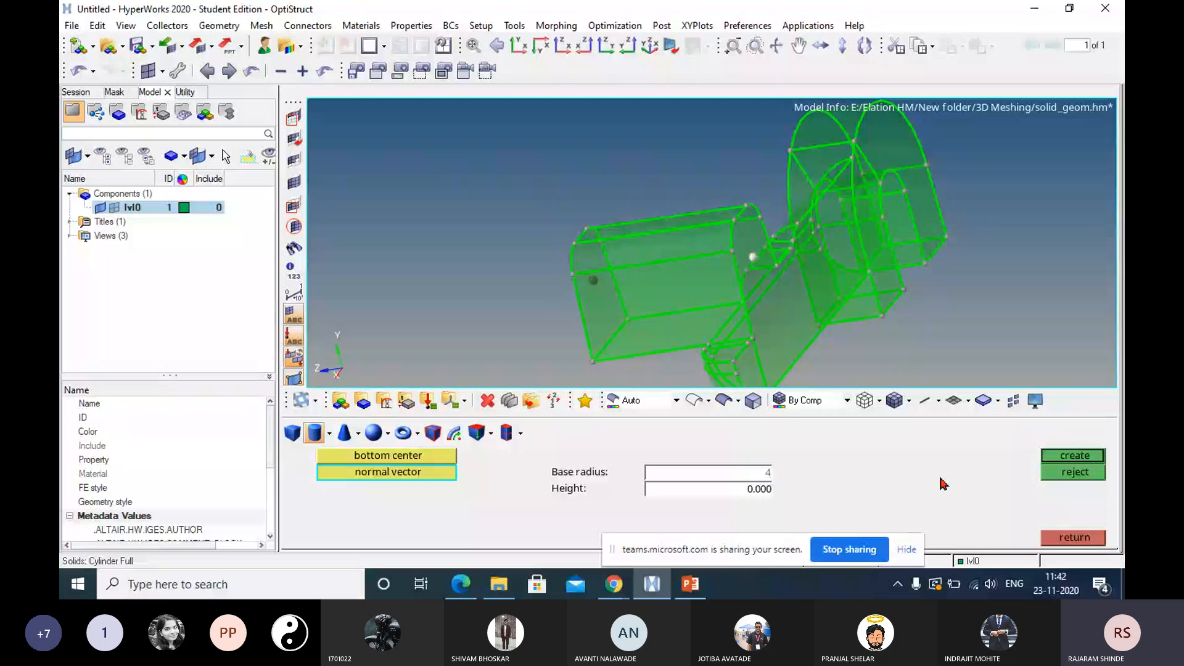
{"action": "left_click", "coordinate": [745, 493]}
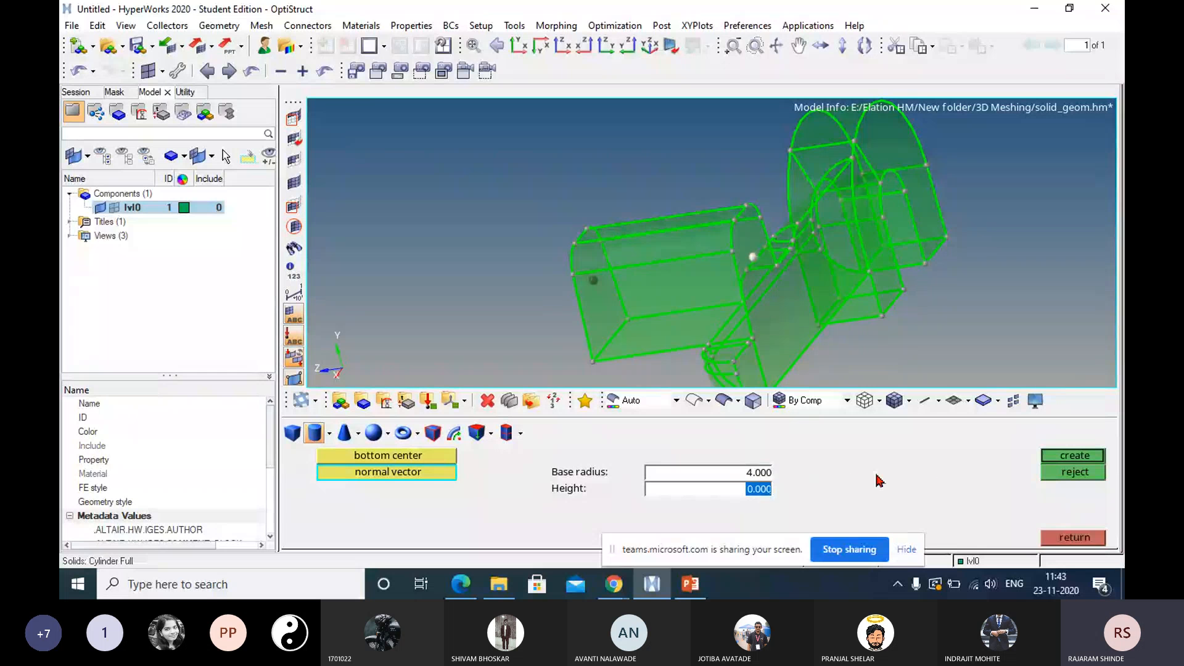
{"action": "type", "text": "20"}
{"action": "left_click", "coordinate": [1074, 457]}
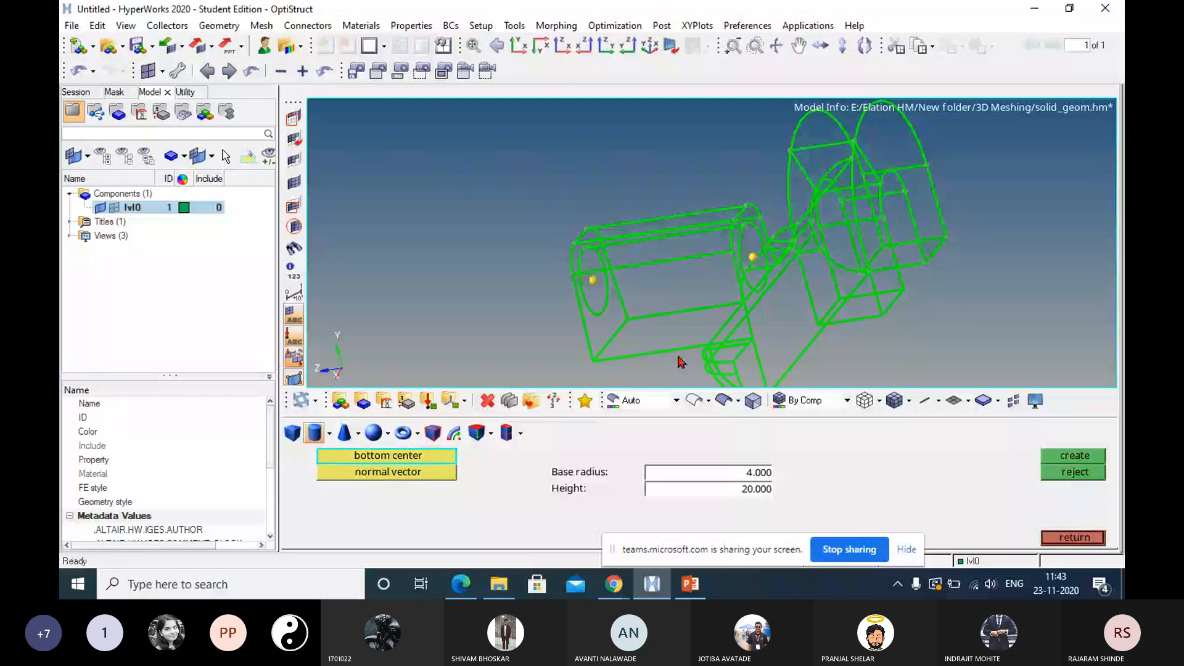
Close the solid creation tool, display the geometry shaded with surface edges, and inspect the cylinder inside the upright block.
{"action": "left_click_drag", "start_coordinate": [680, 362], "coordinate": [932, 296], "text": "ctrl"}
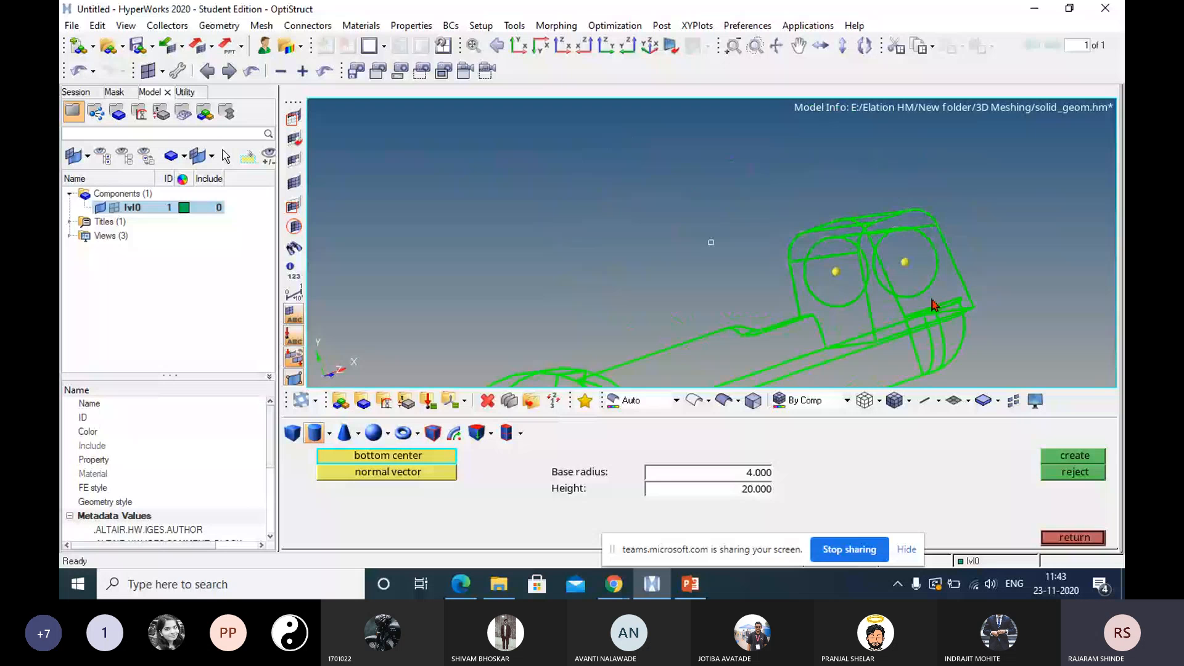
{"action": "left_click_drag", "start_coordinate": [932, 303], "coordinate": [881, 239], "text": "ctrl"}
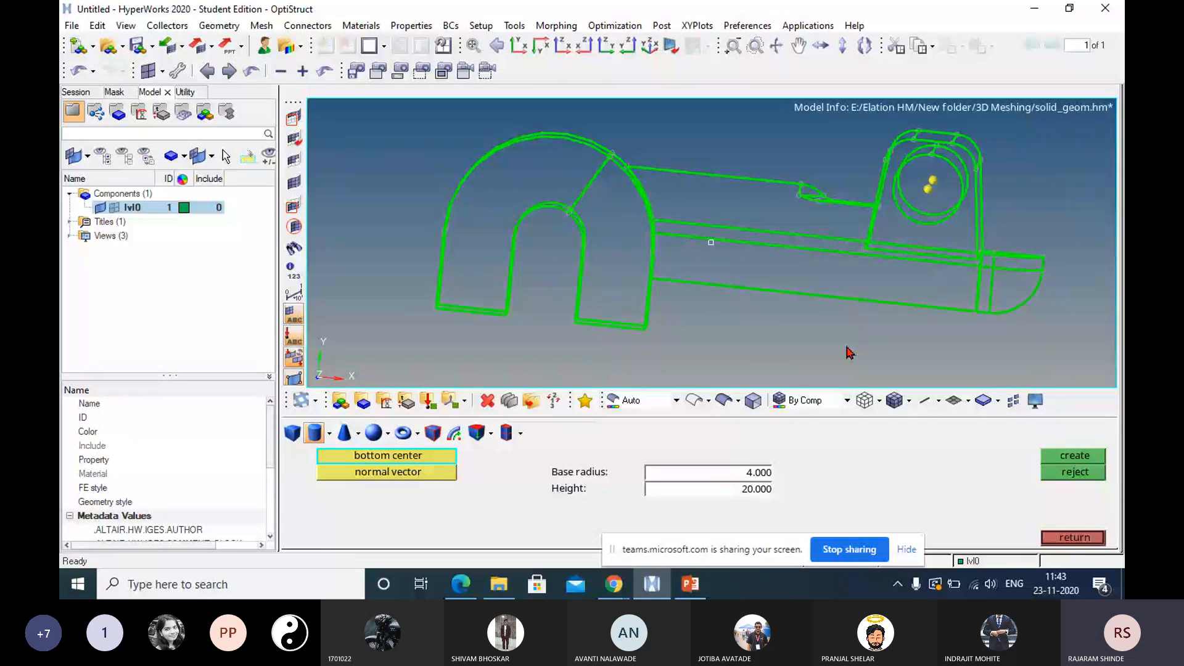
{"action": "left_click", "coordinate": [1066, 537]}
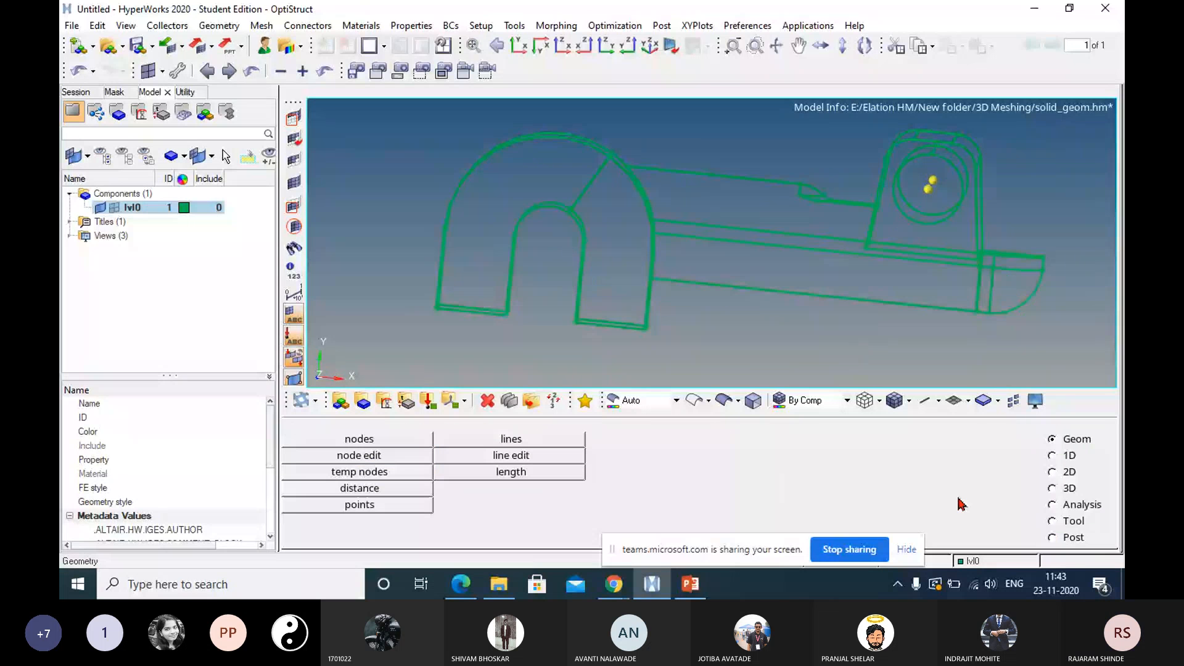
{"action": "left_click", "coordinate": [722, 400]}
{"action": "mouse_move", "coordinate": [944, 201]}
{"action": "left_mouse_down", "text": "ctrl"}
{"action": "mouse_move", "coordinate": [907, 206]}
{"action": "mouse_move", "coordinate": [914, 223]}
{"action": "left_mouse_up", "text": "ctrl"}
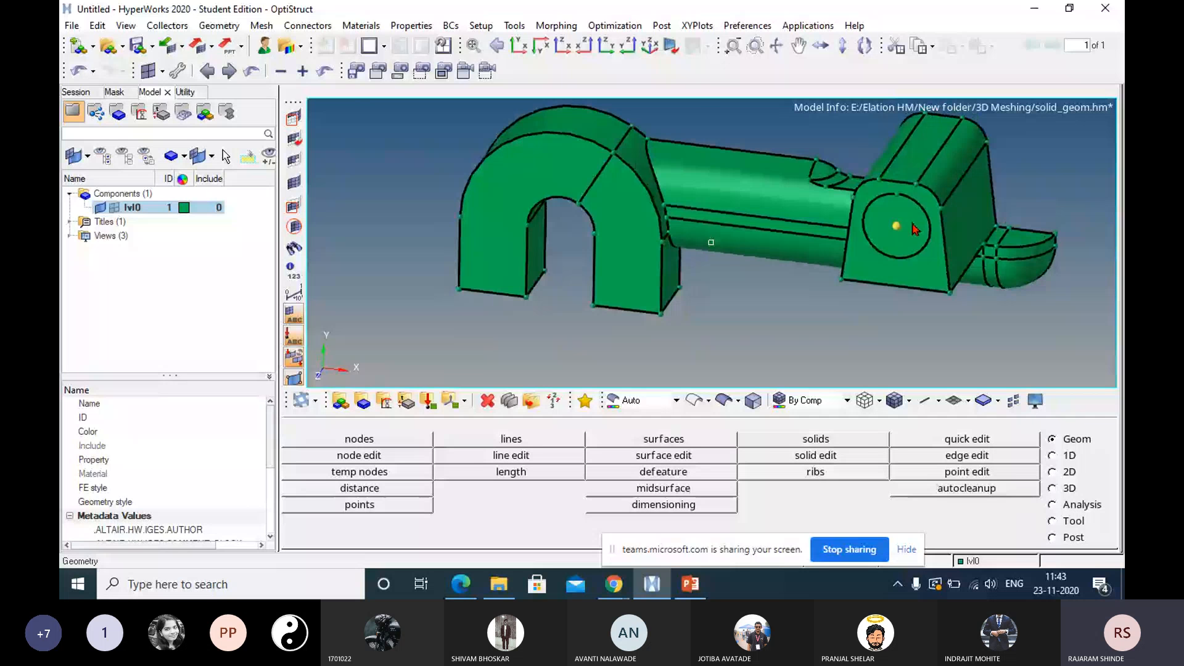
{"action": "left_click_drag", "start_coordinate": [915, 230], "coordinate": [968, 241], "text": "ctrl"}
{"action": "scroll", "coordinate": [967, 240], "scroll_direction": "up", "scroll_amount": 3, "text": "ctrl"}
{"action": "scroll", "coordinate": [938, 254], "scroll_direction": "down", "scroll_amount": 4, "text": "ctrl"}
{"action": "right_click_drag", "start_coordinate": [938, 257], "coordinate": [956, 243], "text": "ctrl"}
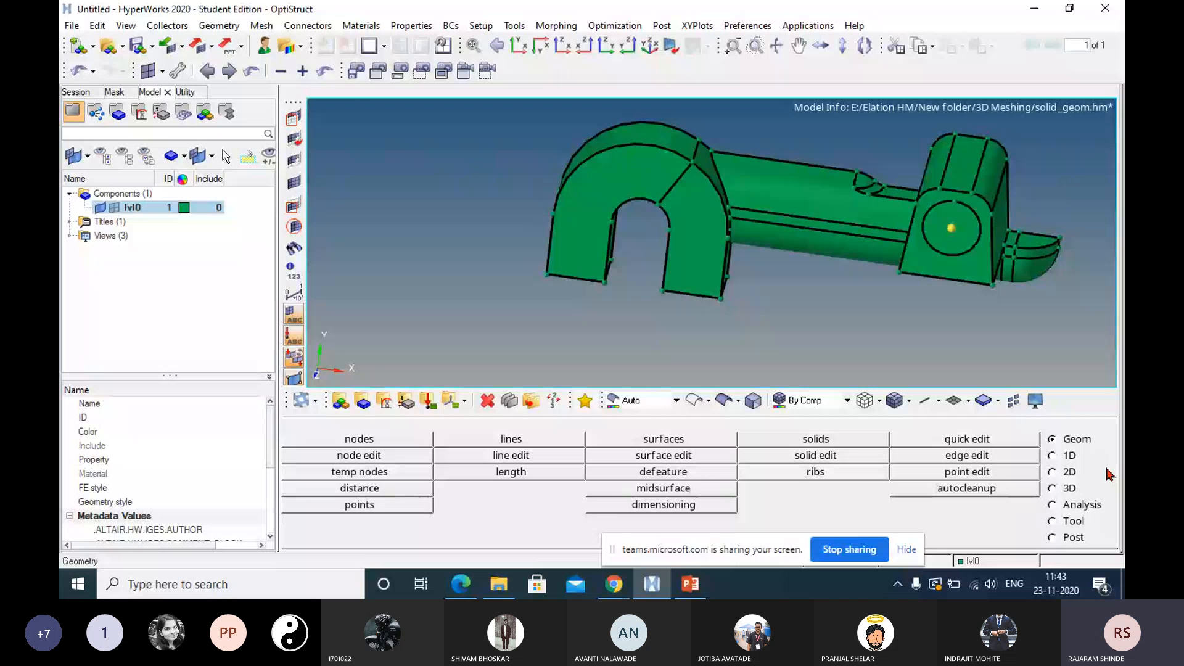
Subtract the cylinder from the main solid with a simple boolean A-B (remove B from A) operation.
{"action": "left_click", "coordinate": [815, 456]}
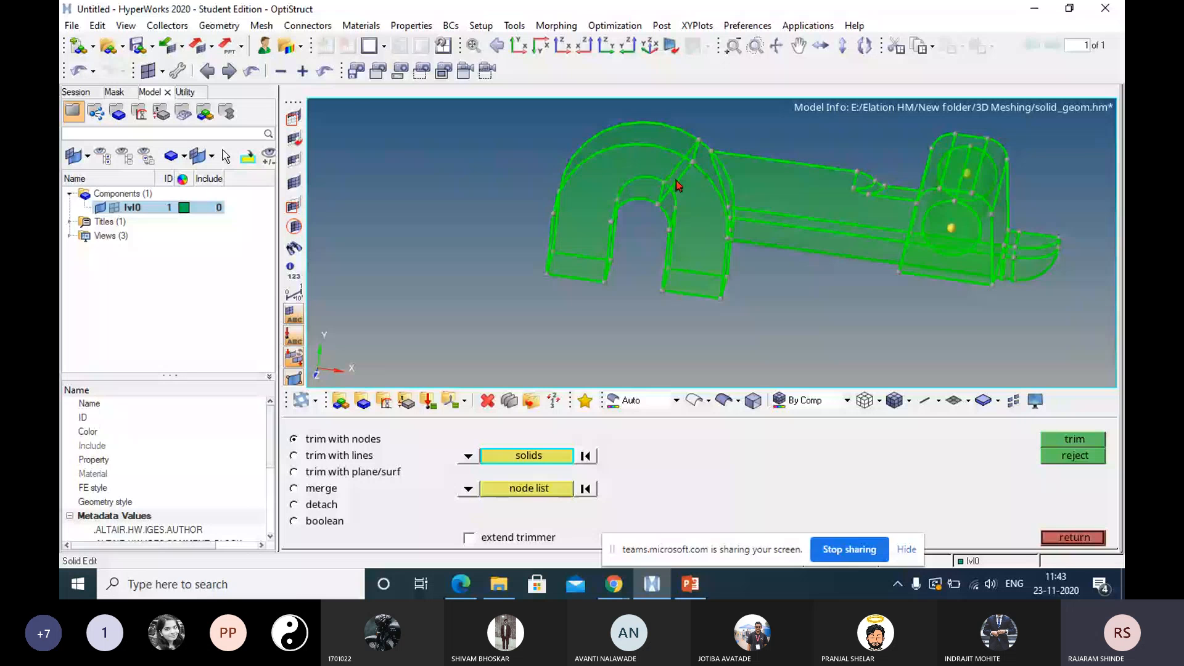
{"action": "left_click", "coordinate": [325, 524]}
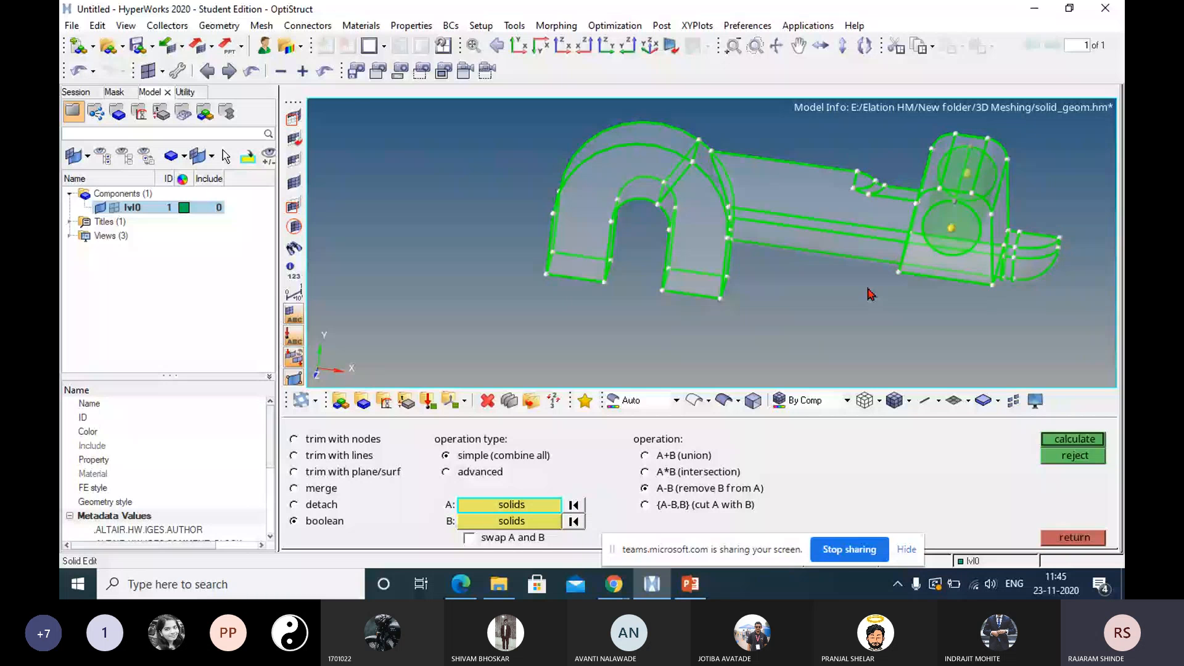
{"action": "left_click", "coordinate": [507, 523]}
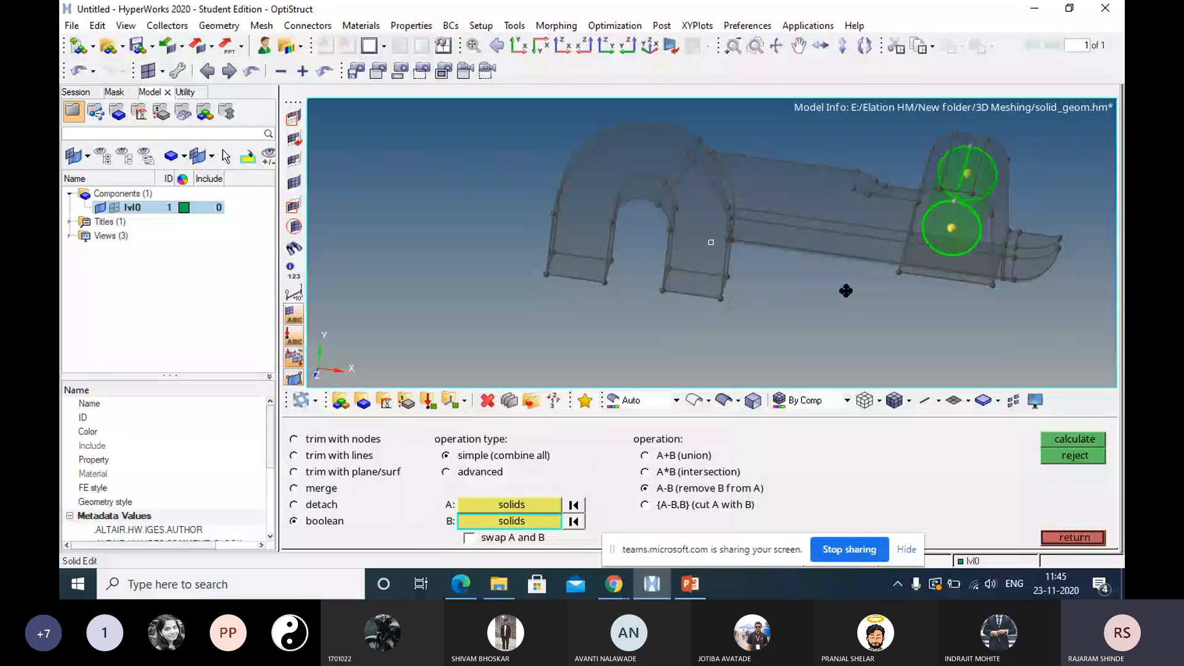
{"action": "left_click_drag", "start_coordinate": [846, 290], "coordinate": [938, 210], "text": "ctrl"}
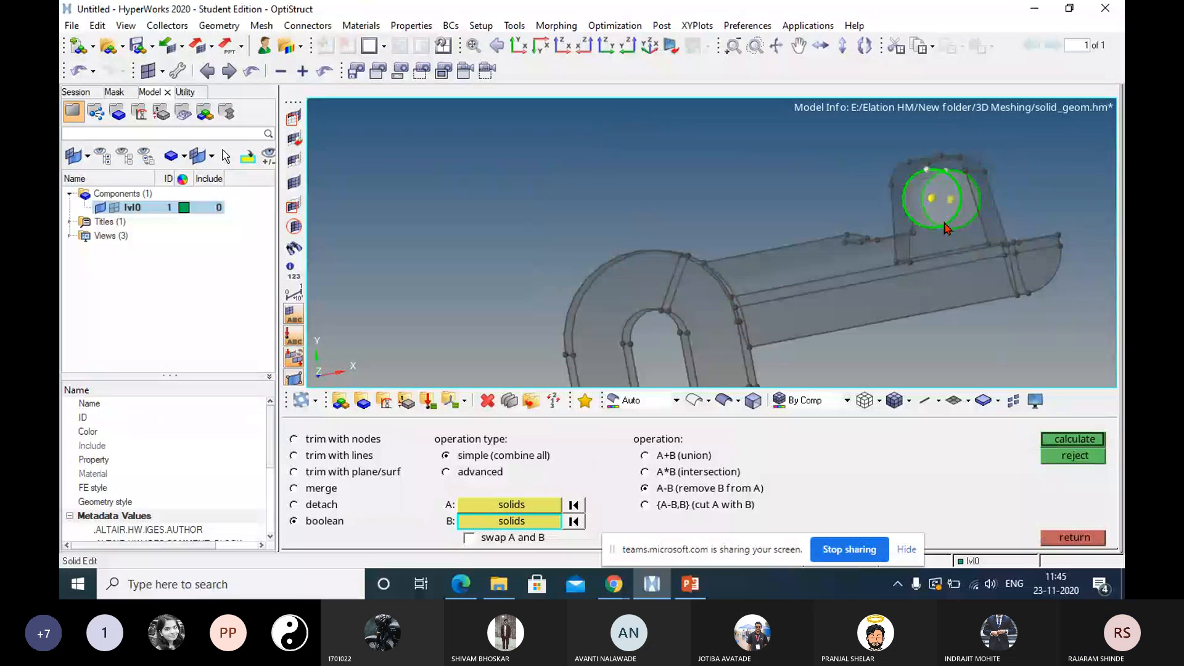
{"action": "left_click", "coordinate": [1053, 436]}
{"action": "left_click_drag", "start_coordinate": [904, 272], "coordinate": [781, 284], "text": "ctrl"}
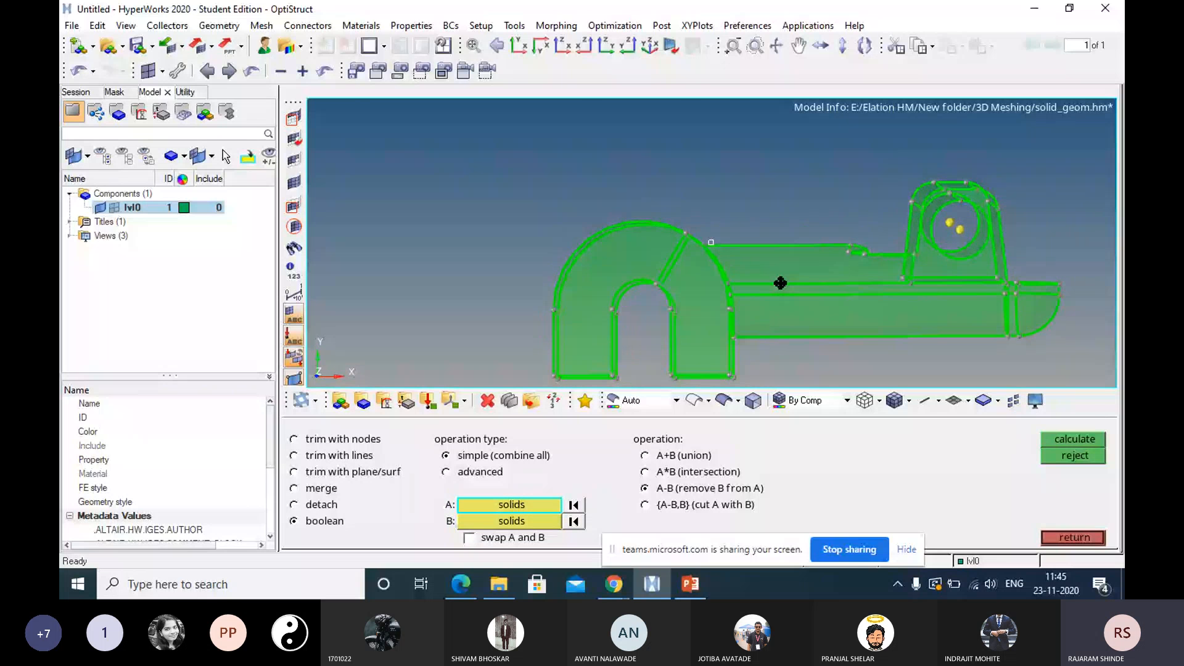
{"action": "key", "text": "Escape"}
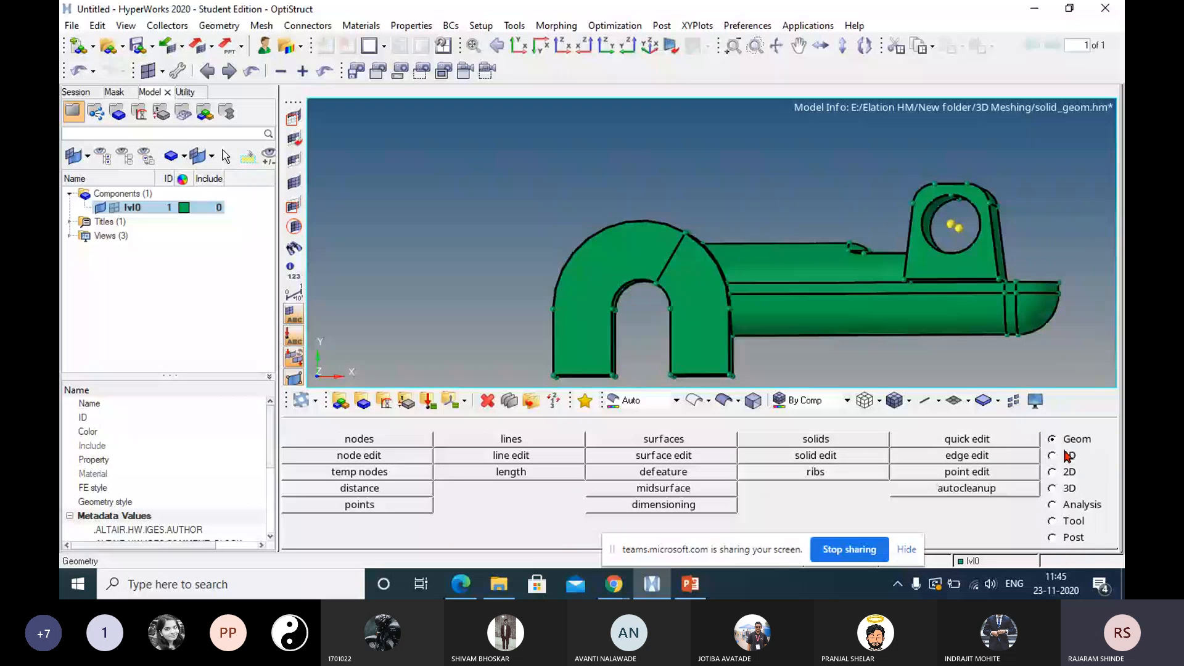
Clear all temporary nodes from the model.
{"action": "left_click", "coordinate": [389, 473]}
{"action": "left_click", "coordinate": [1040, 492]}
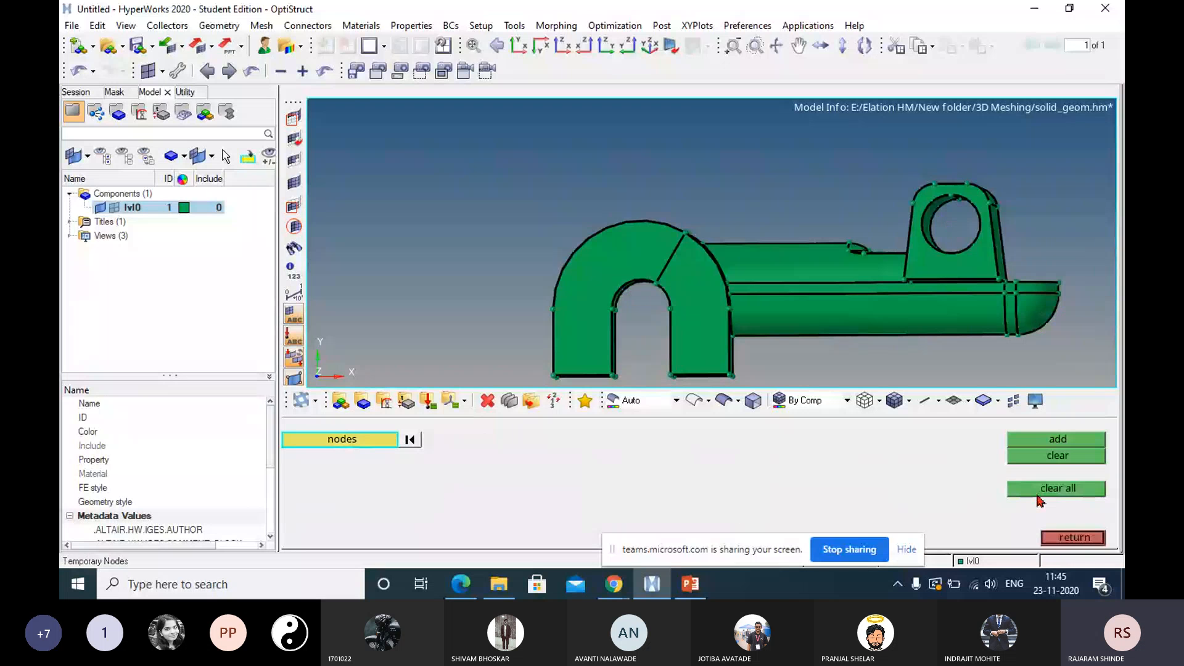
{"action": "left_click", "coordinate": [1075, 537]}
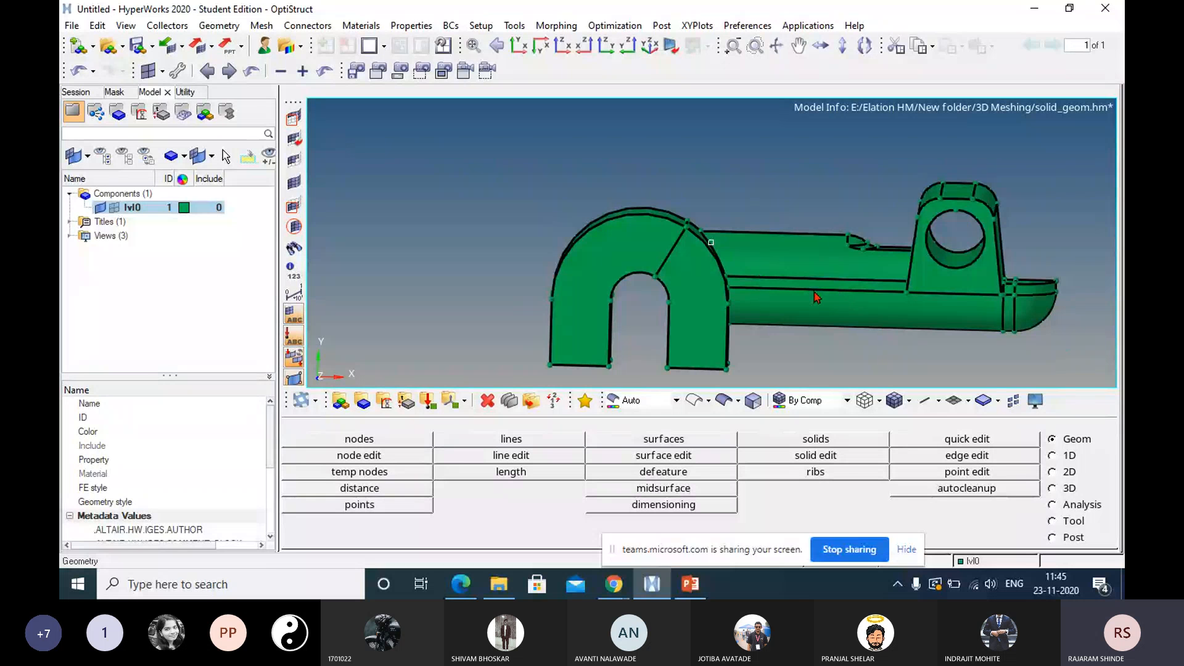
Set up a solid trim with nodes, choosing the whole part as the solid and activating the node list.
{"action": "left_click", "coordinate": [840, 459]}
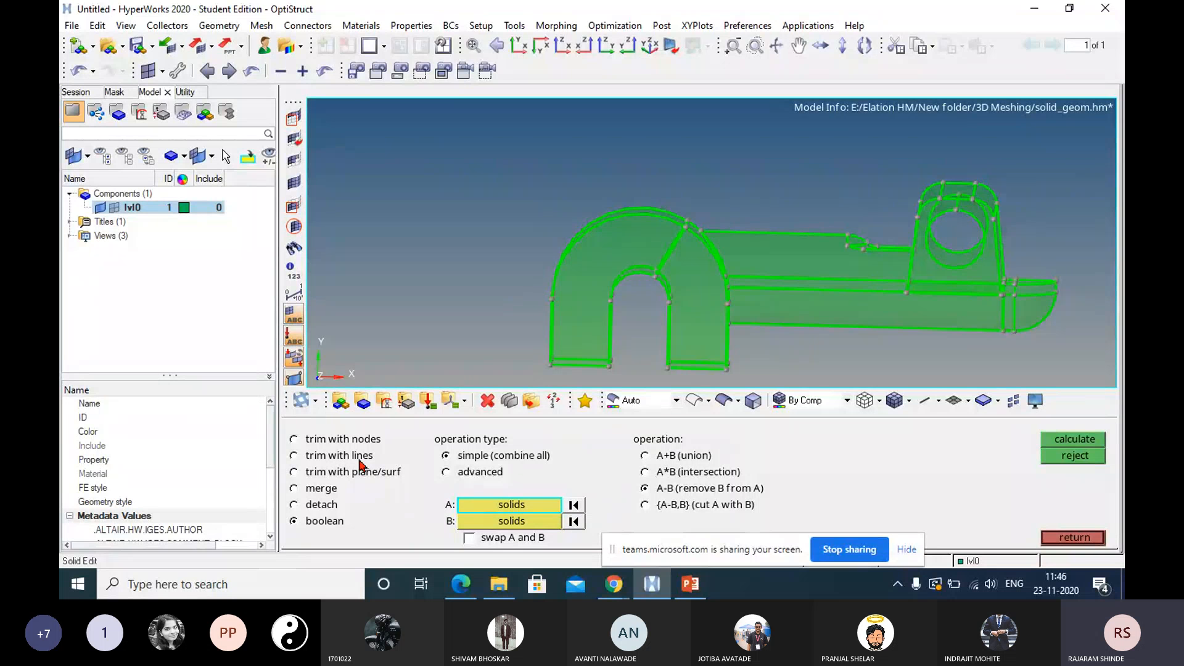
{"action": "left_click", "coordinate": [307, 440]}
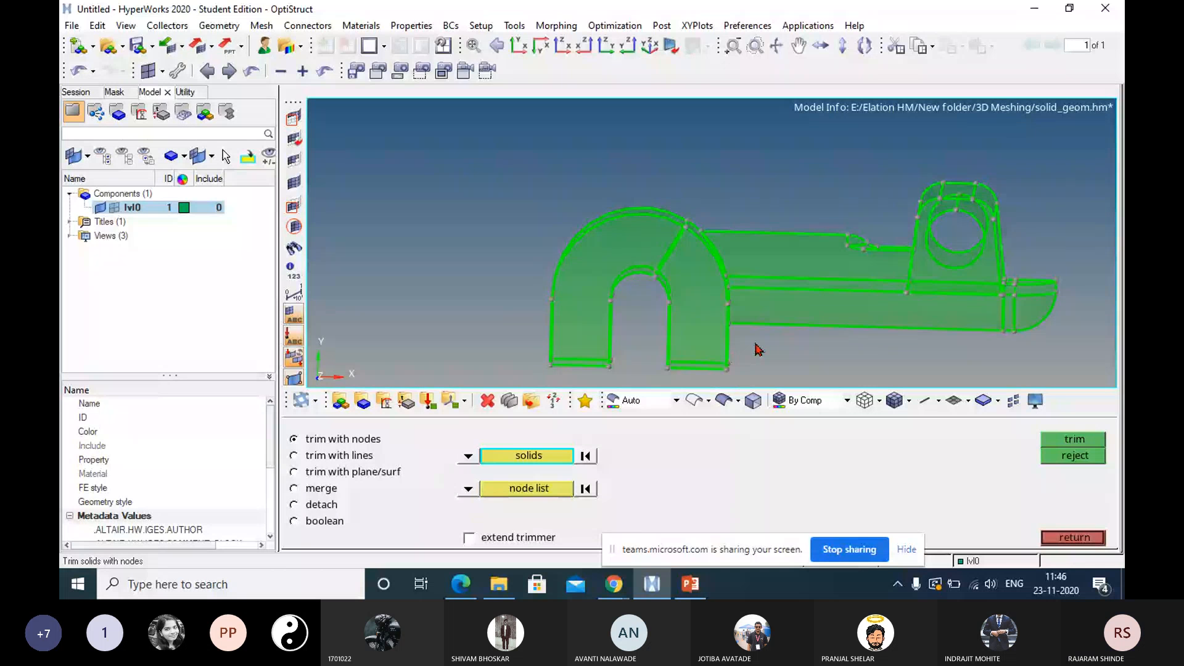
{"action": "mouse_move", "coordinate": [758, 350]}
{"action": "left_mouse_down", "text": "ctrl"}
{"action": "mouse_move", "coordinate": [730, 290]}
{"action": "mouse_move", "coordinate": [706, 270]}
{"action": "mouse_move", "coordinate": [680, 279]}
{"action": "left_mouse_up", "text": "ctrl"}
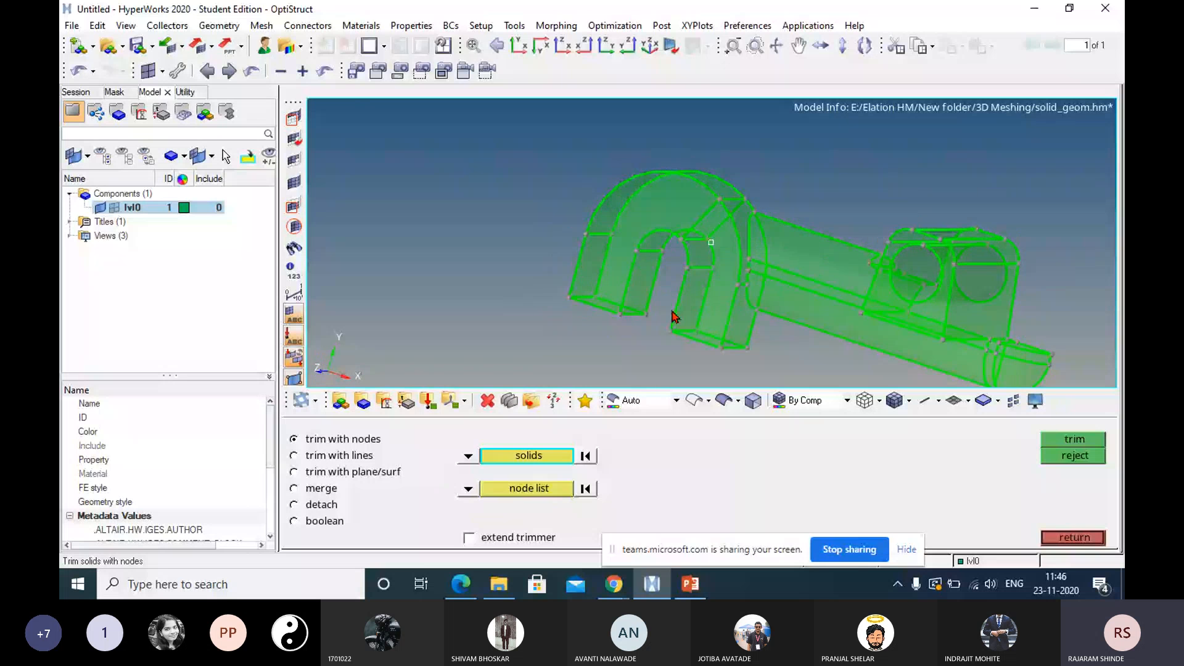
{"action": "mouse_move", "coordinate": [674, 315]}
{"action": "left_mouse_down", "text": "ctrl"}
{"action": "mouse_move", "coordinate": [719, 322]}
{"action": "mouse_move", "coordinate": [689, 261]}
{"action": "left_mouse_up", "text": "ctrl"}
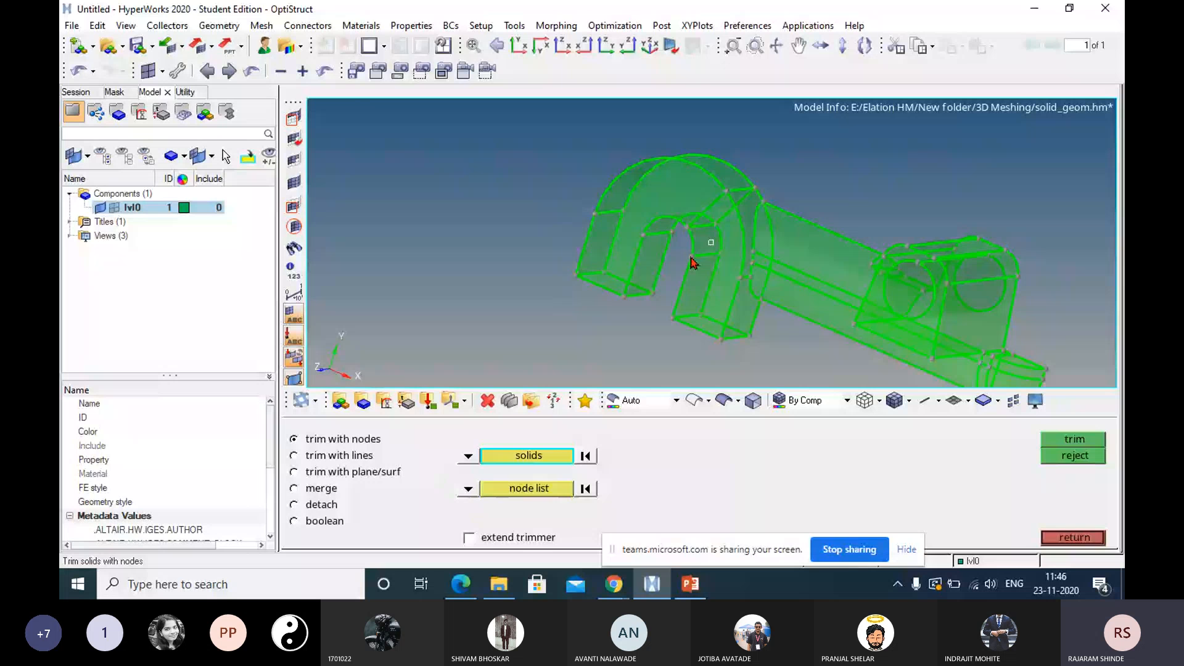
{"action": "left_click", "coordinate": [809, 288]}
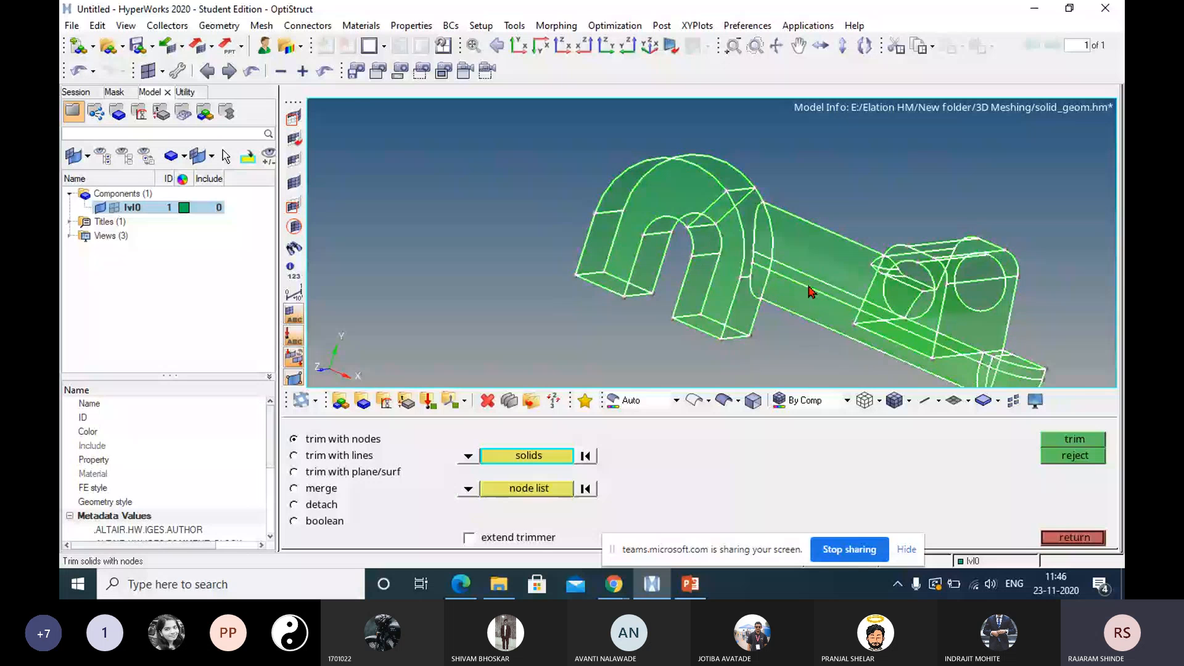
{"action": "left_click", "coordinate": [526, 493]}
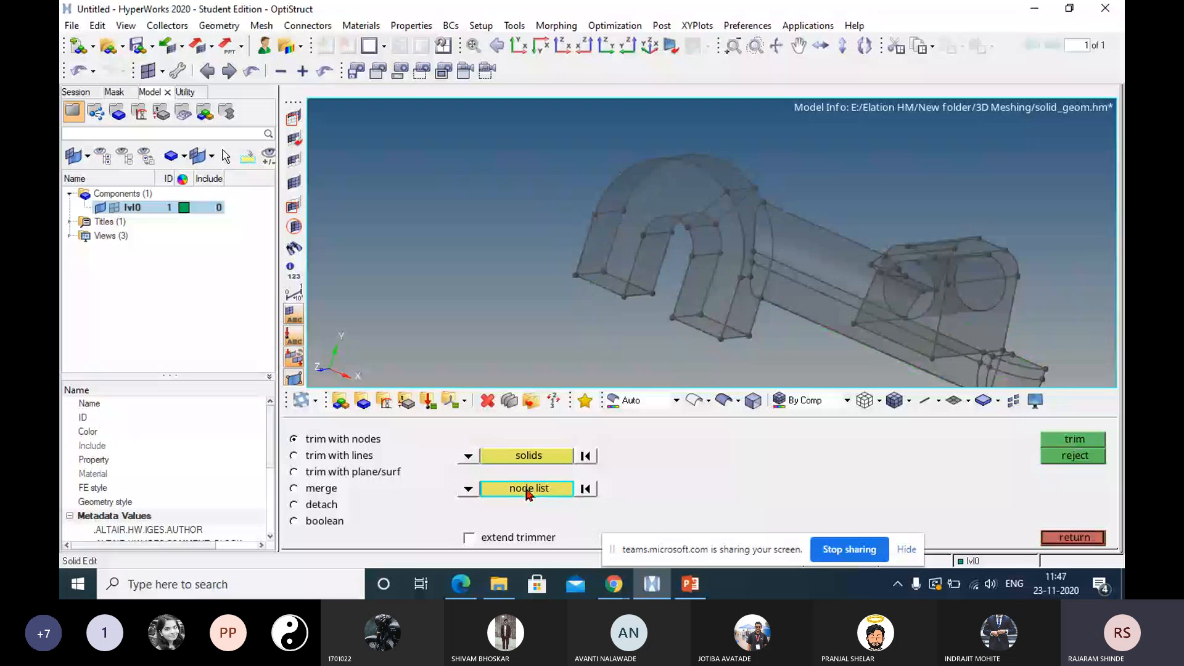
{"action": "mouse_move", "coordinate": [703, 326]}
{"action": "left_mouse_down", "text": "ctrl"}
{"action": "mouse_move", "coordinate": [686, 319]}
{"action": "mouse_move", "coordinate": [859, 228]}
{"action": "mouse_move", "coordinate": [714, 256]}
{"action": "left_mouse_up", "text": "ctrl"}
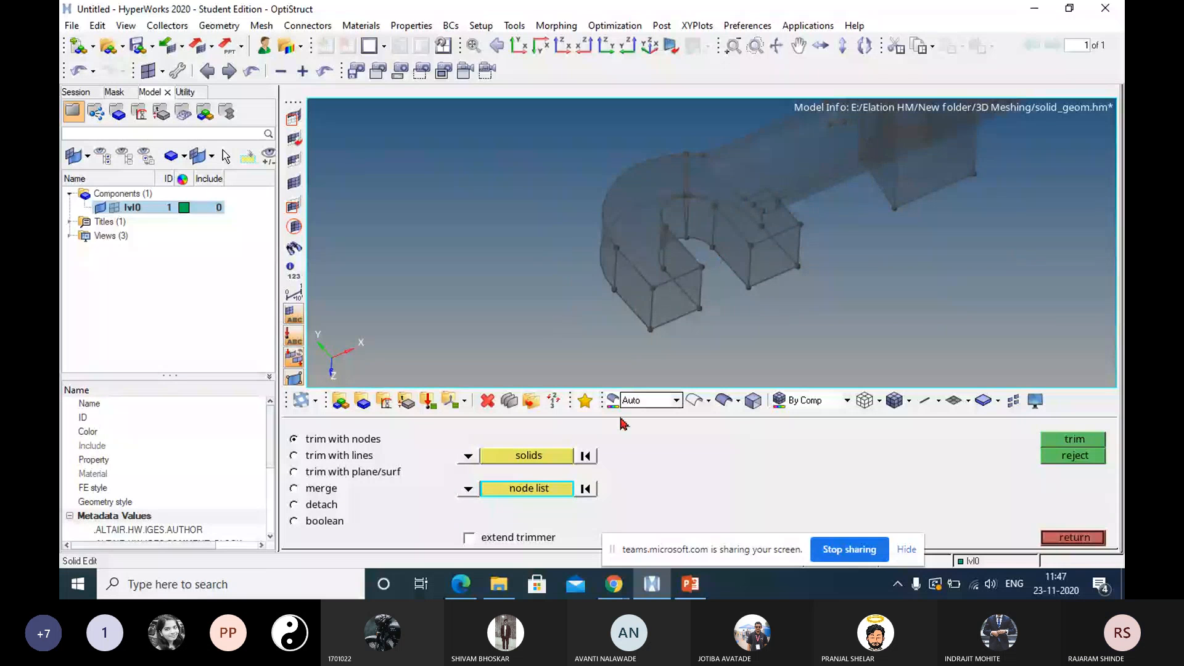
{"action": "left_click", "coordinate": [714, 248]}
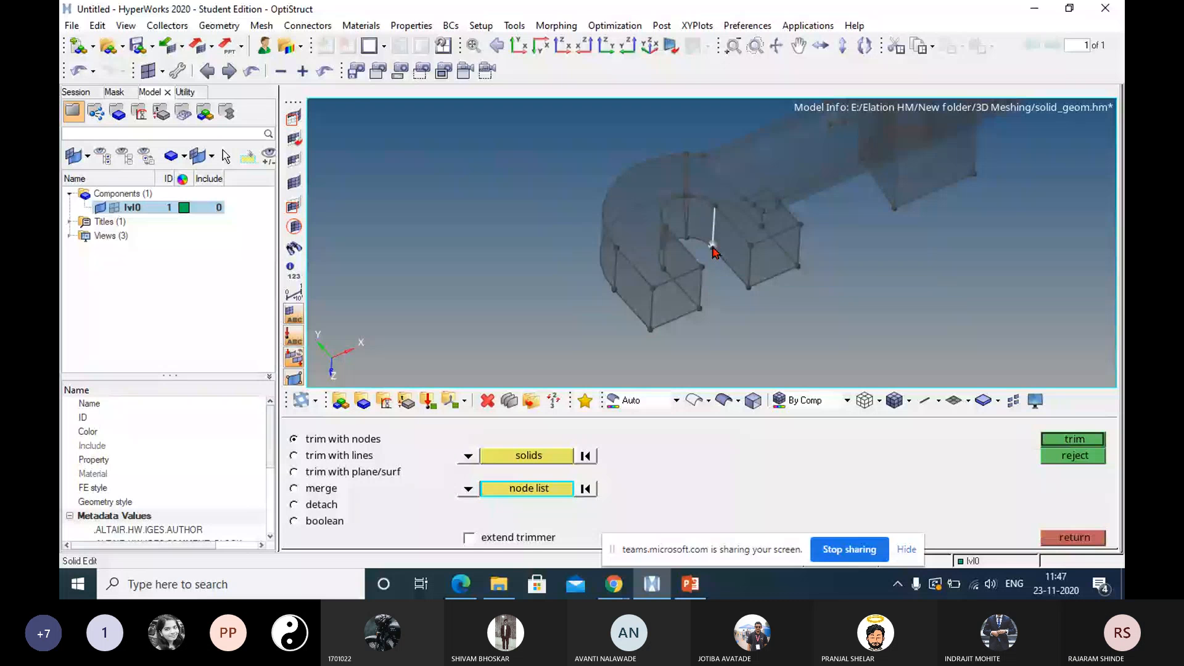
{"action": "scroll", "coordinate": [709, 264], "scroll_direction": "up", "scroll_amount": 3}
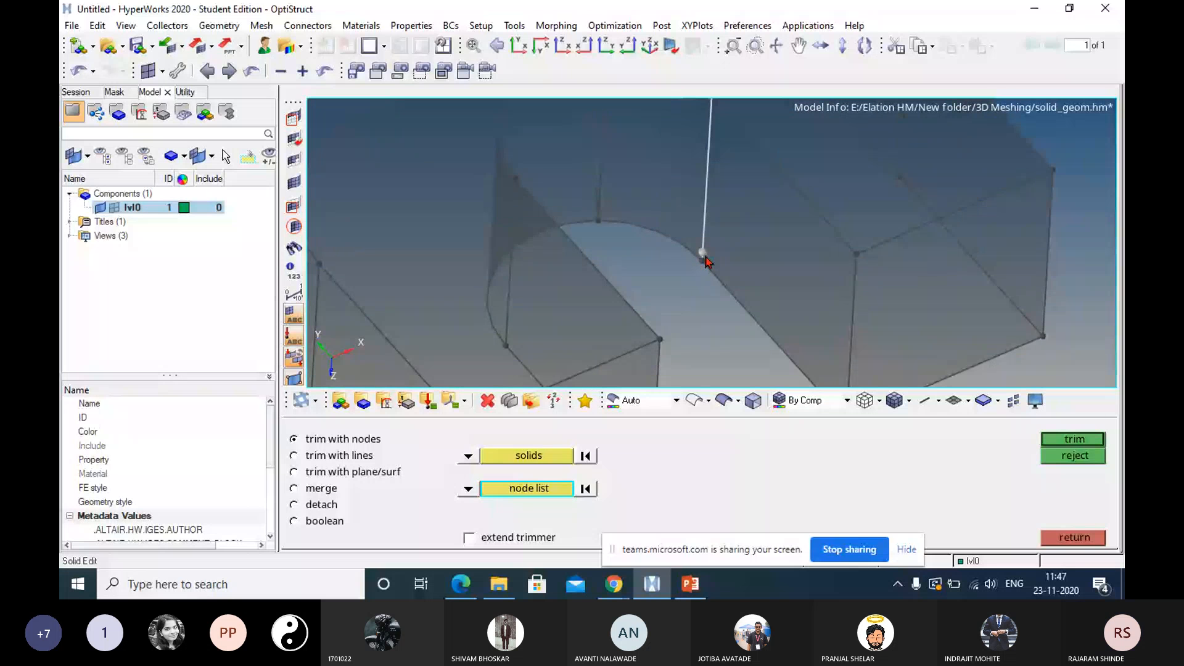
{"action": "scroll", "coordinate": [706, 262], "scroll_direction": "up", "scroll_amount": 2}
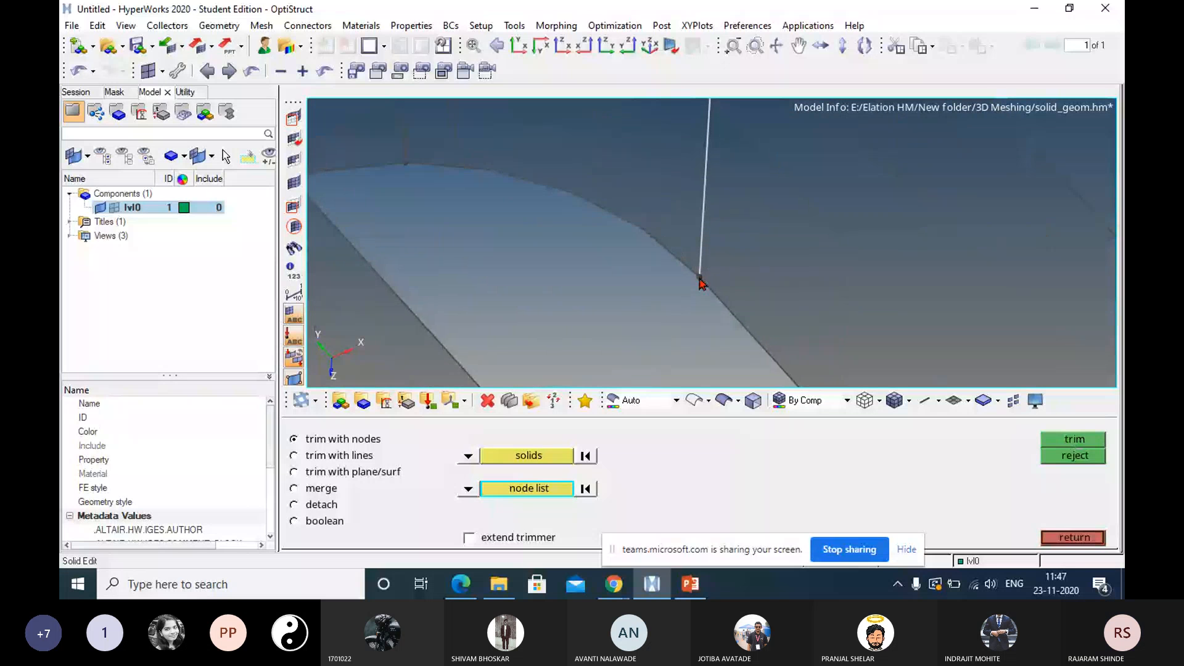
{"action": "scroll", "coordinate": [702, 272], "scroll_direction": "up", "scroll_amount": 1}
{"action": "scroll", "coordinate": [700, 220], "scroll_direction": "down", "scroll_amount": 5}
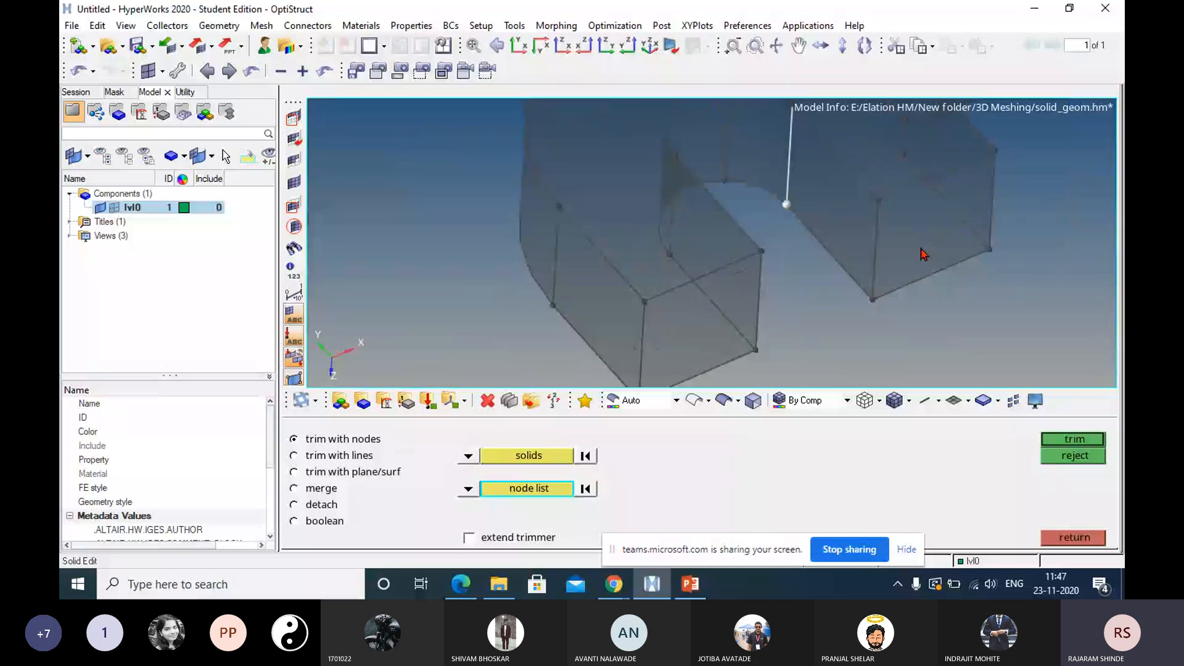
{"action": "right_click_drag", "start_coordinate": [921, 248], "coordinate": [834, 246], "text": "ctrl"}
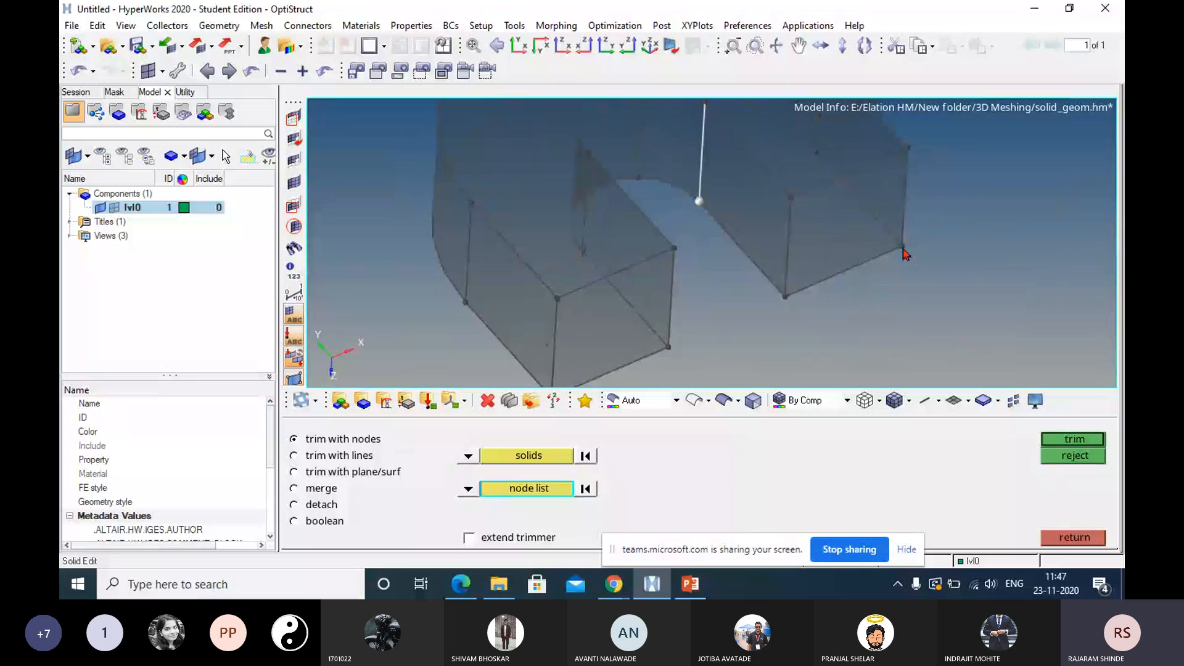
{"action": "left_click", "coordinate": [903, 249]}
{"action": "right_click_drag", "start_coordinate": [905, 249], "coordinate": [848, 310], "text": "ctrl"}
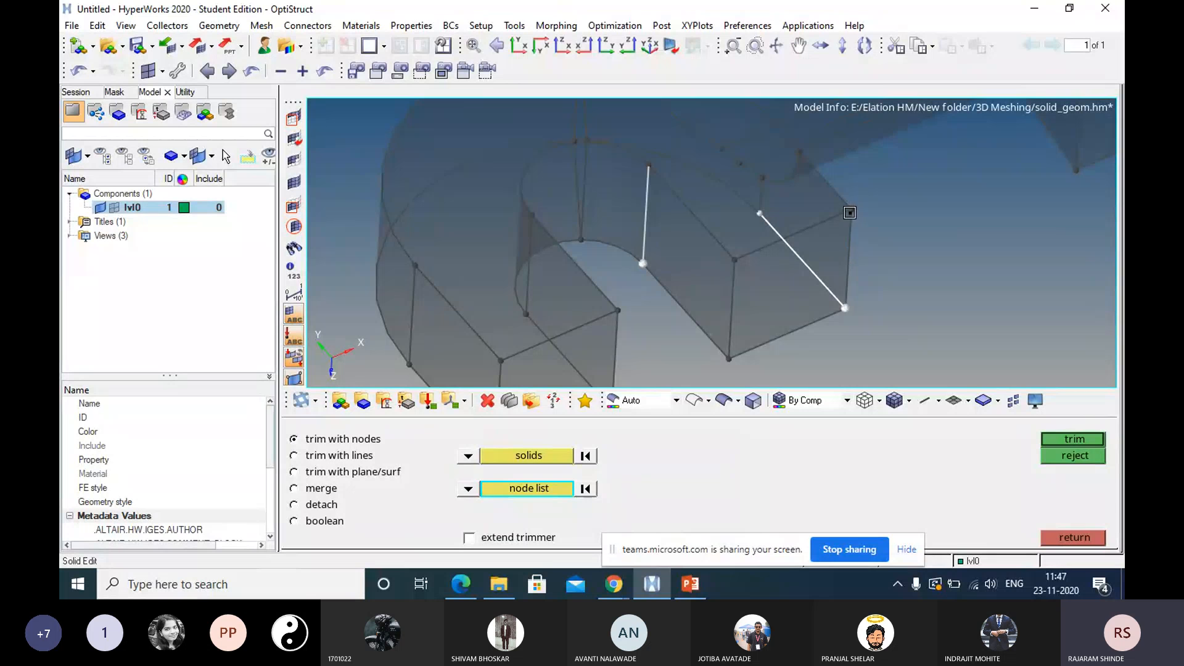
{"action": "left_click", "coordinate": [854, 206]}
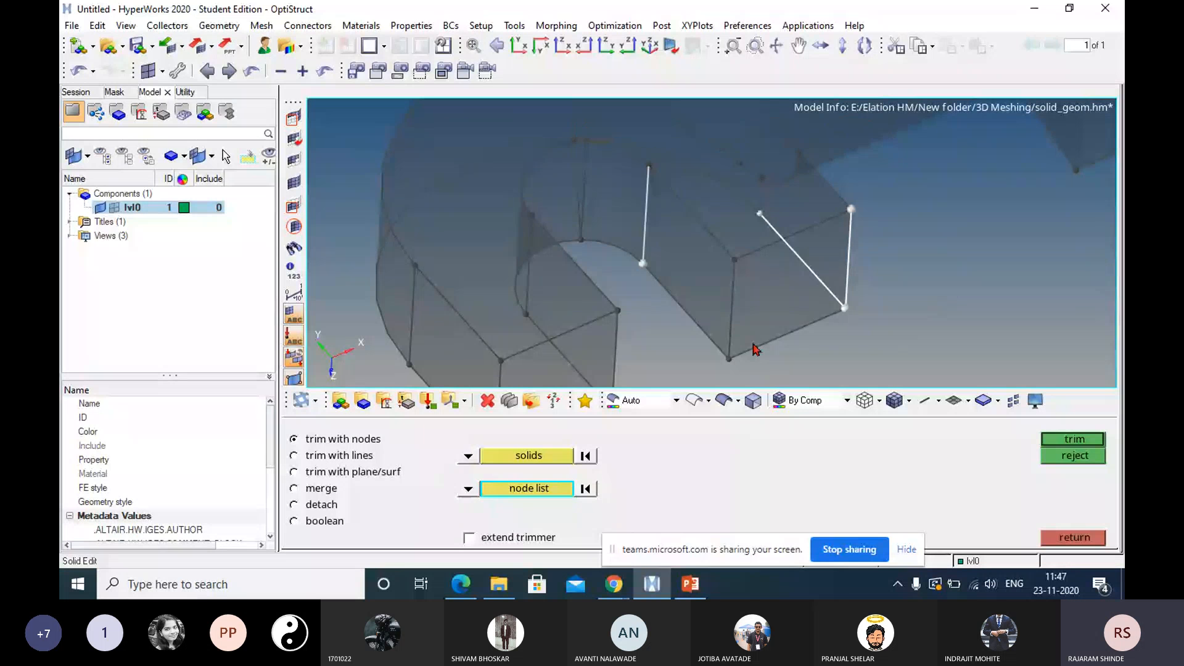
{"action": "middle_click", "coordinate": [646, 283]}
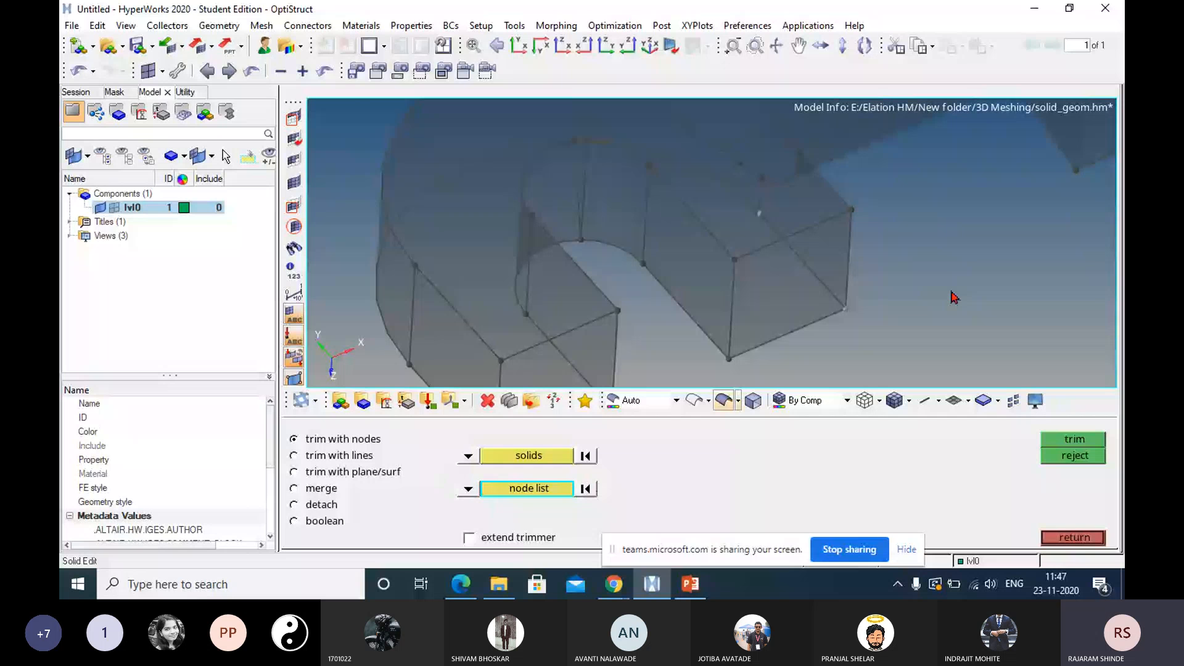
Try trimming the solid through the hook's lower inner arc-end node and the two outer corner nodes of its arm, and reject the trim.
{"action": "left_click", "coordinate": [646, 240]}
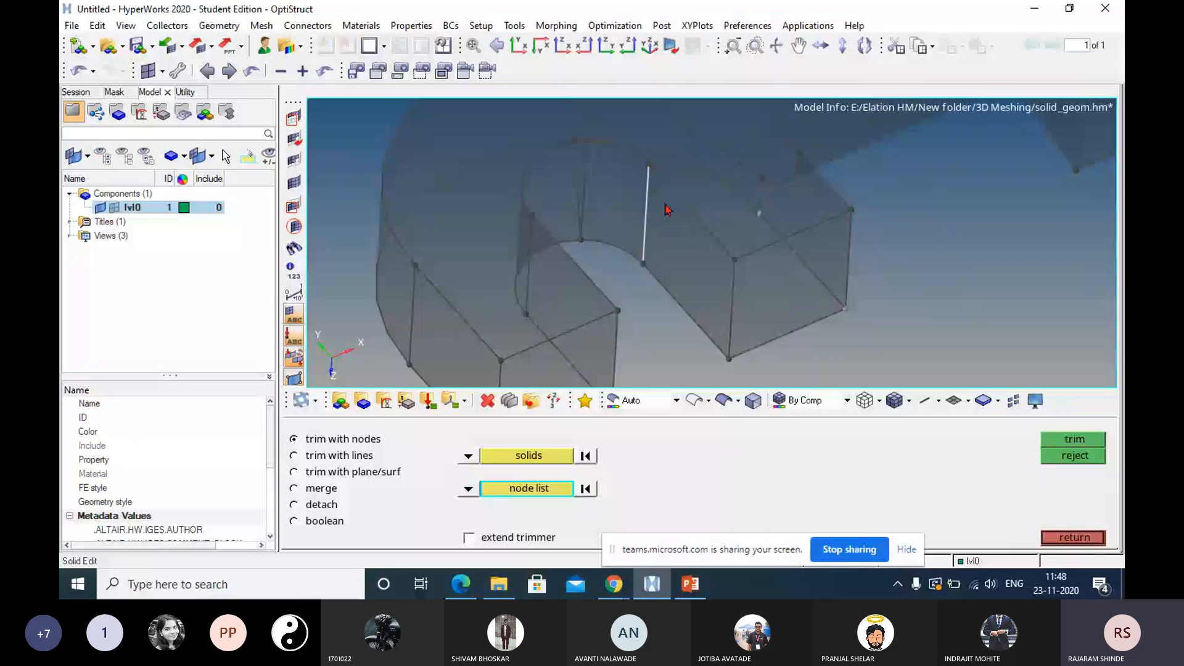
{"action": "left_click", "coordinate": [642, 265]}
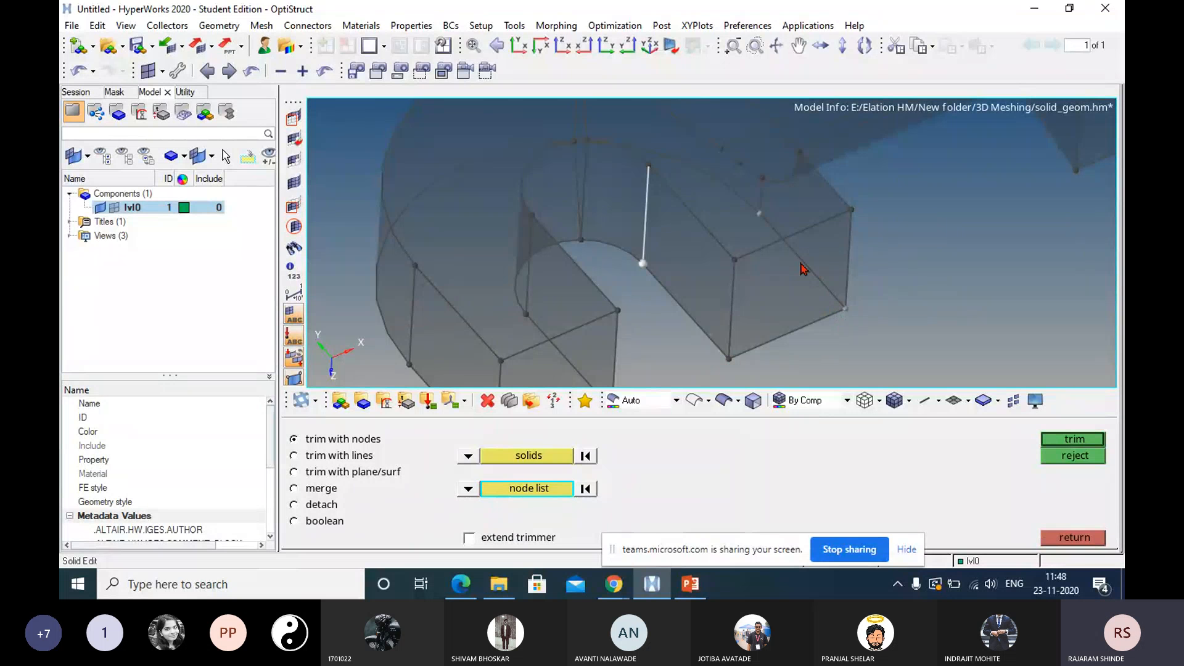
{"action": "left_click", "coordinate": [780, 338]}
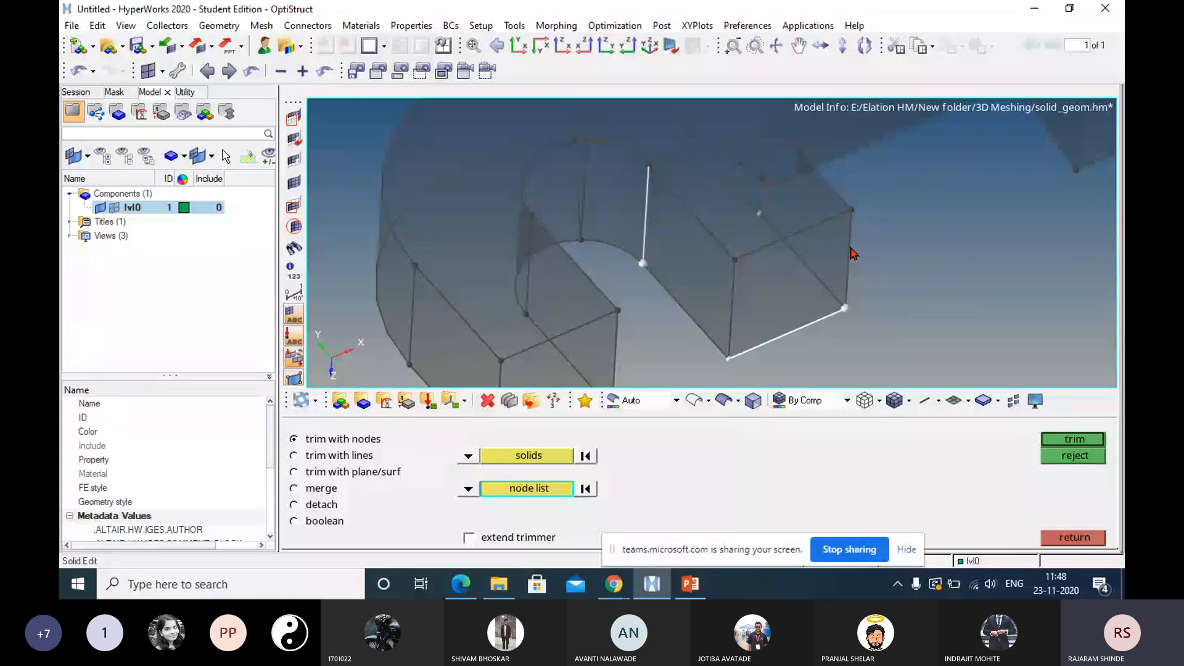
{"action": "left_click", "coordinate": [850, 228]}
{"action": "left_click", "coordinate": [852, 210]}
{"action": "left_click", "coordinate": [1075, 440]}
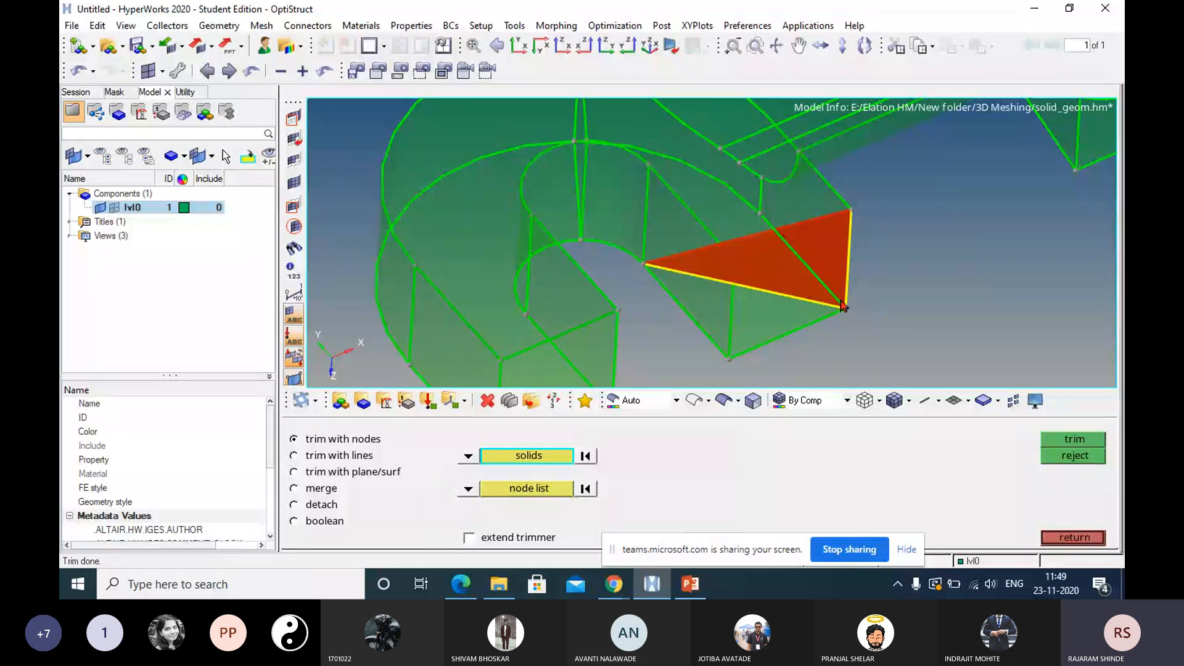
{"action": "left_click", "coordinate": [1077, 459]}
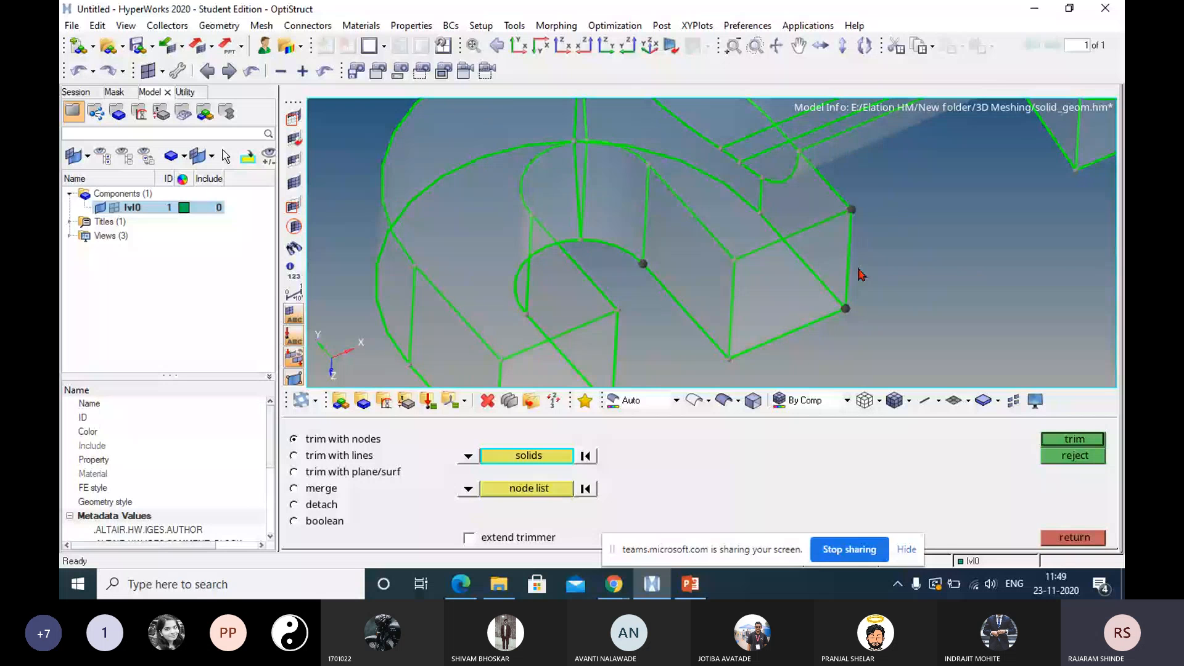
Clear the leftover nodes from the node list and reselect the whole part as the solid for trimming.
{"action": "mouse_move", "coordinate": [858, 270]}
{"action": "left_mouse_down", "text": "ctrl"}
{"action": "mouse_move", "coordinate": [734, 222]}
{"action": "mouse_move", "coordinate": [788, 249]}
{"action": "left_mouse_up", "text": "ctrl"}
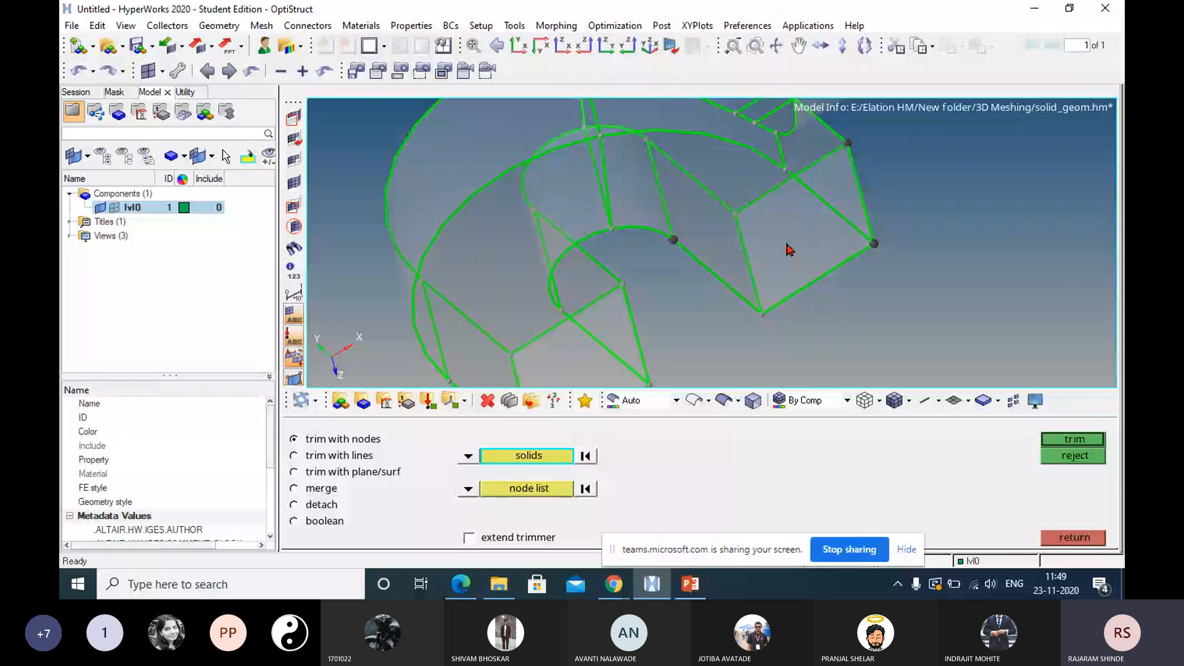
{"action": "right_click", "coordinate": [787, 245]}
{"action": "left_click_drag", "start_coordinate": [864, 218], "coordinate": [793, 181], "text": "ctrl"}
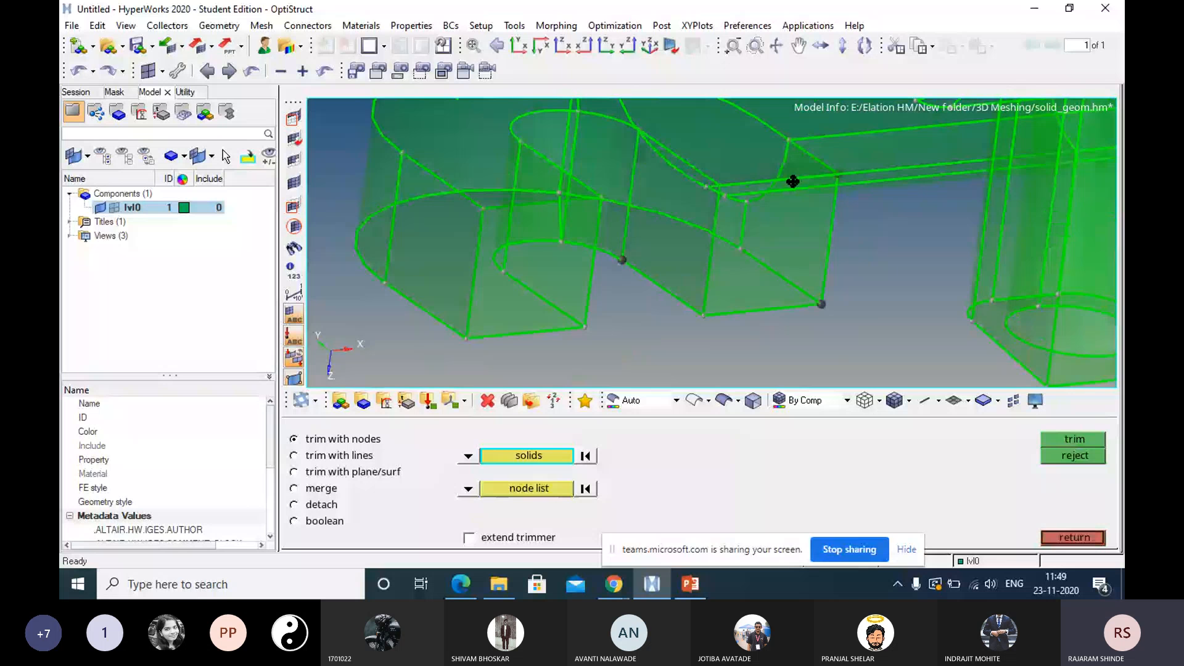
{"action": "left_click_drag", "start_coordinate": [794, 182], "coordinate": [834, 187], "text": "ctrl"}
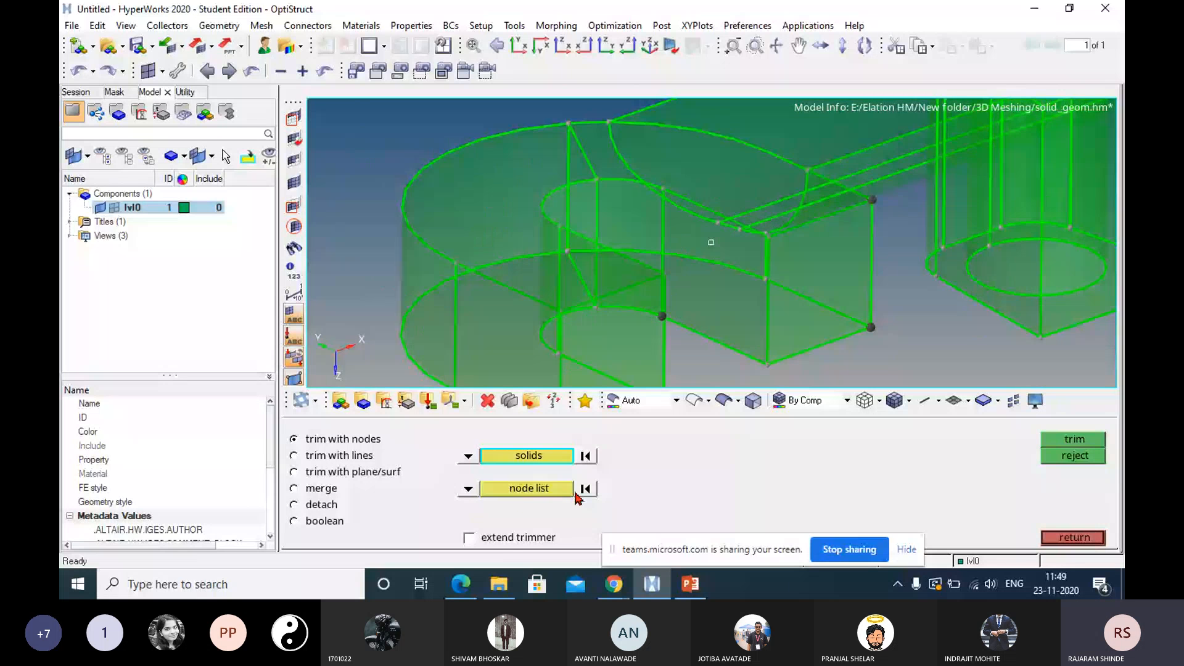
{"action": "left_click", "coordinate": [585, 489]}
{"action": "left_click_drag", "start_coordinate": [576, 324], "coordinate": [605, 355], "text": "ctrl"}
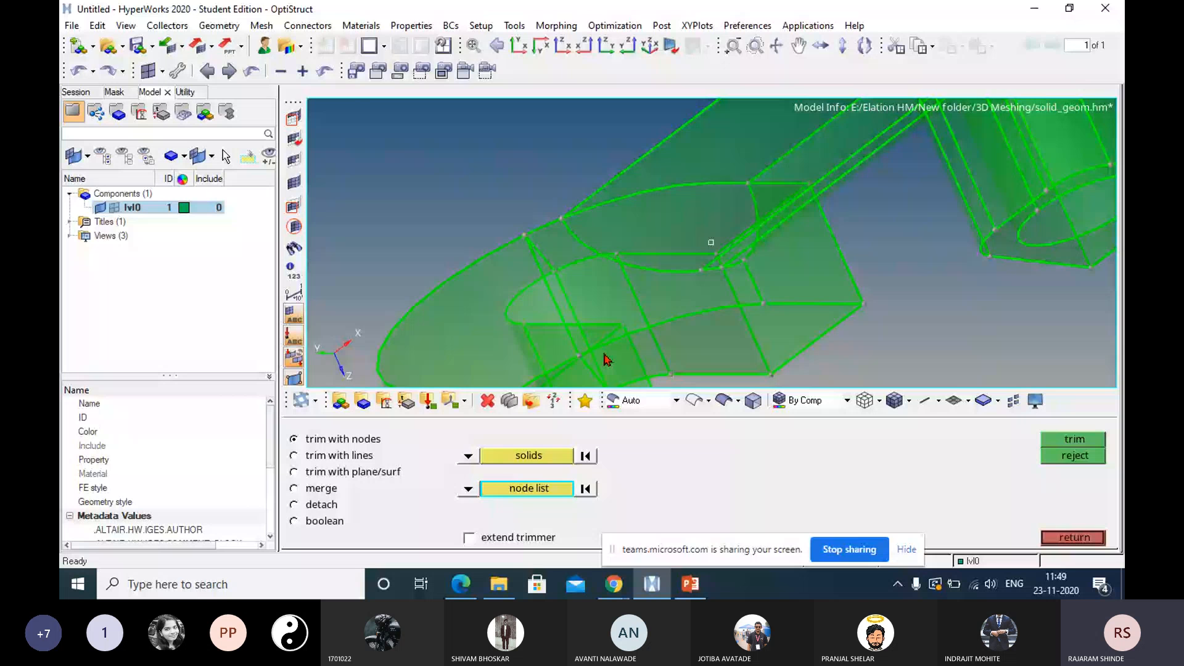
{"action": "left_click_drag", "start_coordinate": [604, 359], "coordinate": [823, 205], "text": "ctrl"}
{"action": "left_click", "coordinate": [529, 456]}
{"action": "left_click", "coordinate": [502, 275]}
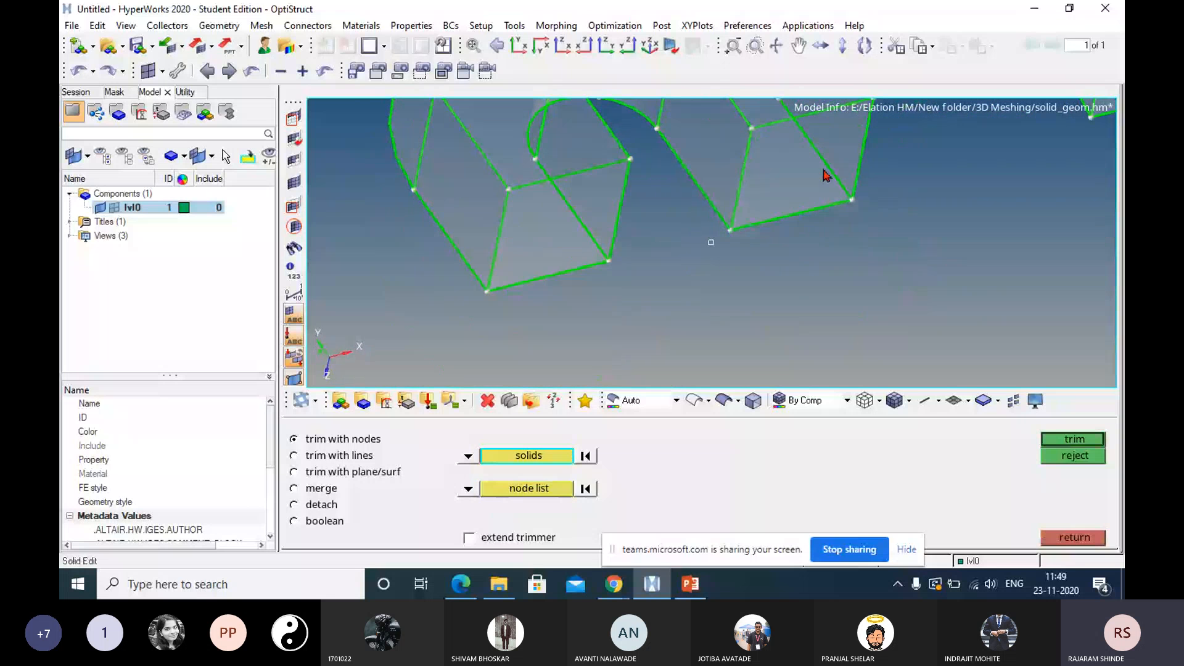
Trim the solid with extend trimmer enabled, using the hook's lower inner arc-end node and the two outer corner nodes of its arm.
{"action": "right_click_drag", "start_coordinate": [827, 176], "coordinate": [845, 263], "text": "ctrl"}
{"action": "left_click_drag", "start_coordinate": [844, 263], "coordinate": [816, 246], "text": "ctrl"}
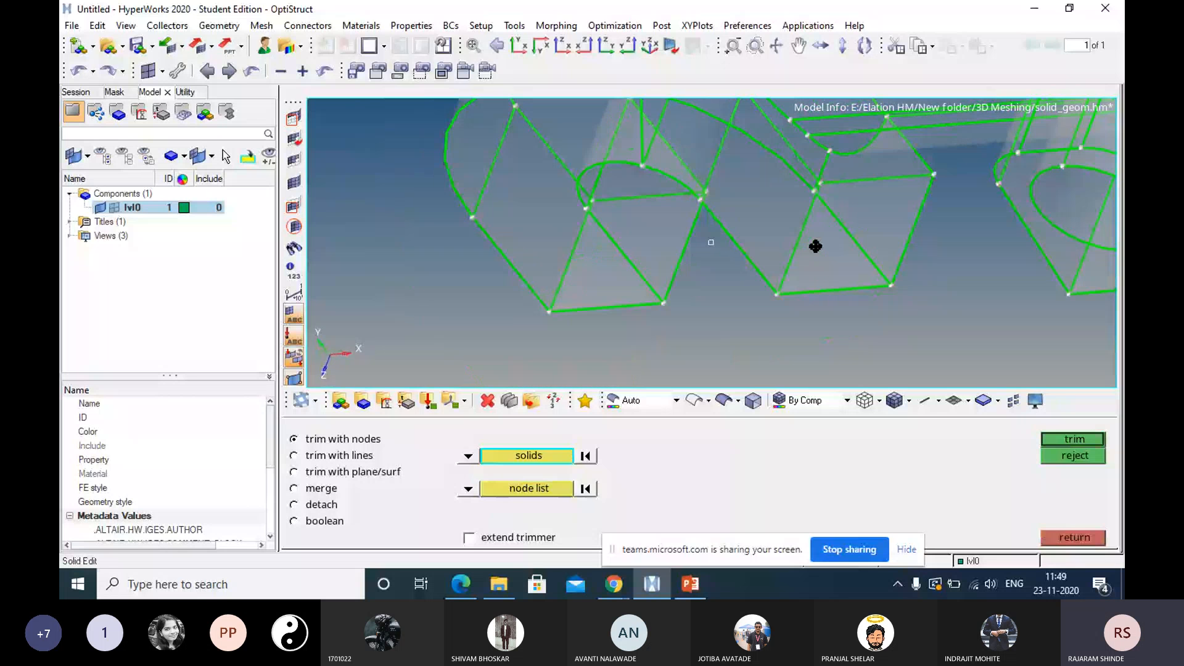
{"action": "left_click_drag", "start_coordinate": [815, 246], "coordinate": [835, 222], "text": "ctrl"}
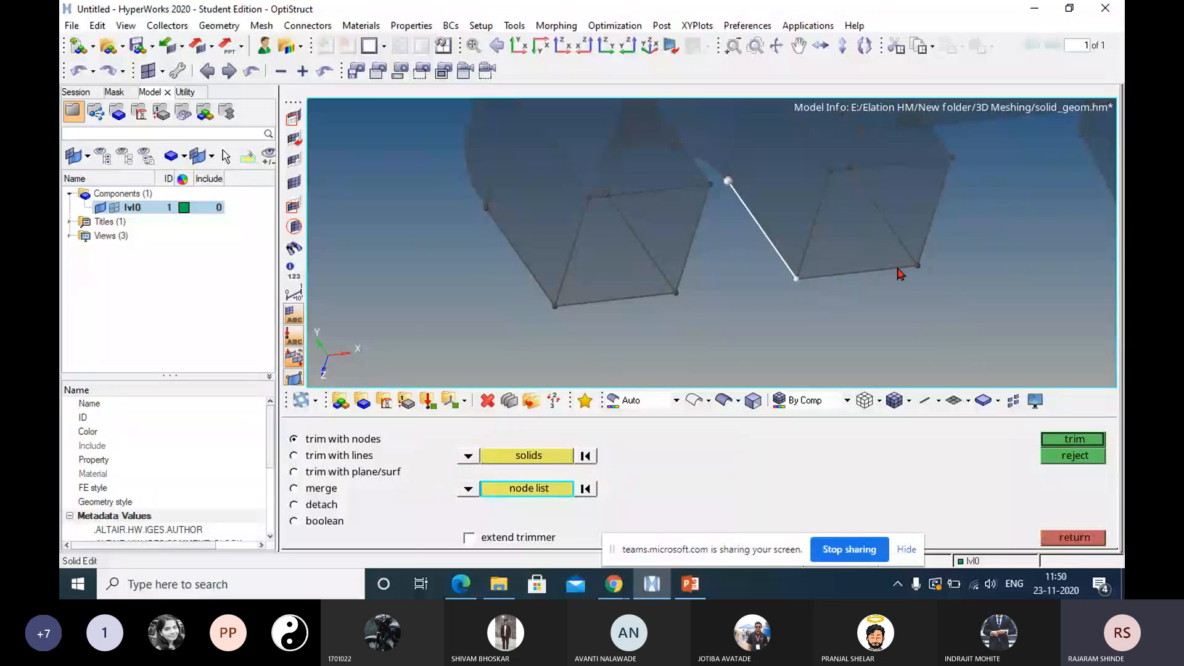
{"action": "left_click", "coordinate": [900, 273]}
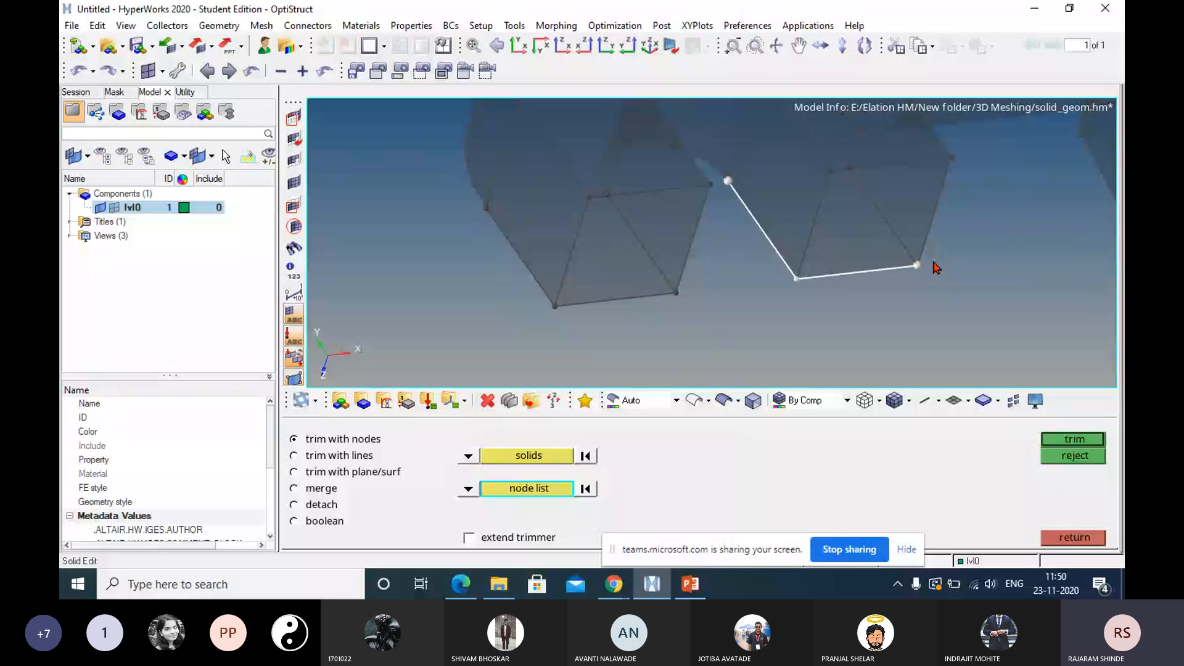
{"action": "left_click", "coordinate": [953, 160]}
{"action": "left_click", "coordinate": [500, 541]}
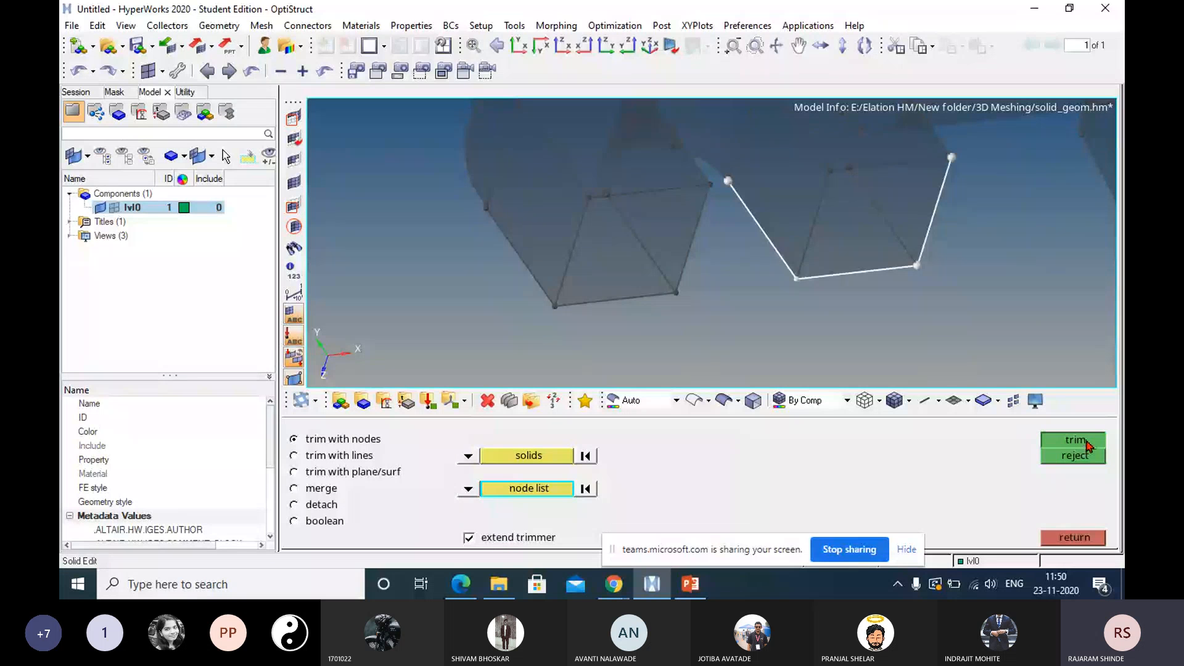
{"action": "left_click", "coordinate": [1089, 445]}
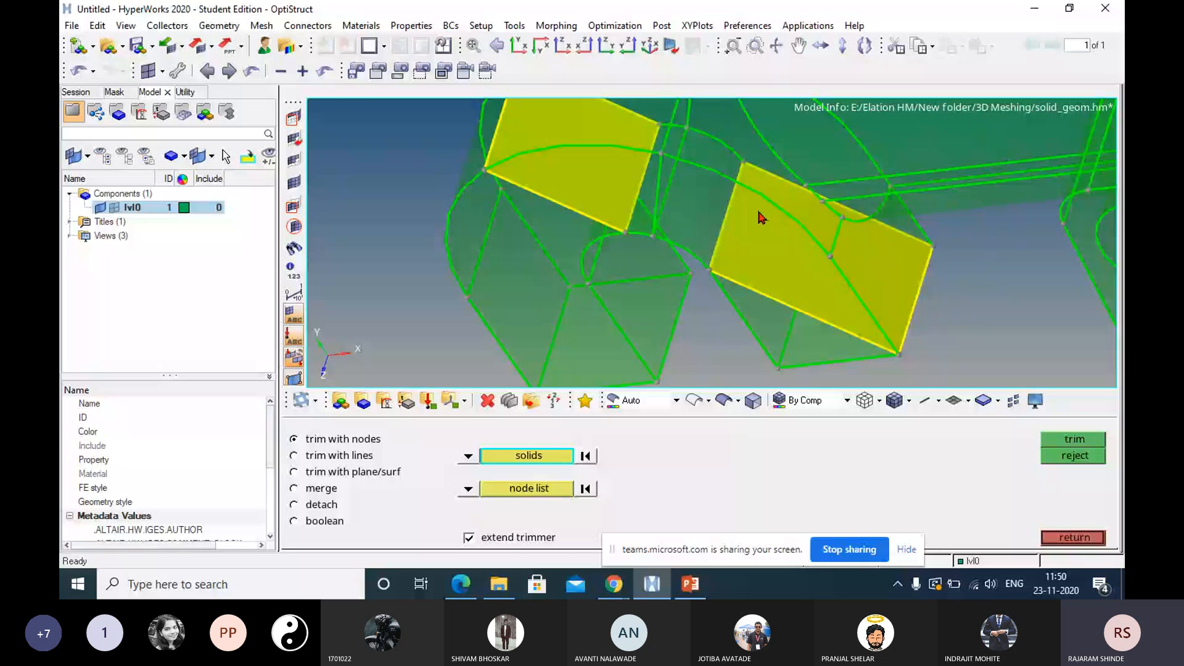
{"action": "scroll", "coordinate": [763, 217], "scroll_direction": "down", "scroll_amount": 5}
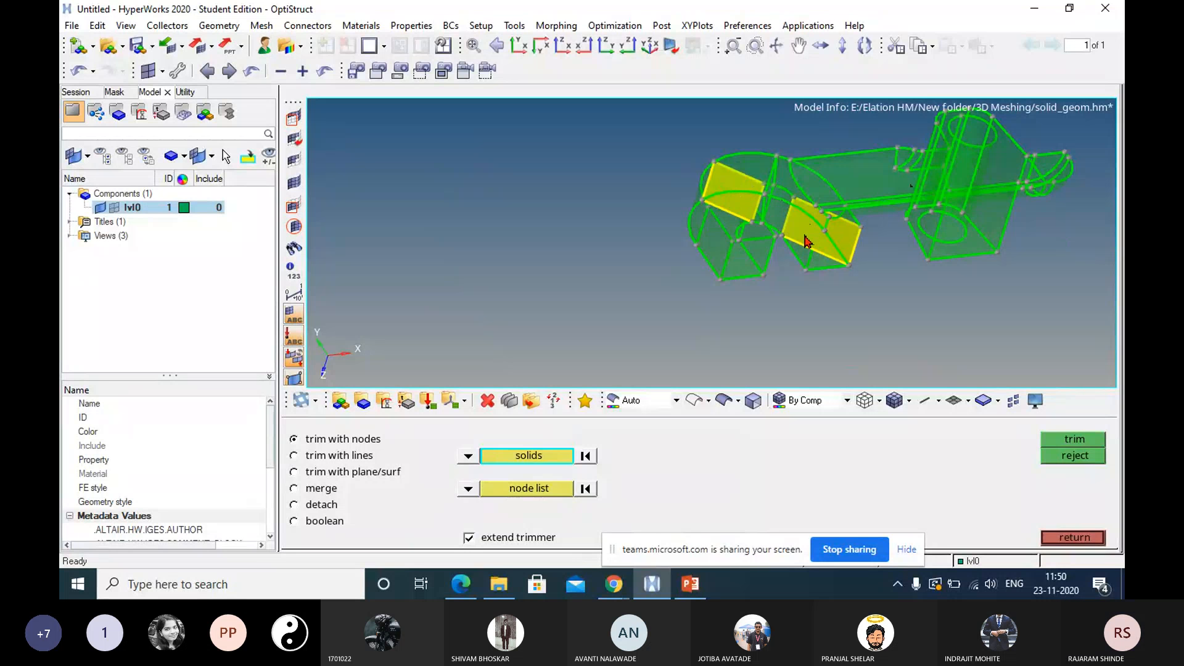
Switch to the Microsoft Teams meeting to check it and return to HyperWorks.
{"action": "mouse_move", "coordinate": [603, 594]}
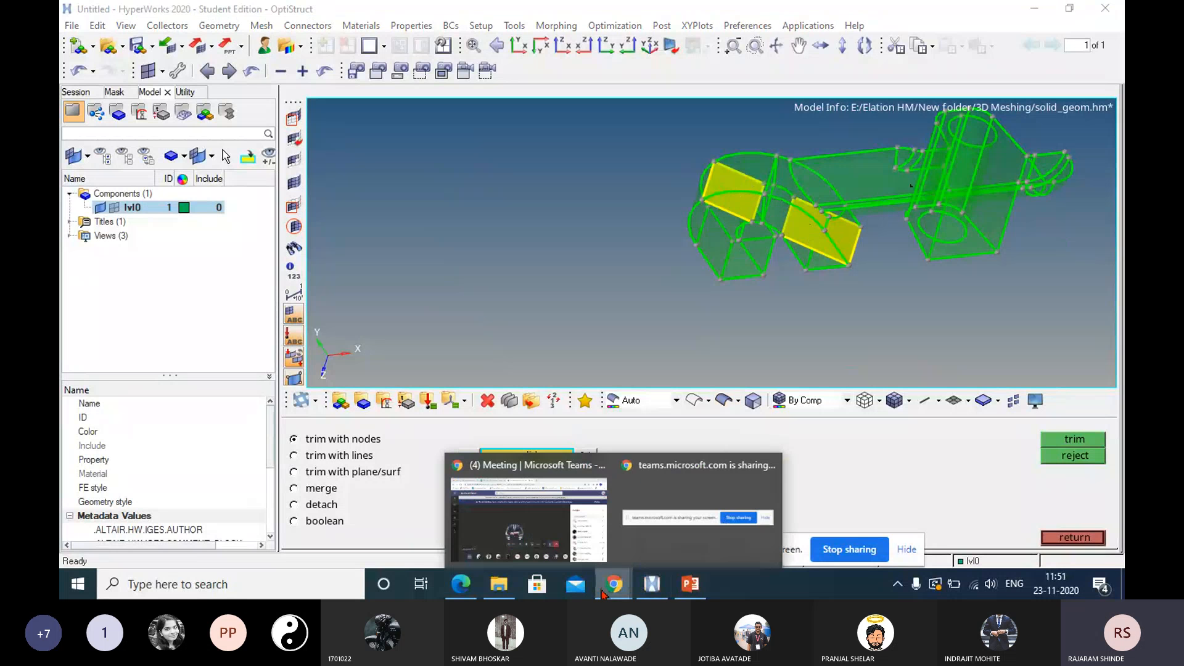
{"action": "left_click", "coordinate": [557, 543]}
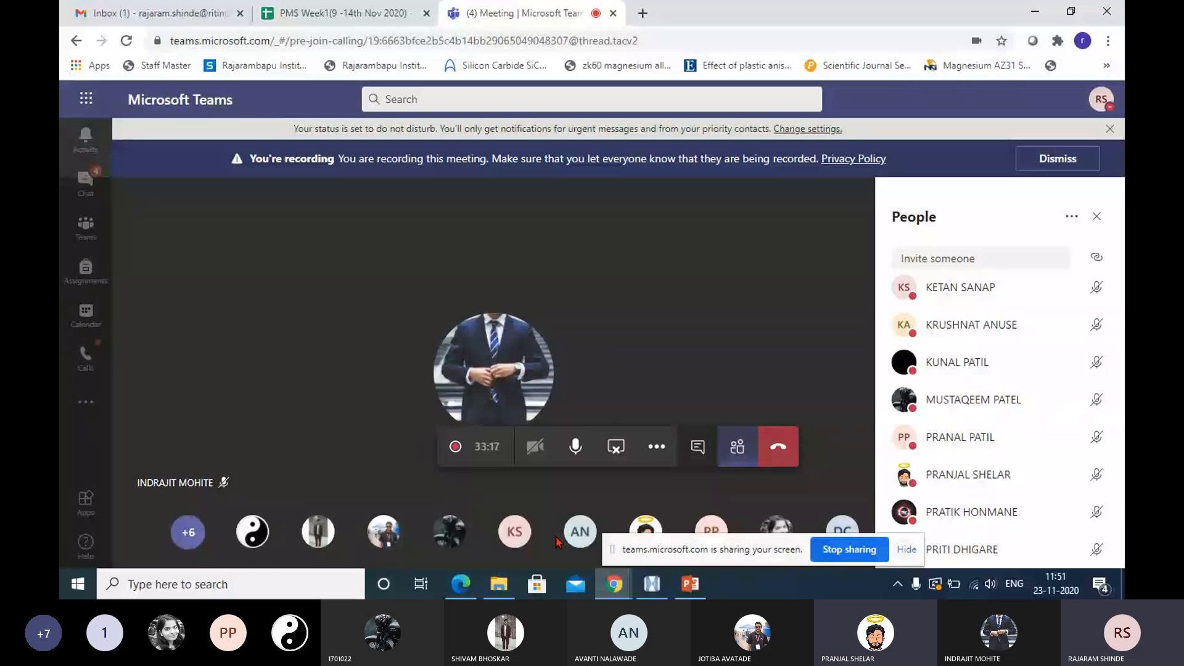
{"action": "left_click", "coordinate": [652, 591]}
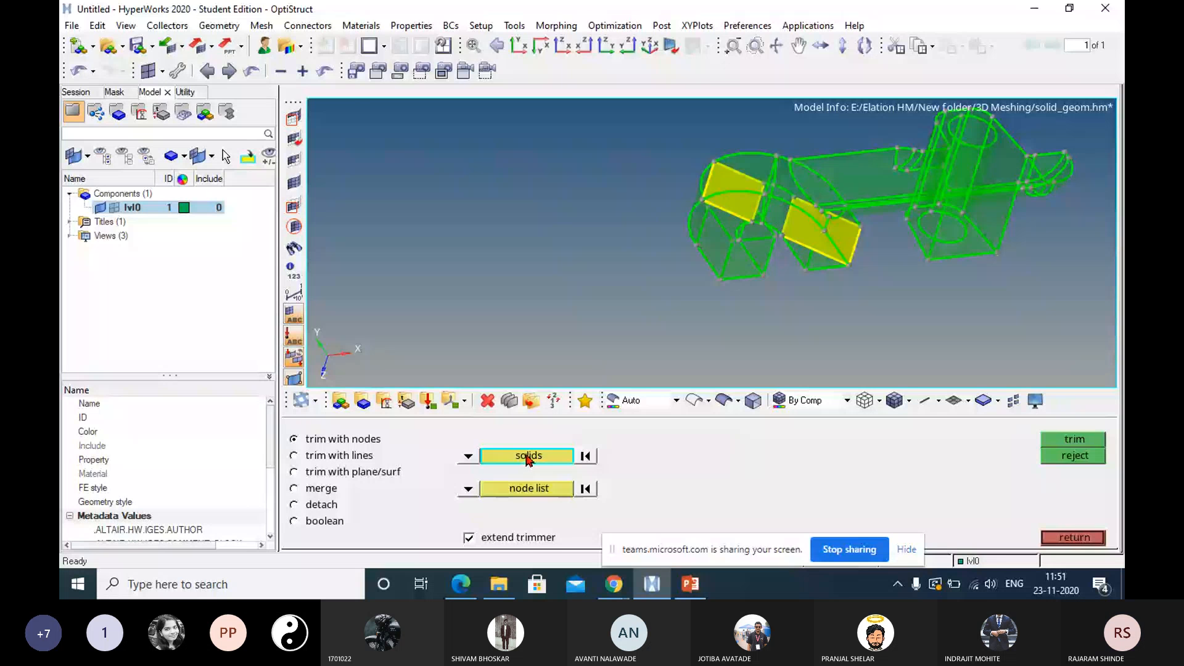
Select the main body and the hook's end piece in turn to check the partition, clear the selection, and close the solid edit tool.
{"action": "left_click", "coordinate": [773, 258]}
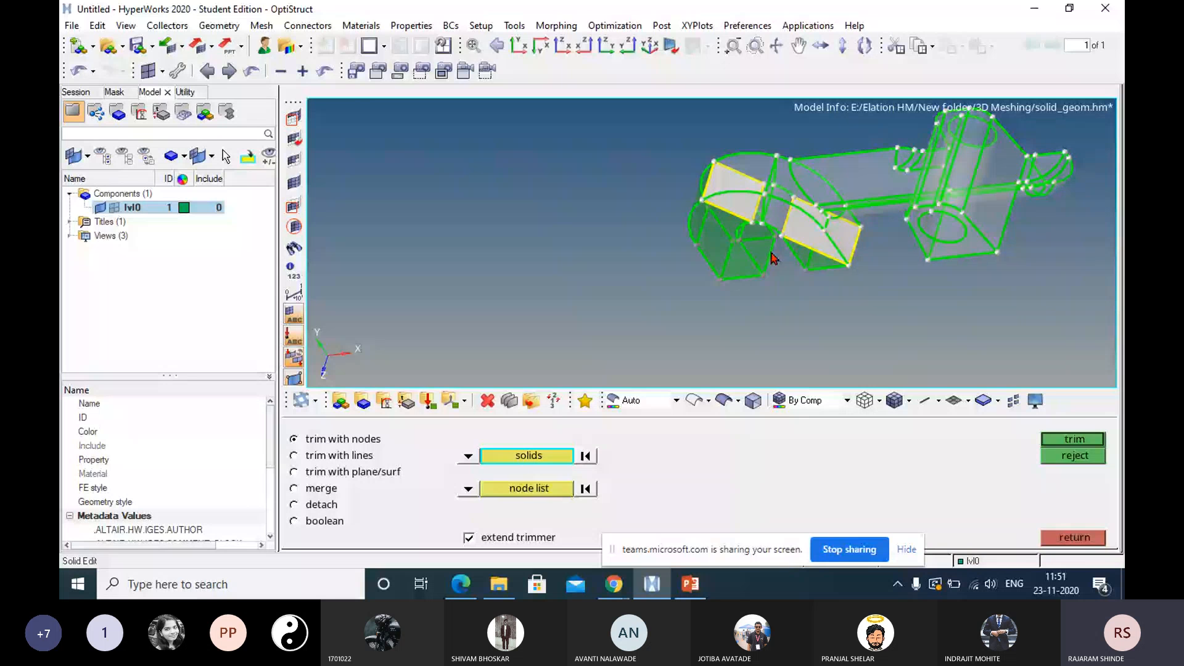
{"action": "left_click", "coordinate": [586, 456]}
{"action": "left_click", "coordinate": [726, 259]}
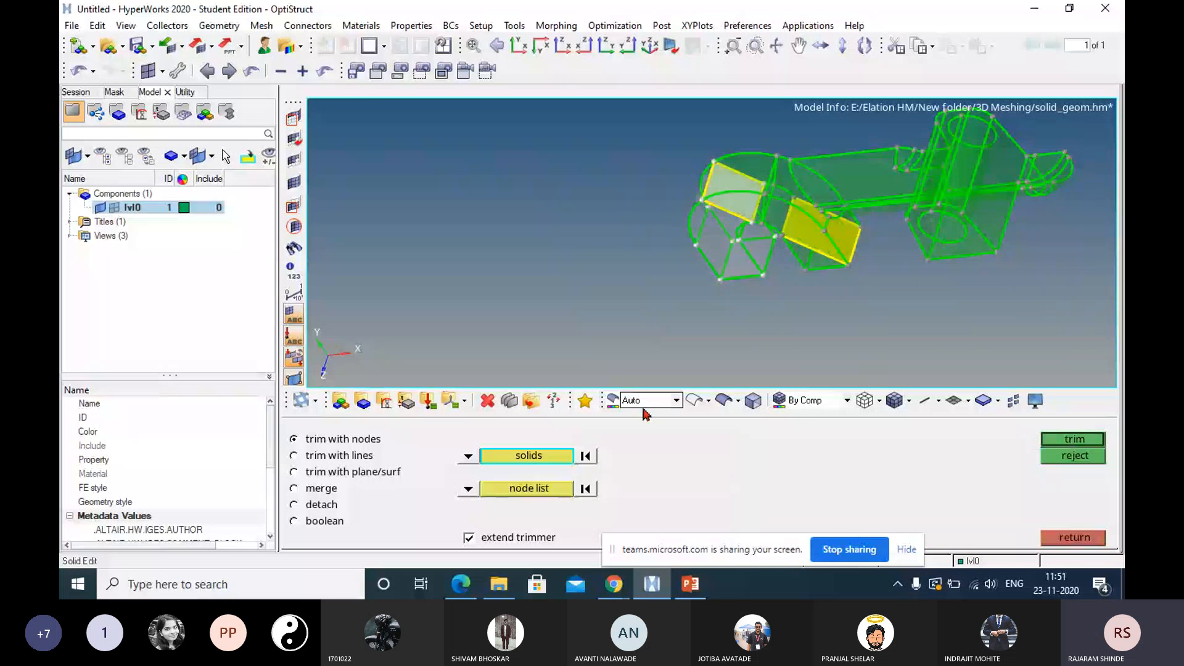
{"action": "left_click", "coordinate": [586, 457]}
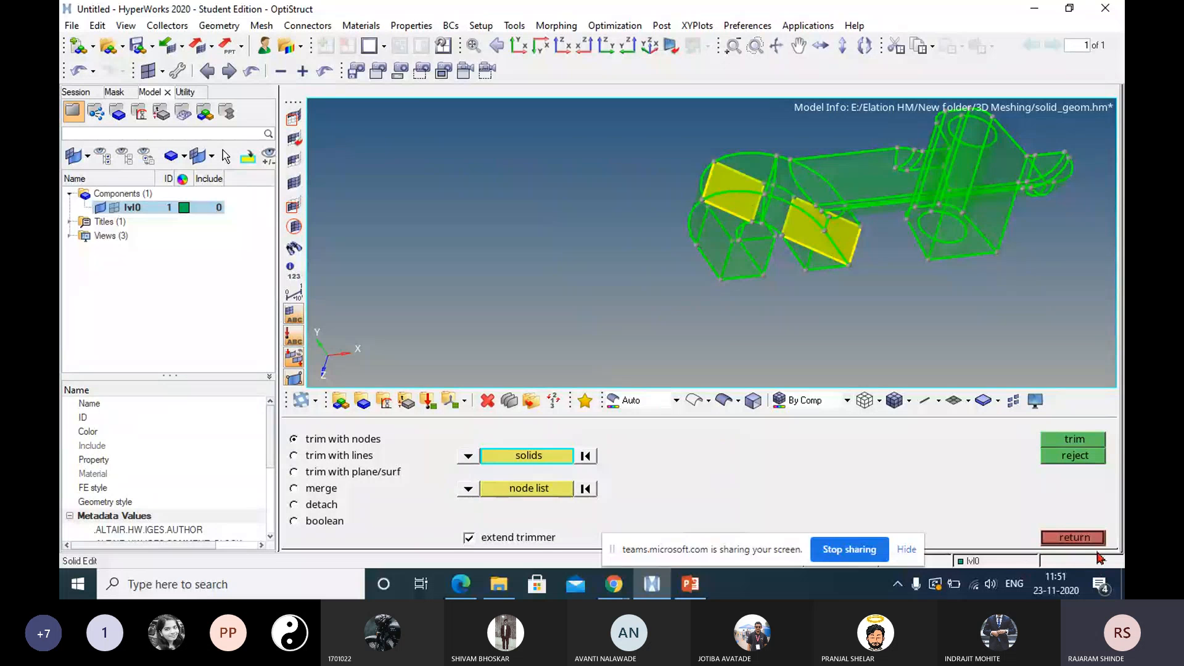
{"action": "left_click", "coordinate": [1074, 537]}
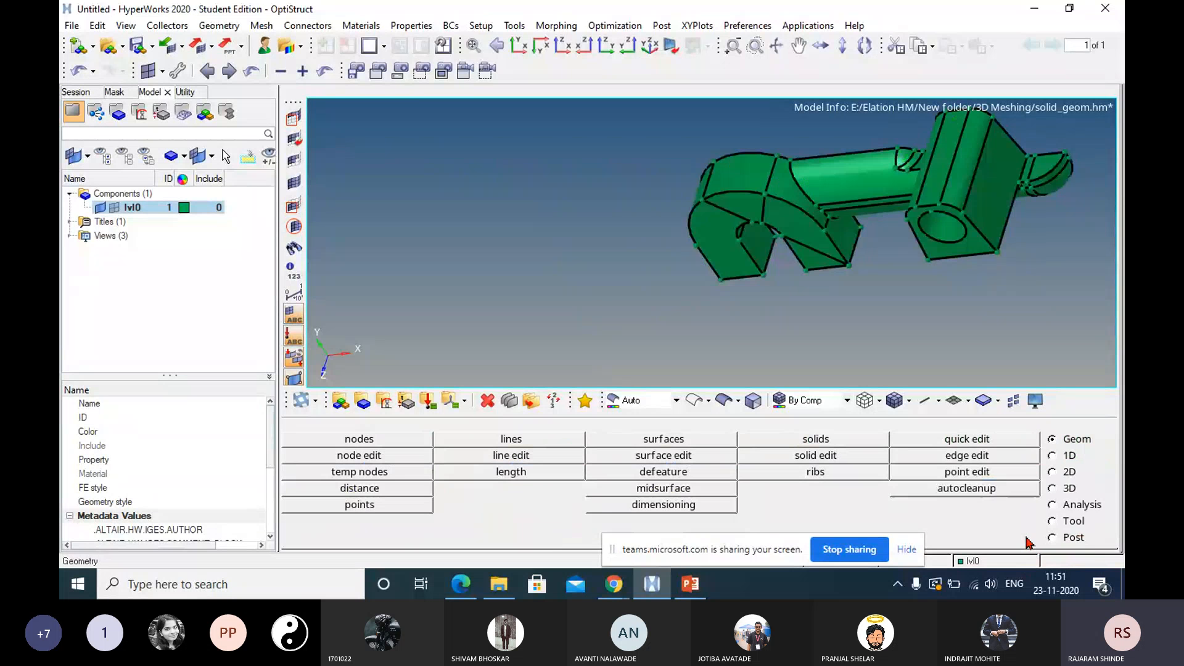
Merge the hook's partitioned pieces and the main body back into one solid, without removing scratches.
{"action": "left_click", "coordinate": [820, 458]}
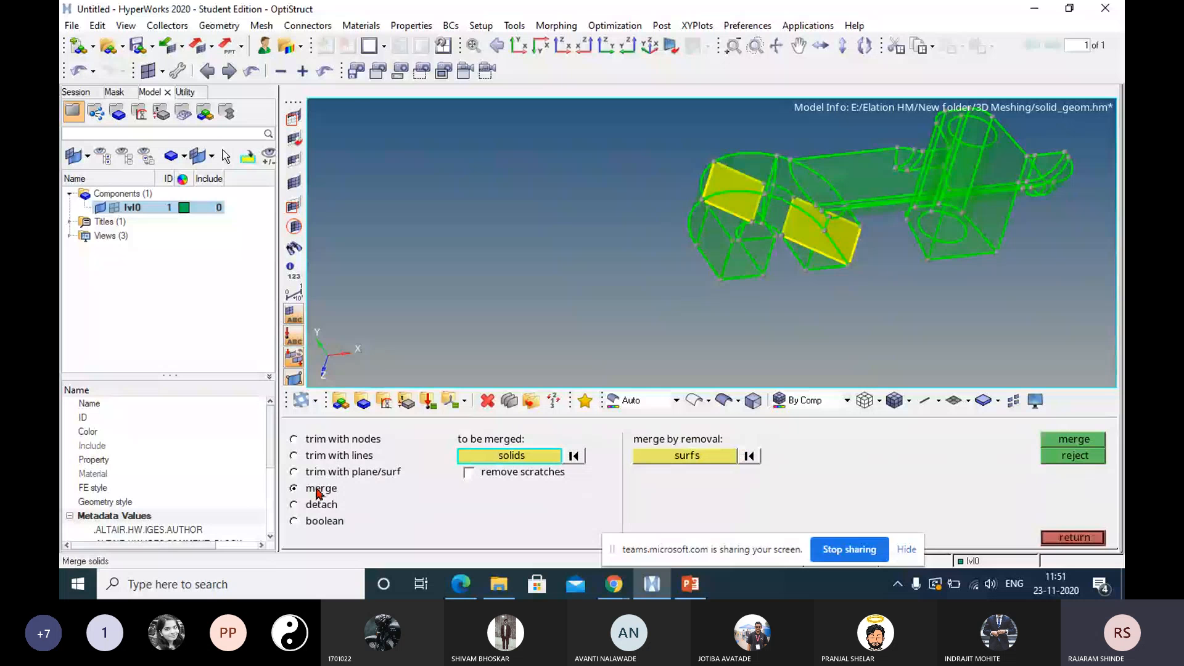
{"action": "left_click", "coordinate": [736, 249]}
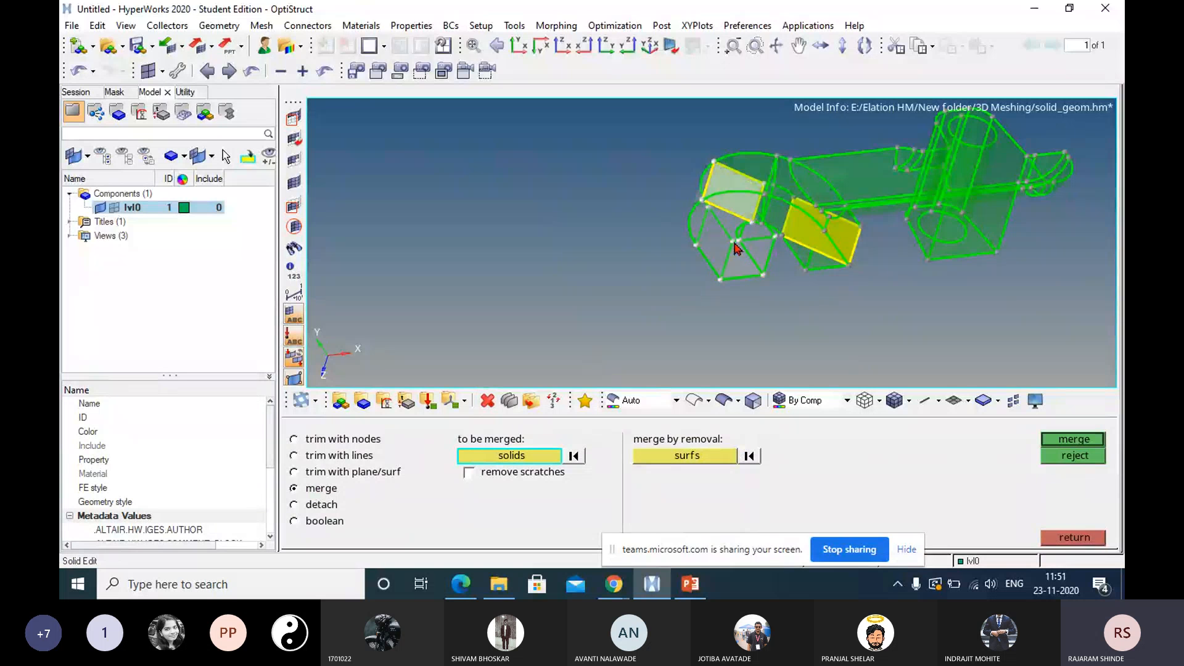
{"action": "left_click", "coordinate": [784, 177]}
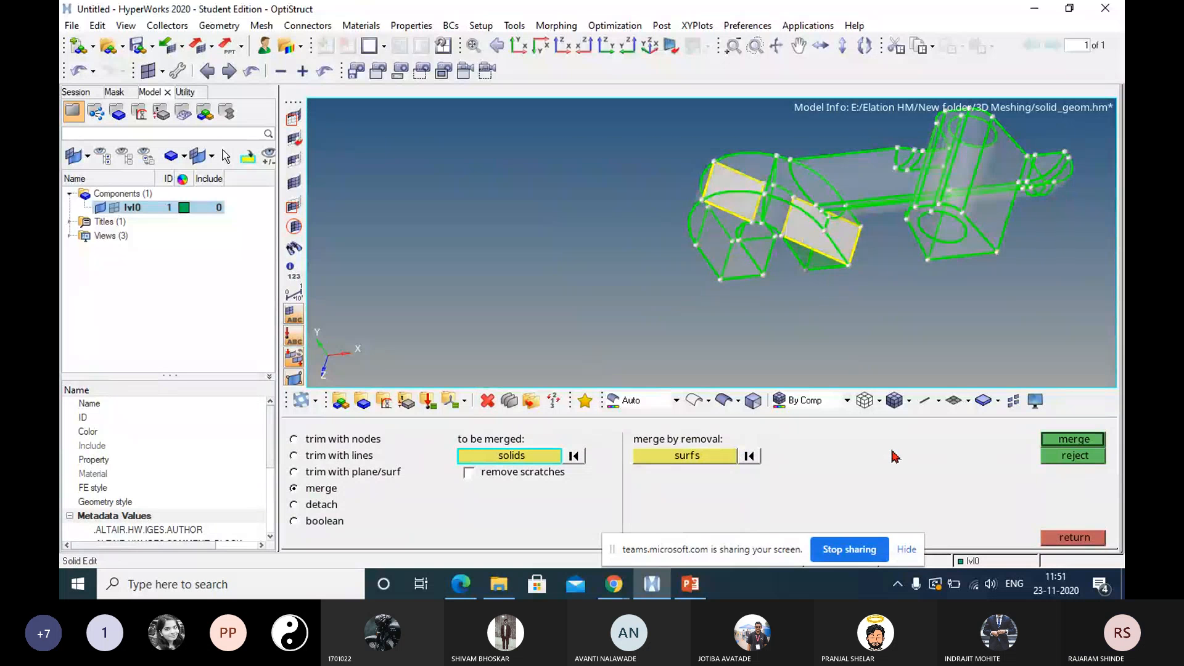
{"action": "left_click", "coordinate": [1067, 442]}
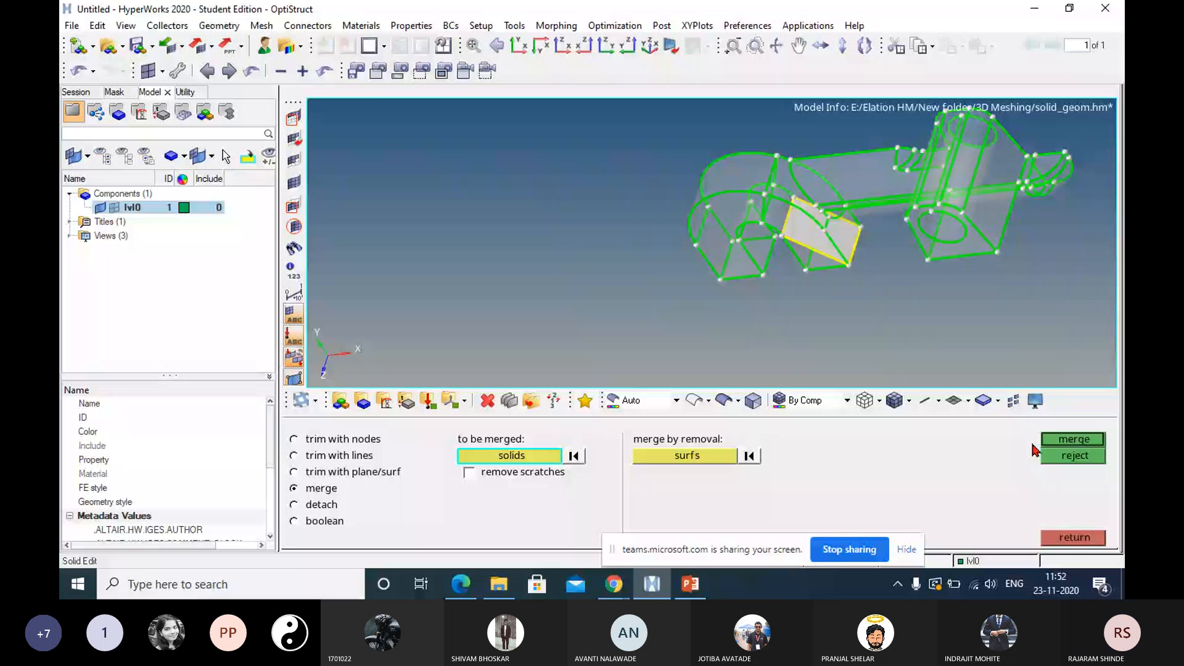
{"action": "left_click", "coordinate": [1074, 439]}
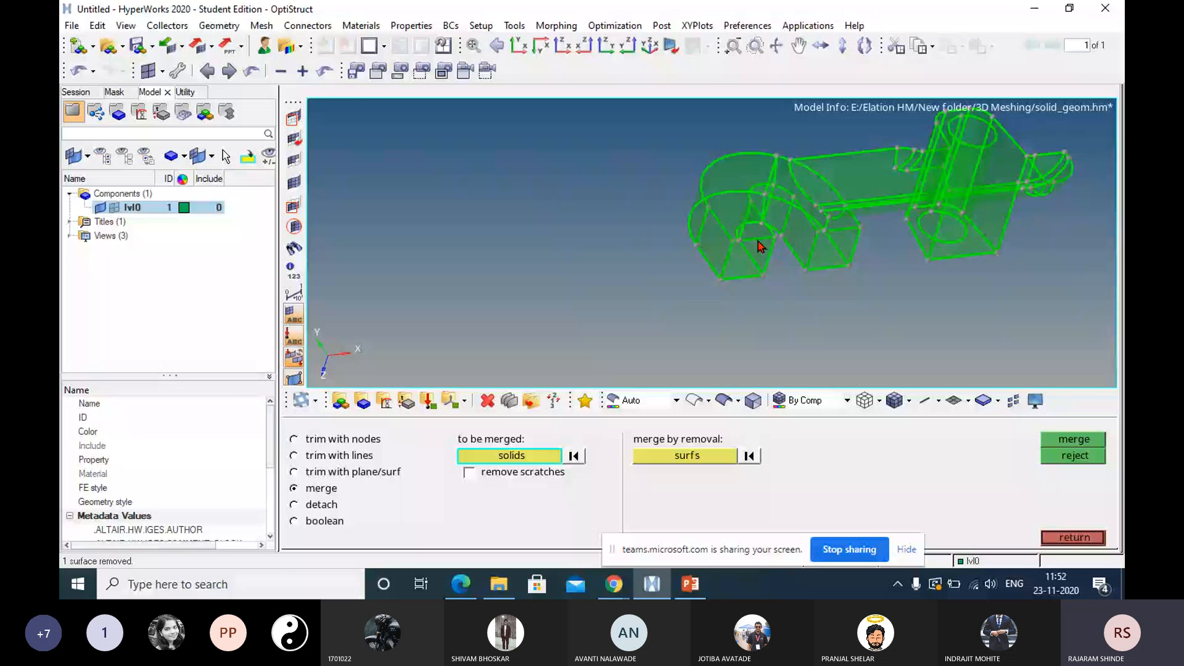
Move the screen-sharing bar clear of the trim with lines options and select the solid for a trim with bounding lines.
{"action": "left_click", "coordinate": [313, 456]}
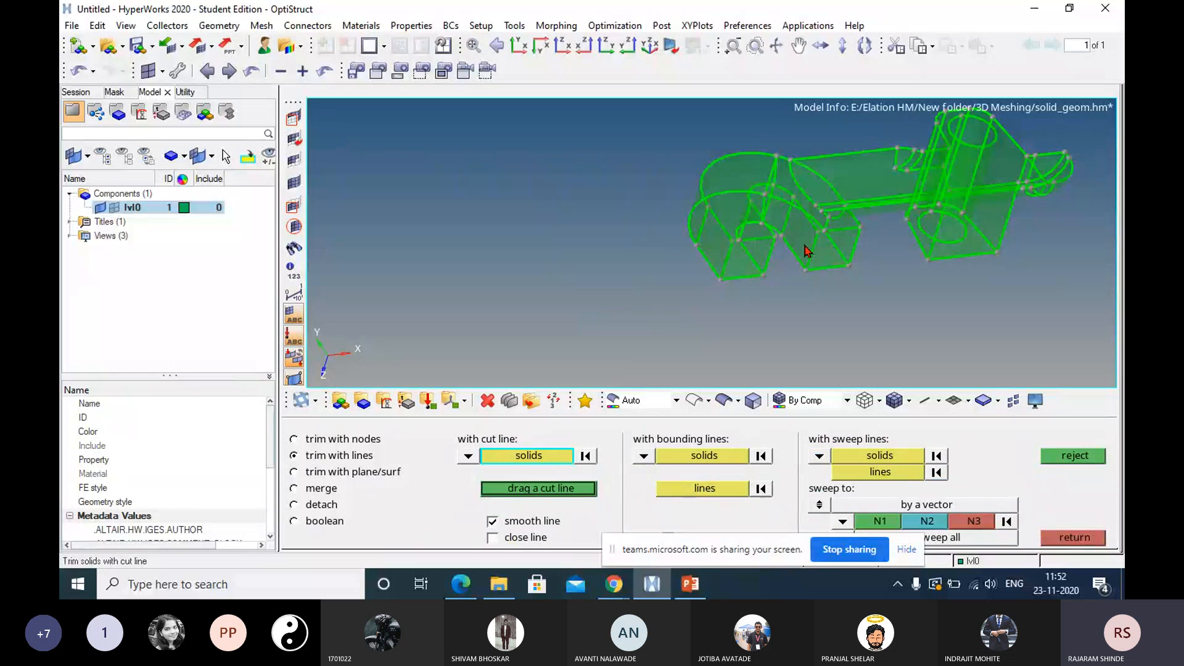
{"action": "left_click_drag", "start_coordinate": [804, 244], "coordinate": [820, 222], "text": "ctrl"}
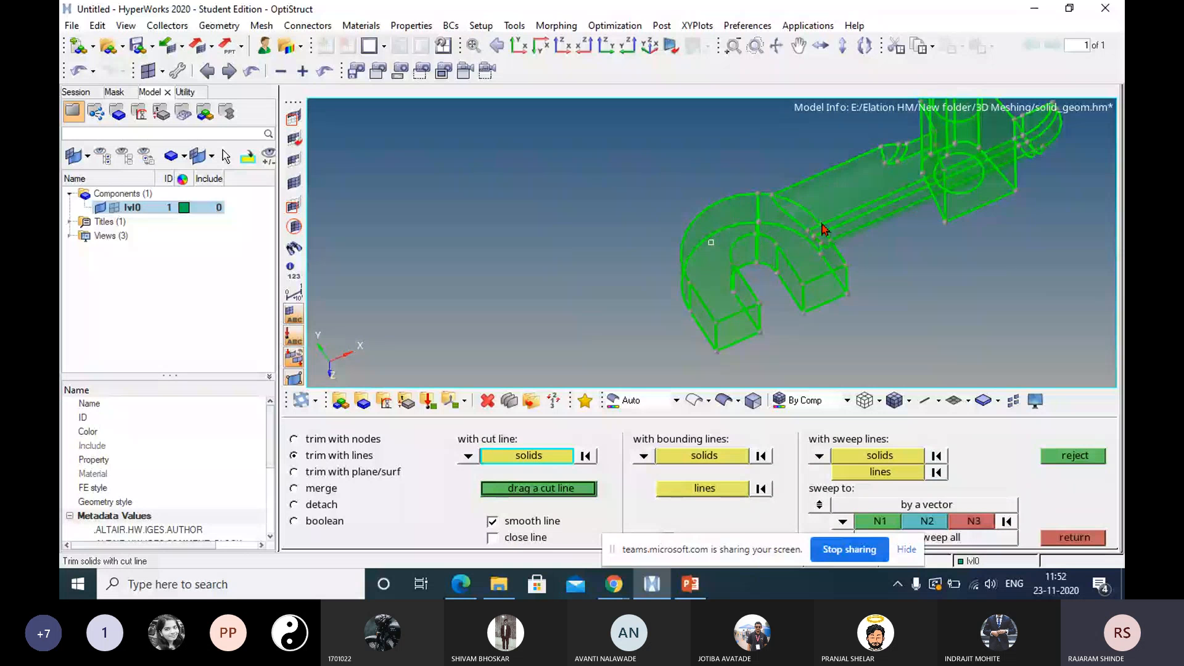
{"action": "left_click", "coordinate": [823, 210]}
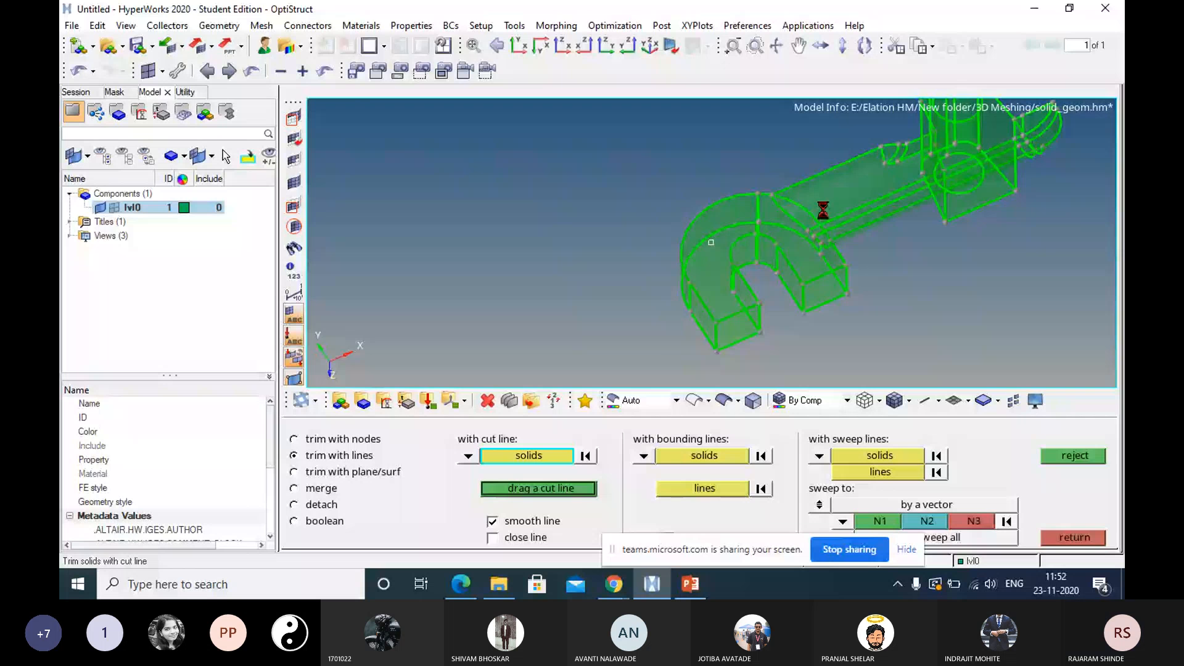
{"action": "left_click_drag", "start_coordinate": [823, 211], "coordinate": [779, 213], "text": "ctrl"}
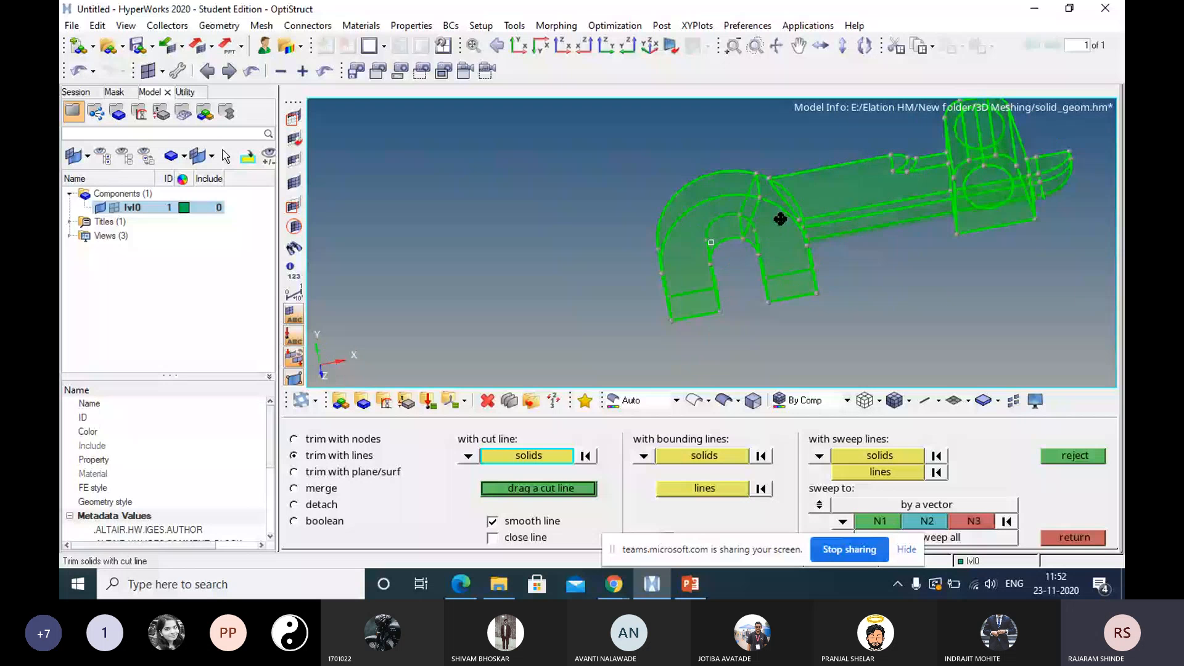
{"action": "left_click_drag", "start_coordinate": [781, 219], "coordinate": [783, 217], "text": "ctrl"}
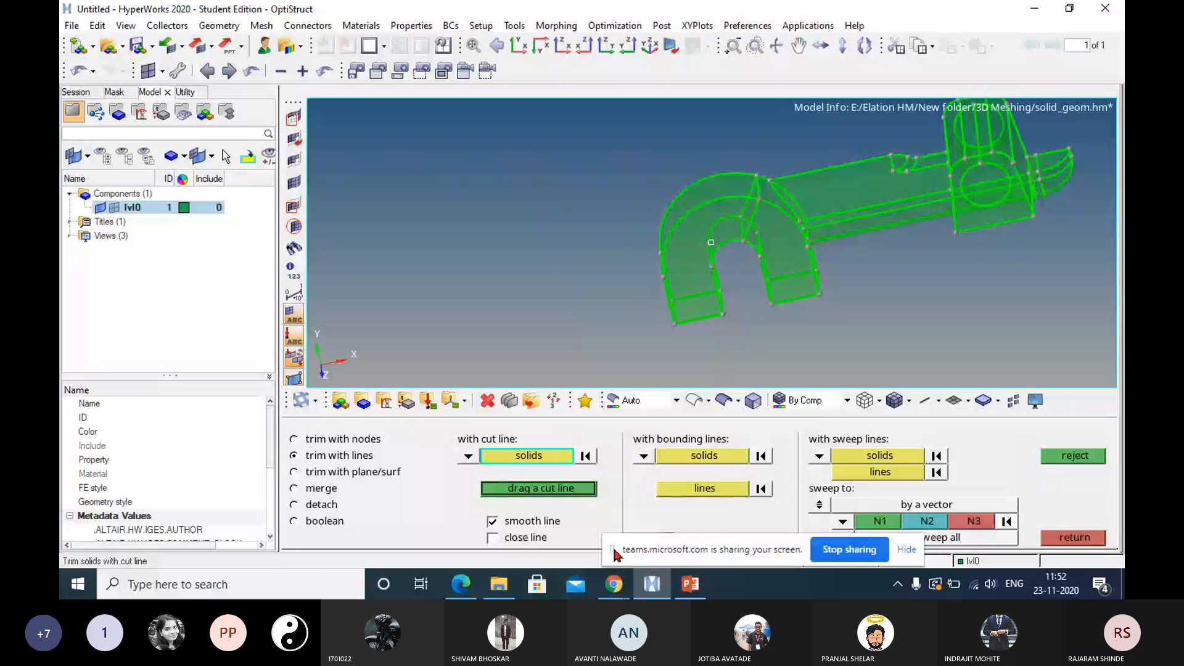
{"action": "left_click_drag", "start_coordinate": [613, 550], "coordinate": [584, 599]}
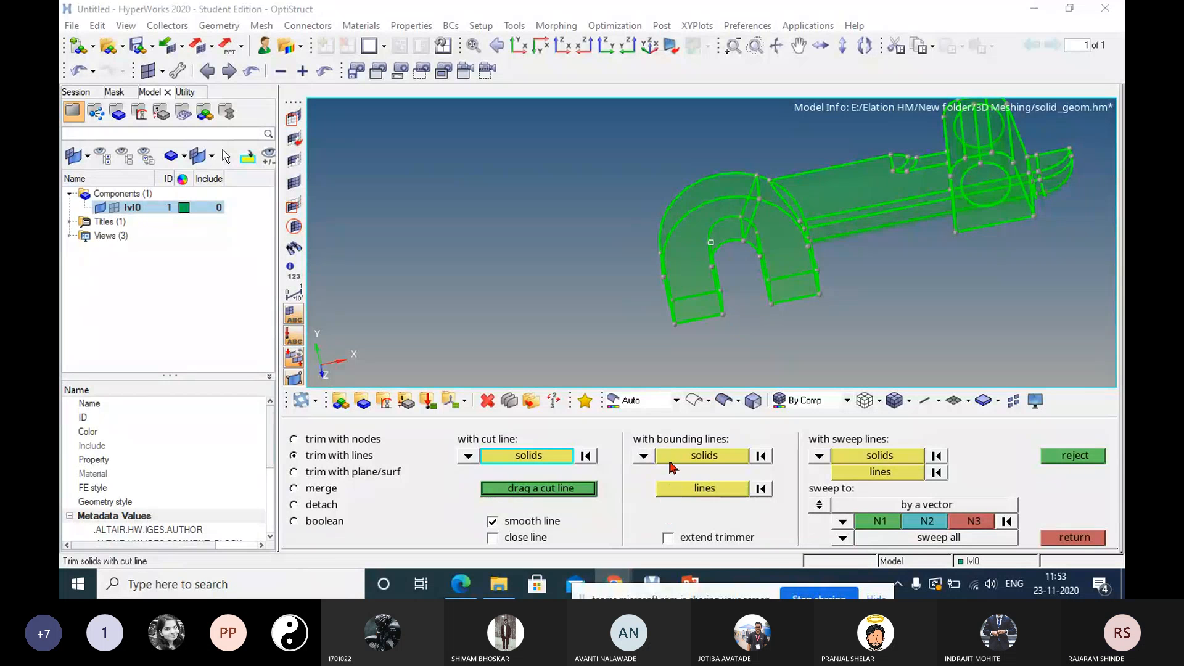
{"action": "left_click", "coordinate": [703, 456]}
{"action": "left_click", "coordinate": [802, 256]}
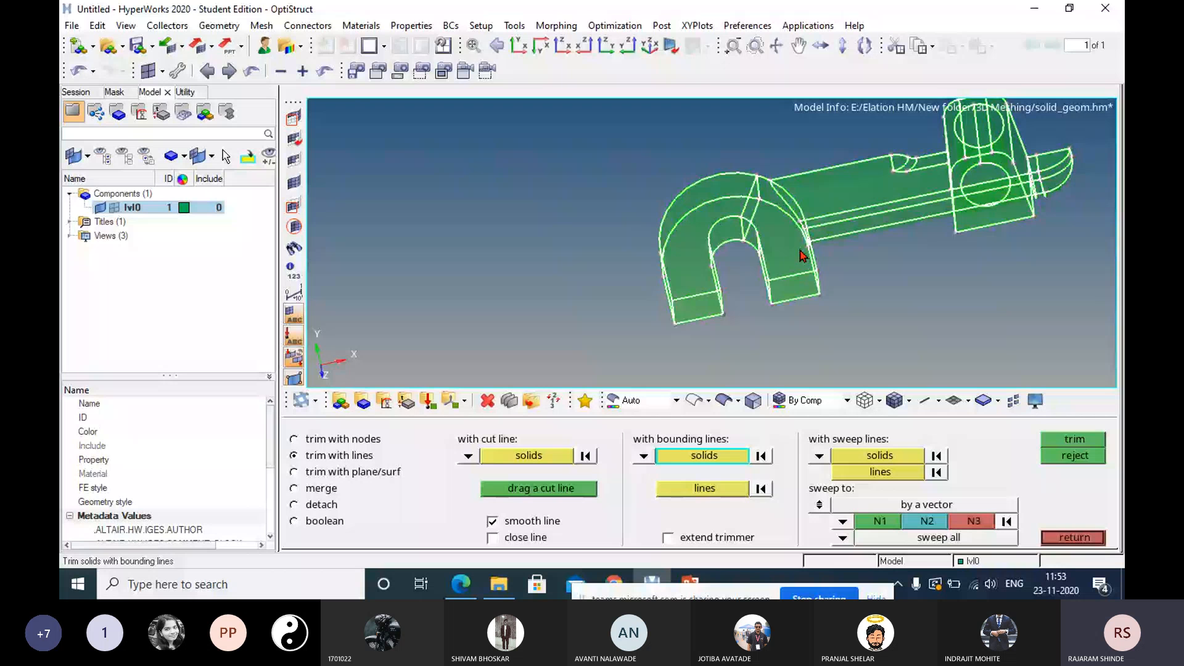
{"action": "left_click", "coordinate": [800, 250]}
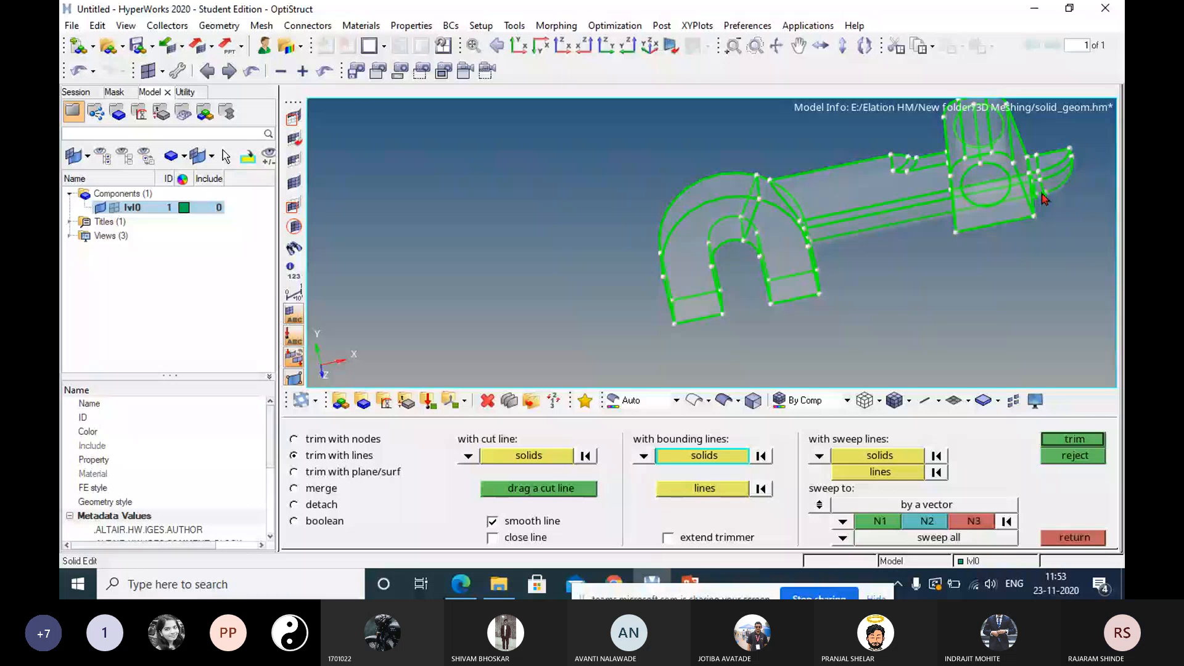
Examine the solid's edges from several sides, especially around the rear lug and the hook's arms, for possible bounding lines.
{"action": "left_click_drag", "start_coordinate": [1043, 199], "coordinate": [889, 340], "text": "ctrl"}
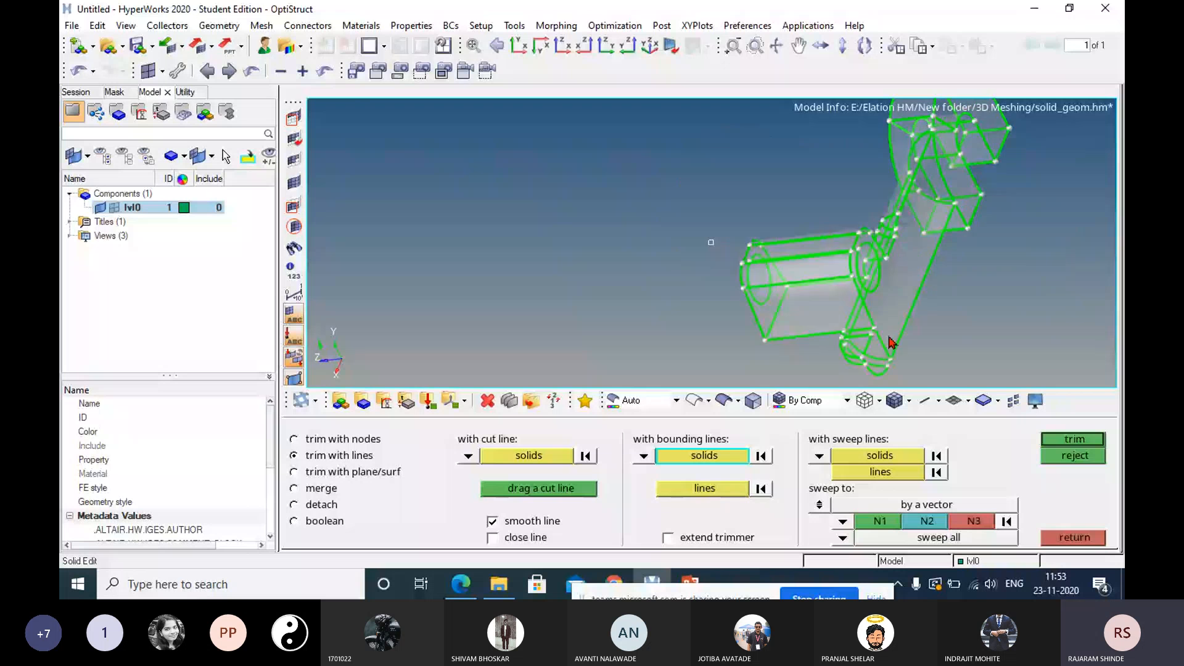
{"action": "scroll", "coordinate": [875, 239], "scroll_direction": "up", "scroll_amount": 3, "text": "ctrl"}
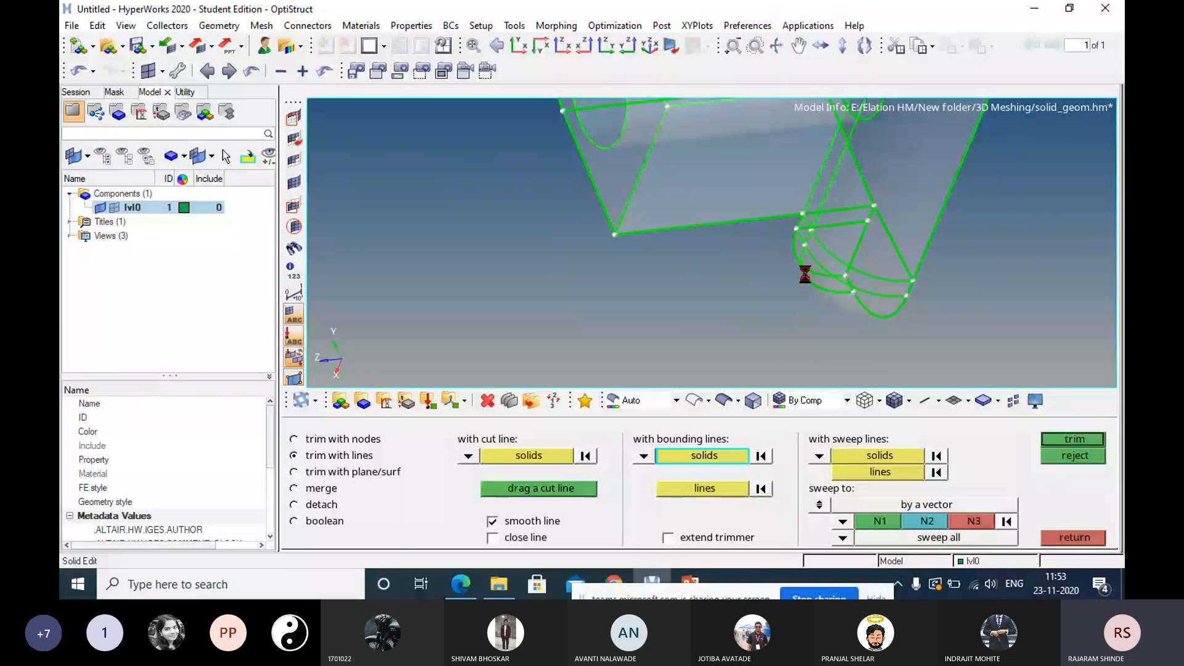
{"action": "left_click_drag", "start_coordinate": [805, 274], "coordinate": [918, 270], "text": "ctrl"}
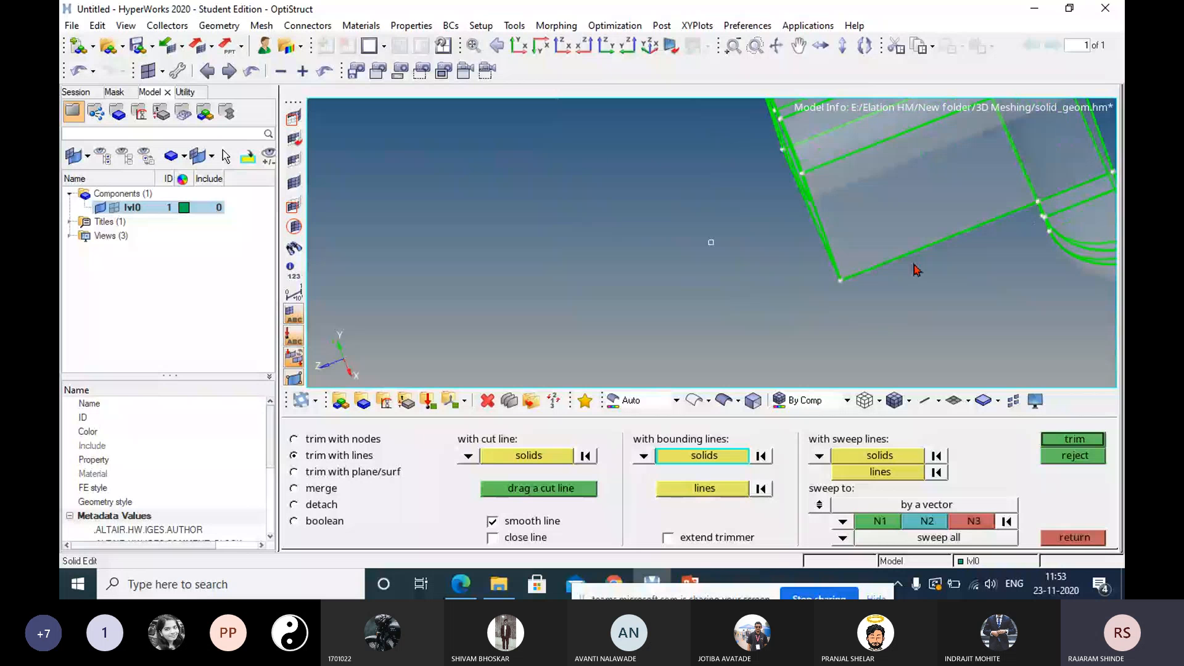
{"action": "scroll", "coordinate": [914, 275], "scroll_direction": "down", "scroll_amount": 5}
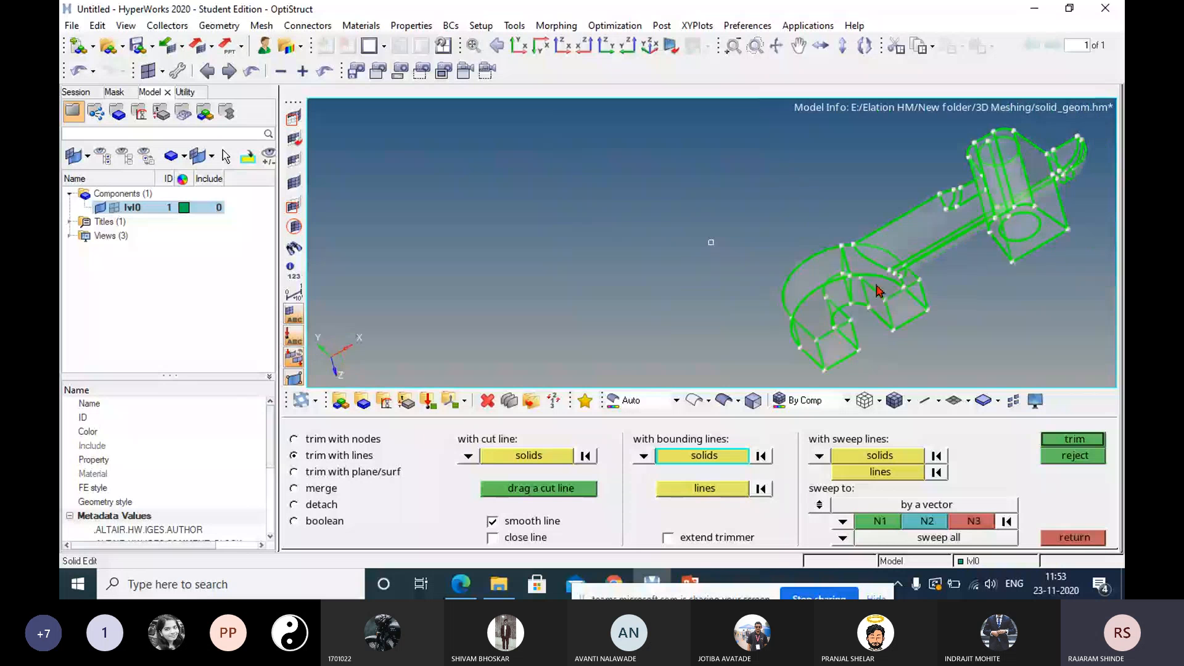
{"action": "left_click_drag", "start_coordinate": [878, 291], "coordinate": [905, 257], "text": "ctrl"}
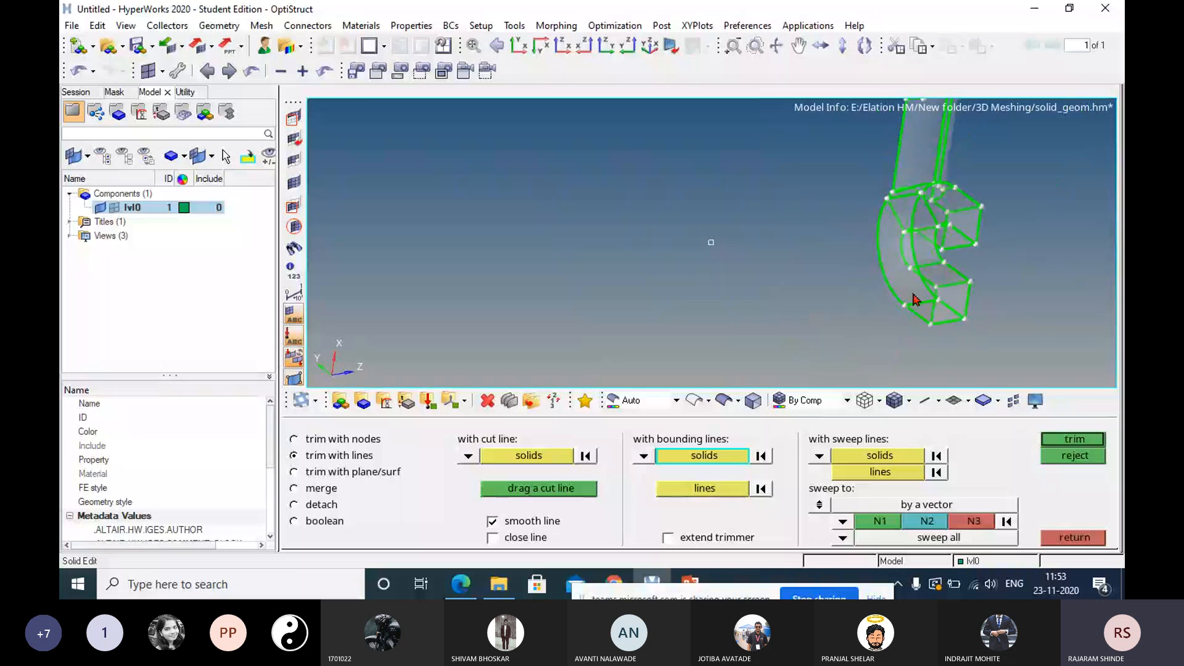
{"action": "scroll", "coordinate": [913, 290], "scroll_direction": "up", "scroll_amount": 4}
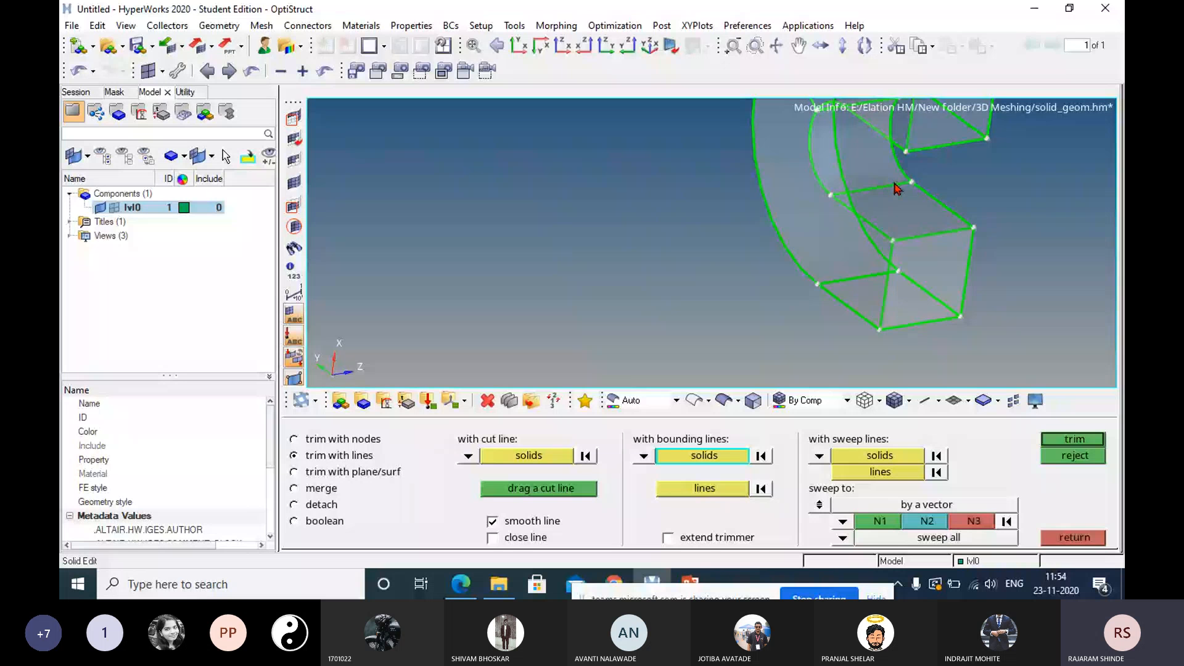
{"action": "left_click_drag", "start_coordinate": [872, 296], "coordinate": [746, 205], "text": "ctrl"}
{"action": "left_click_drag", "start_coordinate": [747, 153], "coordinate": [914, 124], "text": "ctrl"}
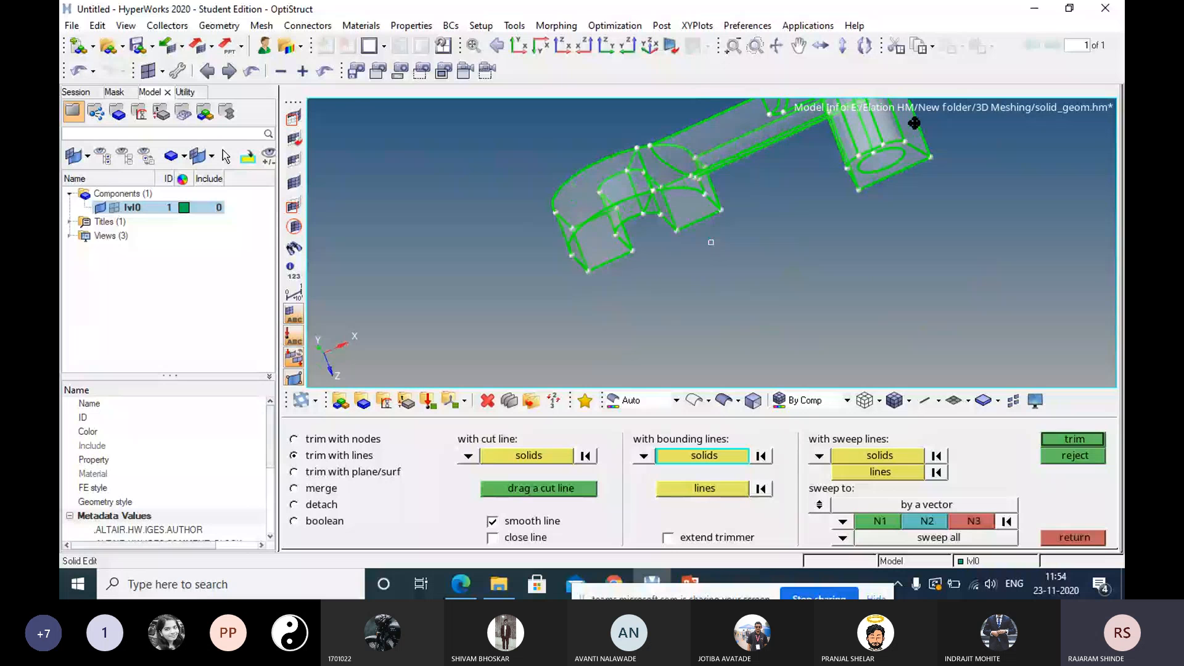
{"action": "left_click_drag", "start_coordinate": [914, 123], "coordinate": [857, 189], "text": "ctrl"}
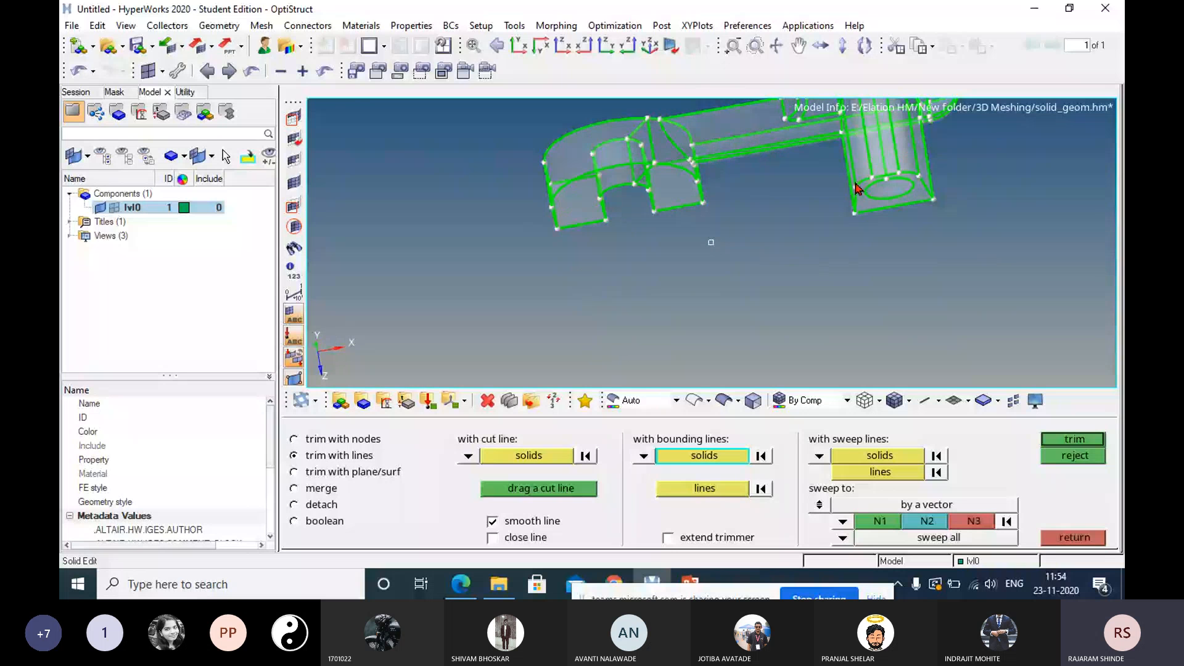
{"action": "left_click_drag", "start_coordinate": [857, 189], "coordinate": [796, 290], "text": "ctrl"}
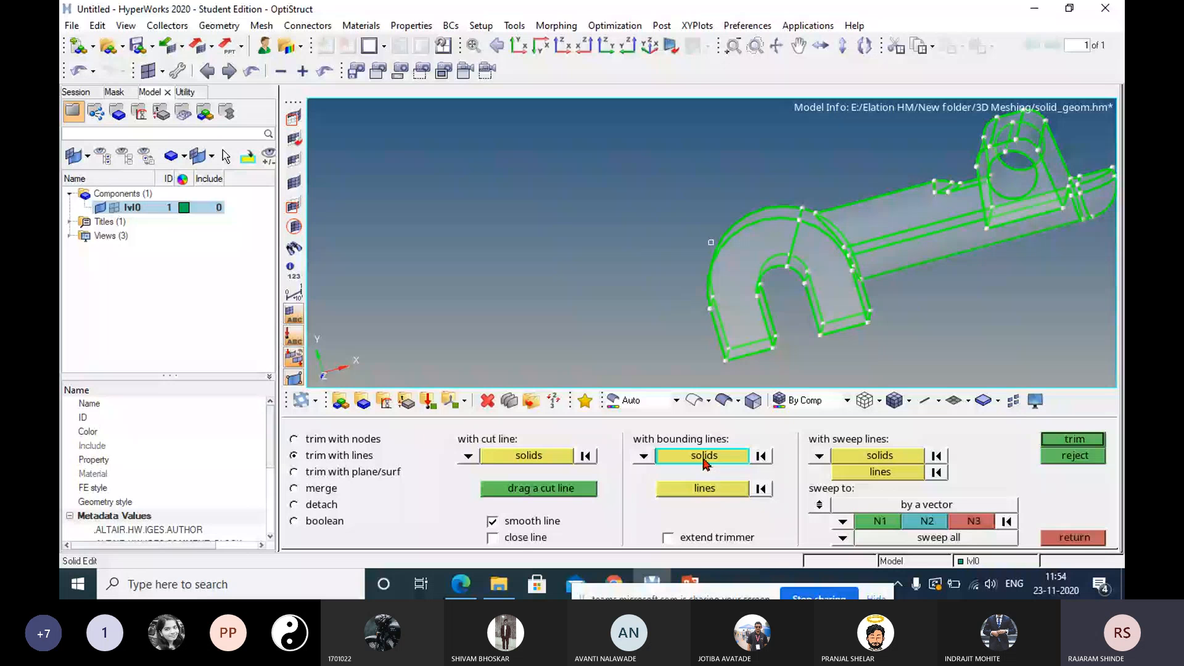
{"action": "left_click", "coordinate": [723, 497]}
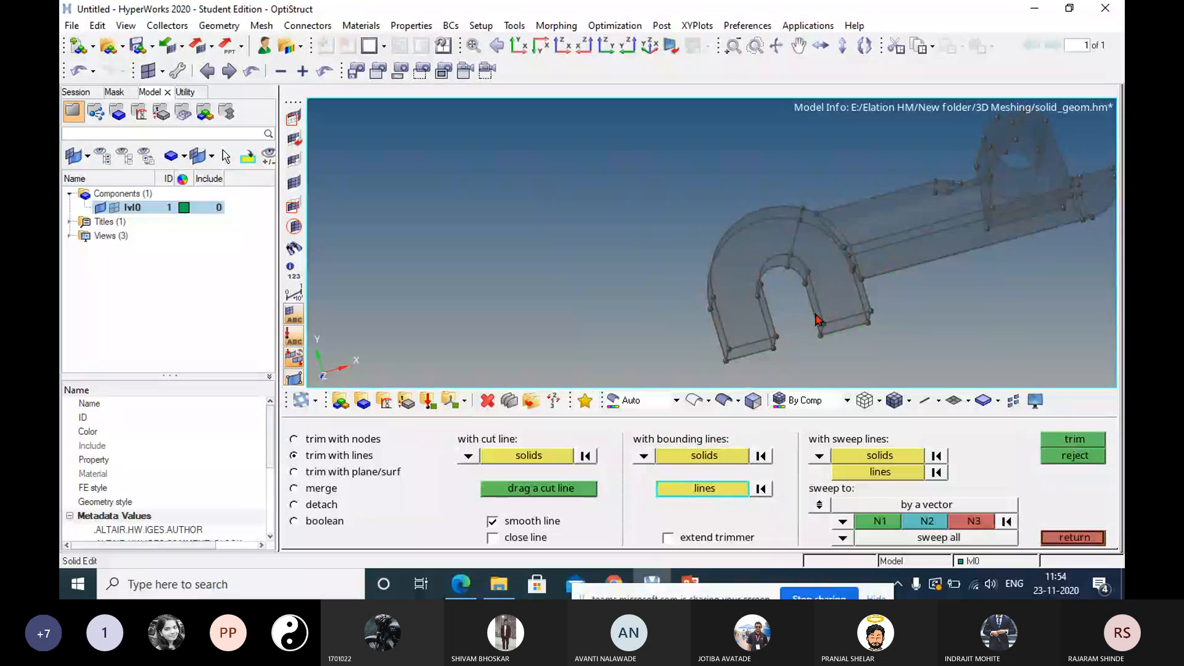
{"action": "left_click_drag", "start_coordinate": [814, 321], "coordinate": [801, 299], "text": "ctrl"}
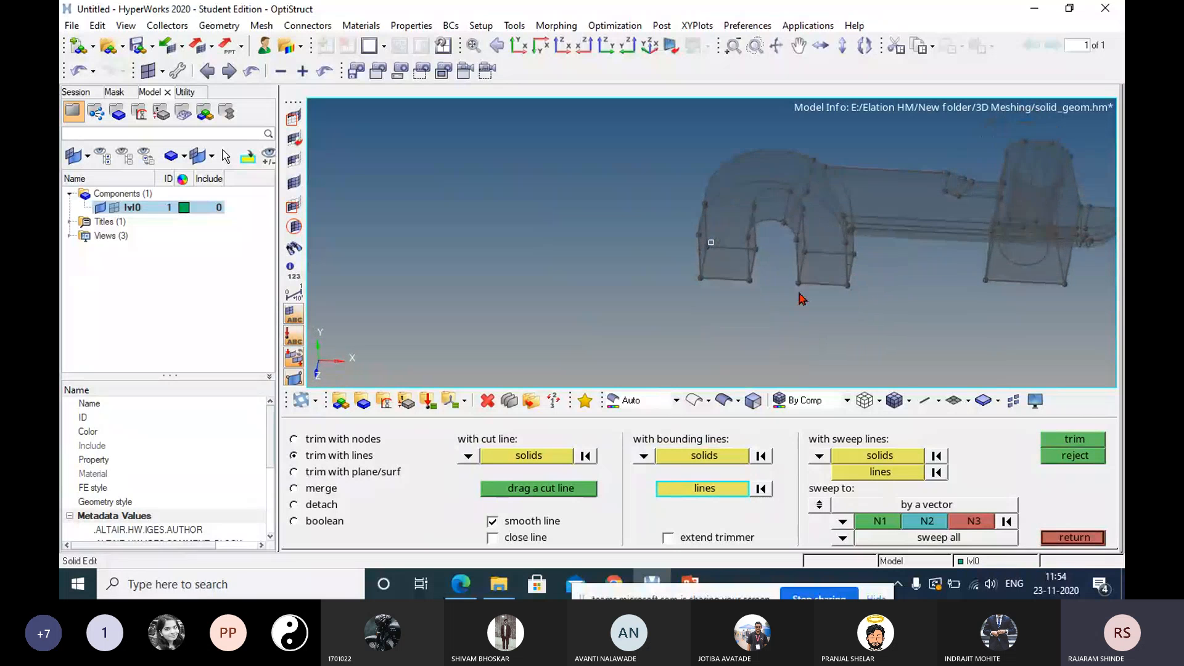
{"action": "left_click", "coordinate": [799, 204]}
{"action": "left_click", "coordinate": [800, 213]}
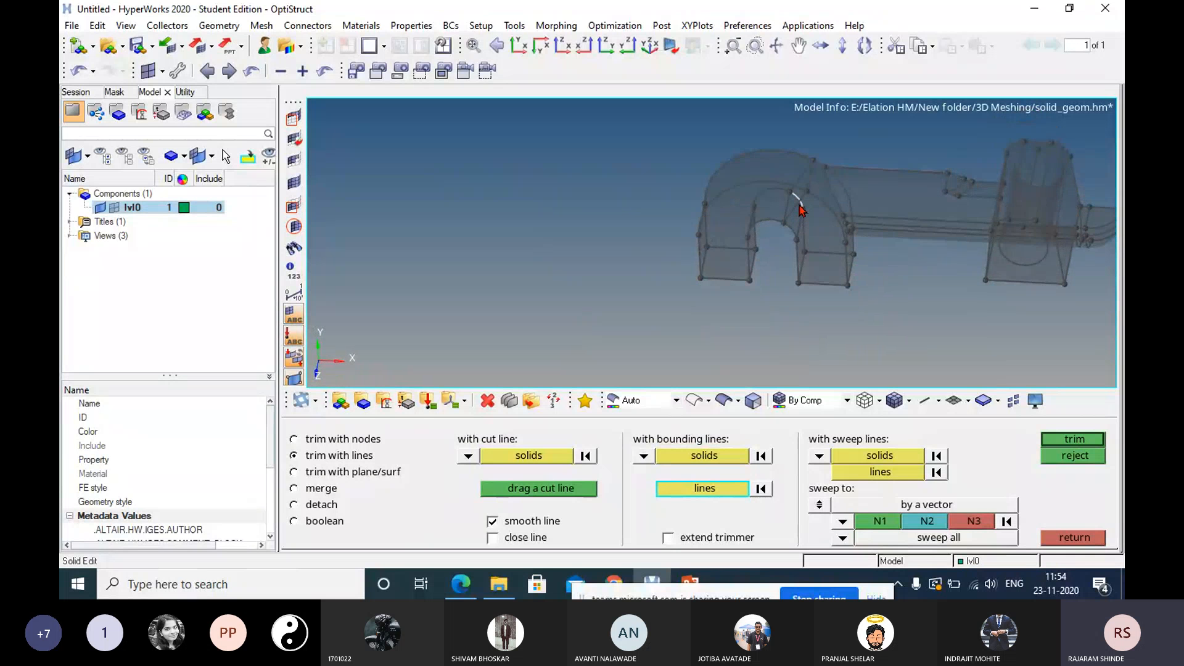
{"action": "left_click", "coordinate": [762, 489]}
Try trimming the solid with the four edge lines around the hook's arch section as bounding lines, without extend trimmer, and reject the trim.
{"action": "scroll", "coordinate": [798, 195], "scroll_direction": "up", "scroll_amount": 4}
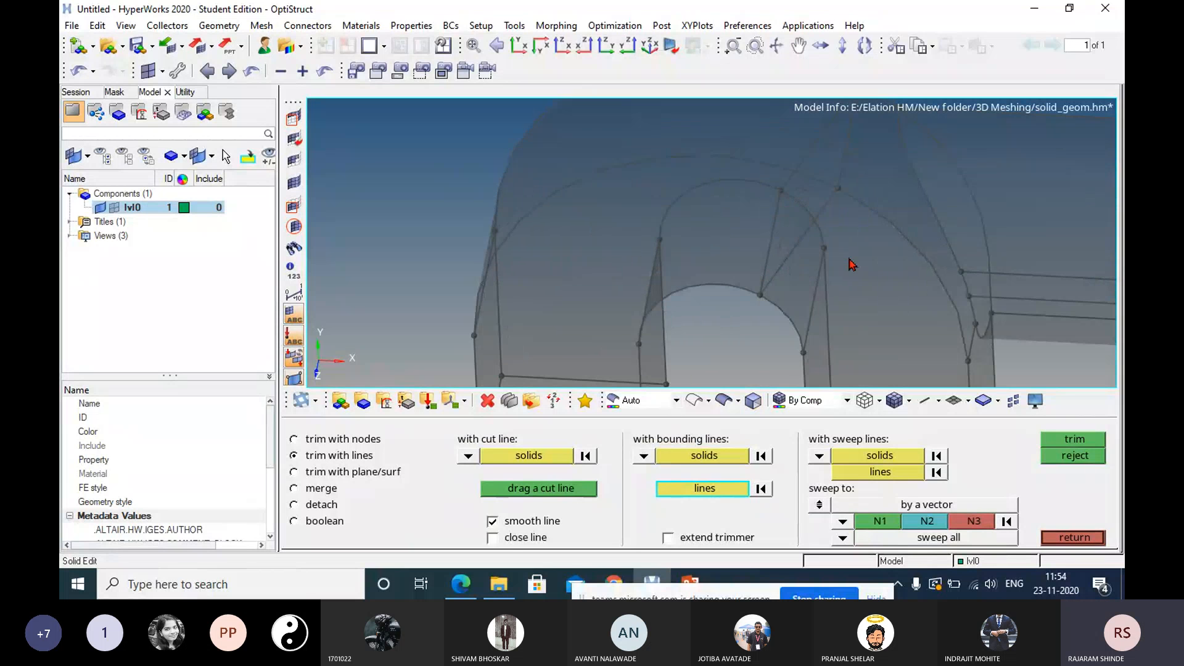
{"action": "right_click_drag", "start_coordinate": [849, 258], "coordinate": [799, 324], "text": "ctrl"}
{"action": "left_click", "coordinate": [859, 222]}
{"action": "left_click", "coordinate": [822, 237]}
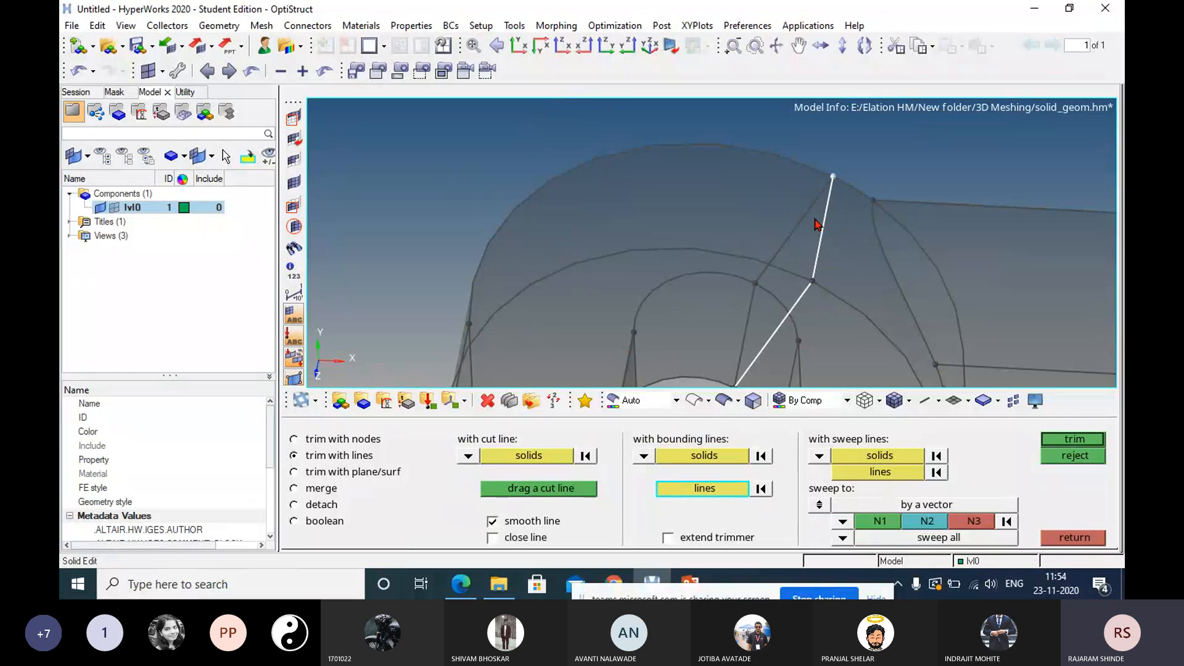
{"action": "right_click_drag", "start_coordinate": [815, 224], "coordinate": [867, 262], "text": "ctrl"}
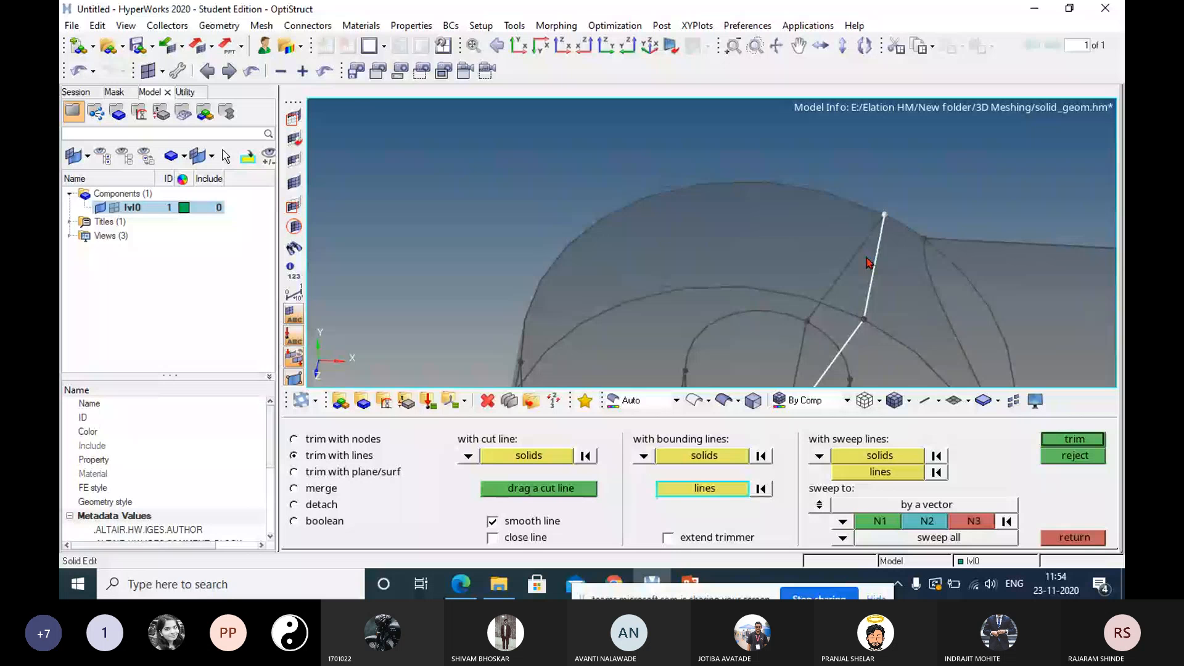
{"action": "scroll", "coordinate": [867, 262], "scroll_direction": "down", "scroll_amount": 5}
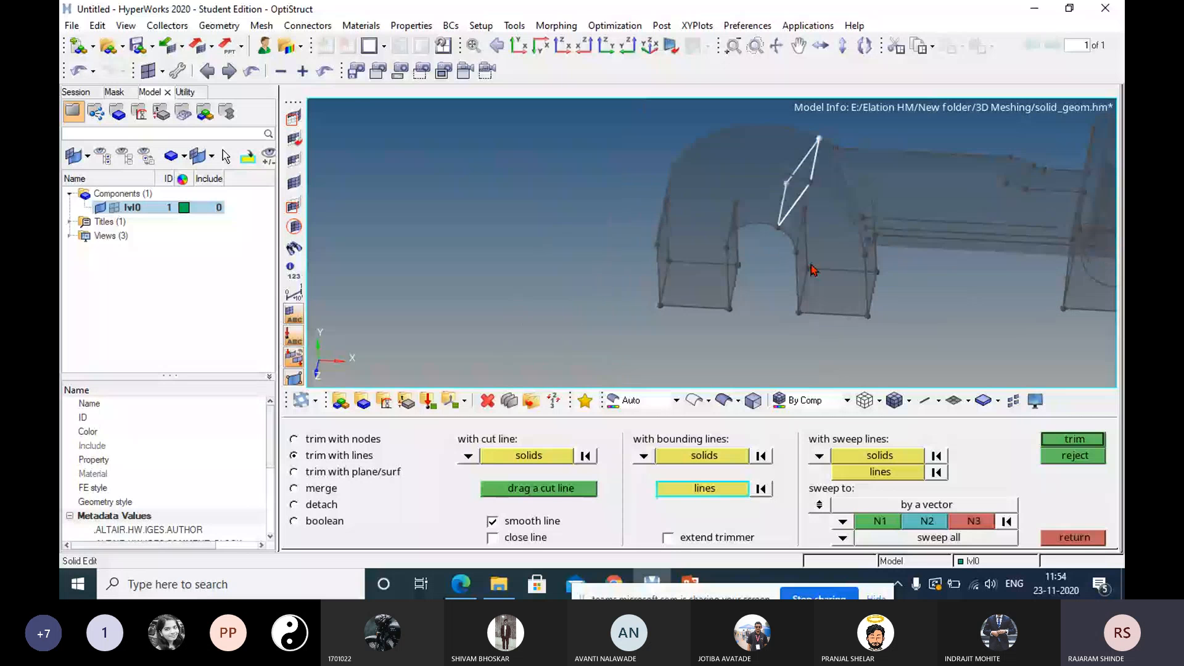
{"action": "left_click", "coordinate": [1078, 440]}
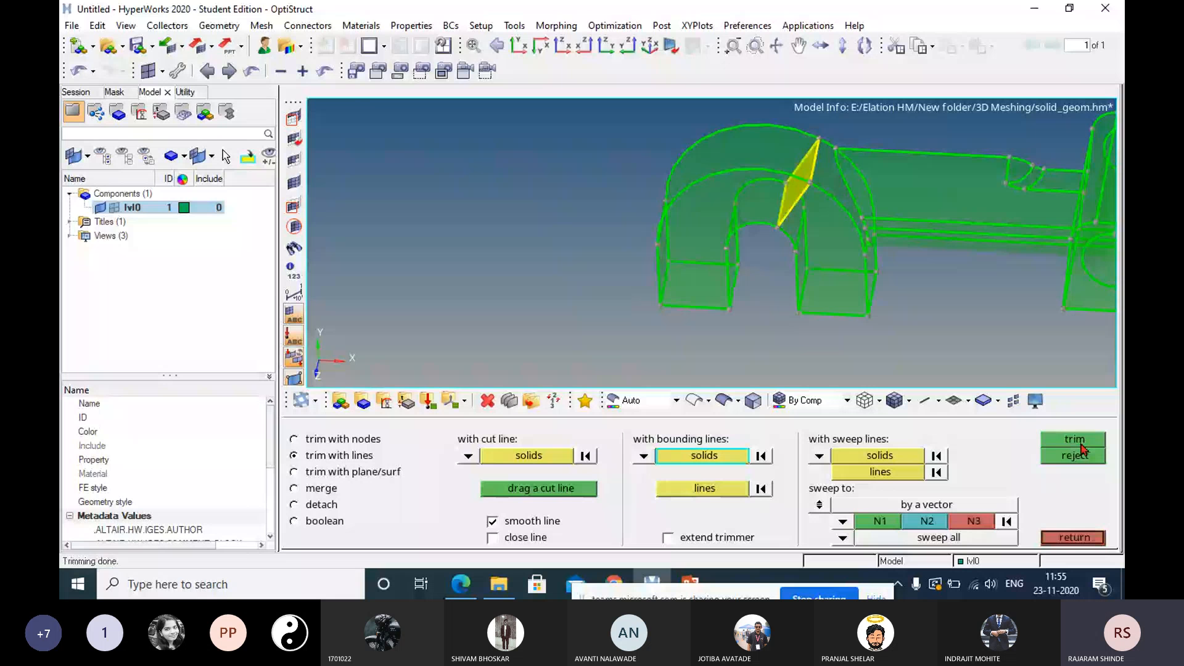
{"action": "right_click_drag", "start_coordinate": [816, 239], "coordinate": [762, 274], "text": "ctrl"}
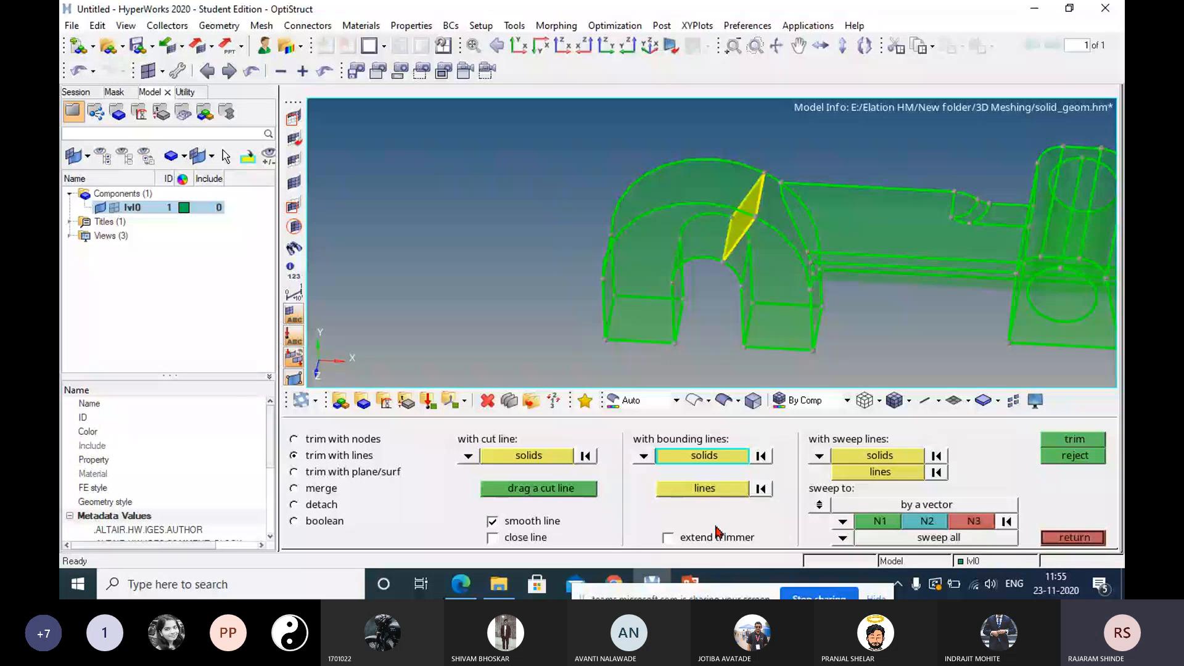
{"action": "left_click", "coordinate": [1074, 457]}
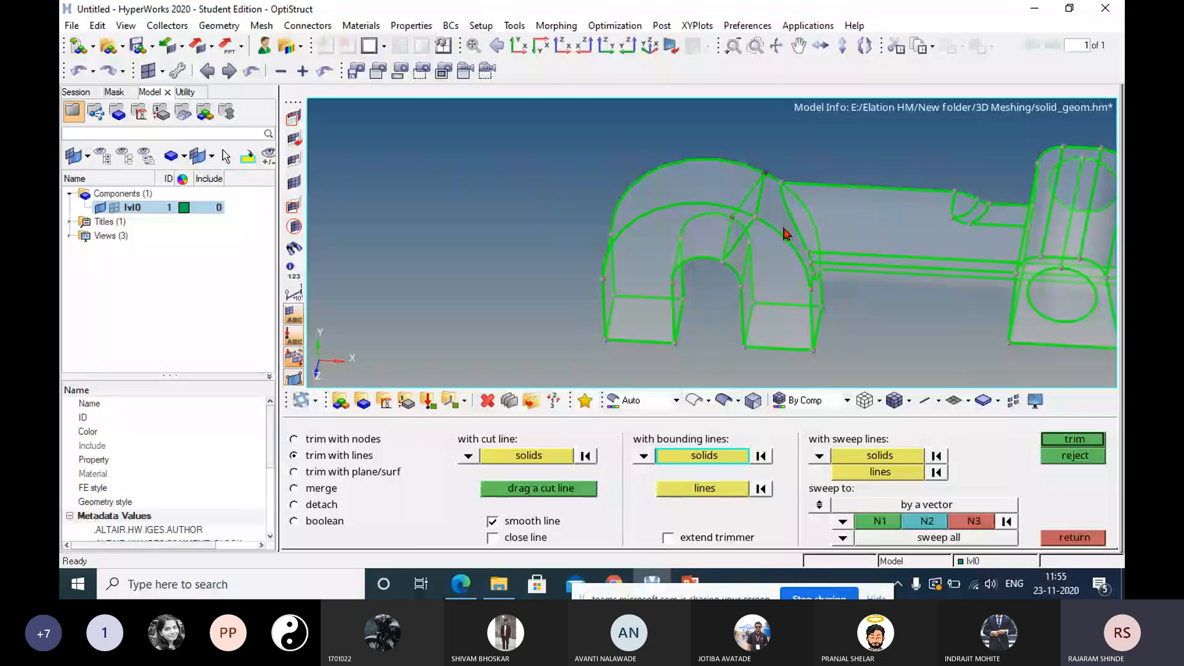
Trim the solid with extend trimmer enabled, using the four edge lines around the hook's arch section as bounding lines.
{"action": "left_click", "coordinate": [705, 489]}
{"action": "left_click", "coordinate": [740, 238]}
{"action": "left_click", "coordinate": [762, 193]}
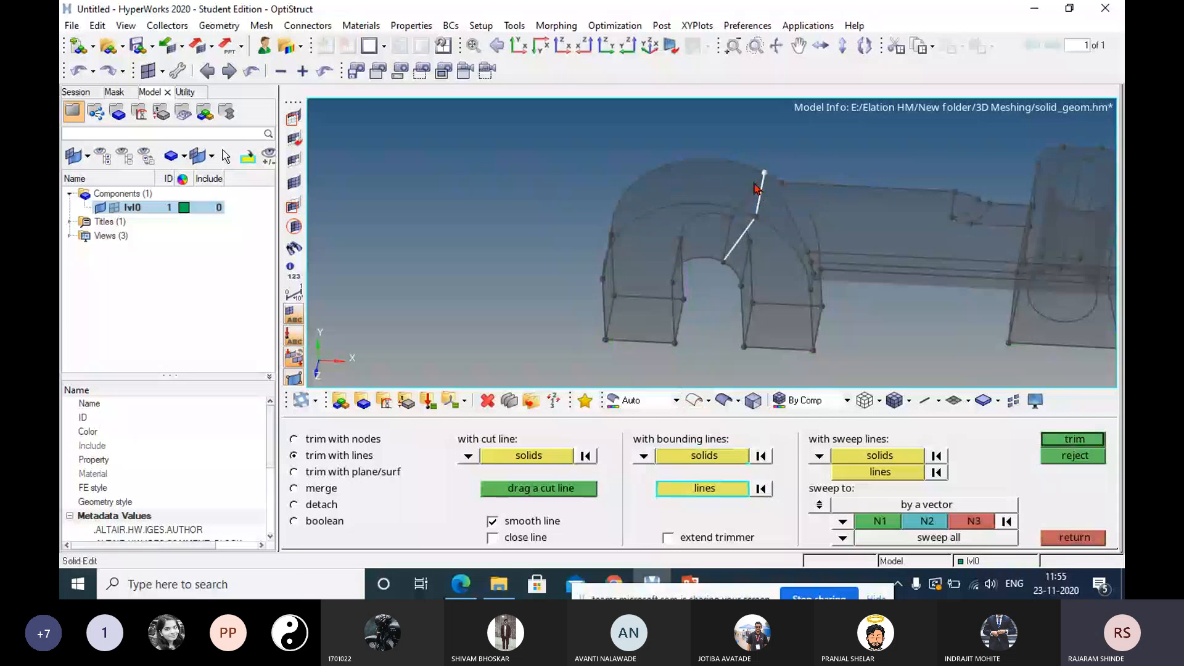
{"action": "left_click", "coordinate": [752, 193]}
{"action": "left_click", "coordinate": [728, 242]}
{"action": "left_click", "coordinate": [686, 542]}
{"action": "left_click", "coordinate": [1063, 440]}
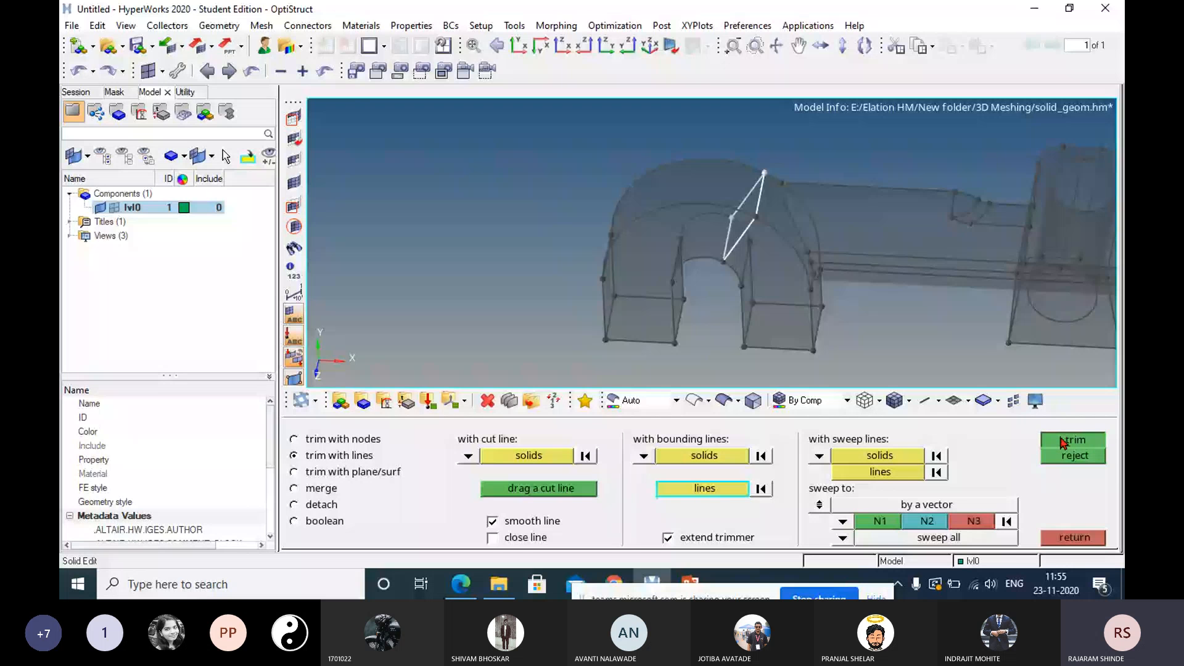
{"action": "left_click", "coordinate": [1062, 441]}
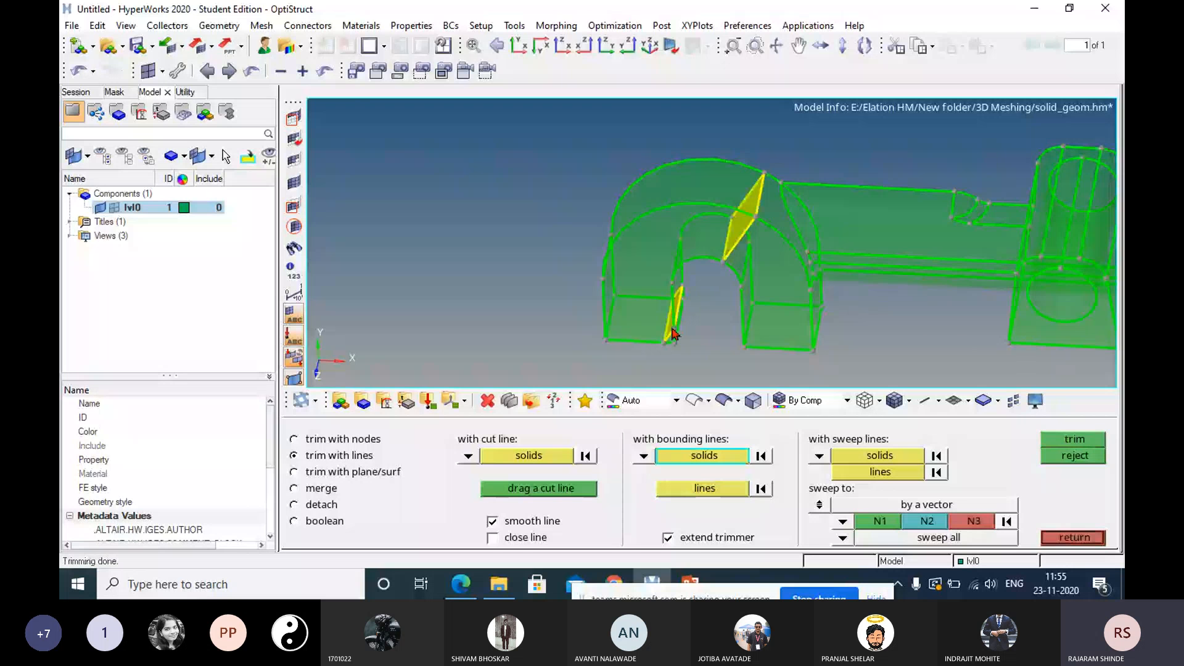
Examine the cuts through the hook's arch and the tip of its outer arm.
{"action": "scroll", "coordinate": [672, 334], "scroll_direction": "up", "scroll_amount": 5, "text": "ctrl"}
{"action": "left_click_drag", "start_coordinate": [672, 333], "coordinate": [732, 237], "text": "ctrl"}
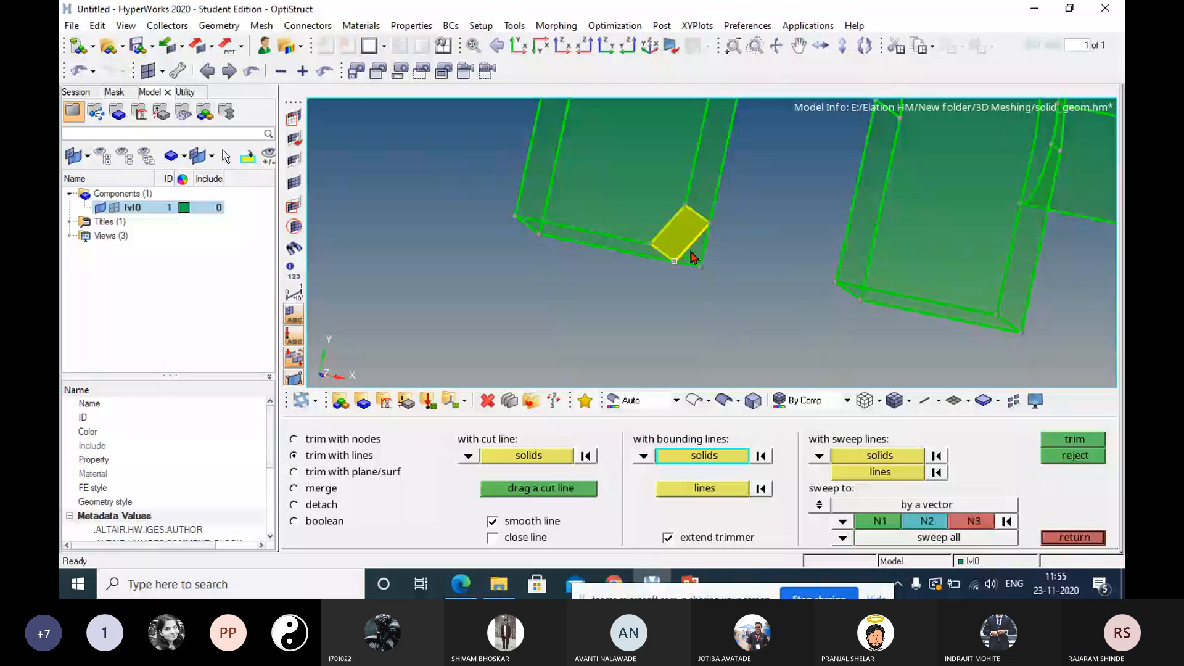
{"action": "right_click_drag", "start_coordinate": [691, 251], "coordinate": [637, 301], "text": "ctrl"}
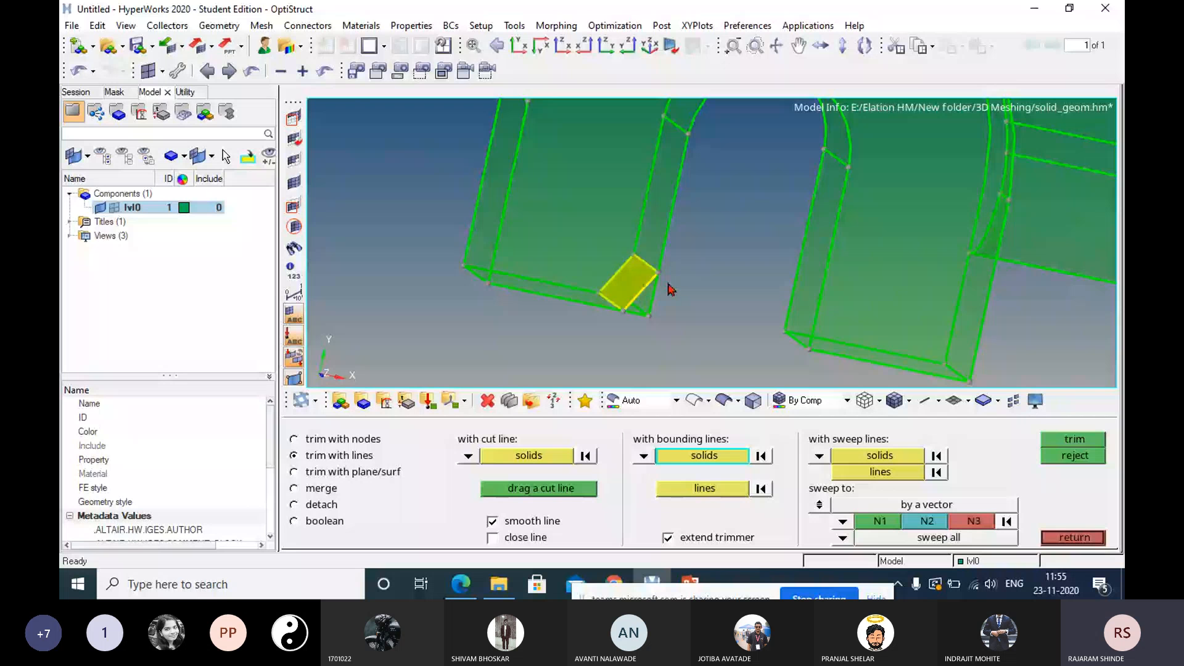
{"action": "right_click_drag", "start_coordinate": [671, 290], "coordinate": [534, 390], "text": "ctrl"}
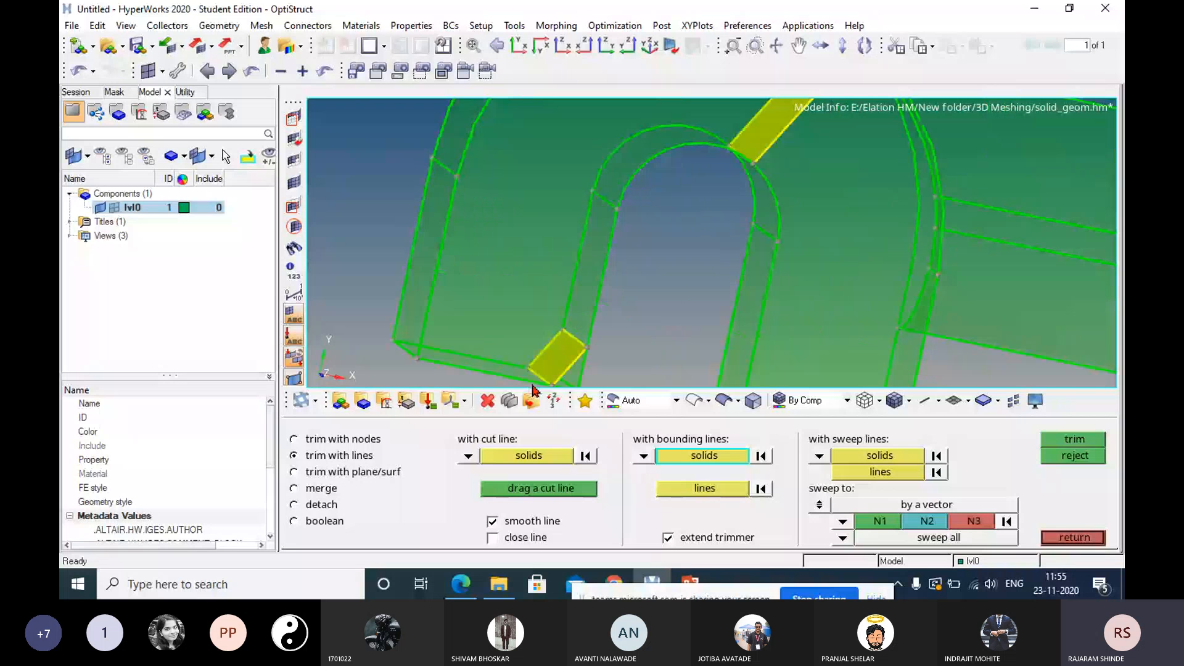
{"action": "scroll", "coordinate": [664, 282], "scroll_direction": "down", "scroll_amount": 3, "text": "ctrl"}
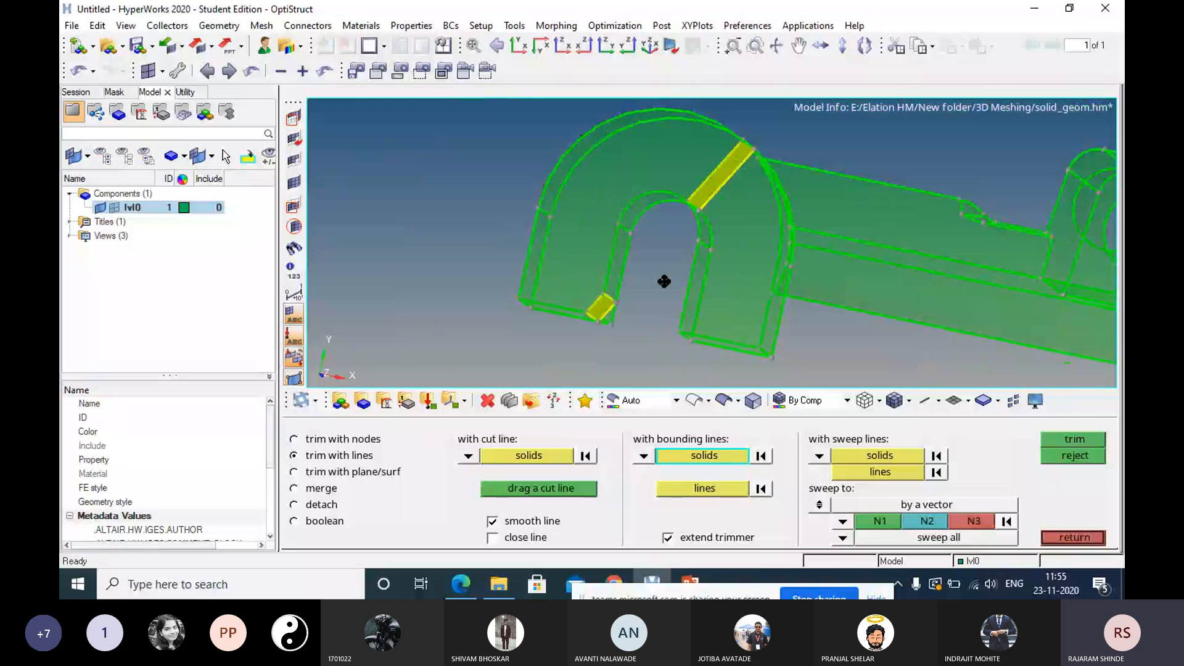
{"action": "right_click_drag", "start_coordinate": [664, 281], "coordinate": [742, 263], "text": "ctrl"}
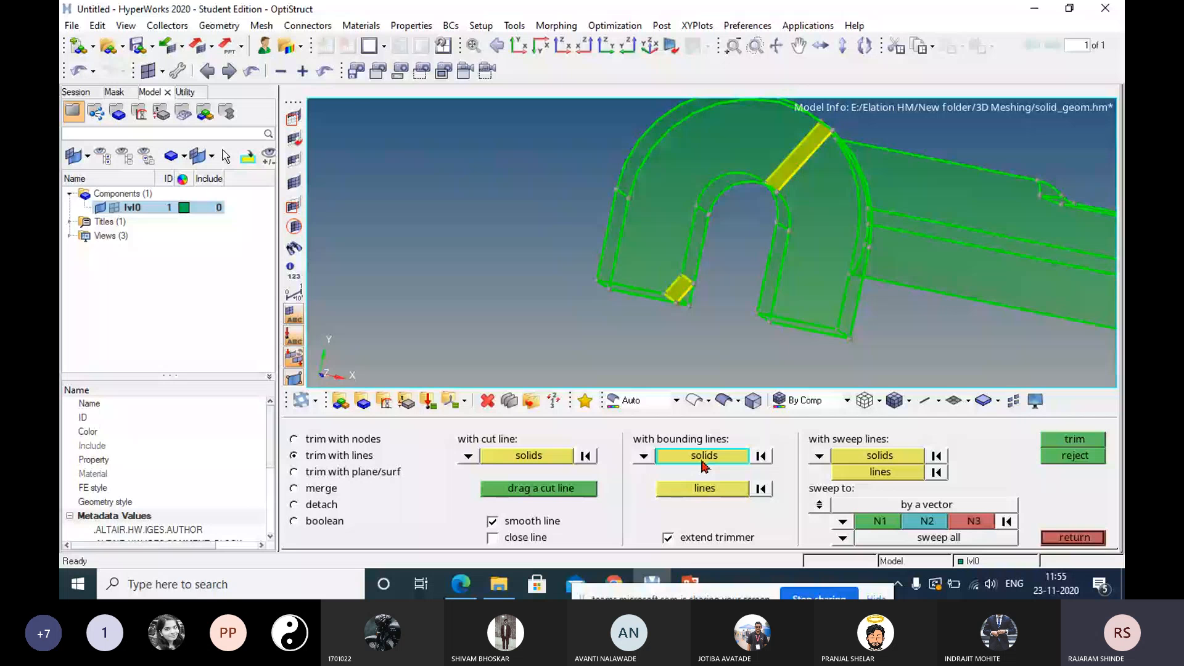
Try trimming the hook's outer section with the two short edge lines at the top of its outer arm as bounding lines, and reject the trim.
{"action": "left_click", "coordinate": [650, 265]}
{"action": "left_click", "coordinate": [700, 490]}
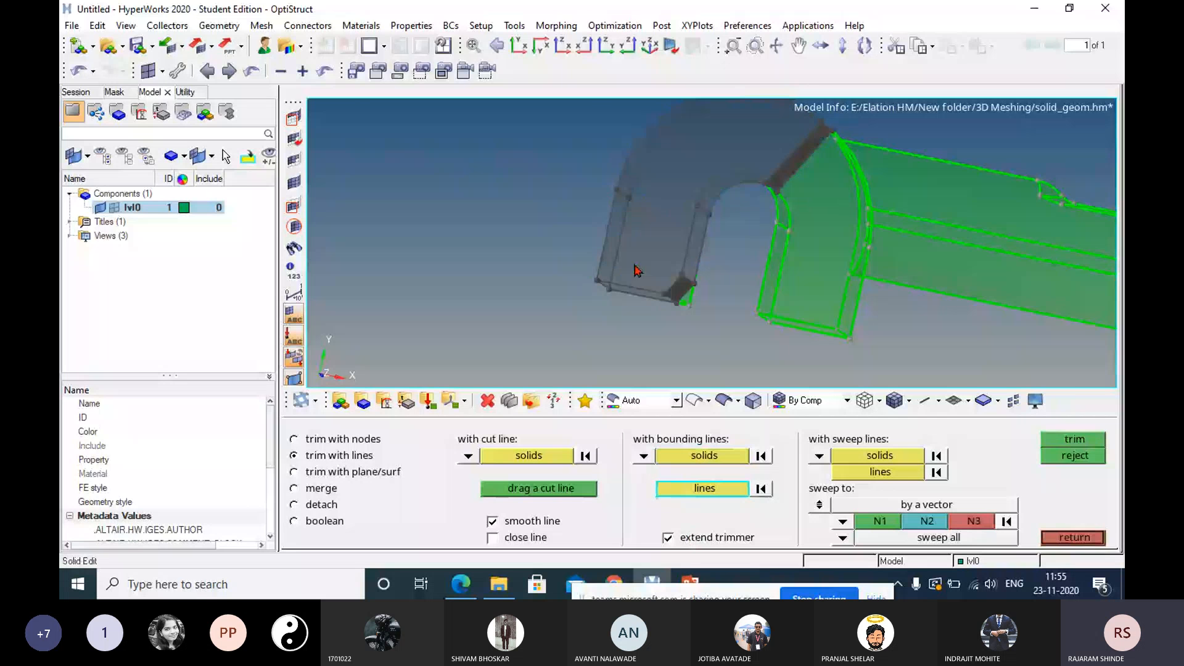
{"action": "left_click", "coordinate": [622, 196]}
{"action": "left_click", "coordinate": [703, 210]}
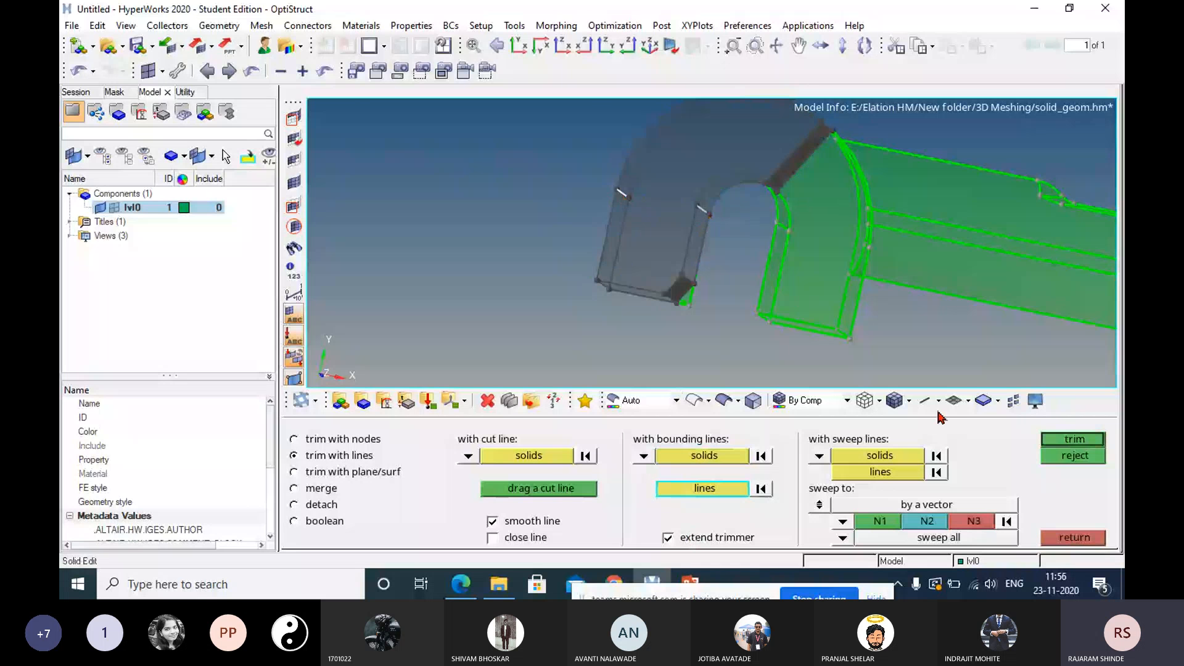
{"action": "left_click", "coordinate": [1063, 440]}
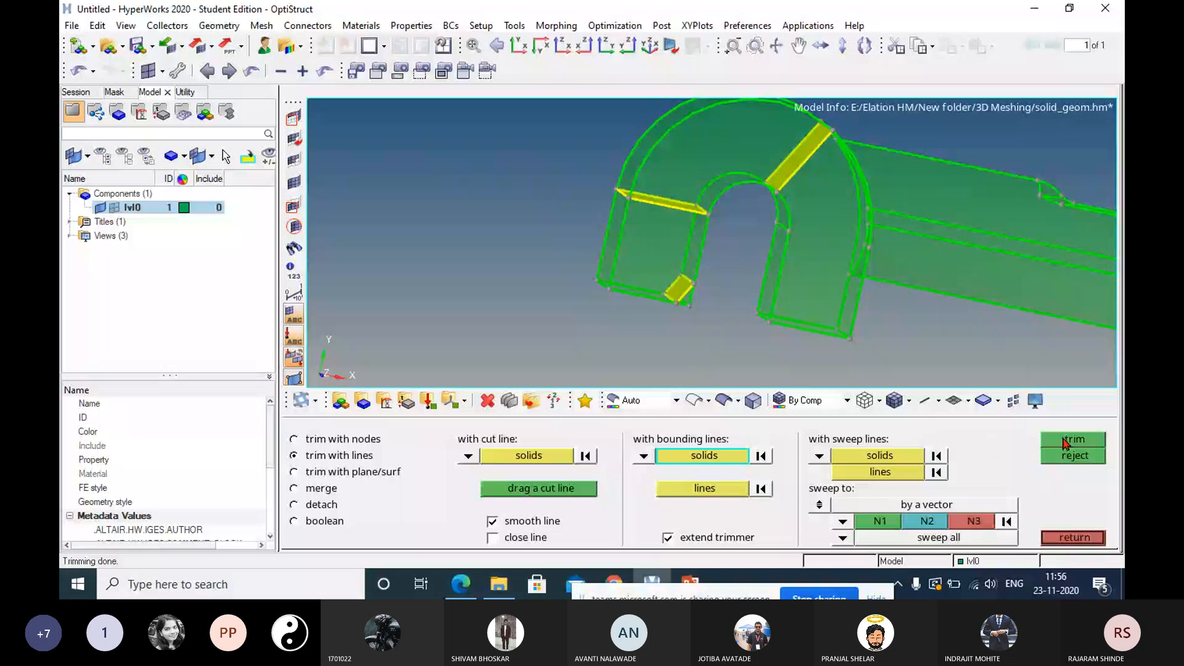
{"action": "left_click", "coordinate": [1070, 456]}
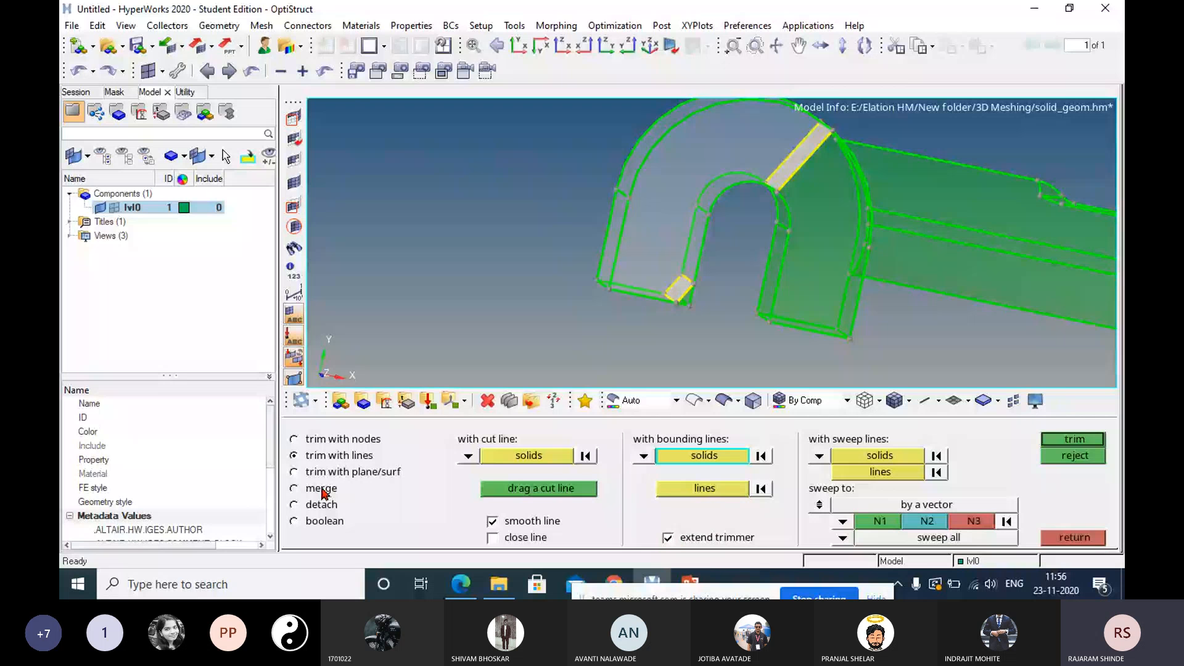
Merge the trimmed pieces of the hook back into one solid.
{"action": "left_click", "coordinate": [294, 488]}
{"action": "left_click", "coordinate": [1074, 536]}
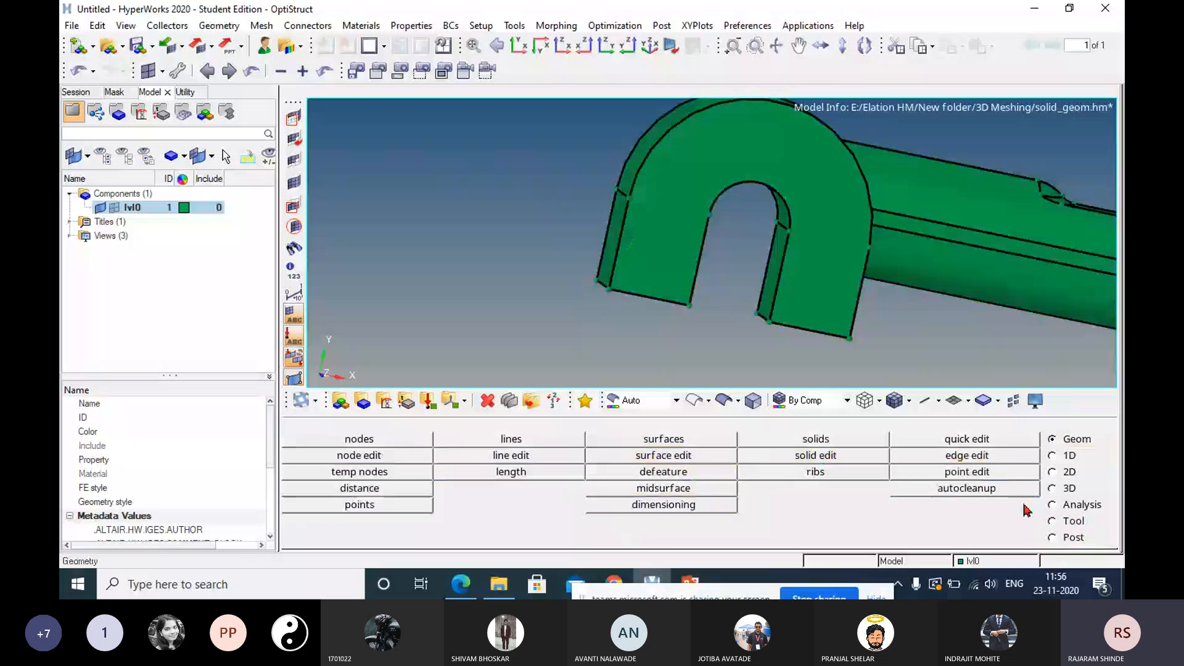
Trim the solid by sweeping the short edge line at the top of the hook's outer arm along the x-axis with sweep all.
{"action": "left_click", "coordinate": [815, 455]}
{"action": "left_click", "coordinate": [356, 441]}
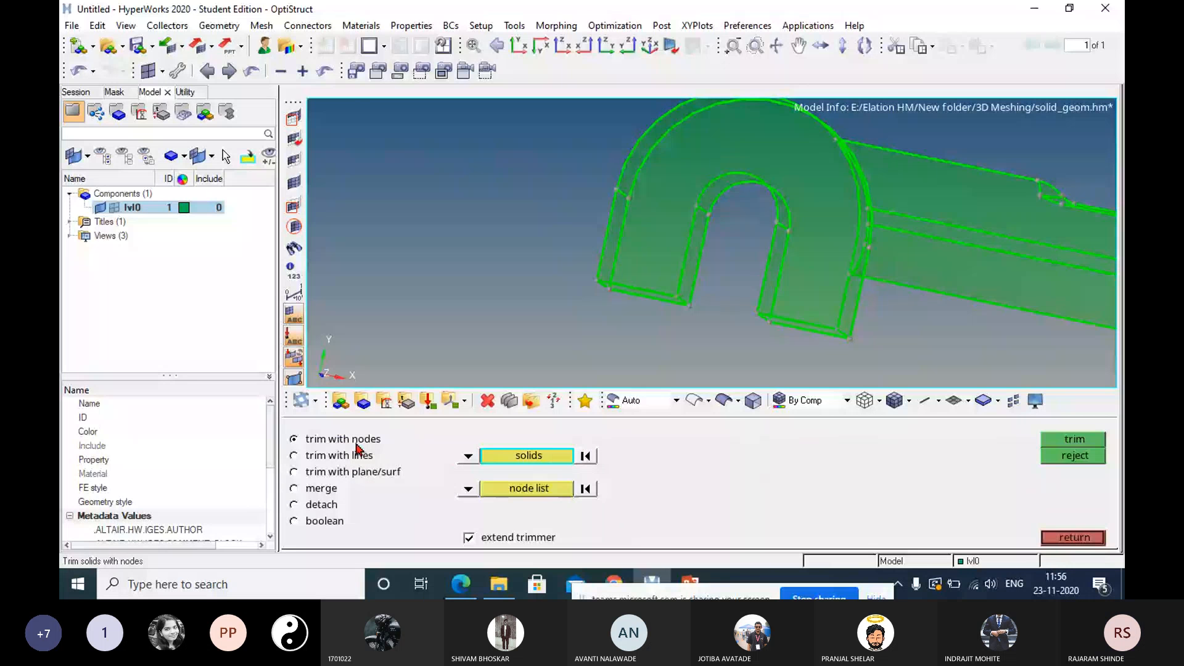
{"action": "left_click", "coordinate": [358, 455]}
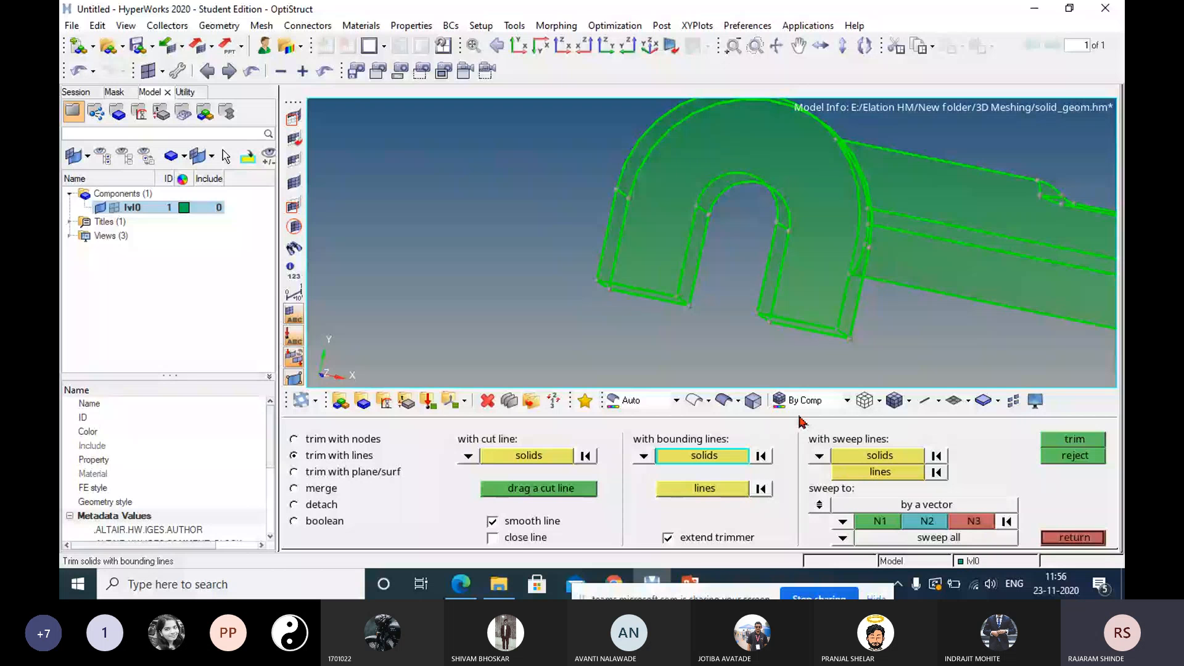
{"action": "left_click_drag", "start_coordinate": [784, 321], "coordinate": [765, 248], "text": "ctrl"}
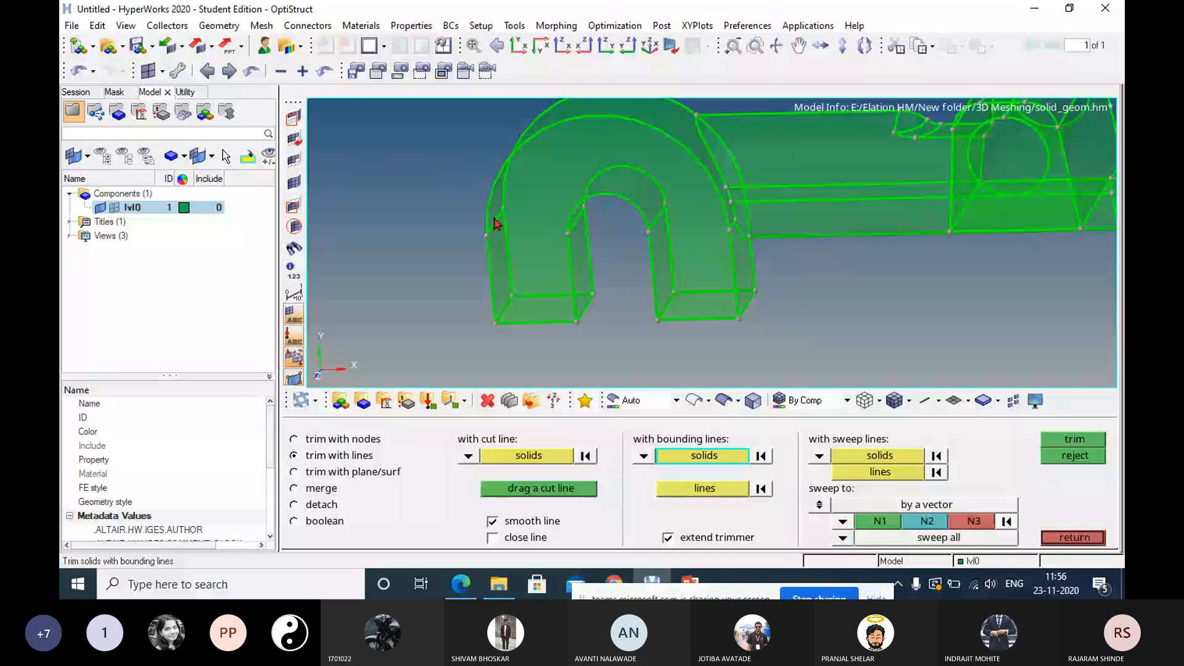
{"action": "left_click", "coordinate": [836, 473]}
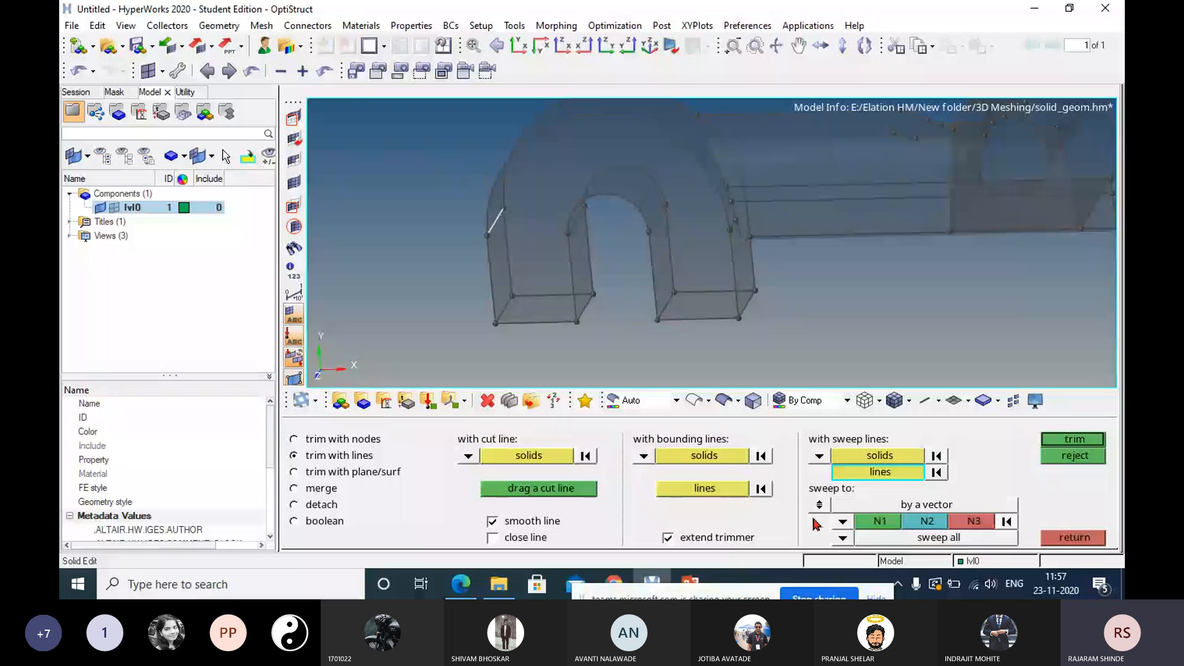
{"action": "left_click", "coordinate": [842, 522]}
{"action": "left_click", "coordinate": [795, 477]}
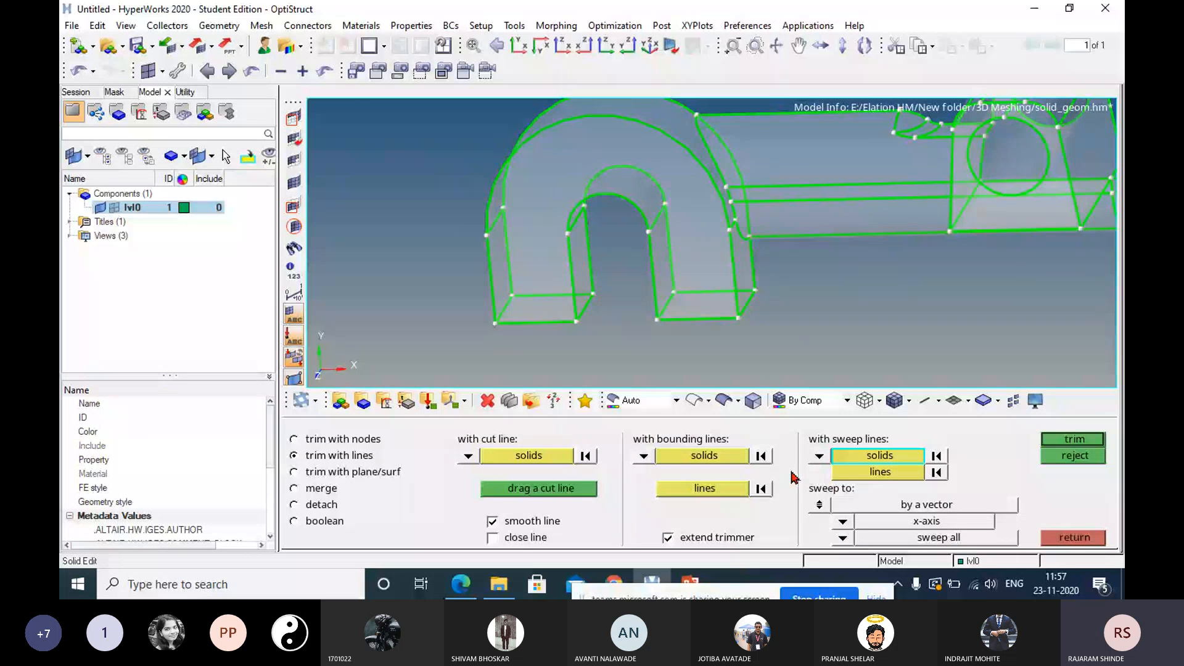
{"action": "left_click", "coordinate": [863, 476]}
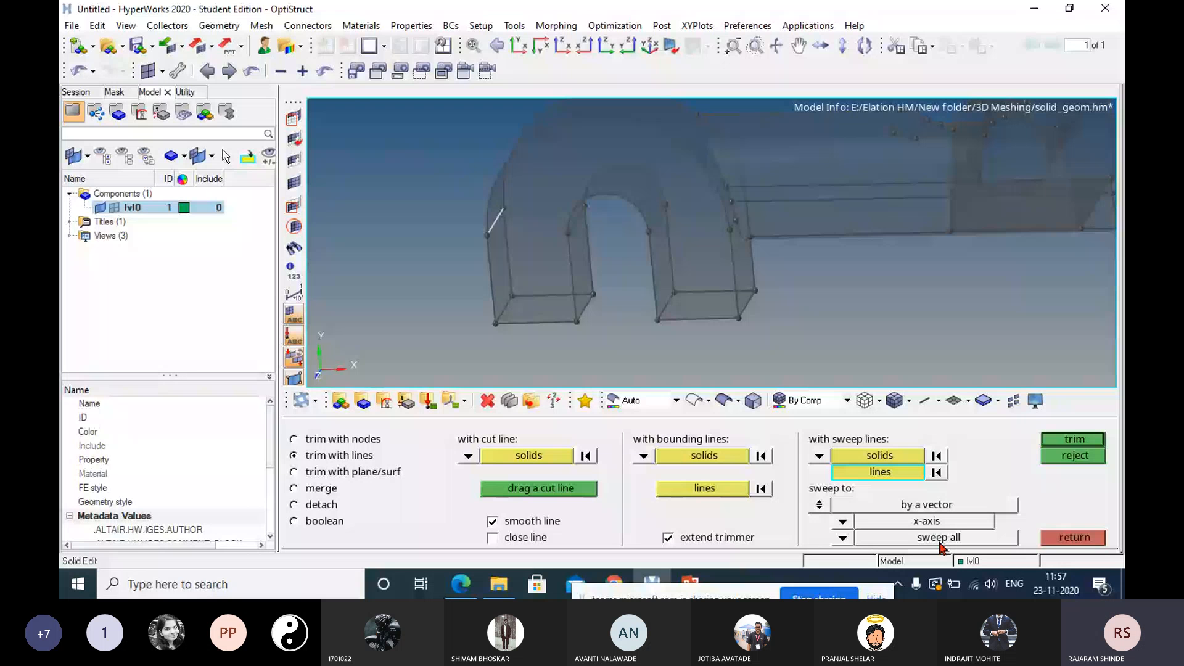
{"action": "left_click", "coordinate": [1063, 440]}
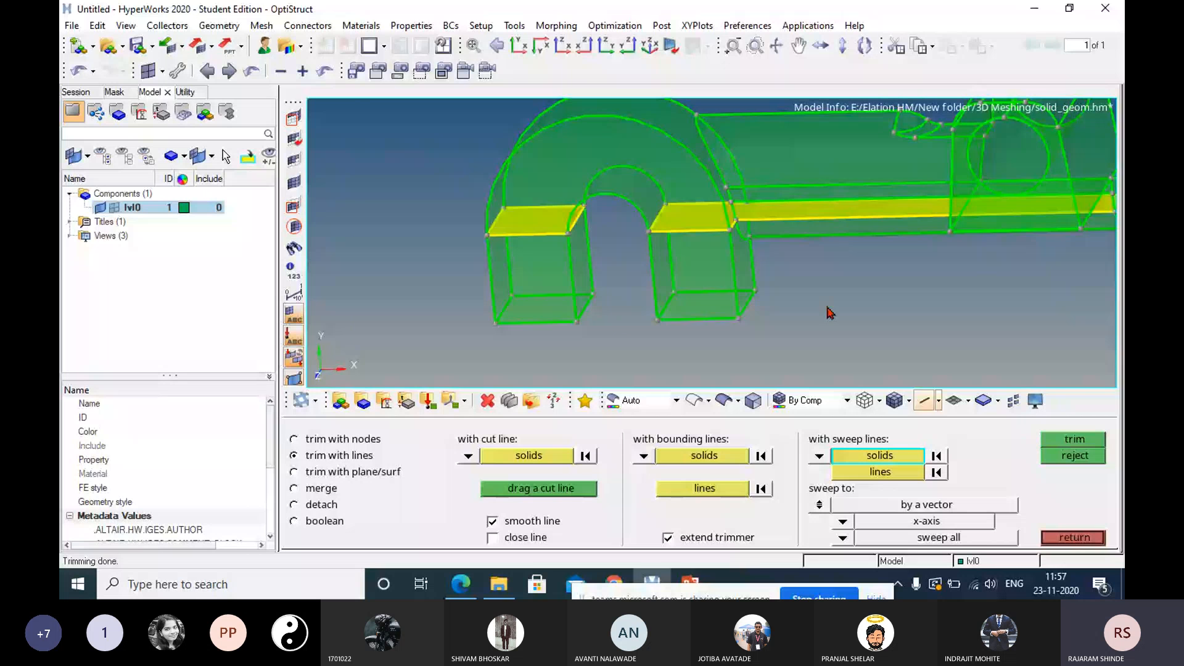
Inspect the swept cut through the hook's arms and shaft, and merge the solids on both sides of it.
{"action": "right_click_drag", "start_coordinate": [546, 230], "coordinate": [413, 277], "text": "ctrl"}
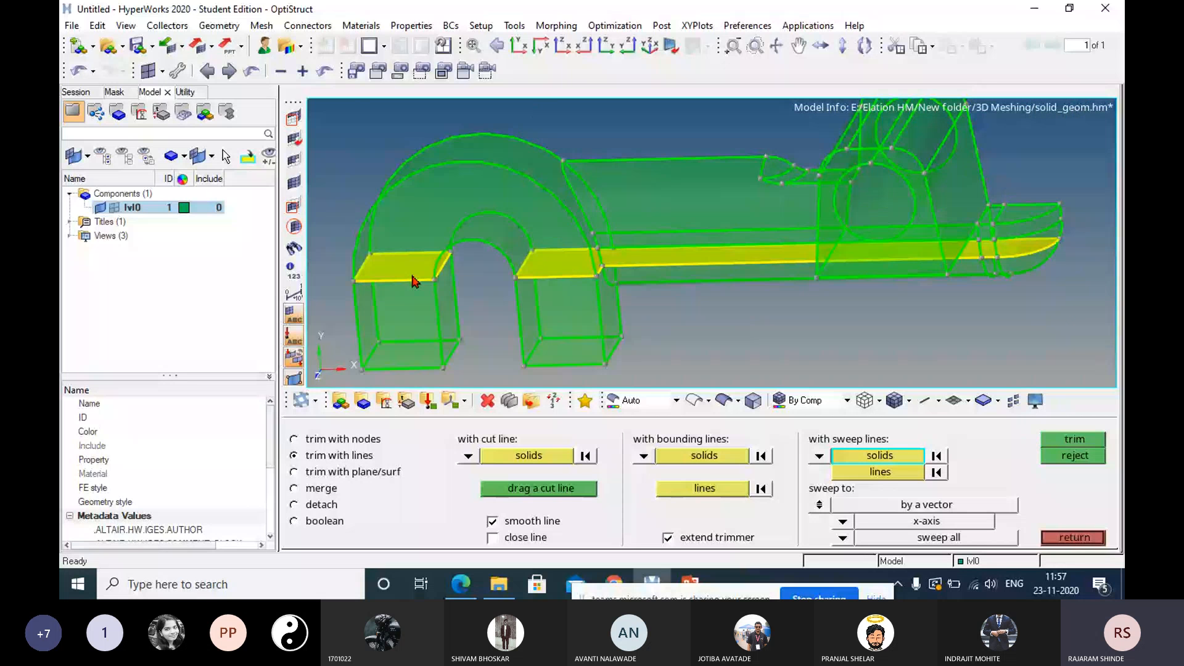
{"action": "mouse_move", "coordinate": [550, 271]}
{"action": "left_mouse_down", "text": "ctrl"}
{"action": "mouse_move", "coordinate": [880, 272]}
{"action": "mouse_move", "coordinate": [746, 266]}
{"action": "mouse_move", "coordinate": [761, 243]}
{"action": "mouse_move", "coordinate": [739, 242]}
{"action": "left_mouse_up", "text": "ctrl"}
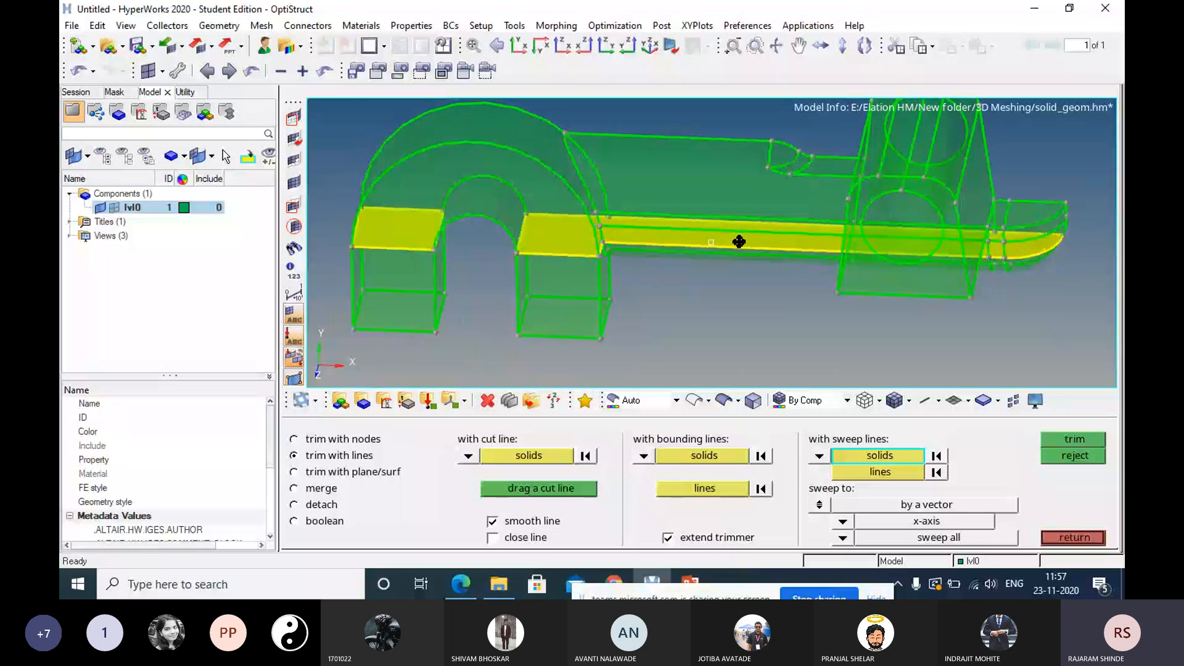
{"action": "left_click_drag", "start_coordinate": [739, 242], "coordinate": [691, 265], "text": "ctrl"}
{"action": "left_click", "coordinate": [295, 488]}
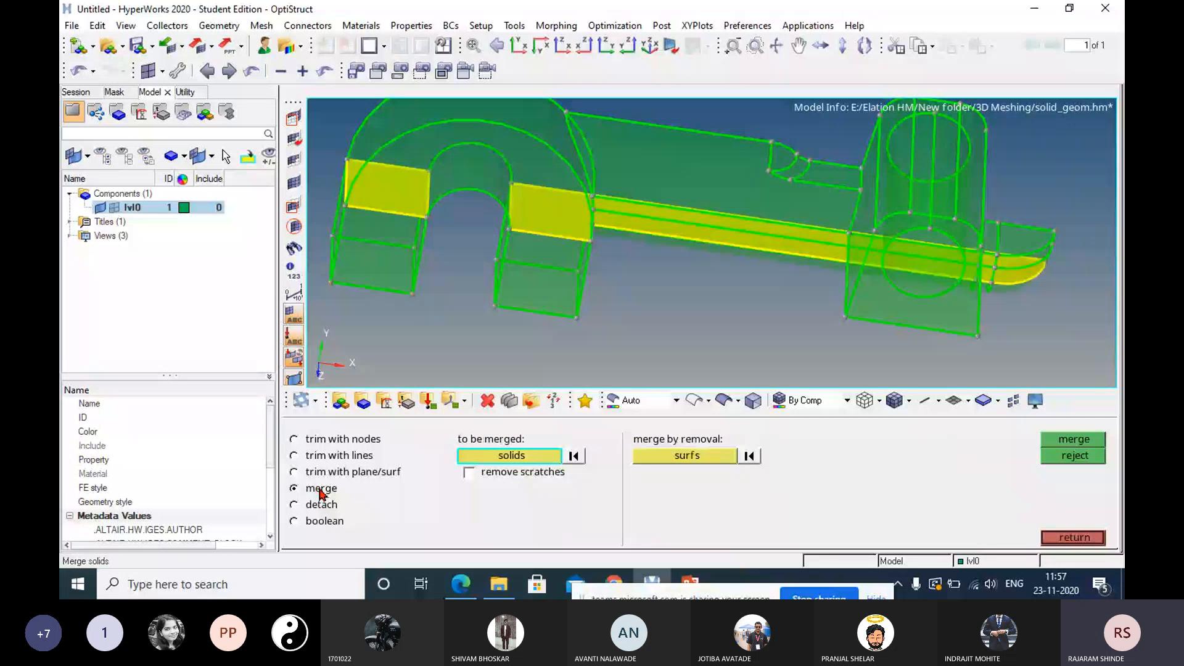
{"action": "left_click", "coordinate": [551, 144]}
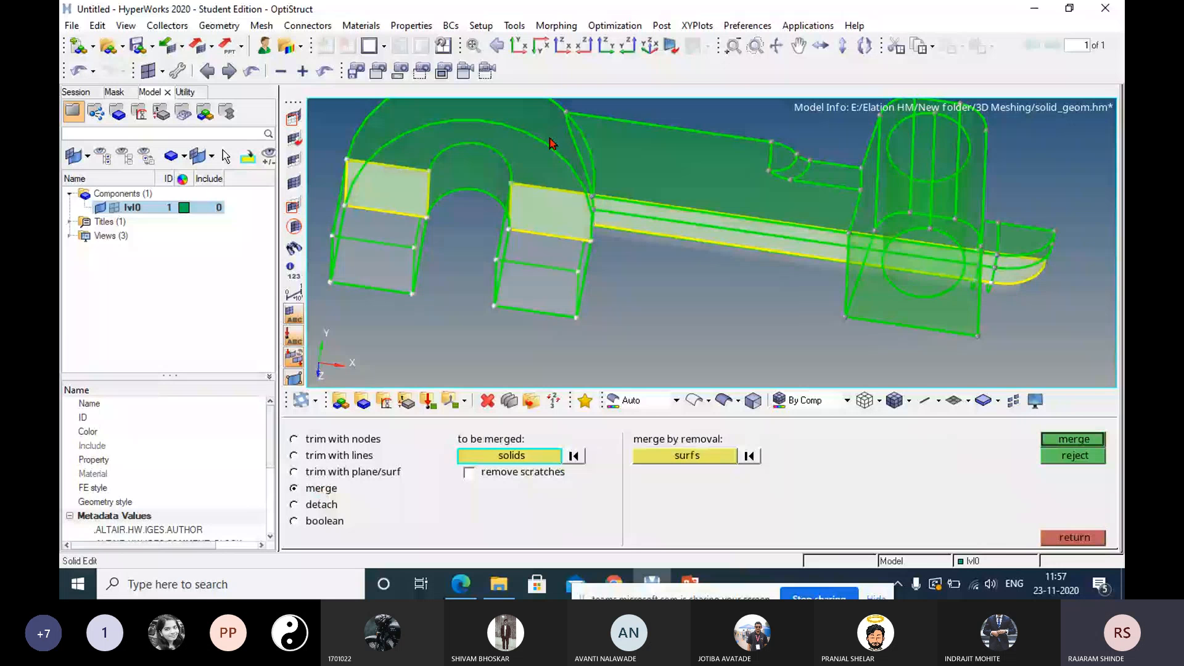
{"action": "left_click_drag", "start_coordinate": [551, 143], "coordinate": [638, 224], "text": "ctrl"}
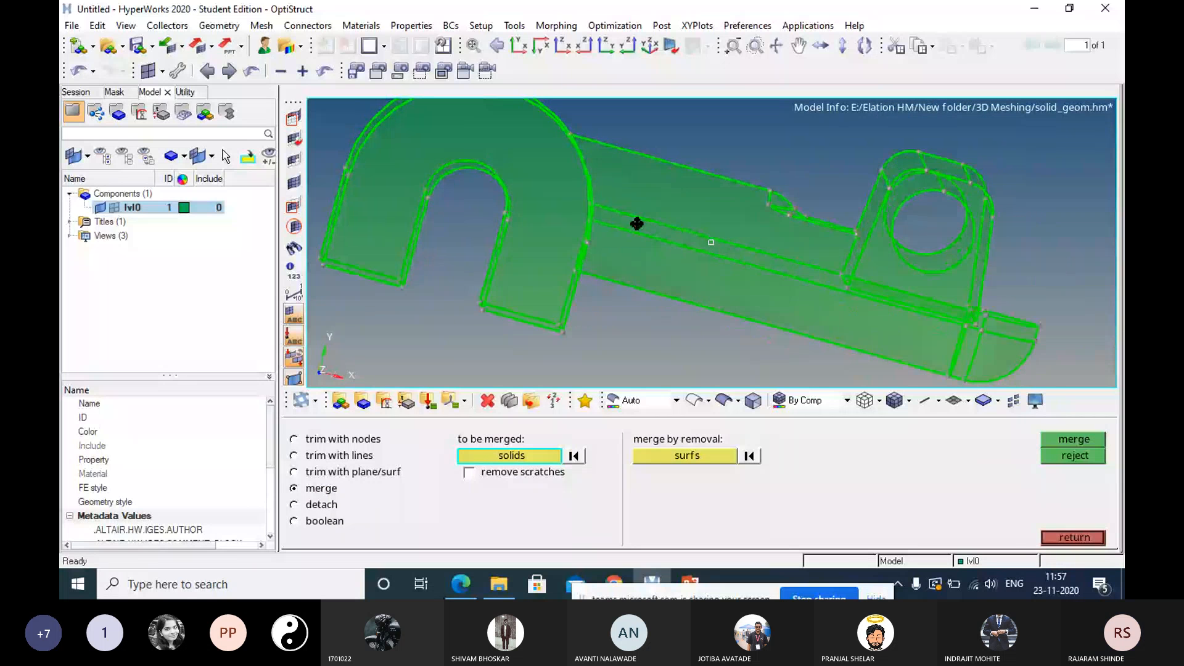
{"action": "left_click_drag", "start_coordinate": [637, 224], "coordinate": [610, 247], "text": "ctrl"}
Trim the solid by sweeping the long edge line on the shaft, between hook and lug, along the z-axis with sweep all.
{"action": "left_click", "coordinate": [338, 456]}
{"action": "left_click", "coordinate": [868, 457]}
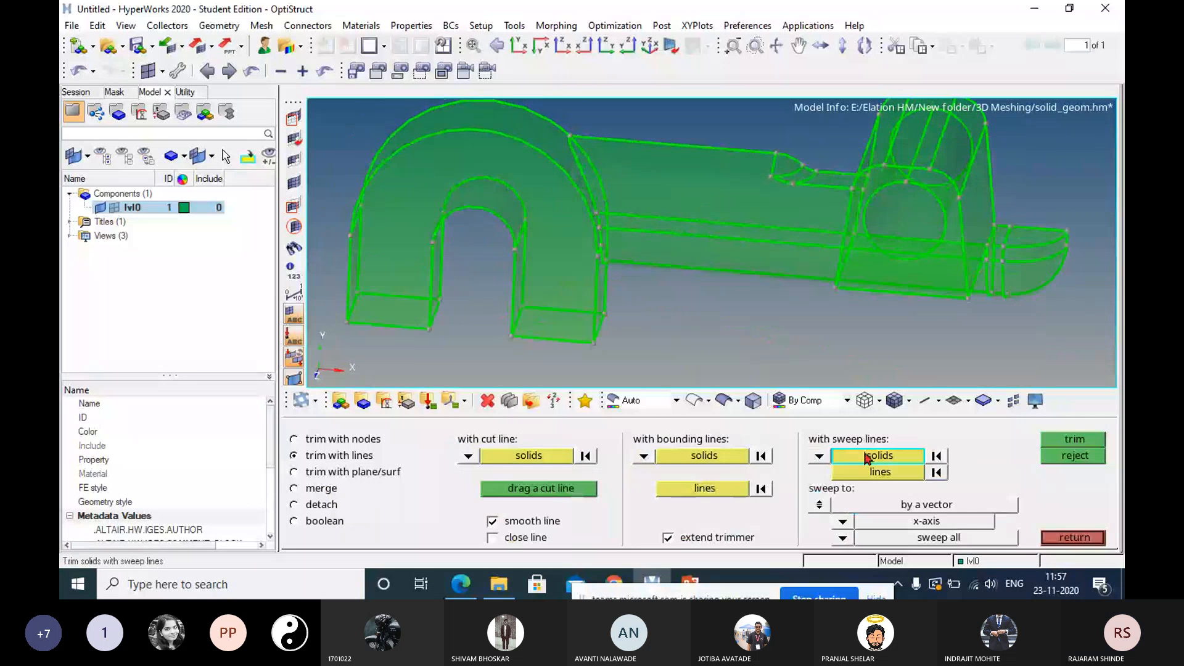
{"action": "left_click", "coordinate": [658, 251]}
{"action": "left_click", "coordinate": [879, 472]}
{"action": "left_click", "coordinate": [695, 221]}
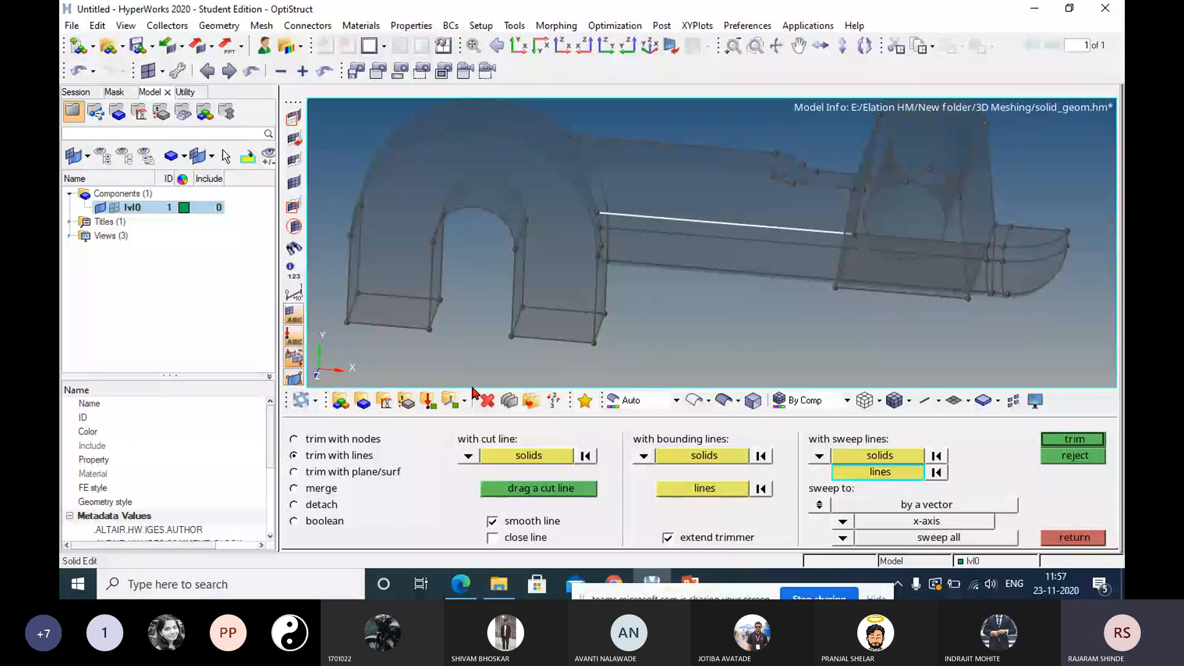
{"action": "mouse_move", "coordinate": [426, 312]}
{"action": "left_mouse_down", "text": "ctrl"}
{"action": "mouse_move", "coordinate": [368, 335]}
{"action": "mouse_move", "coordinate": [561, 288]}
{"action": "left_mouse_up", "text": "ctrl"}
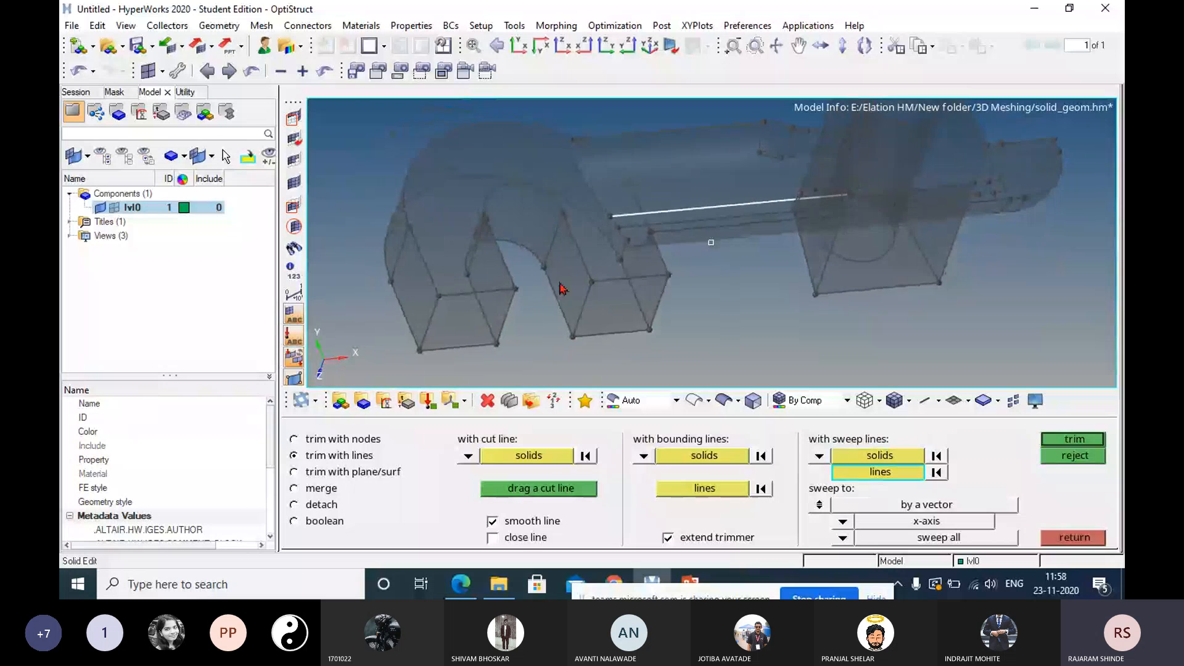
{"action": "left_click_drag", "start_coordinate": [870, 236], "coordinate": [857, 249], "text": "ctrl"}
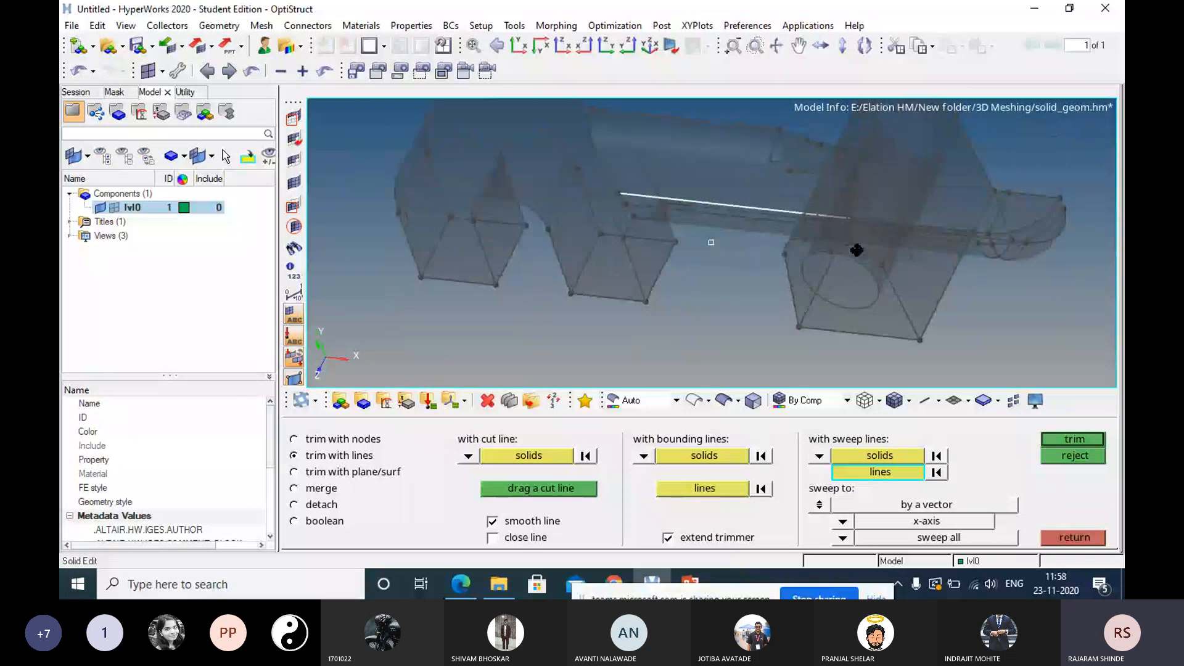
{"action": "left_click_drag", "start_coordinate": [857, 249], "coordinate": [840, 288], "text": "ctrl"}
{"action": "left_click", "coordinate": [843, 521]}
{"action": "left_click", "coordinate": [798, 504]}
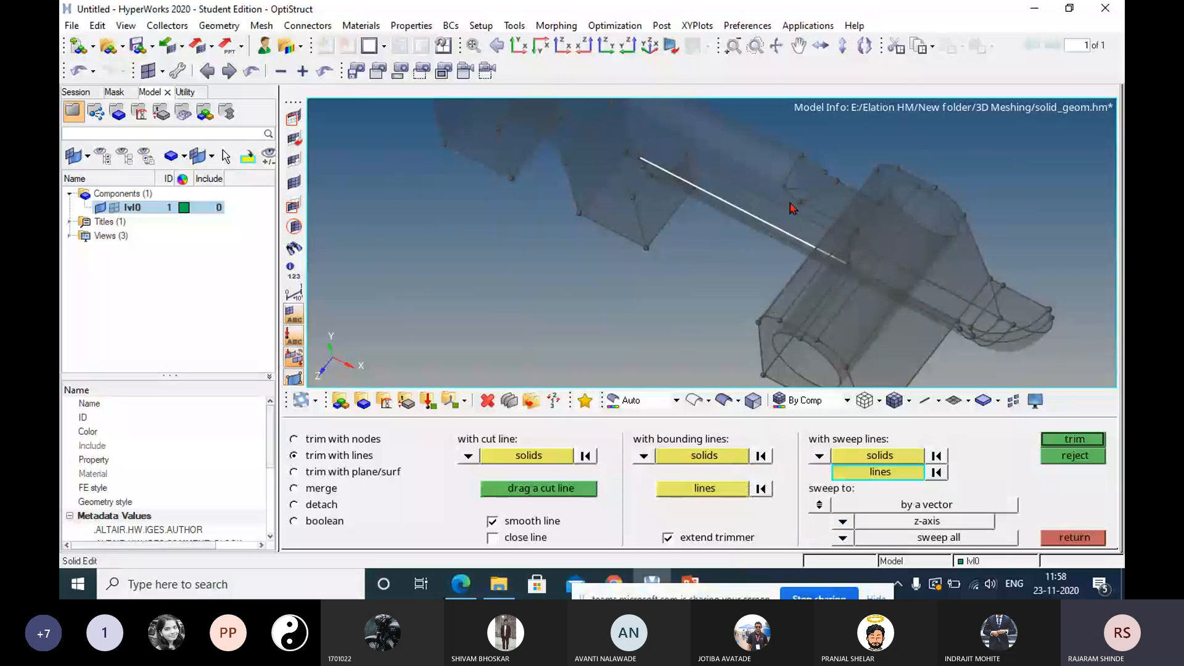
{"action": "left_click", "coordinate": [1073, 440]}
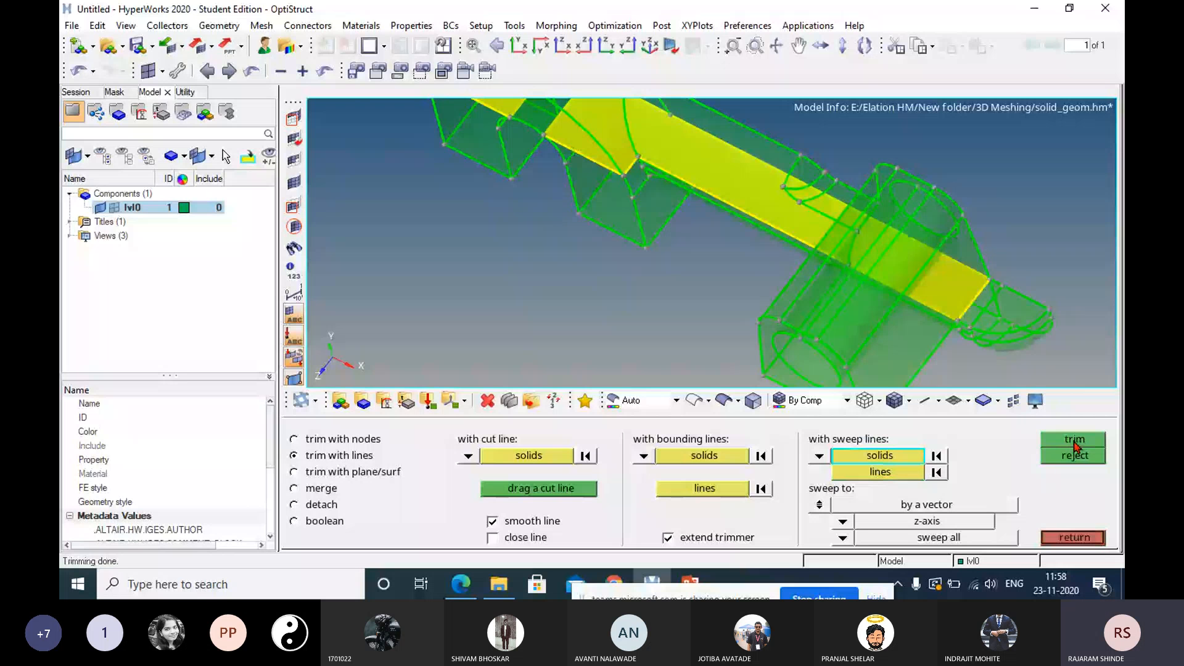
Merge the two lower solids with the upper solid across the horizontal cut through the hook and shaft.
{"action": "left_click_drag", "start_coordinate": [796, 302], "coordinate": [740, 243], "text": "ctrl"}
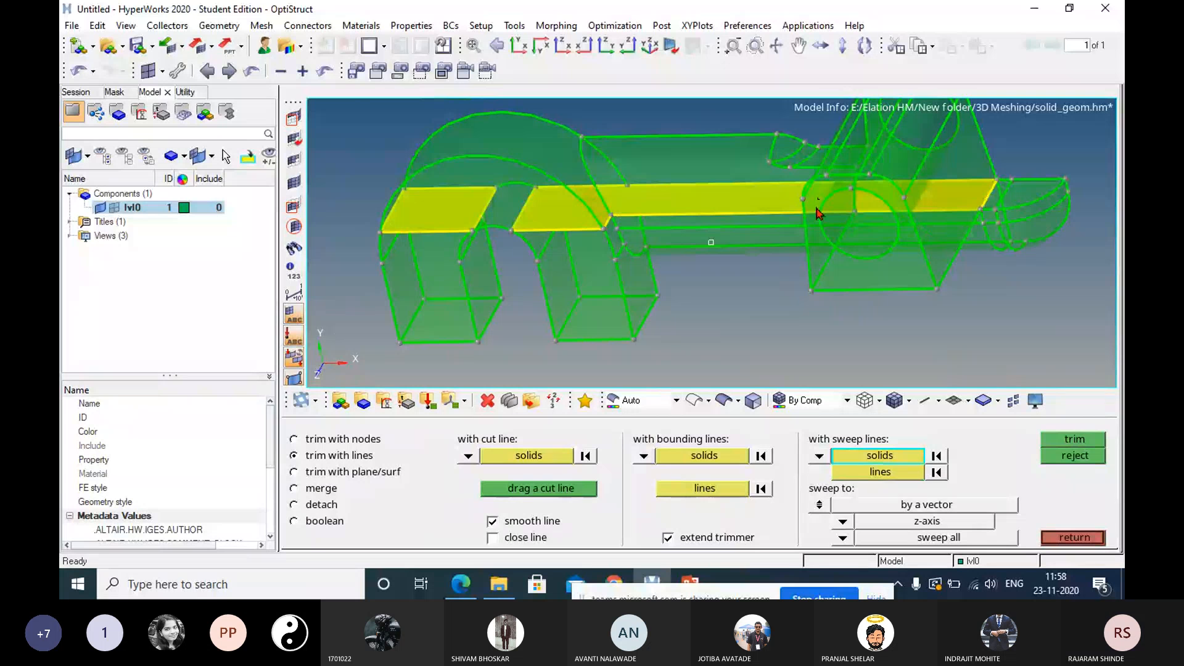
{"action": "left_click", "coordinate": [316, 489]}
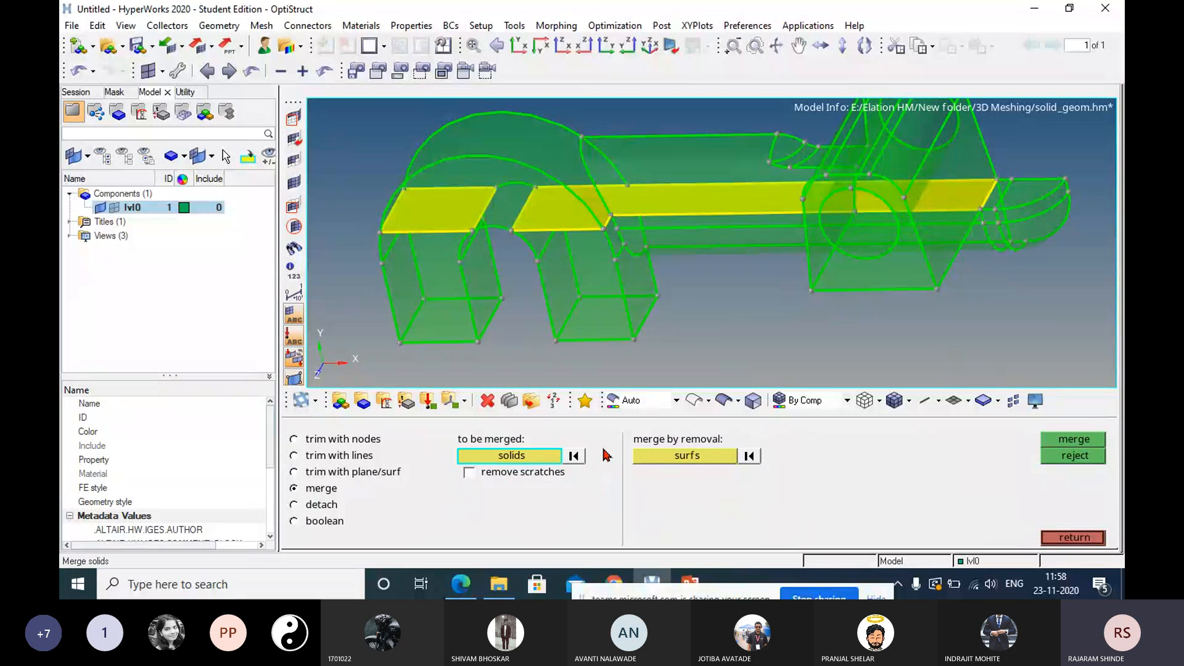
{"action": "left_click", "coordinate": [591, 288]}
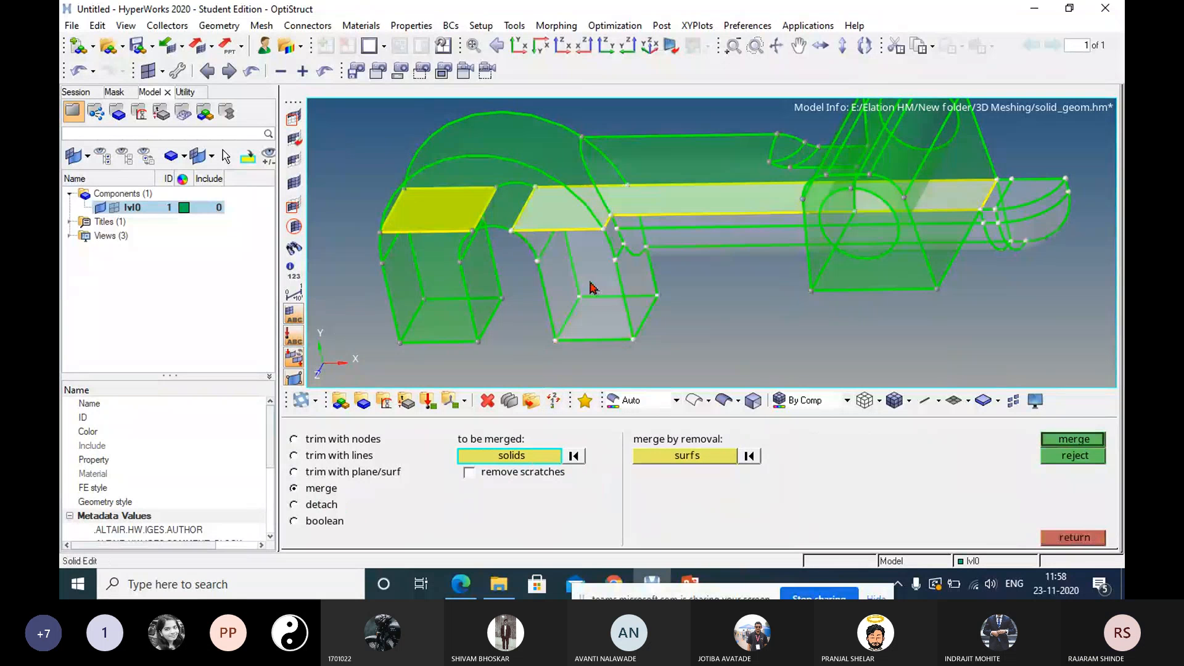
{"action": "left_click", "coordinate": [464, 284]}
{"action": "left_click", "coordinate": [923, 262]}
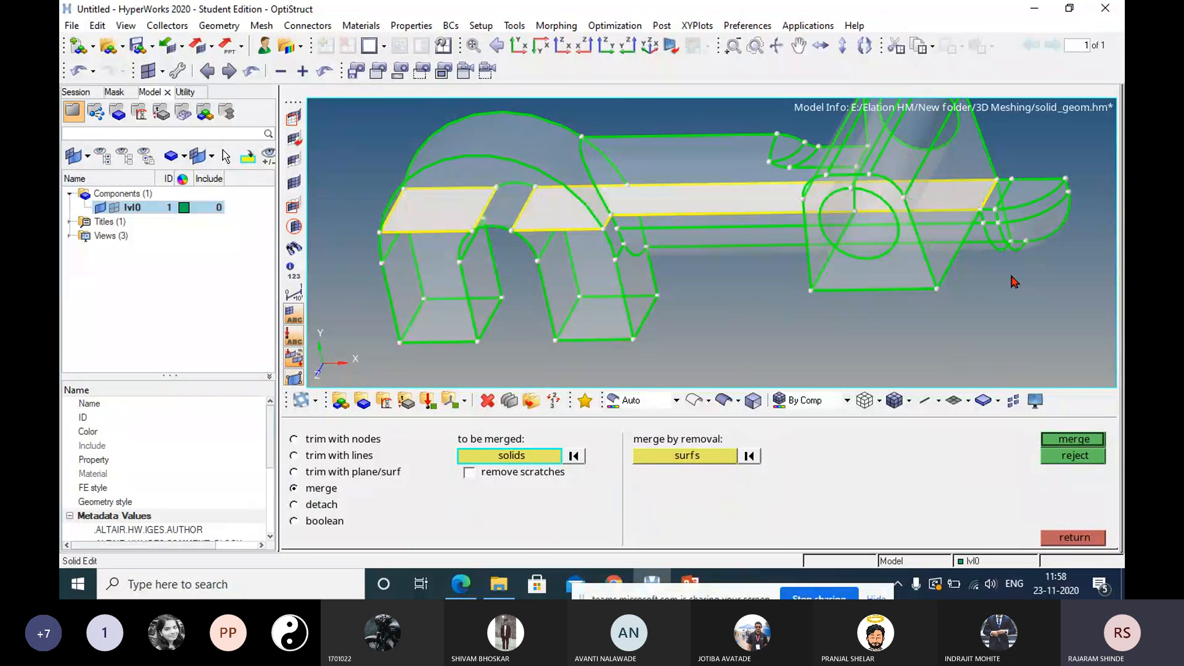
{"action": "left_click", "coordinate": [1089, 444]}
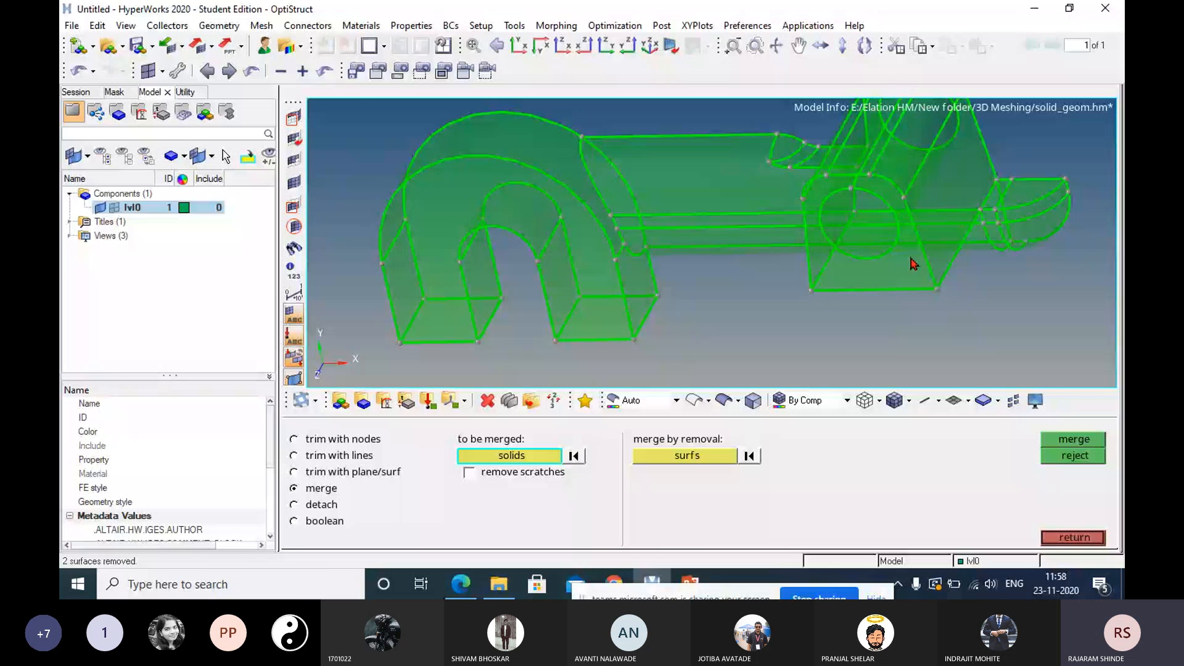
Trim the solid with the hook's outer curved surface where it meets the shaft, using extend trimmer.
{"action": "left_click", "coordinate": [364, 456]}
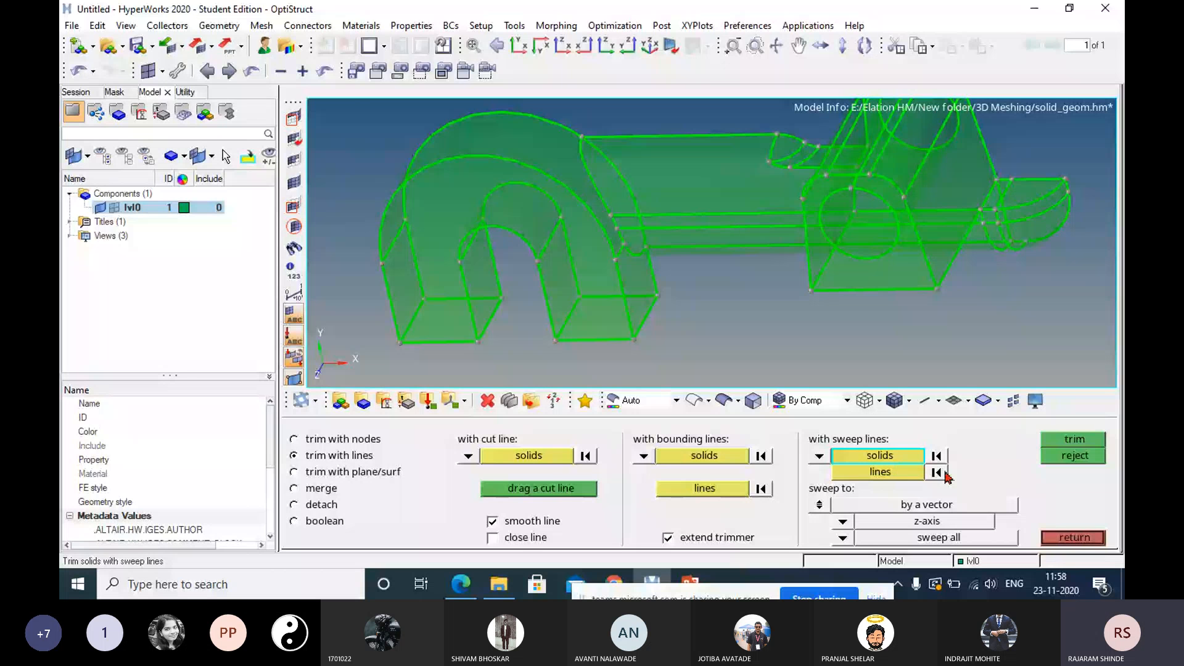
{"action": "left_click", "coordinate": [363, 474]}
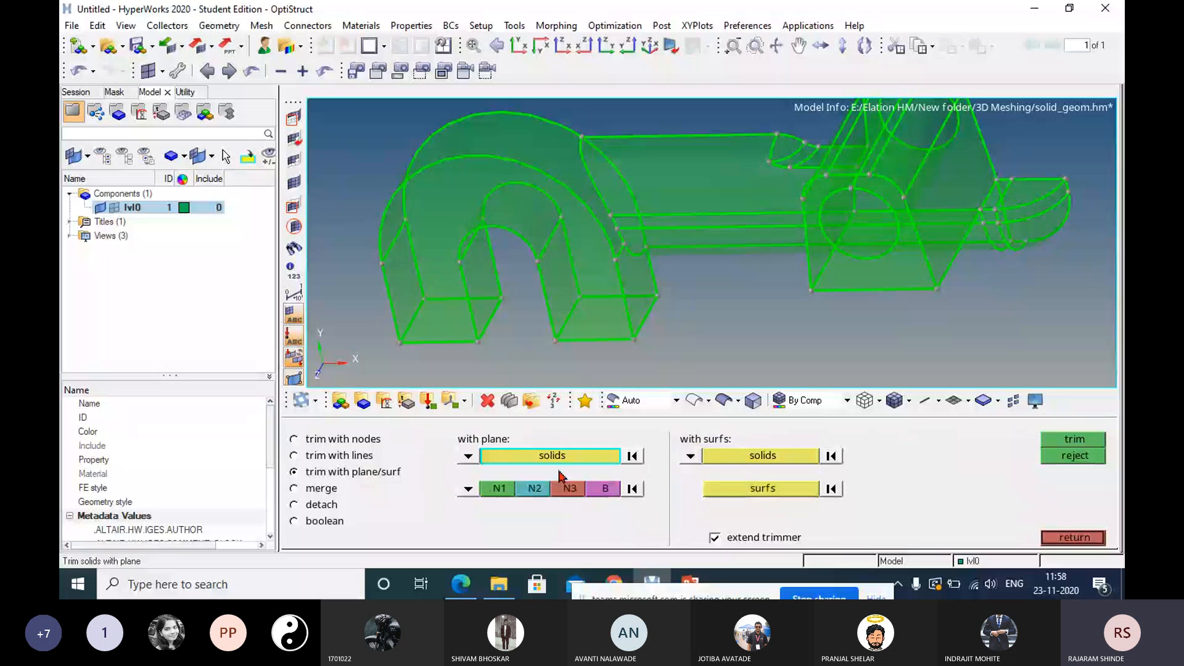
{"action": "left_click", "coordinate": [755, 458]}
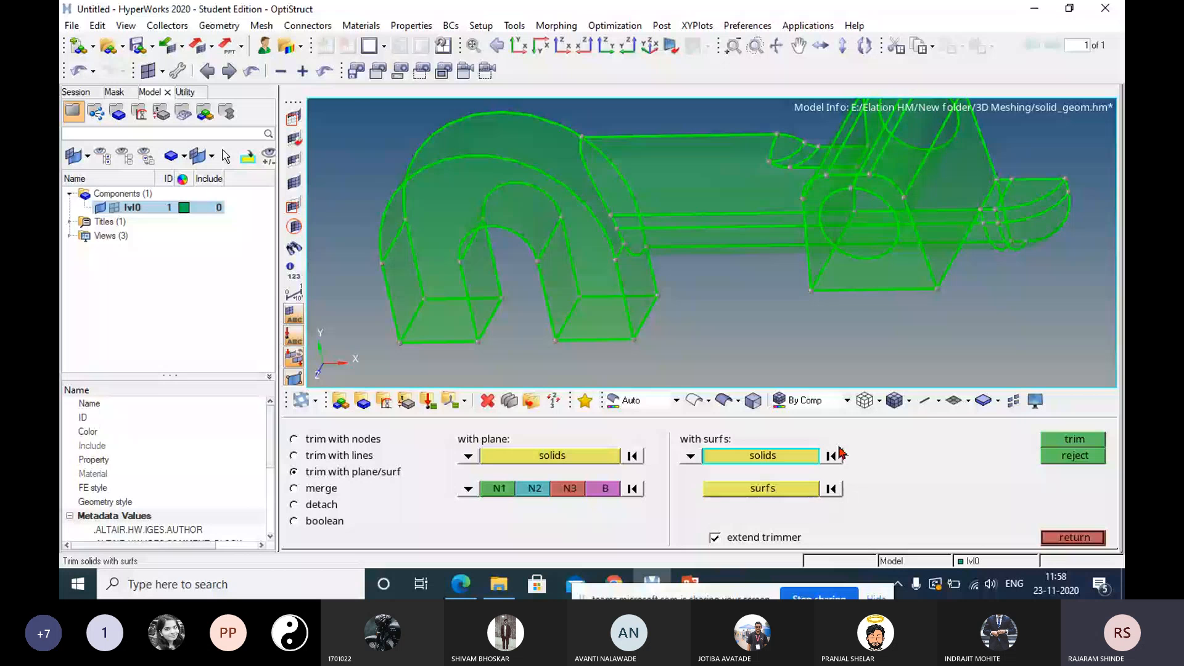
{"action": "left_click", "coordinate": [576, 164]}
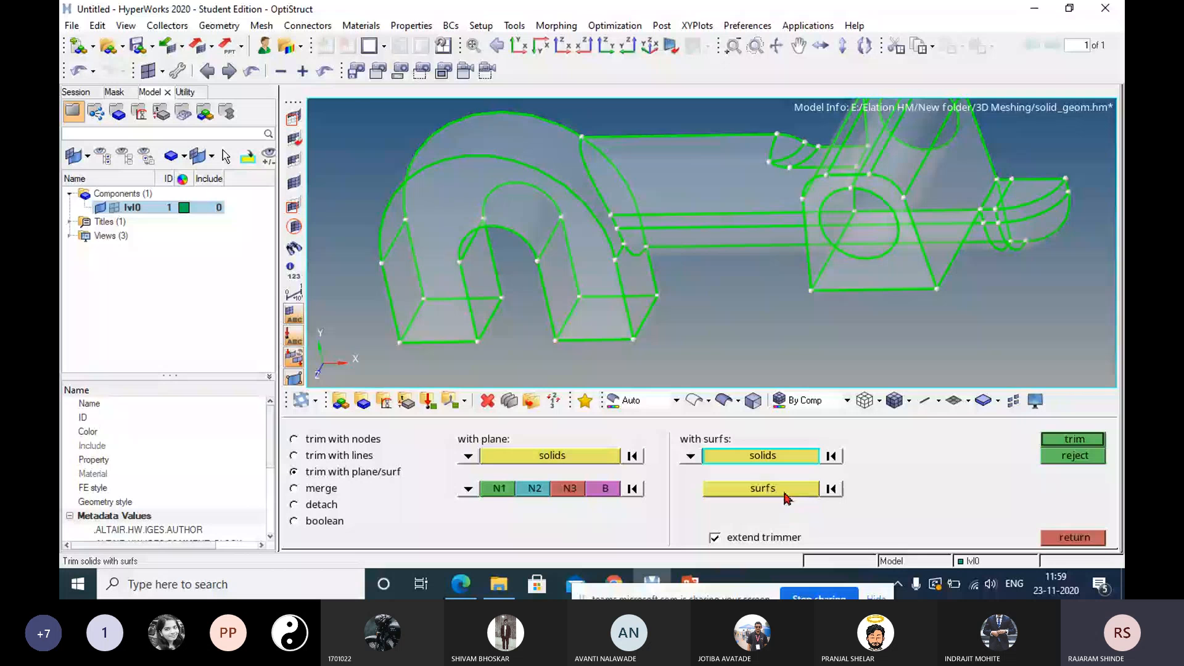
{"action": "left_click", "coordinate": [1059, 444]}
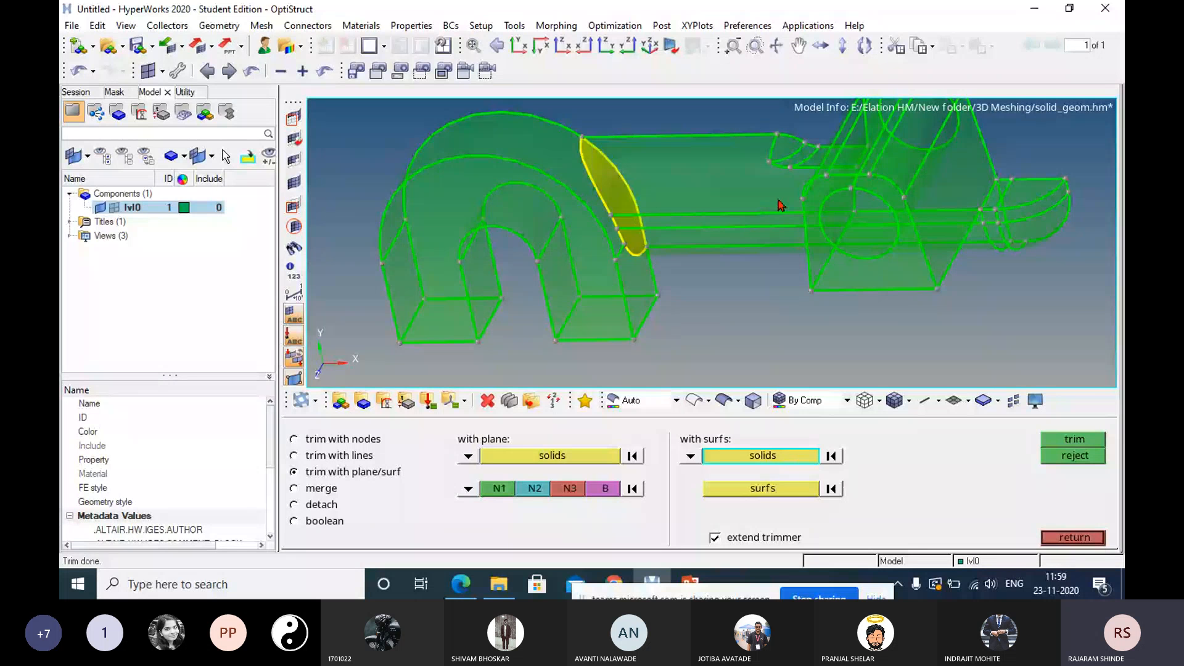
Try to trim the shaft-and-lug solid with the lug's sloping side surface, using extend trimmer, and reject the trim.
{"action": "left_click", "coordinate": [720, 199]}
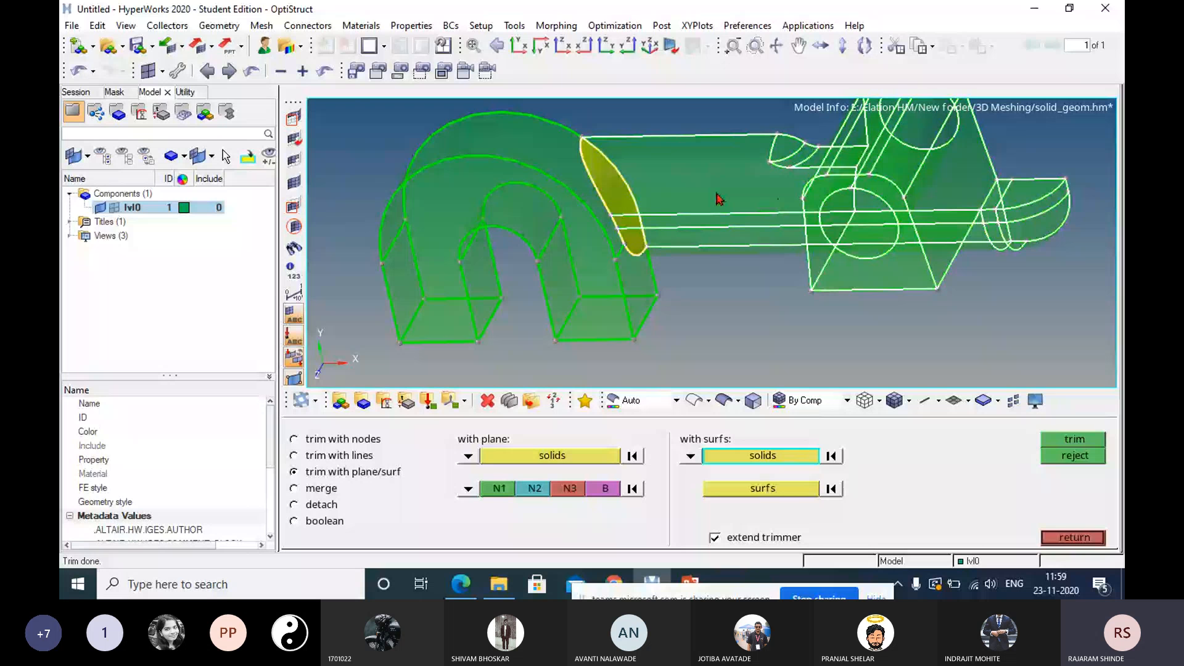
{"action": "middle_click", "coordinate": [960, 174]}
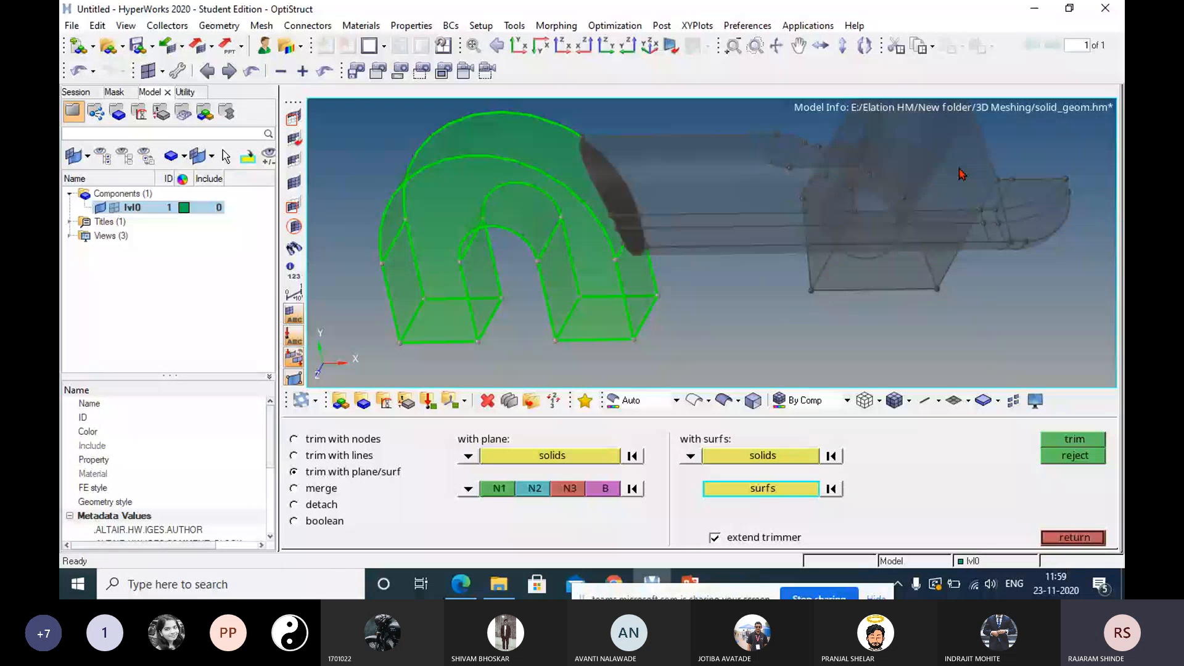
{"action": "left_click", "coordinate": [960, 175]}
{"action": "middle_click", "coordinate": [963, 179]}
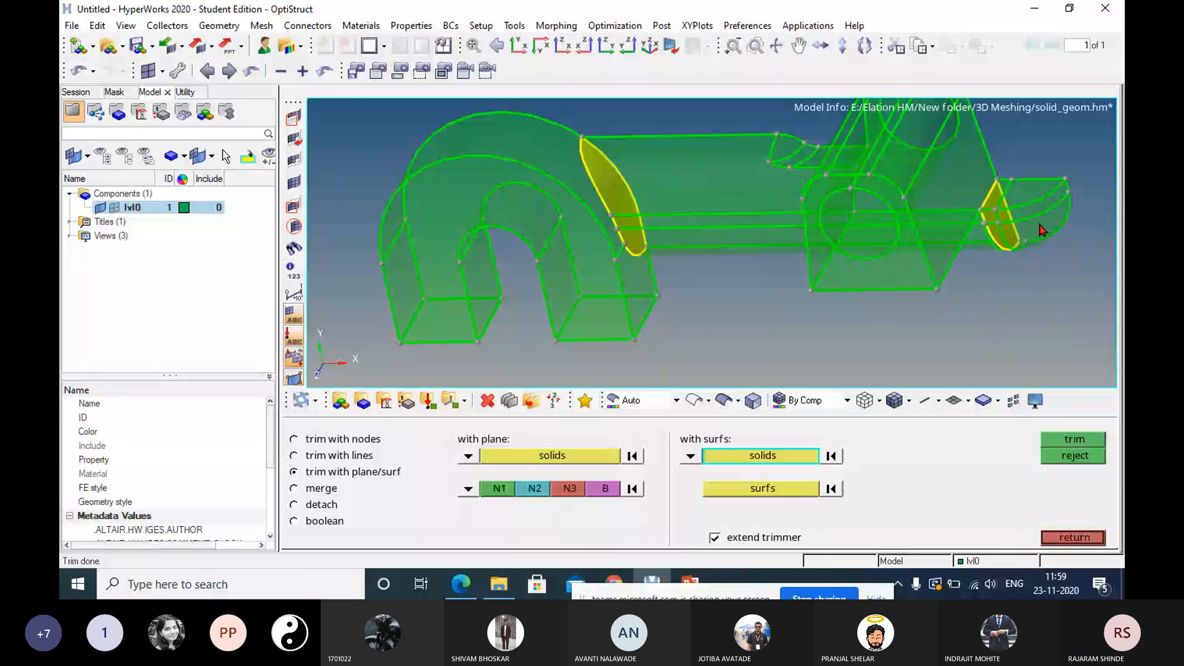
{"action": "left_click", "coordinate": [1074, 455]}
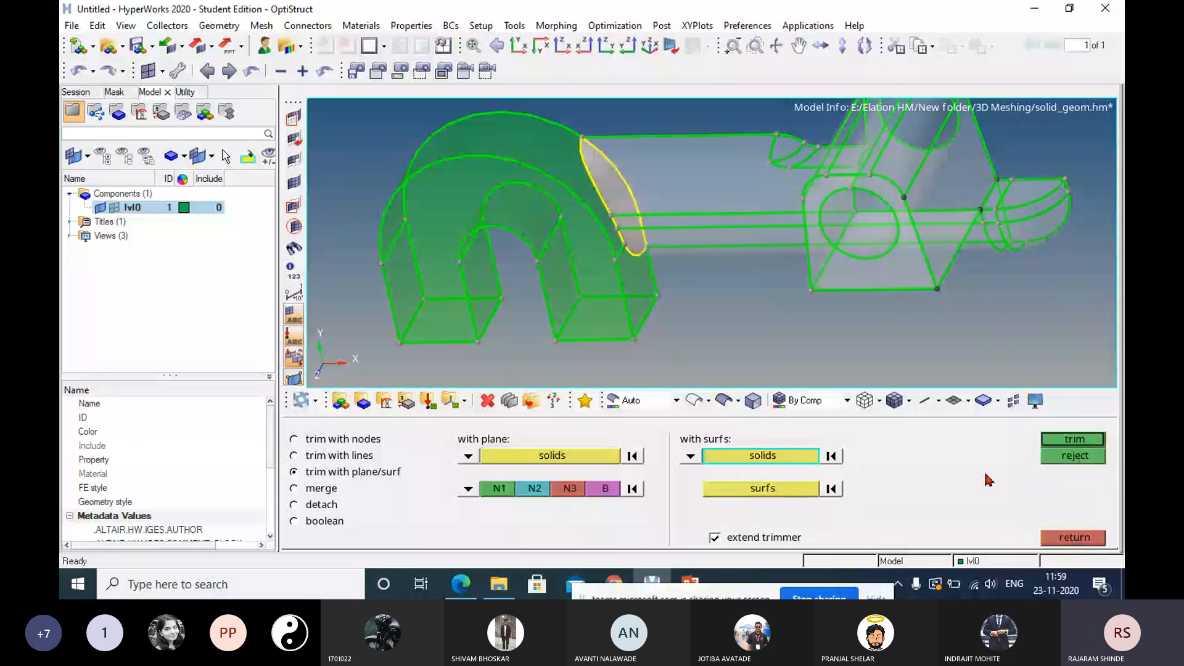
{"action": "left_click", "coordinate": [832, 456]}
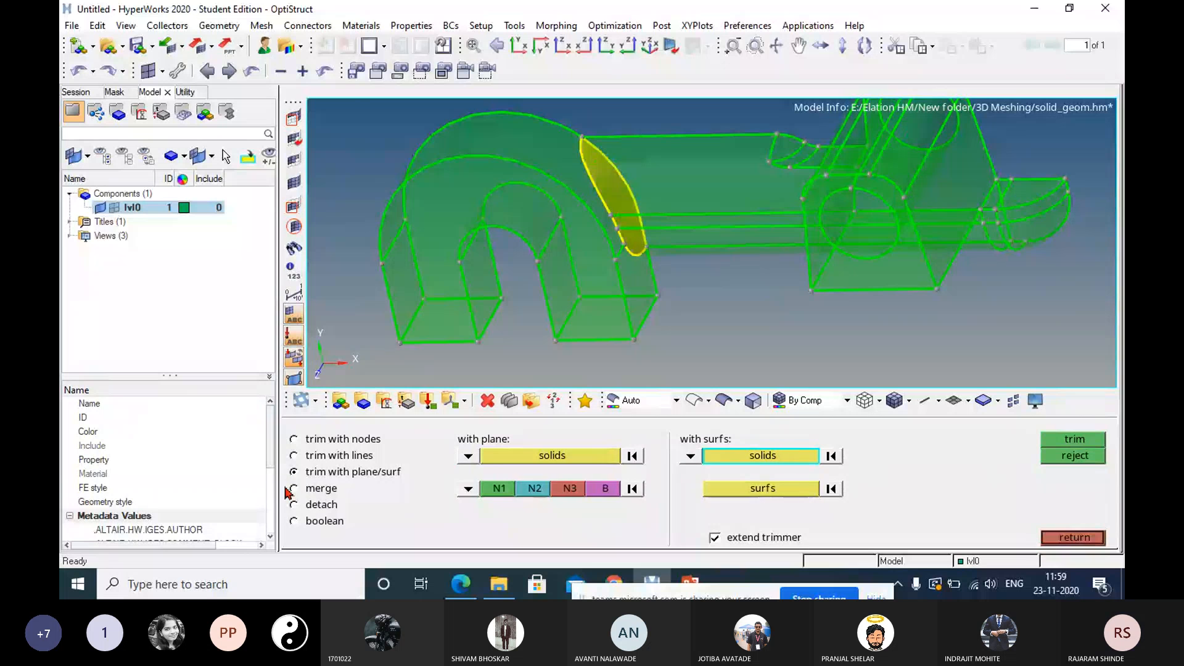
{"action": "left_click", "coordinate": [317, 490]}
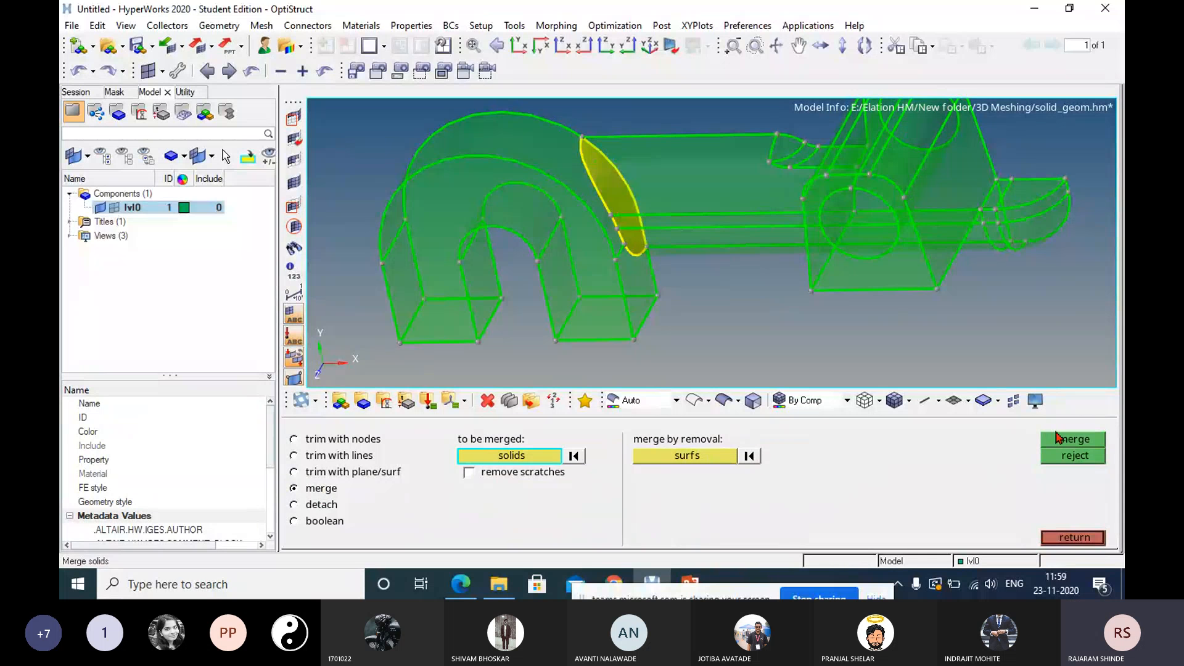
{"action": "left_click", "coordinate": [1074, 439]}
{"action": "left_click", "coordinate": [1075, 537]}
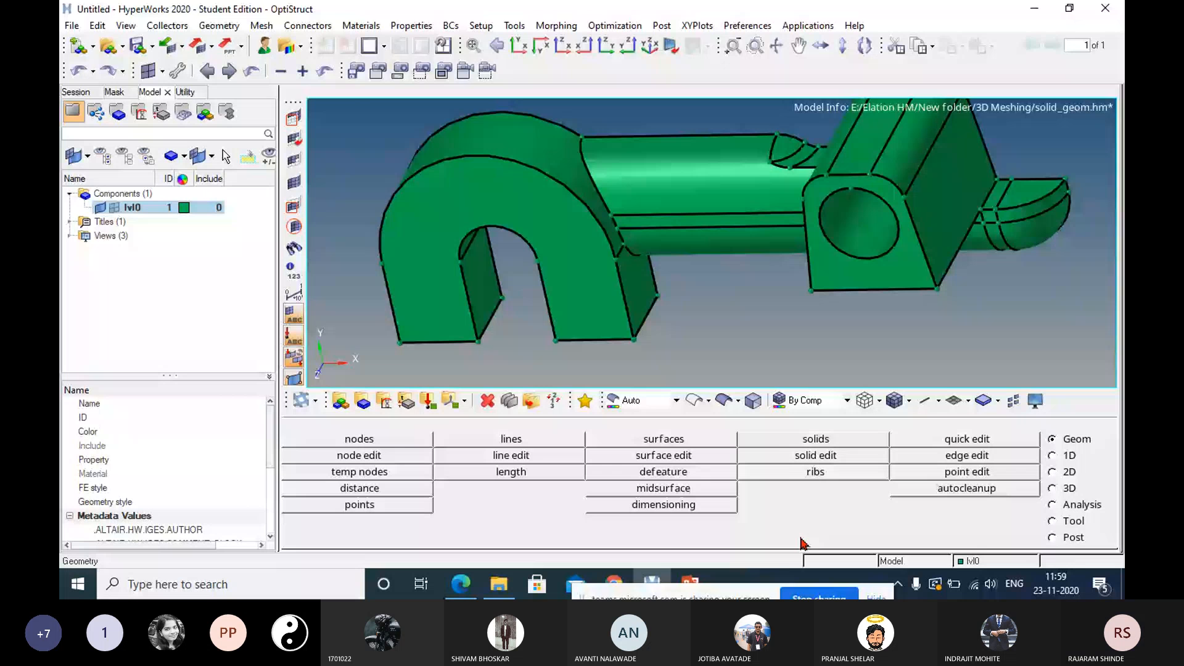
Switch to the Microsoft Teams meeting, look through the participant list, and return to HyperWorks.
{"action": "left_click", "coordinate": [616, 581]}
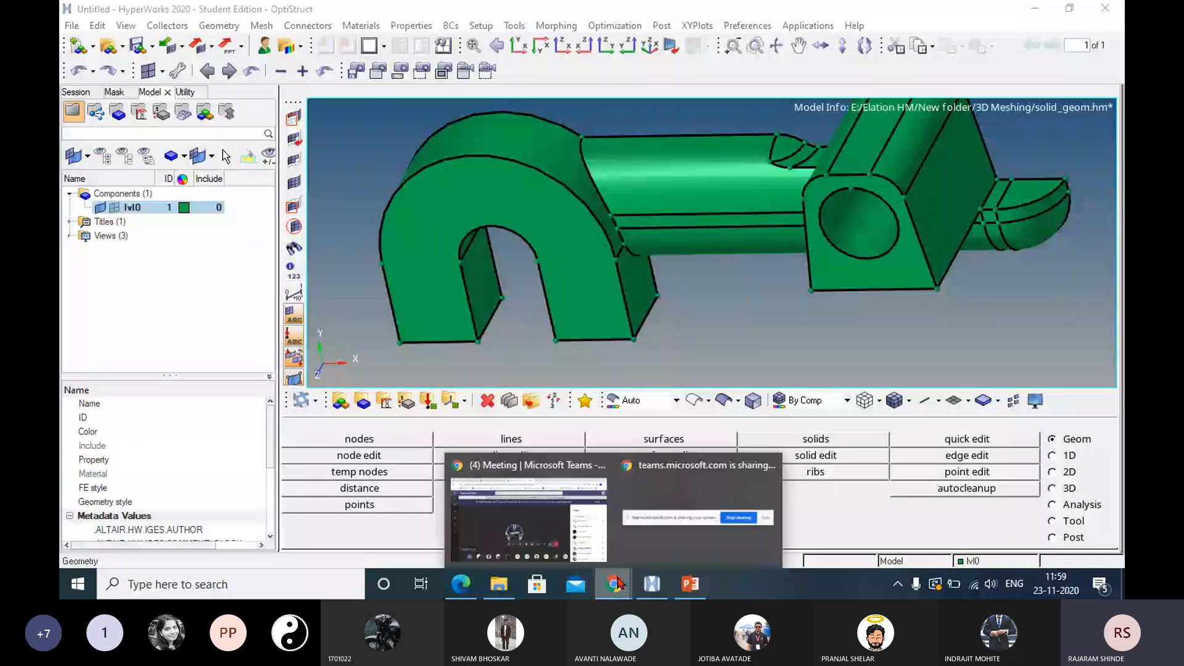
{"action": "left_click", "coordinate": [529, 518]}
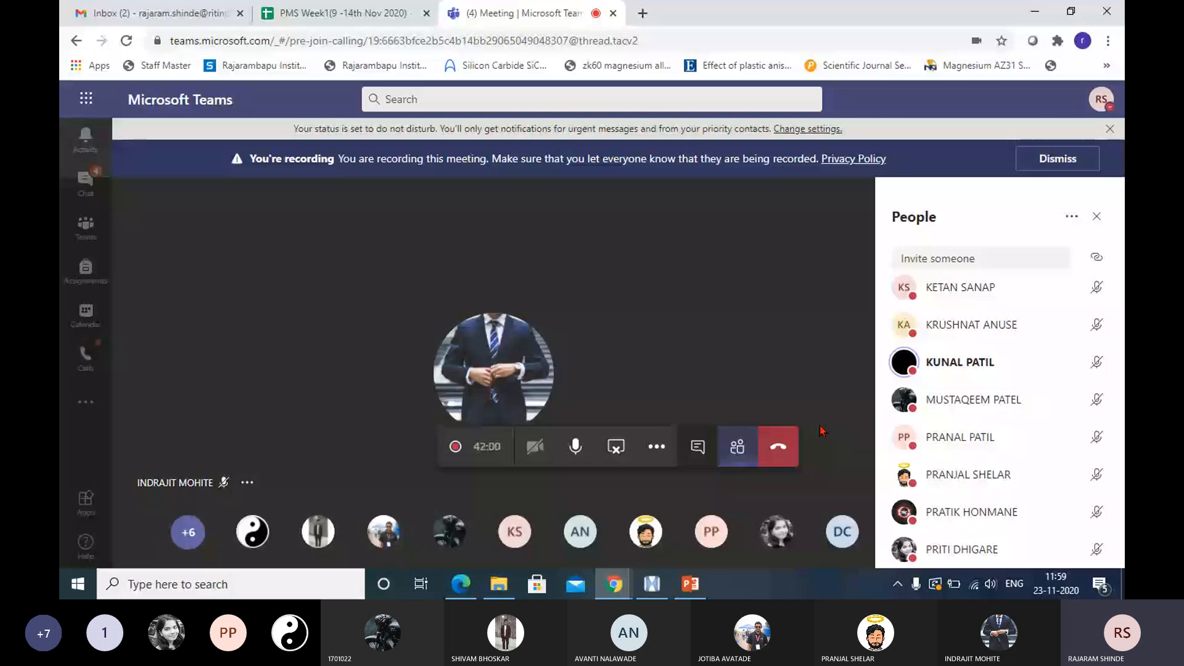
{"action": "scroll", "coordinate": [1026, 389], "scroll_direction": "down", "scroll_amount": 3}
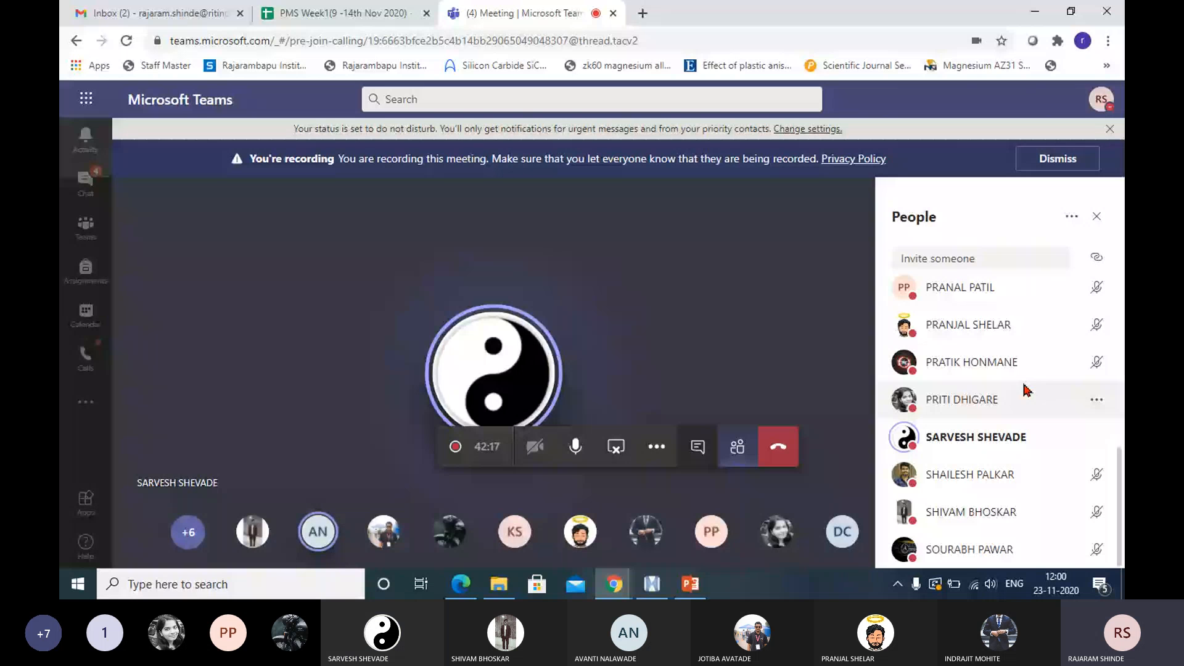
{"action": "left_click", "coordinate": [650, 587]}
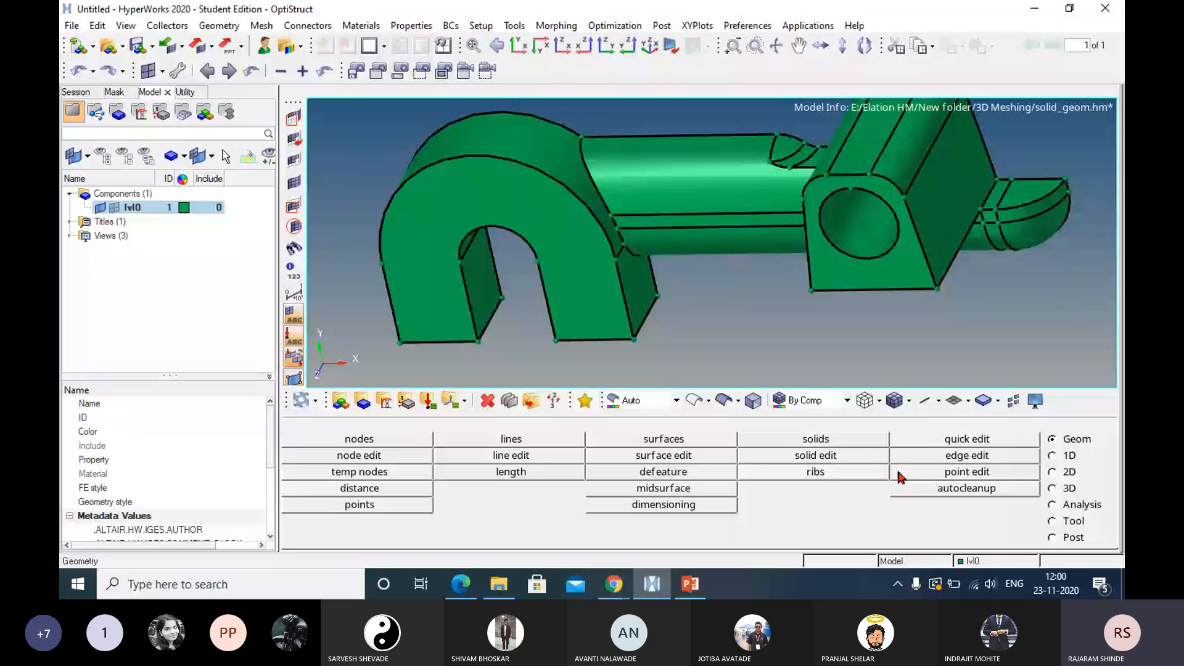
Merge the hook solid with the shaft solid across the curved cut between them.
{"action": "left_click", "coordinate": [816, 455]}
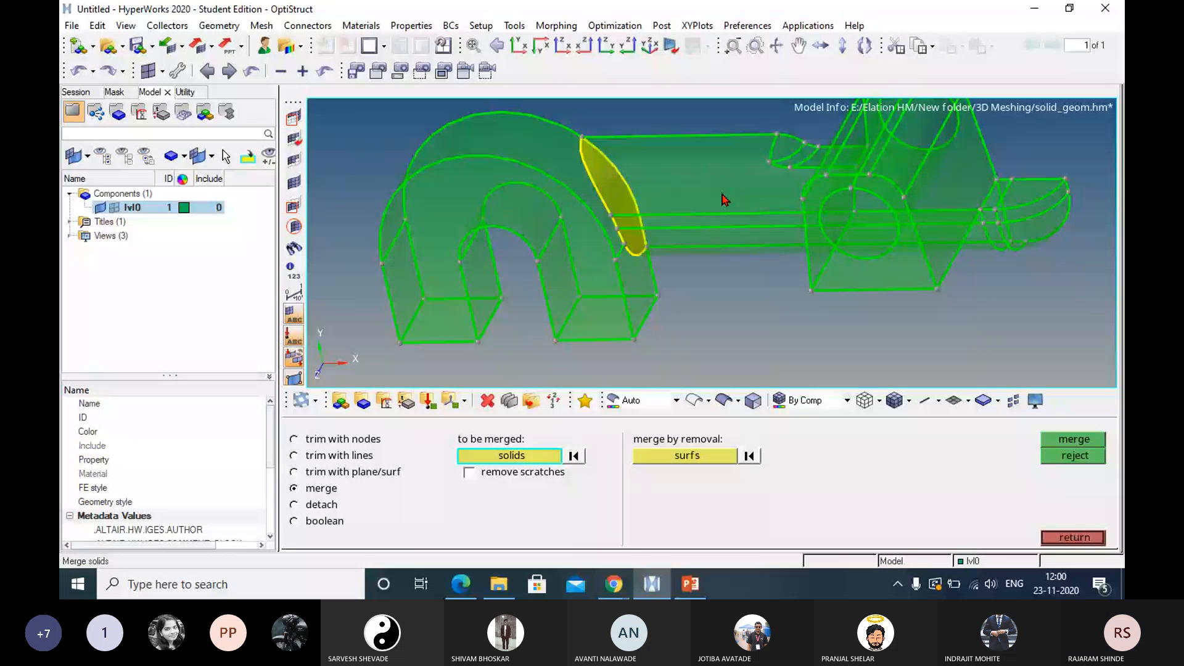
{"action": "left_click", "coordinate": [1056, 440]}
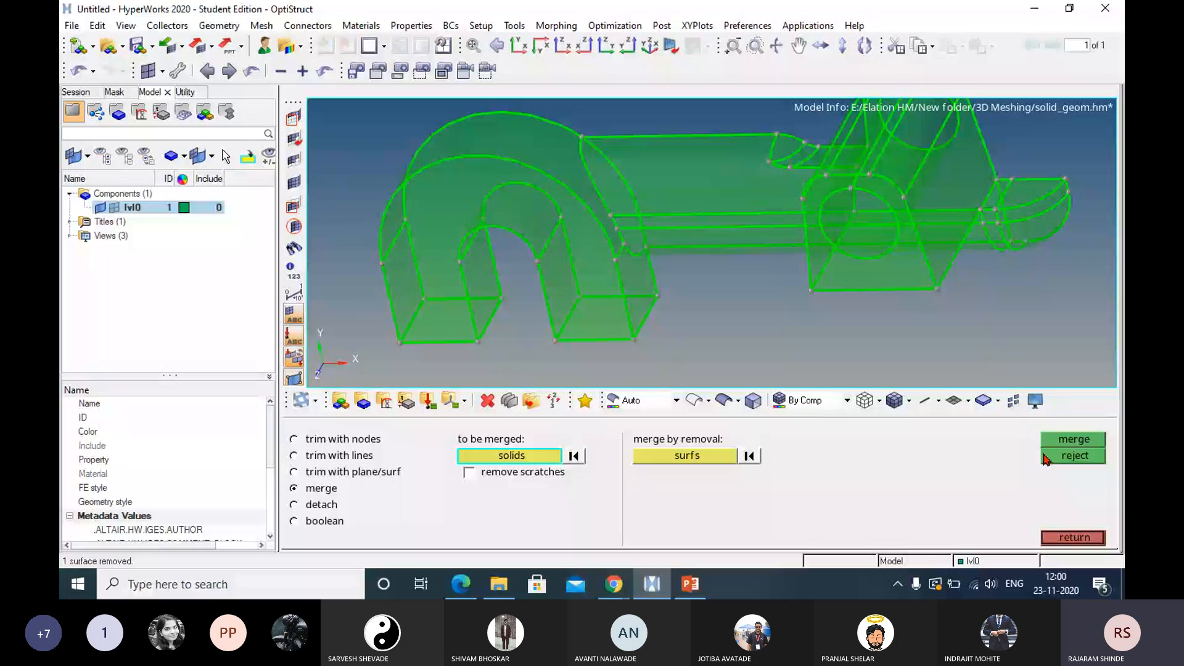
{"action": "left_click", "coordinate": [362, 473]}
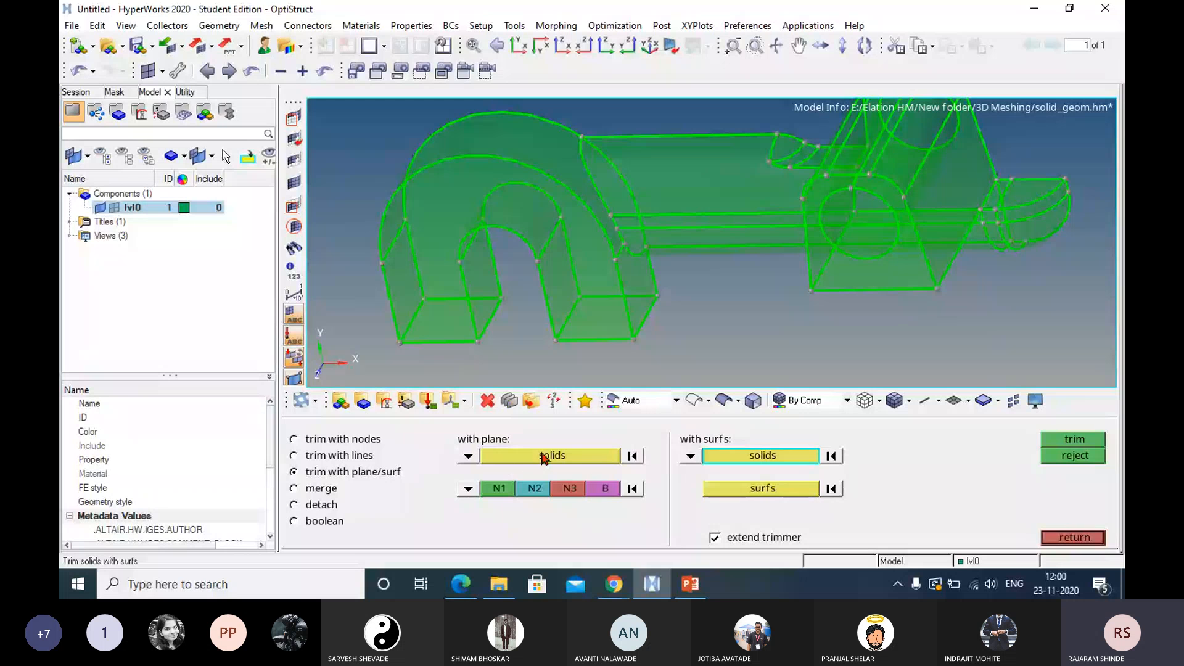
{"action": "left_click", "coordinate": [586, 457]}
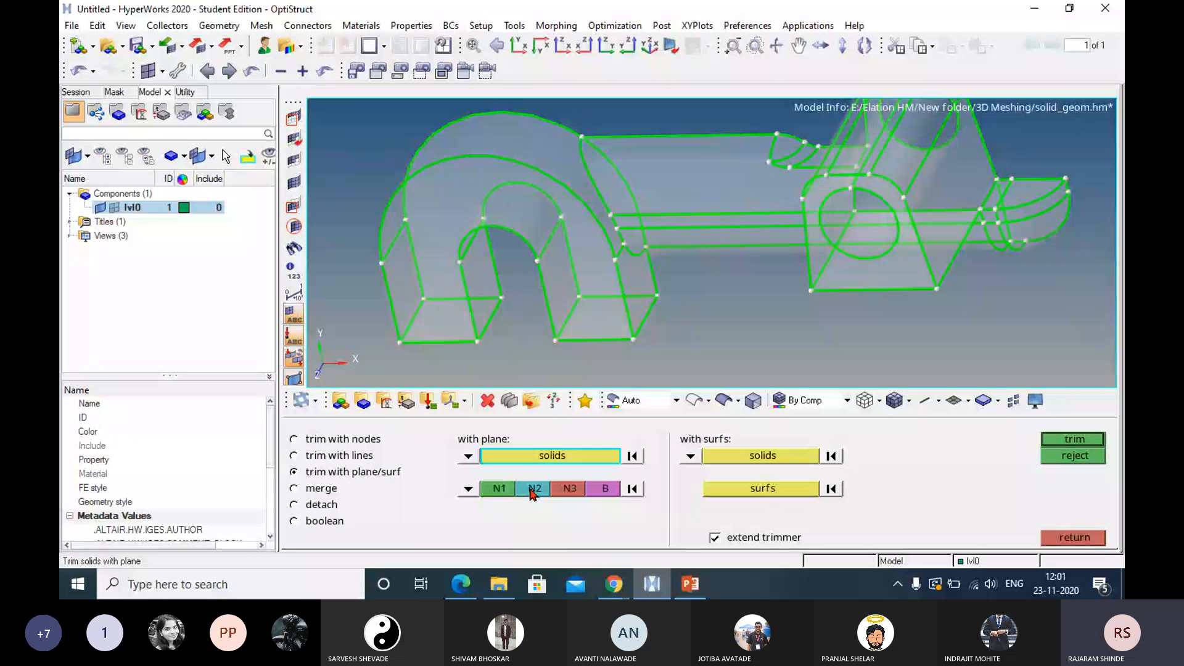
{"action": "left_click", "coordinate": [1083, 539]}
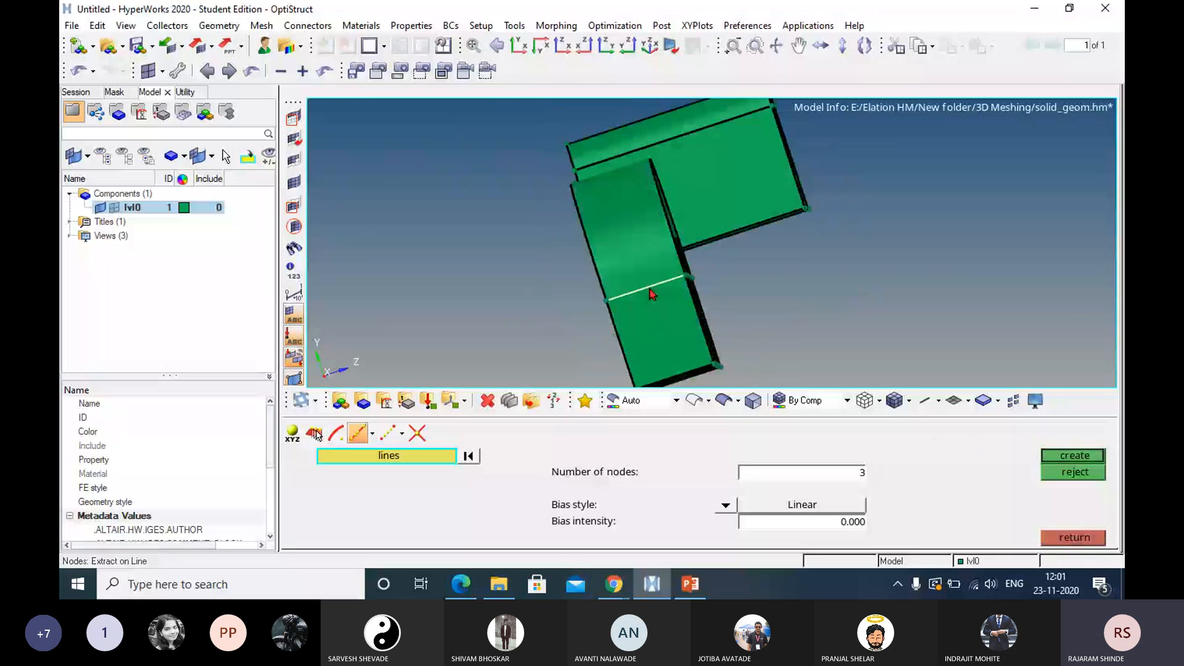
Create 3 linearly spaced nodes on both the outer and inner edge lines where the hook's free arm meets its bend.
{"action": "left_click", "coordinate": [1073, 460]}
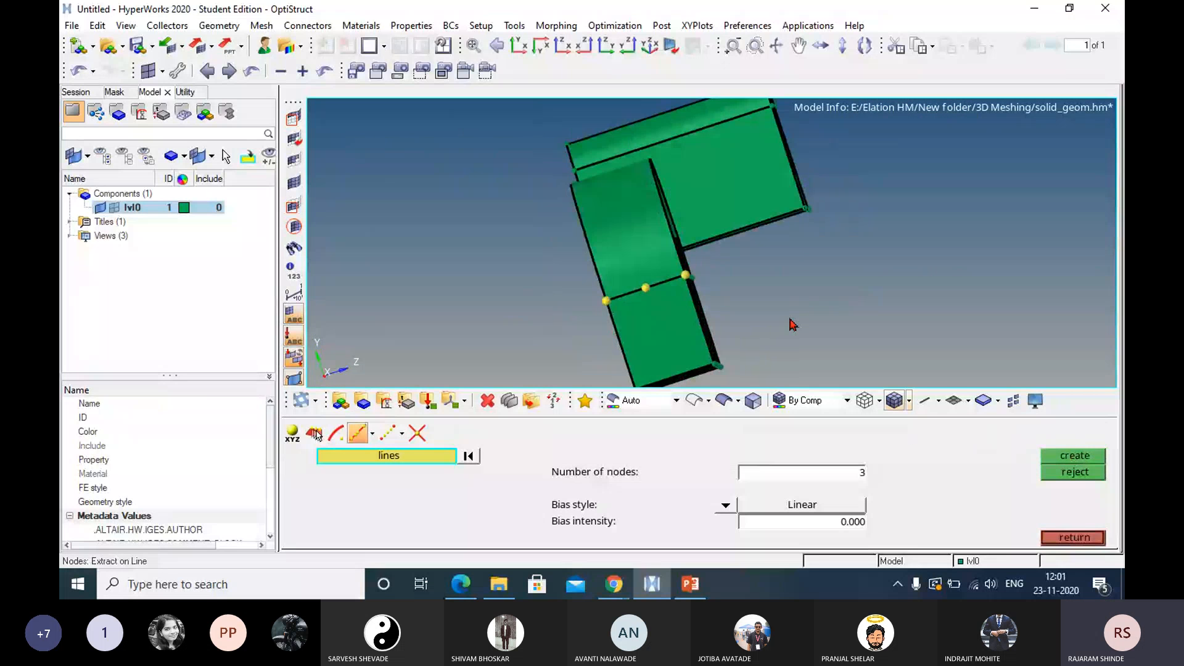
{"action": "left_click_drag", "start_coordinate": [793, 324], "coordinate": [554, 288], "text": "ctrl"}
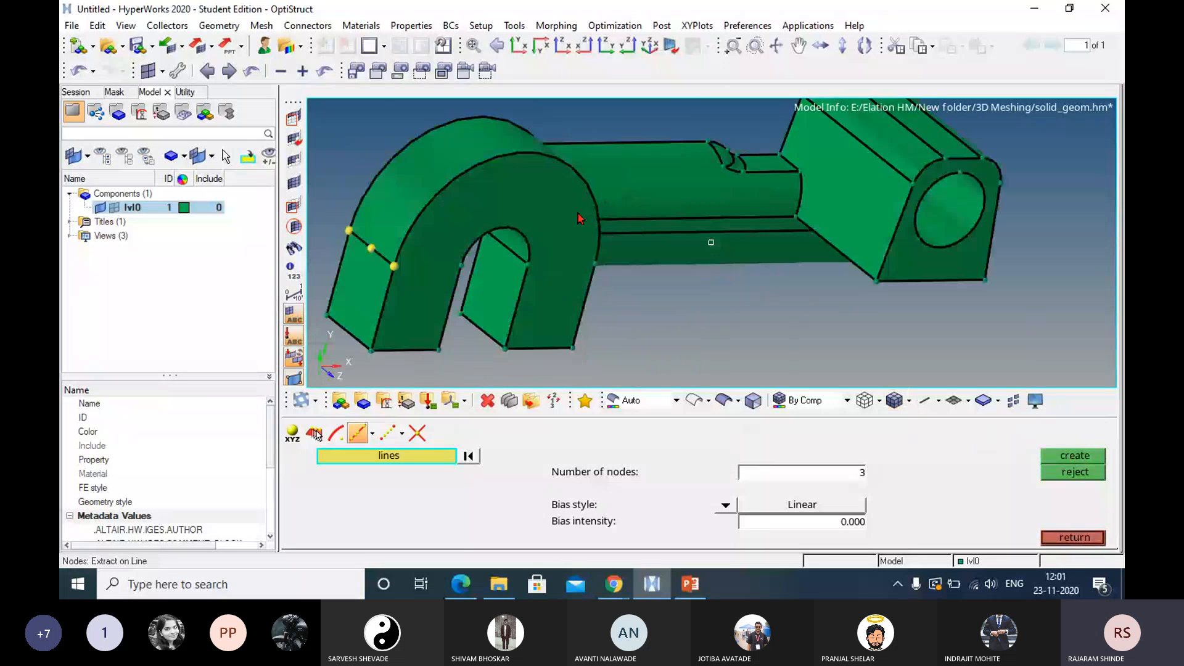
{"action": "left_click_drag", "start_coordinate": [581, 222], "coordinate": [484, 308], "text": "ctrl"}
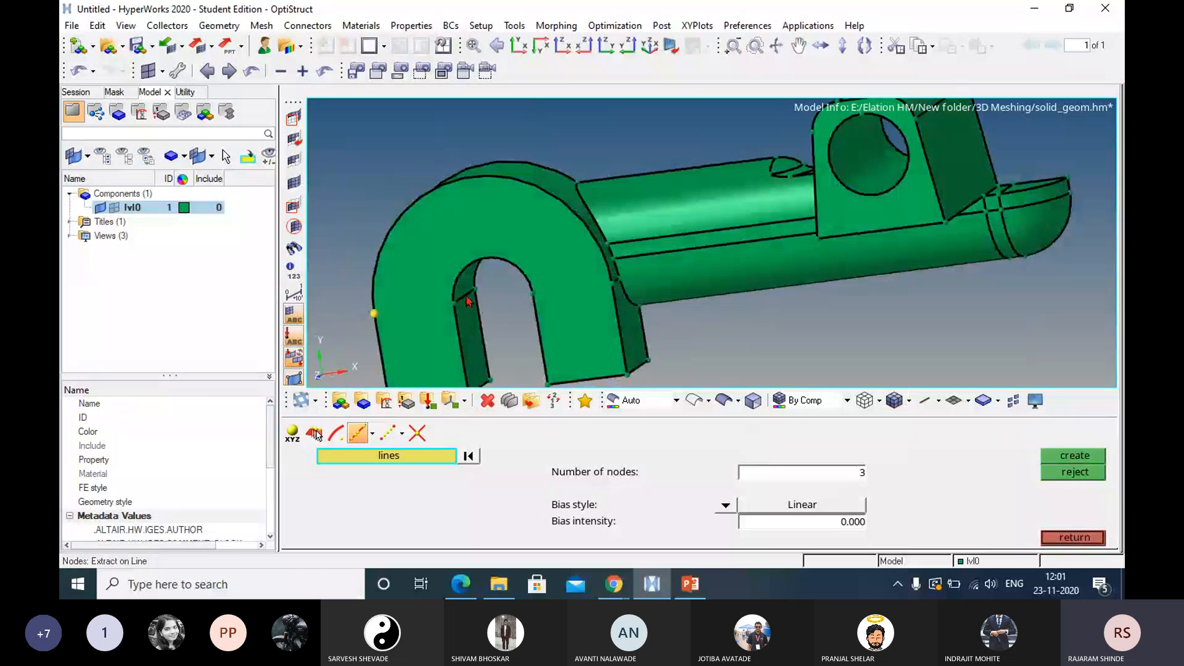
{"action": "left_click", "coordinate": [470, 299]}
{"action": "left_click", "coordinate": [1073, 459]}
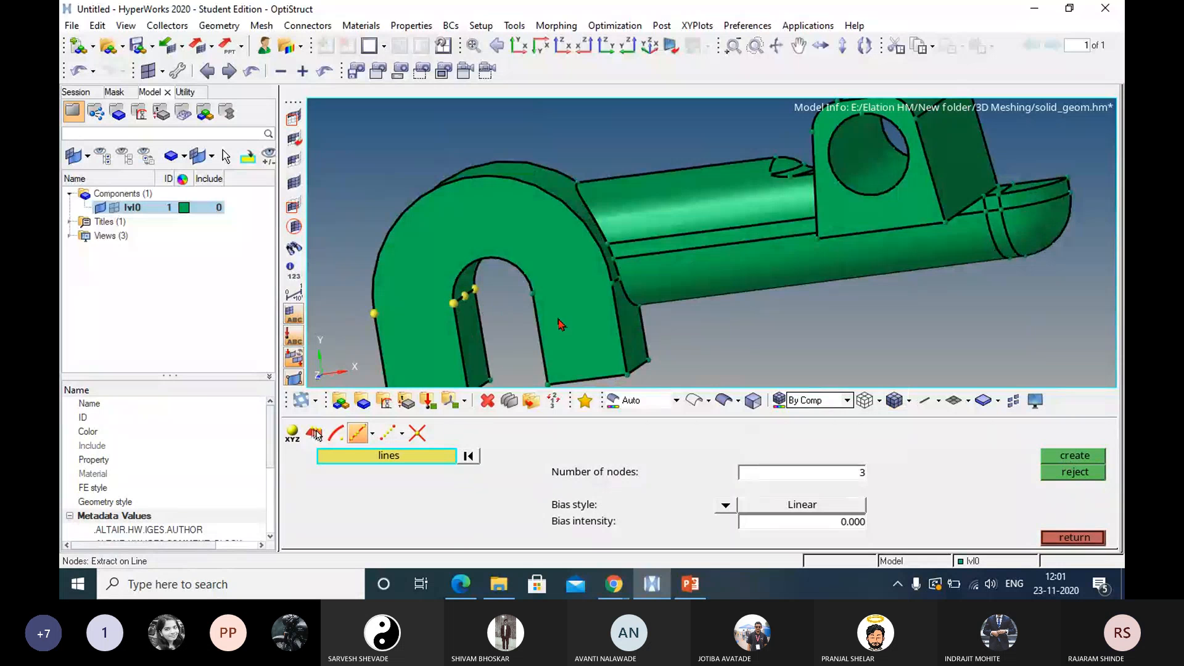
{"action": "right_click_drag", "start_coordinate": [501, 281], "coordinate": [689, 259], "text": "ctrl"}
{"action": "left_click_drag", "start_coordinate": [643, 266], "coordinate": [713, 304], "text": "ctrl"}
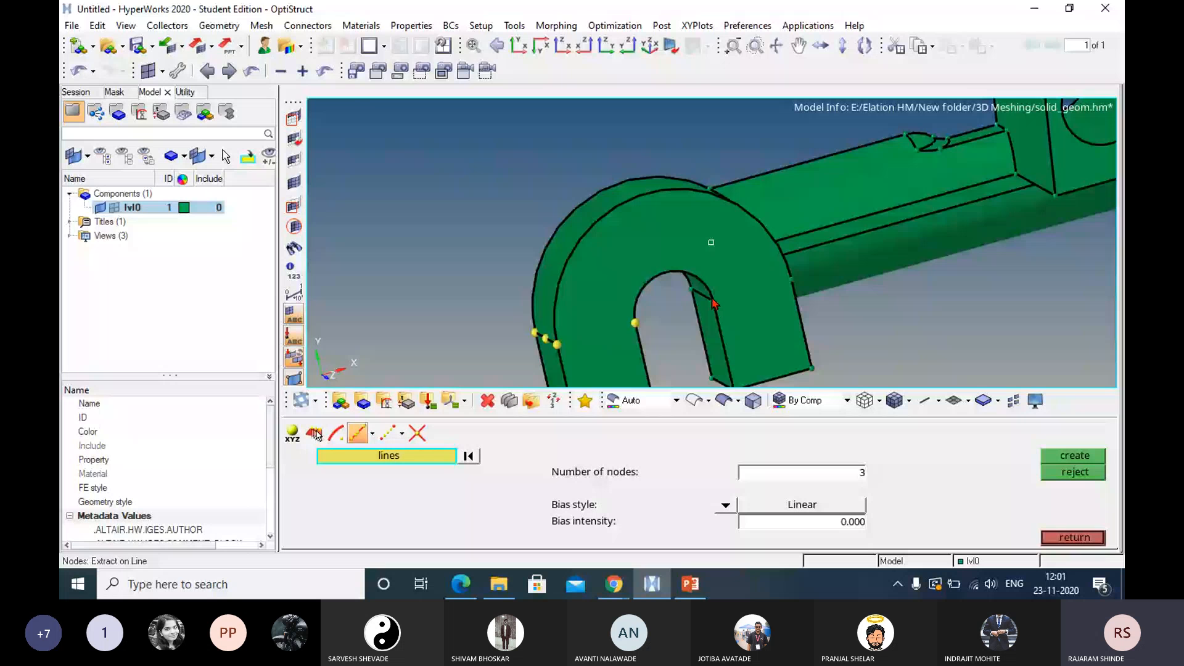
{"action": "right_click_drag", "start_coordinate": [714, 304], "coordinate": [768, 250], "text": "ctrl"}
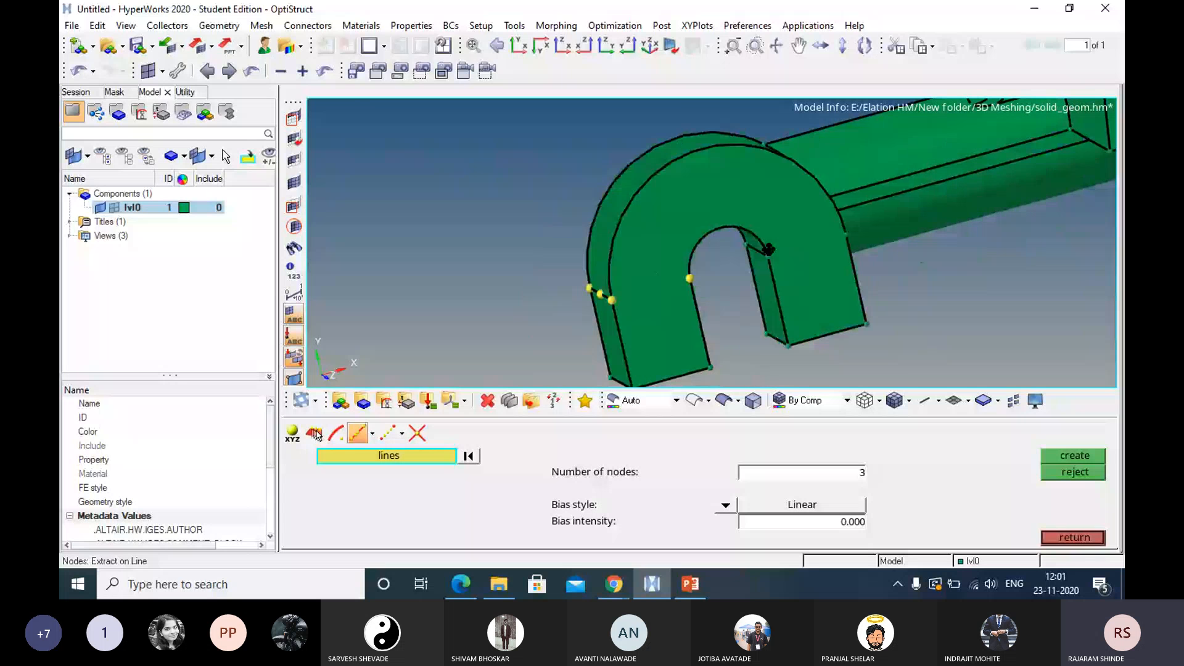
{"action": "left_click_drag", "start_coordinate": [768, 250], "coordinate": [788, 223], "text": "ctrl"}
{"action": "left_click", "coordinate": [1073, 538]}
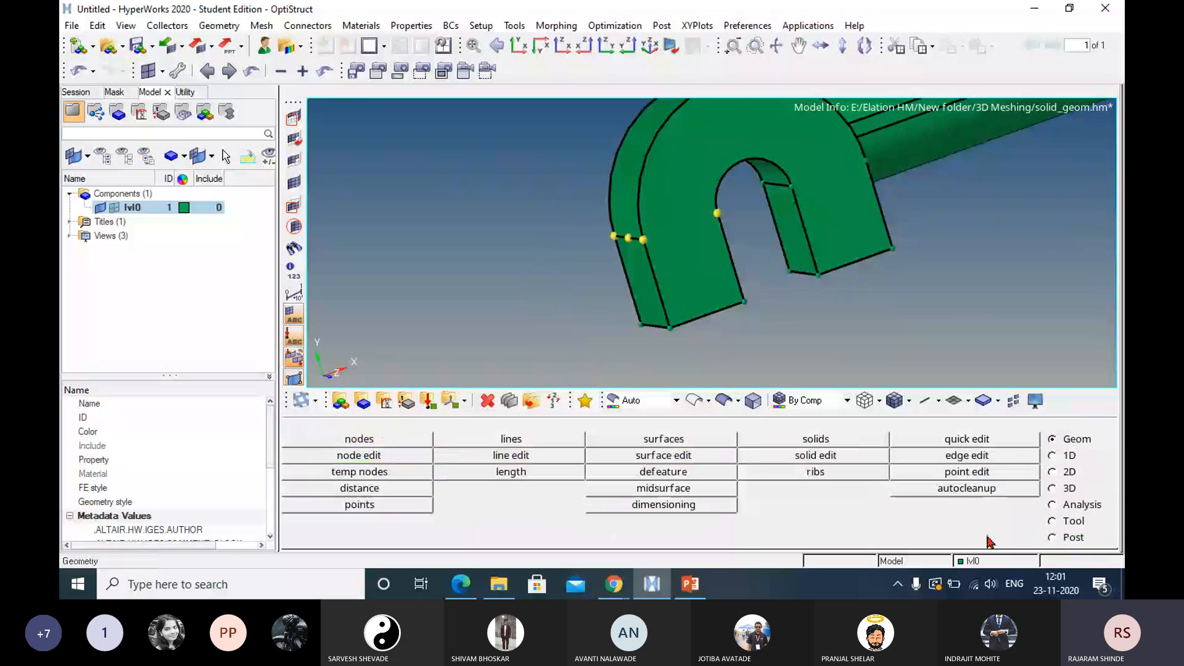
Trim the solid with a plane through two outer nodes and one inner node across the hook's free arm, and undo the cut.
{"action": "left_click", "coordinate": [823, 459]}
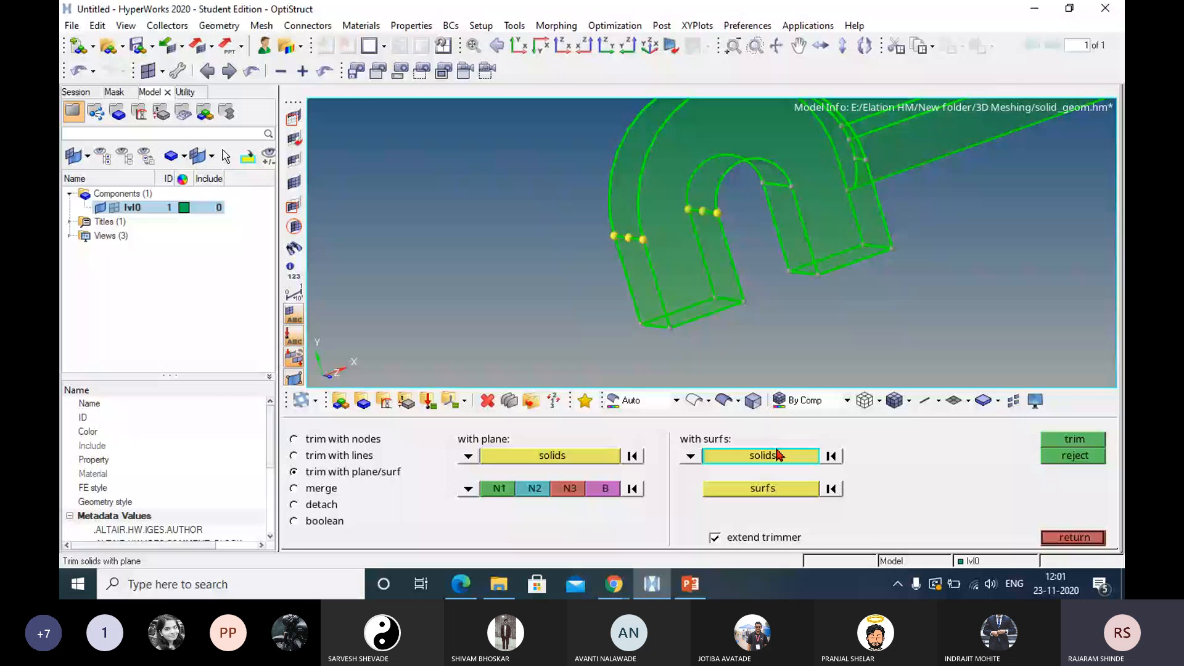
{"action": "right_click_drag", "start_coordinate": [704, 273], "coordinate": [618, 306], "text": "ctrl"}
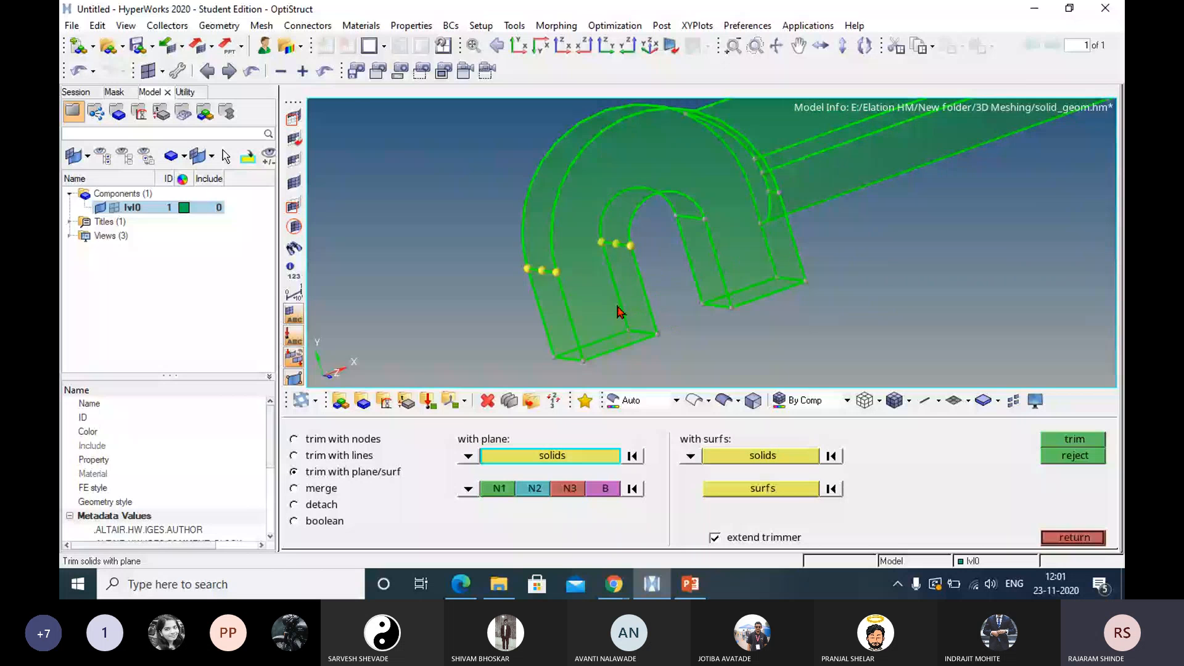
{"action": "left_click", "coordinate": [493, 489]}
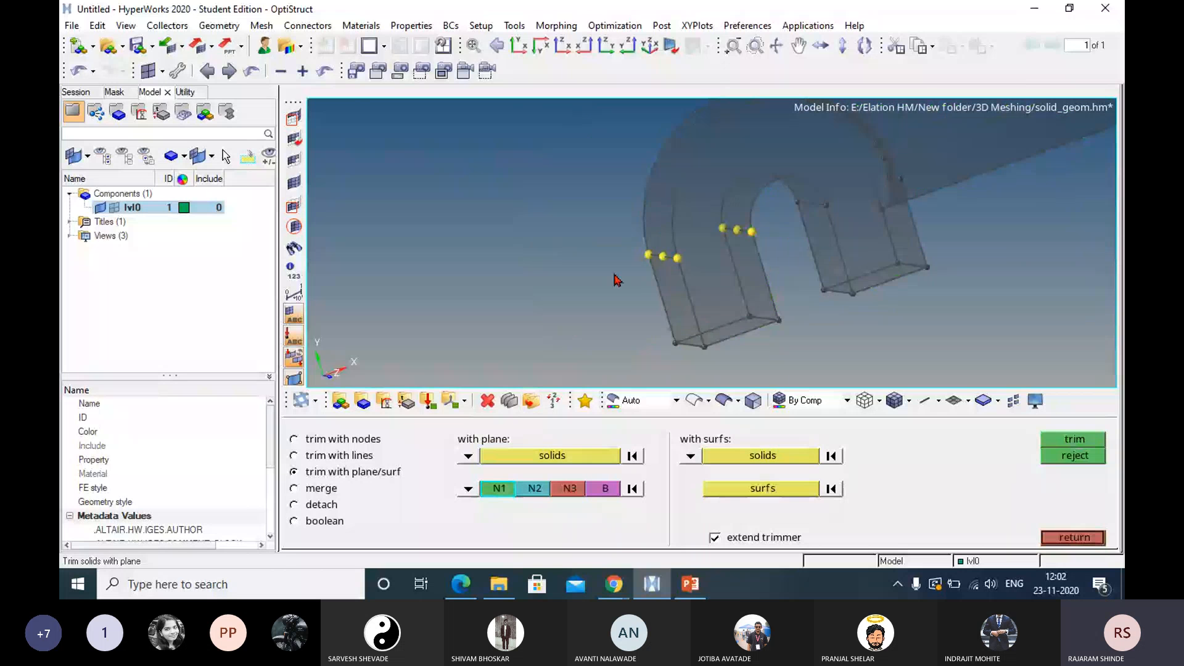
{"action": "left_click", "coordinate": [647, 256]}
{"action": "left_click", "coordinate": [678, 258]}
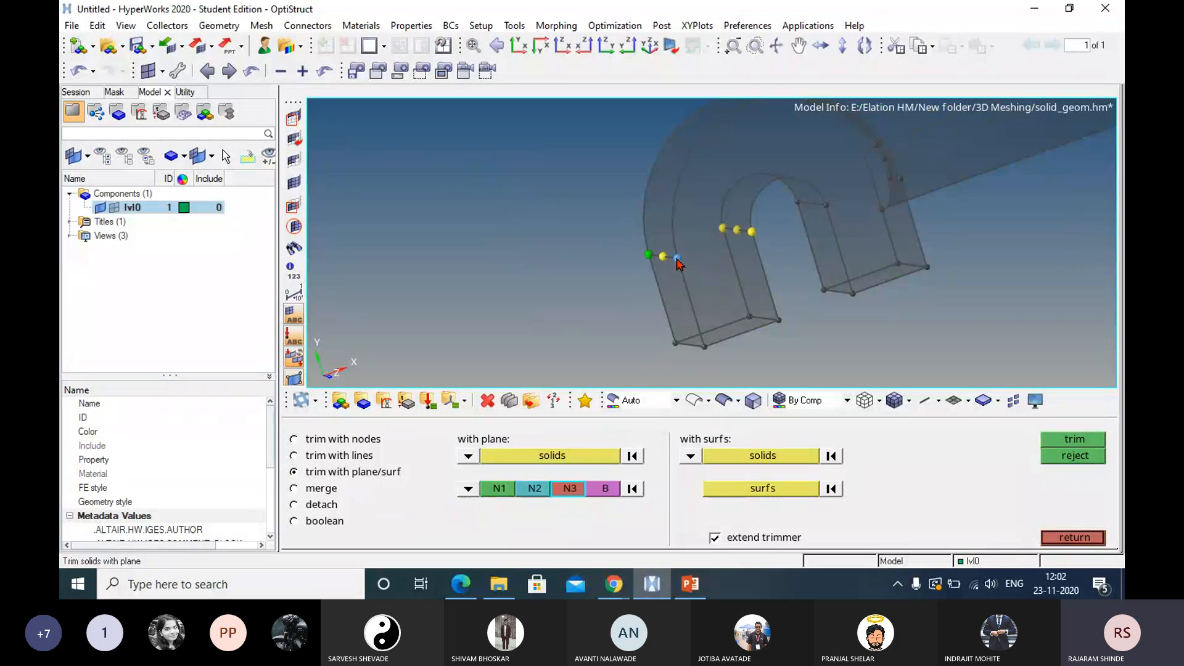
{"action": "left_click", "coordinate": [752, 232]}
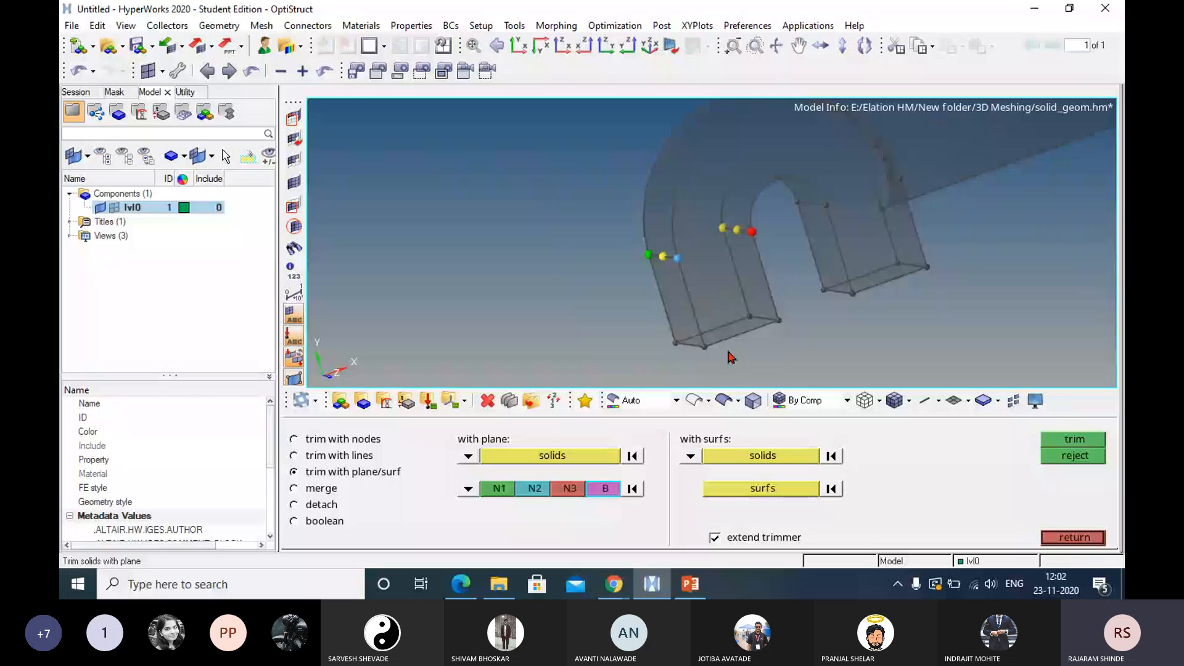
{"action": "left_click", "coordinate": [677, 259]}
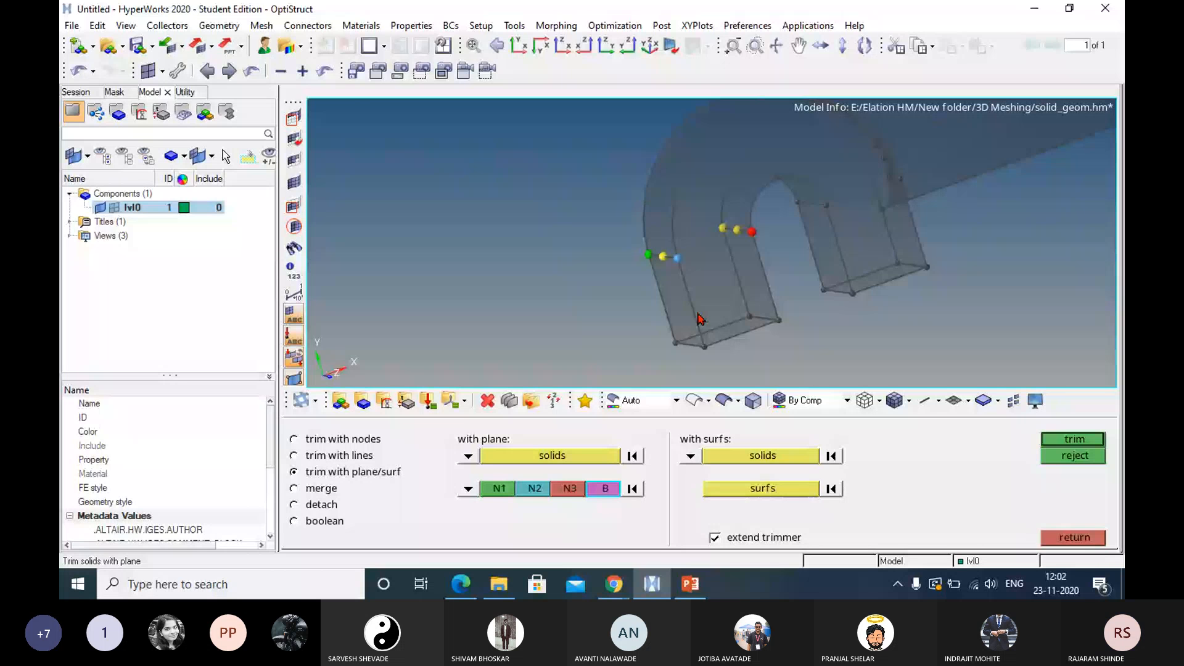
{"action": "middle_click", "coordinate": [782, 369]}
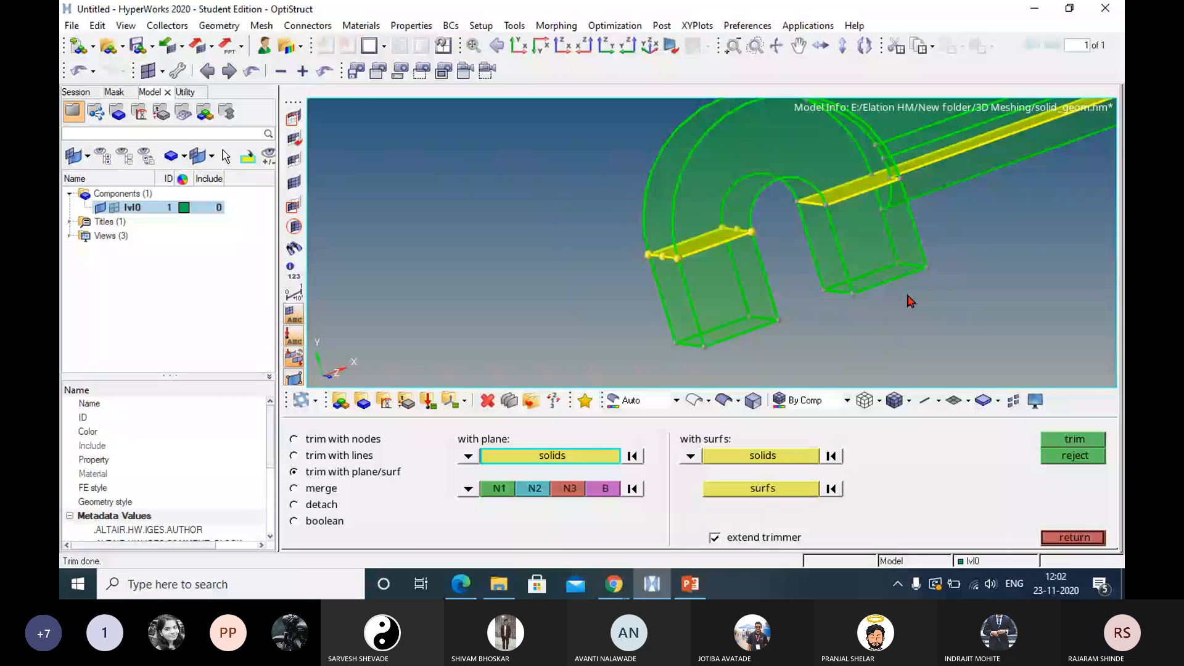
{"action": "left_click_drag", "start_coordinate": [911, 302], "coordinate": [530, 302], "text": "ctrl"}
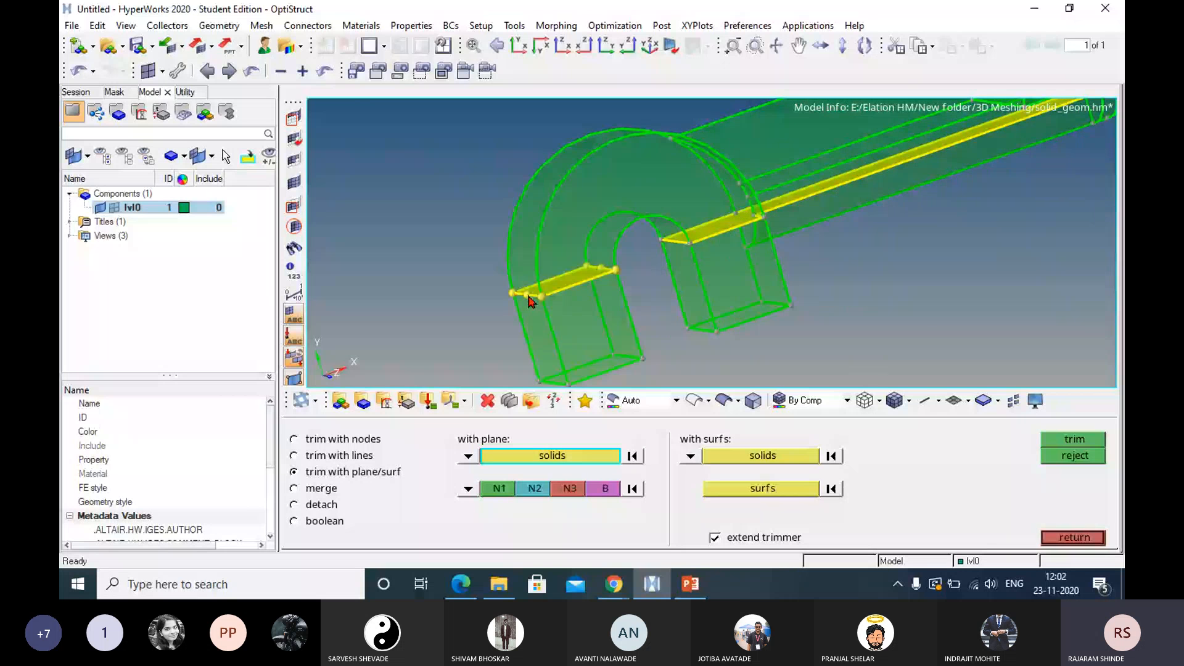
{"action": "key", "text": "ctrl+z"}
Trim the solid with a plane through the two outermost nodes on the free arm's outer edge and one end node on its inner edge.
{"action": "right_click_drag", "start_coordinate": [677, 269], "coordinate": [913, 229], "text": "ctrl"}
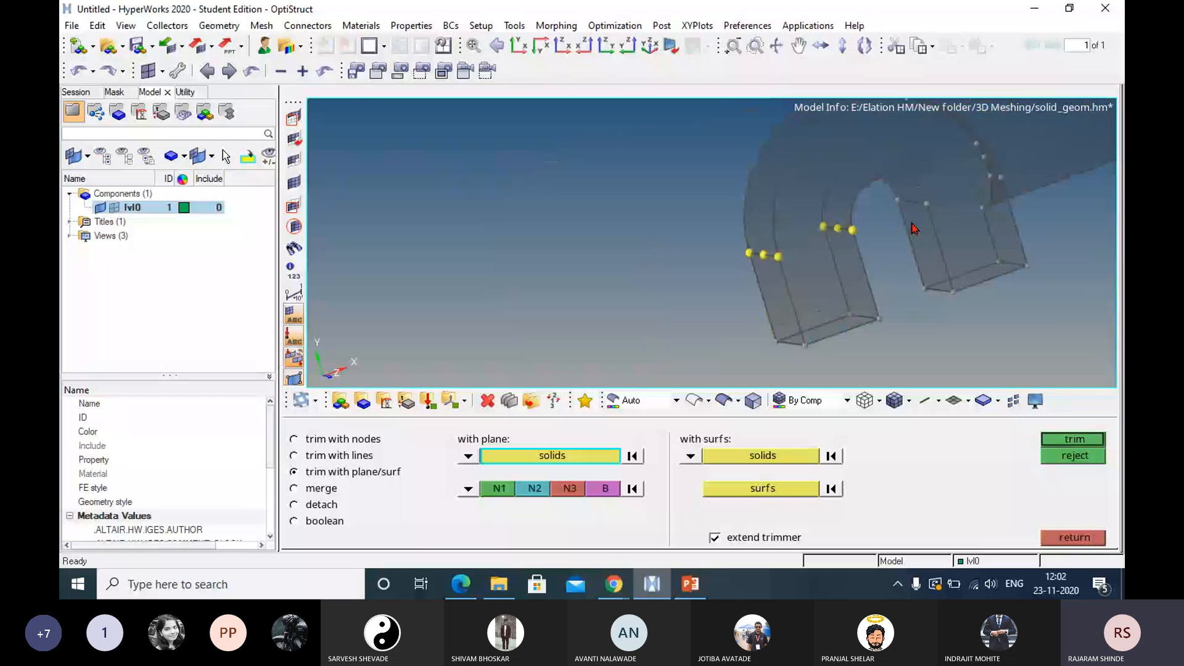
{"action": "left_click_drag", "start_coordinate": [836, 248], "coordinate": [857, 274], "text": "ctrl"}
{"action": "right_click_drag", "start_coordinate": [842, 232], "coordinate": [806, 282], "text": "ctrl"}
{"action": "left_click_drag", "start_coordinate": [805, 281], "coordinate": [779, 255], "text": "ctrl"}
{"action": "right_click_drag", "start_coordinate": [792, 253], "coordinate": [746, 199], "text": "ctrl"}
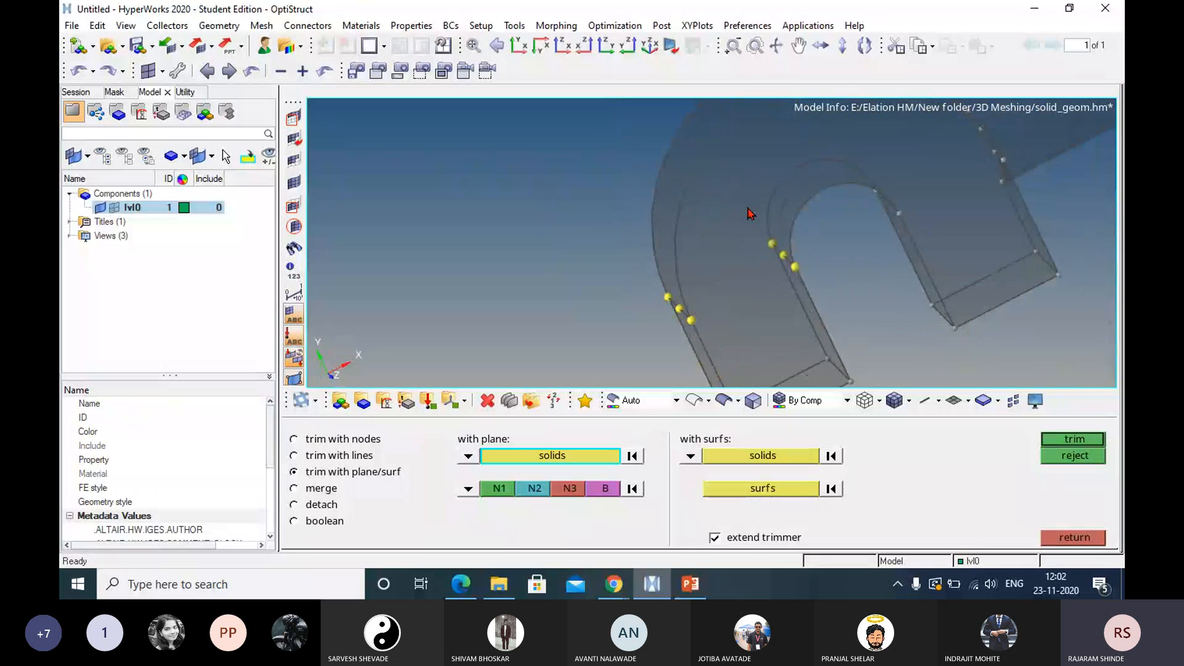
{"action": "left_click", "coordinate": [758, 308]}
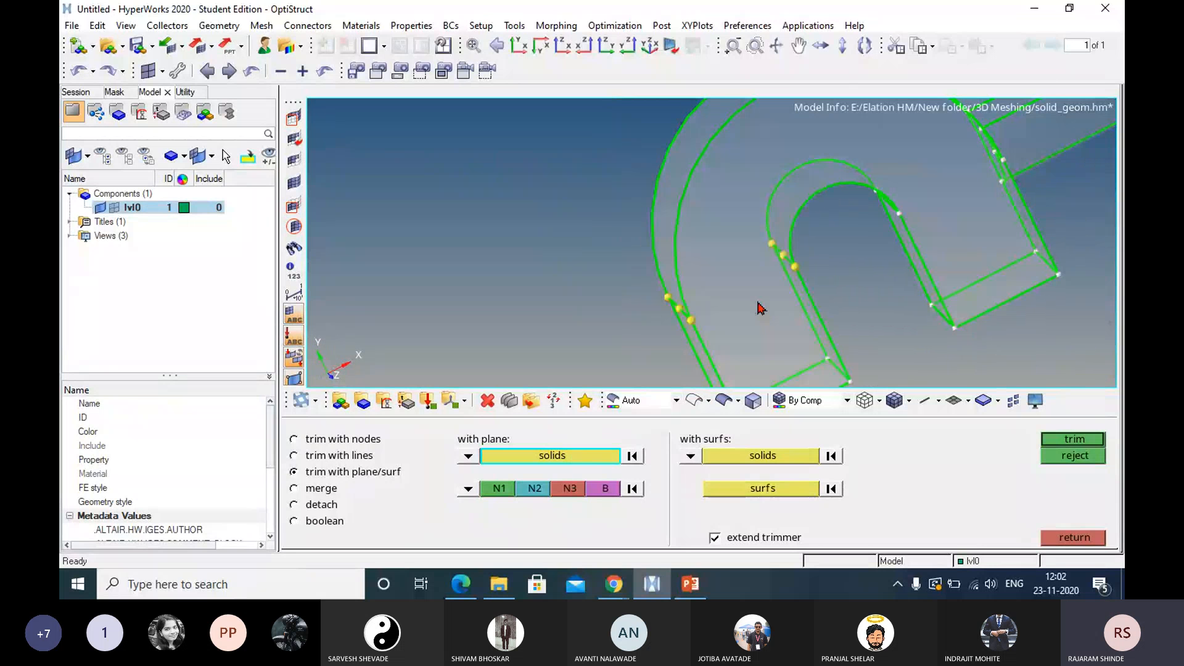
{"action": "left_click_drag", "start_coordinate": [762, 306], "coordinate": [790, 322], "text": "ctrl"}
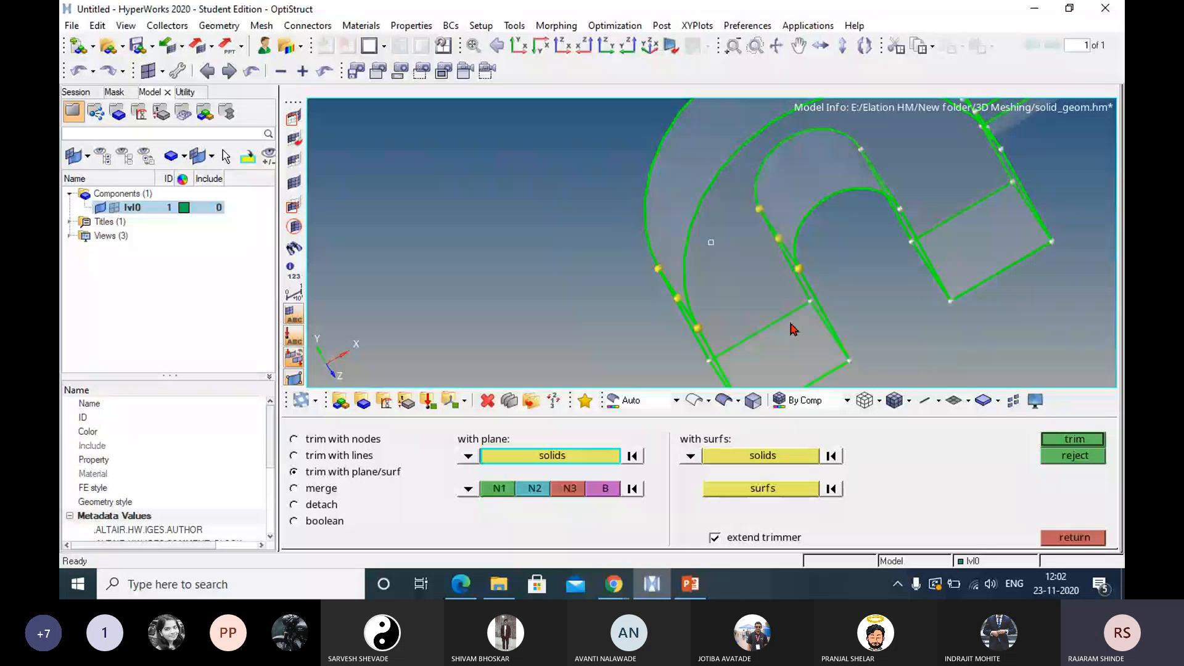
{"action": "middle_click", "coordinate": [633, 293]}
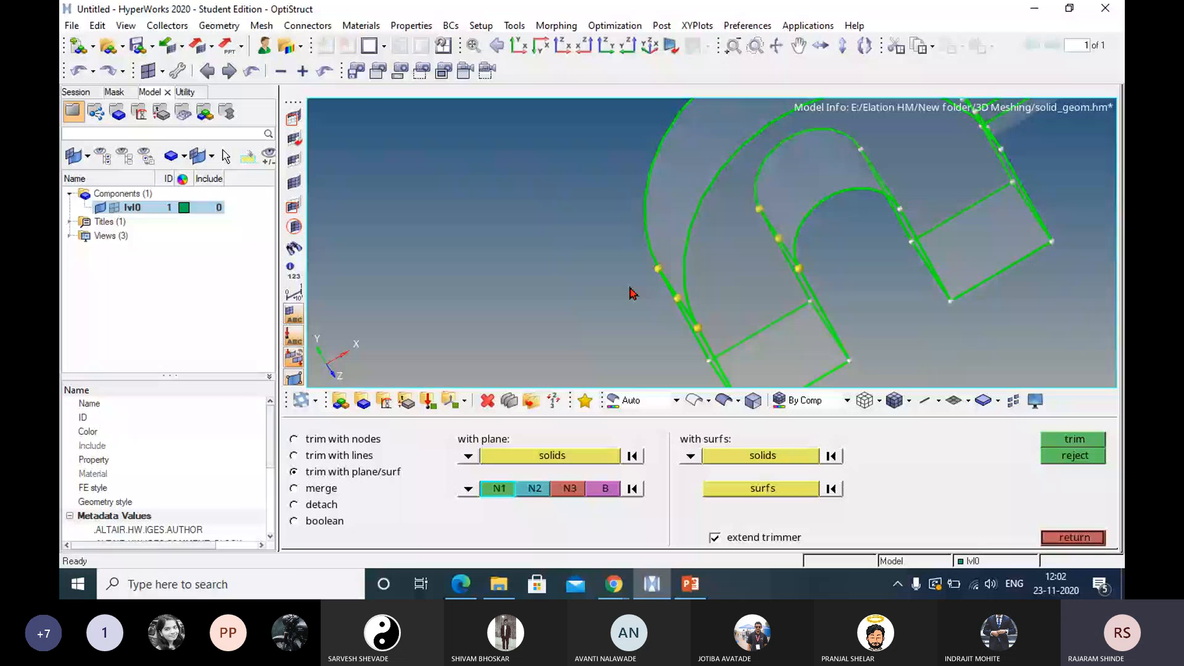
{"action": "left_click", "coordinate": [658, 270]}
{"action": "left_click", "coordinate": [698, 330]}
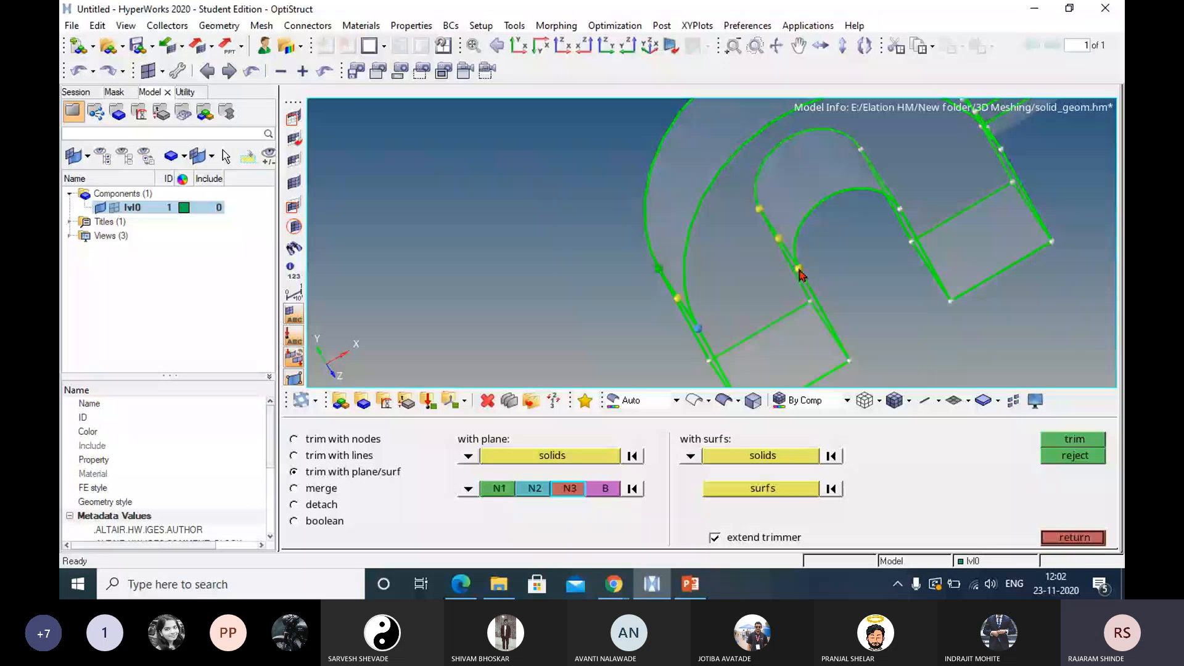
{"action": "left_click", "coordinate": [799, 269]}
{"action": "left_click", "coordinate": [699, 331]}
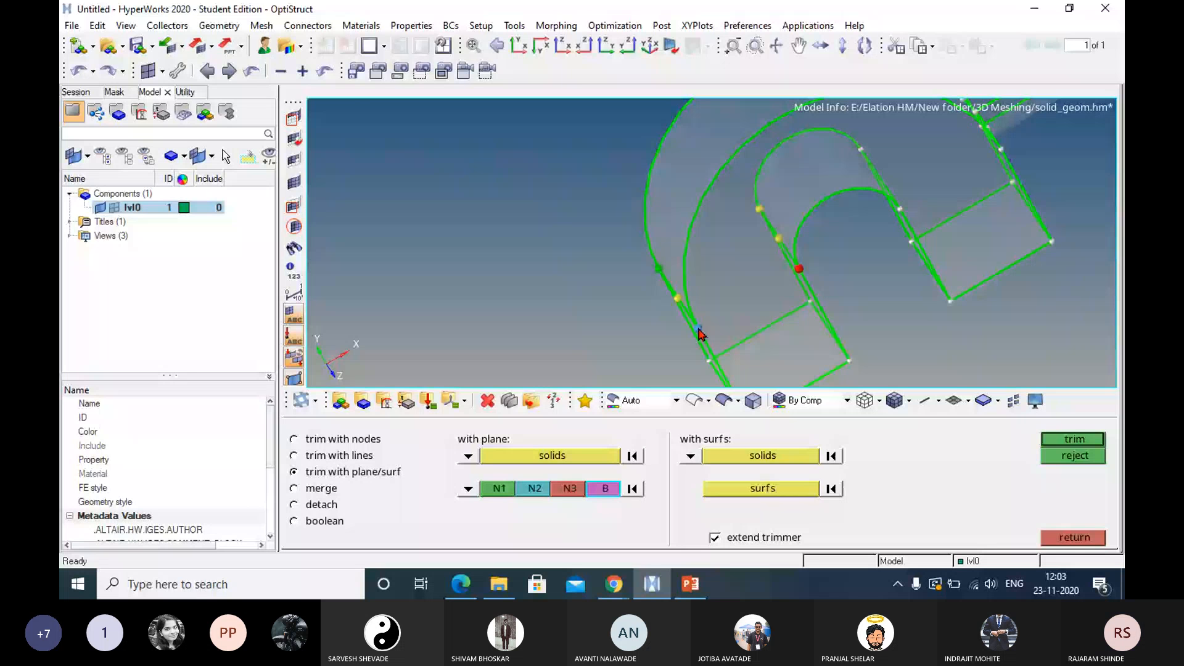
{"action": "left_click", "coordinate": [1074, 440]}
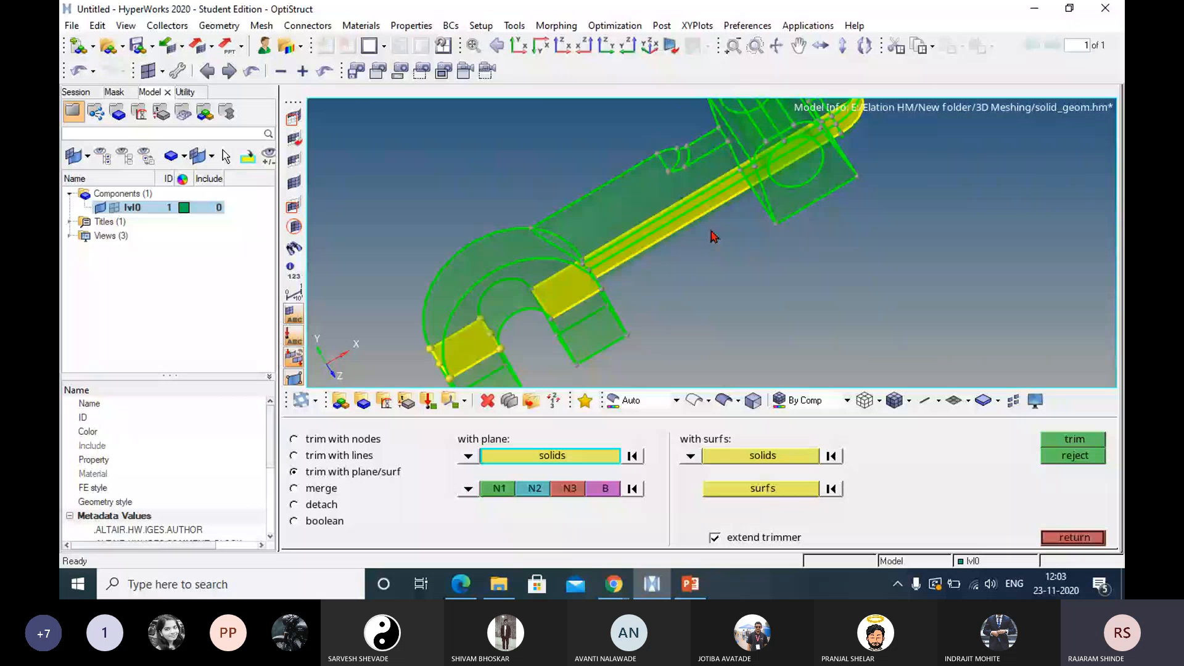
Inspect the plane cut through the hook and shaft, and merge the split solids back into one.
{"action": "left_click_drag", "start_coordinate": [714, 236], "coordinate": [925, 267], "text": "ctrl"}
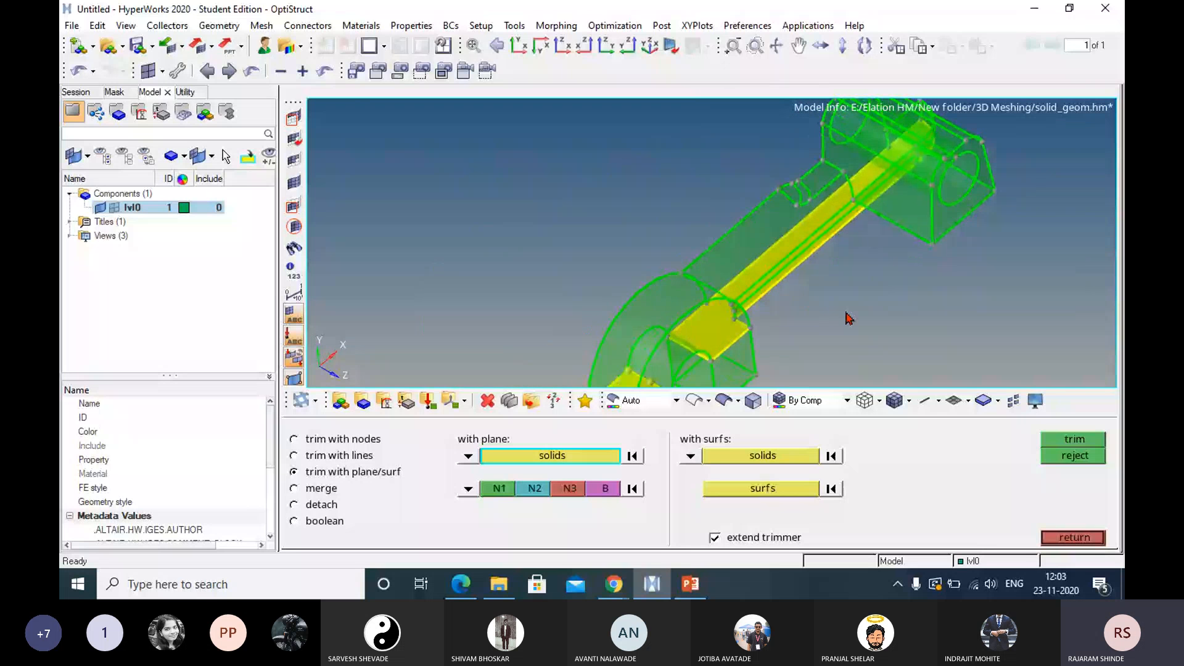
{"action": "right_click_drag", "start_coordinate": [846, 312], "coordinate": [925, 168], "text": "ctrl"}
{"action": "left_click", "coordinate": [1074, 537]}
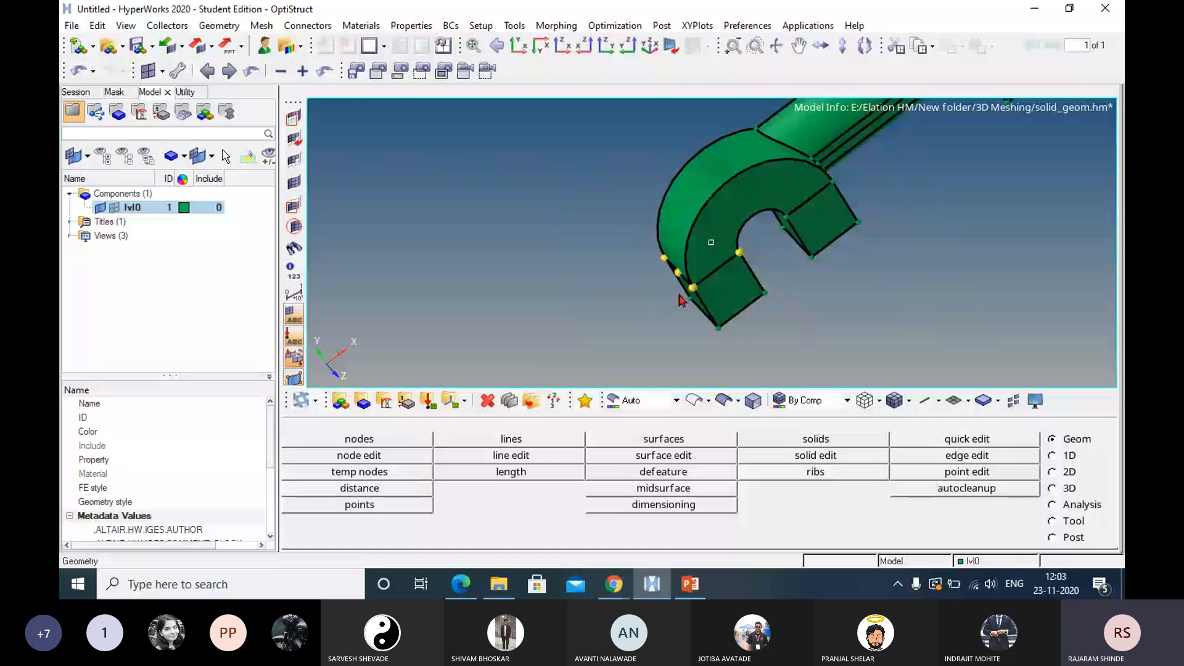
{"action": "left_click", "coordinate": [816, 456]}
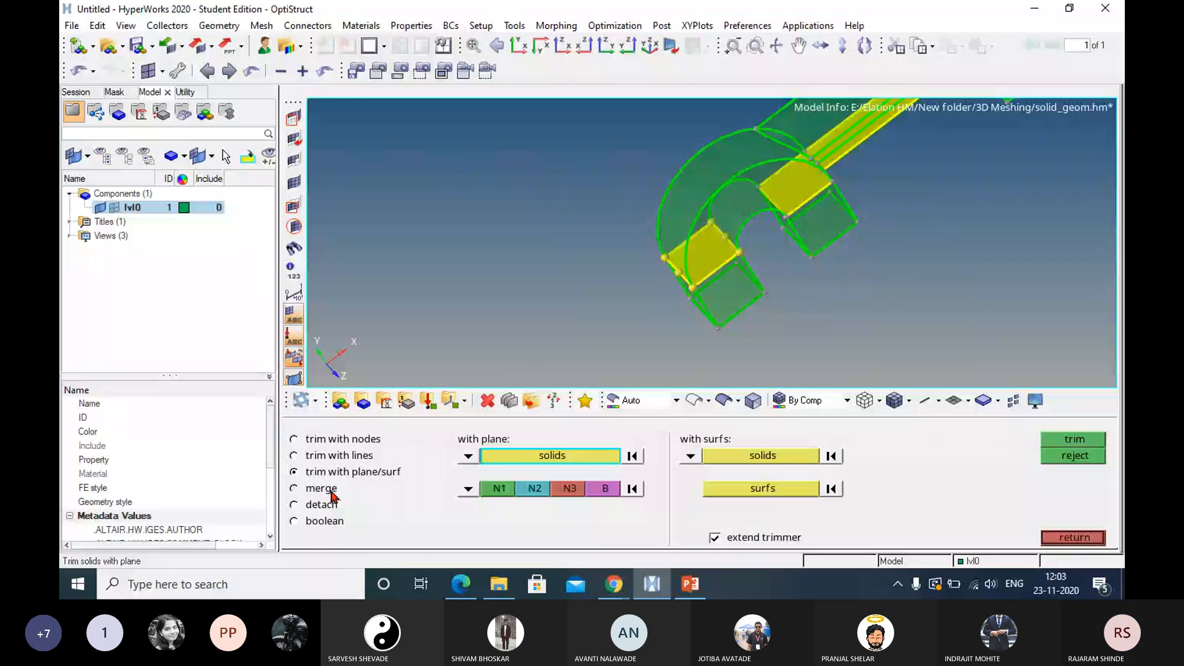
{"action": "left_click", "coordinate": [329, 491]}
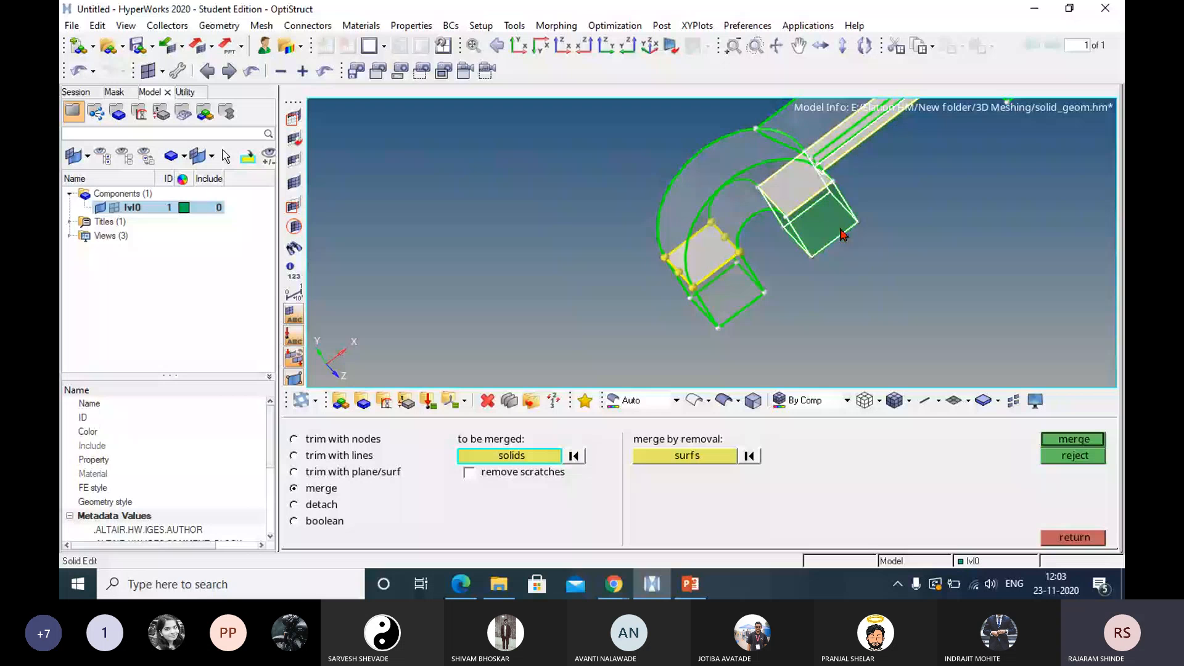
{"action": "right_click_drag", "start_coordinate": [843, 235], "coordinate": [575, 210], "text": "ctrl"}
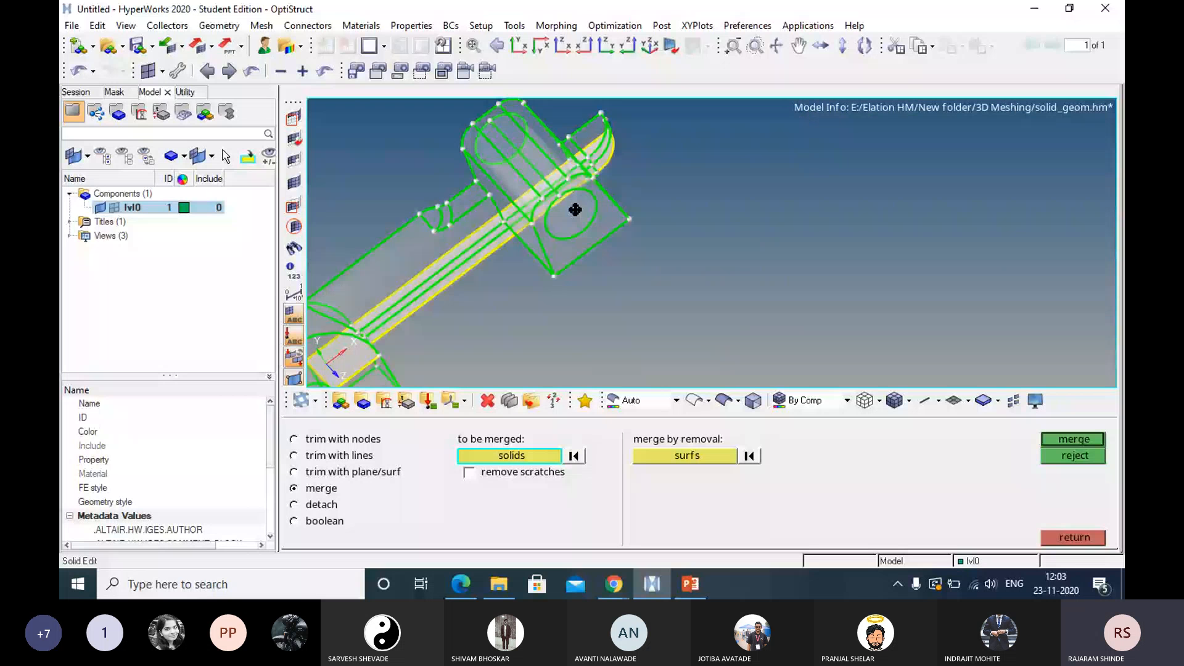
{"action": "key", "text": "f"}
{"action": "left_click", "coordinate": [293, 472]}
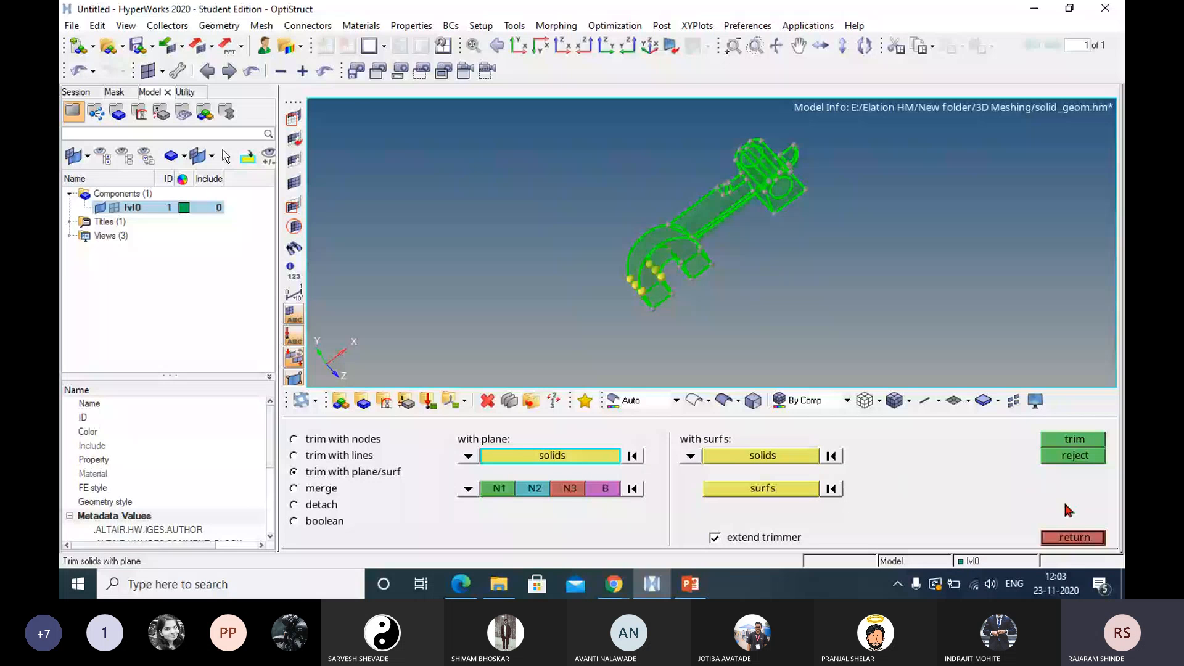
Clear all temporary nodes from the model.
{"action": "left_click", "coordinate": [1075, 536]}
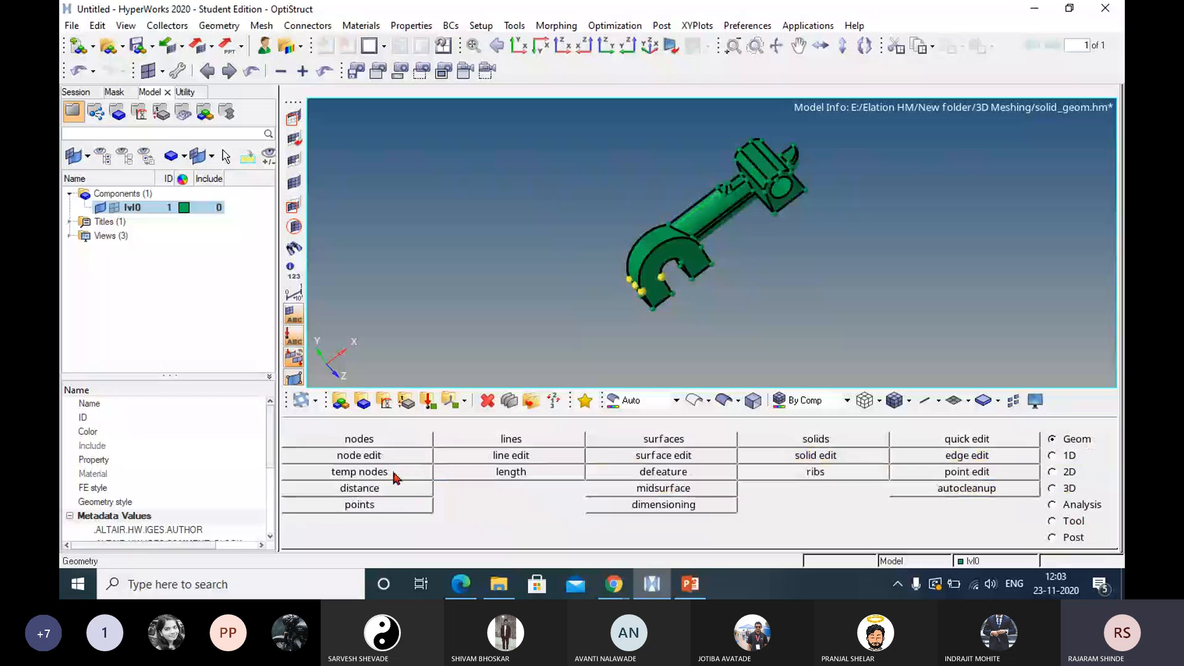
{"action": "left_click", "coordinate": [395, 474]}
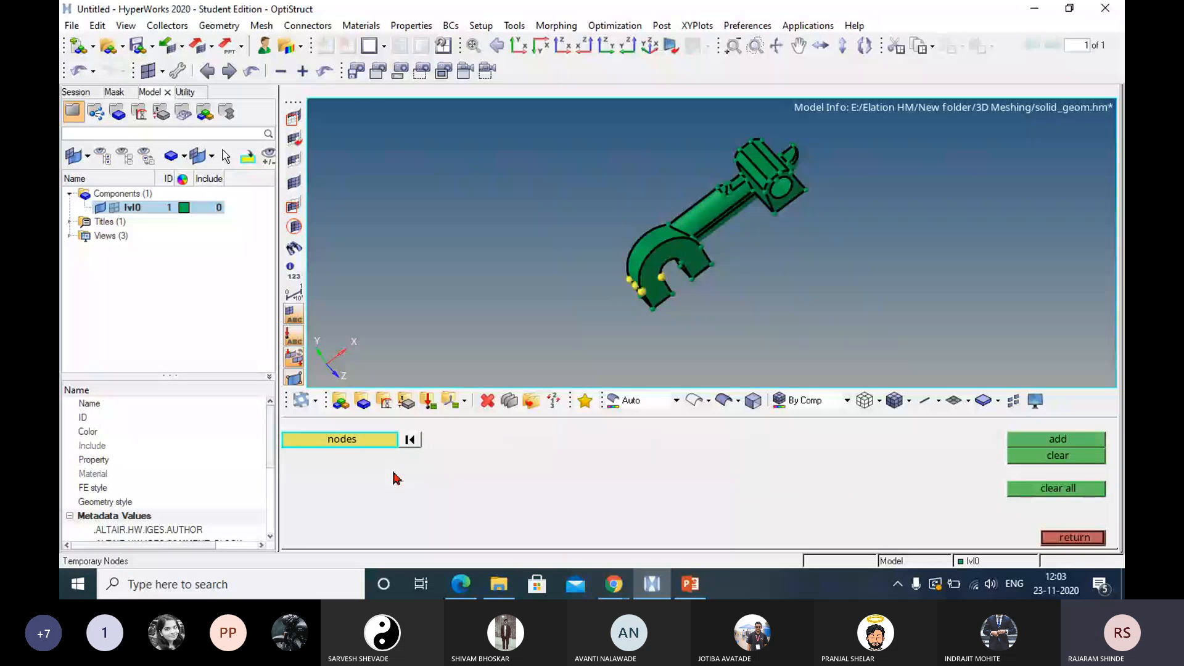
{"action": "left_click", "coordinate": [1058, 489]}
{"action": "left_click", "coordinate": [1073, 539]}
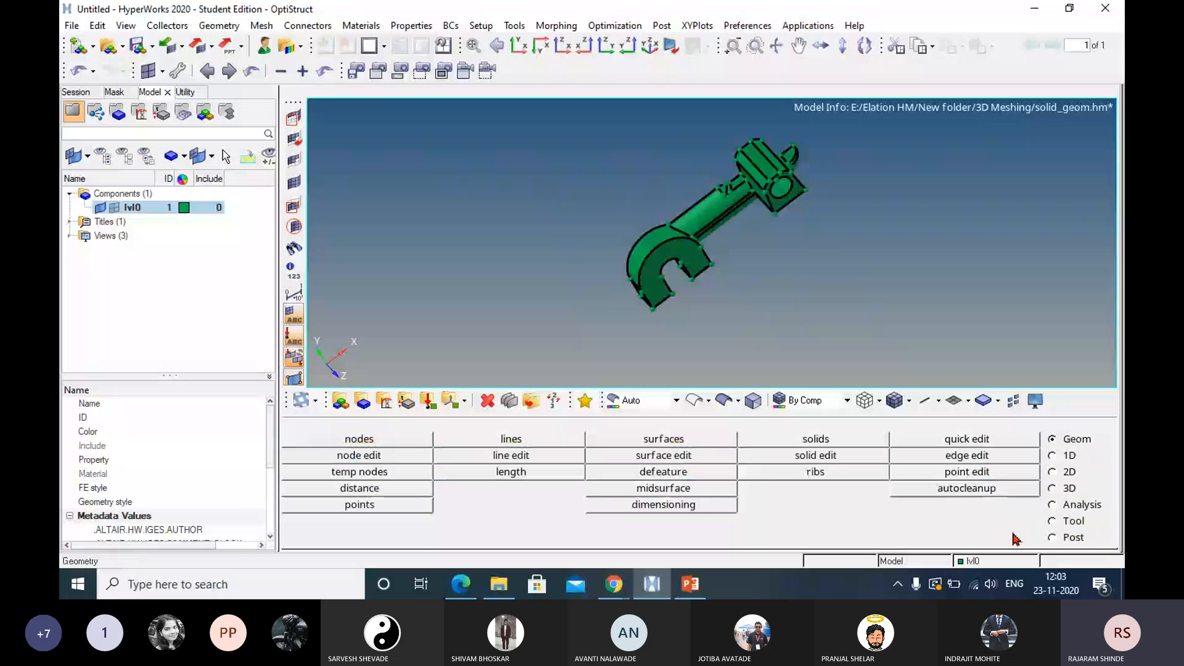
Trim the solid with a plane through three existing corner points where the hook's free arm meets its bend, and inspect the cut.
{"action": "left_click_drag", "start_coordinate": [619, 282], "coordinate": [692, 287], "text": "ctrl"}
{"action": "scroll", "coordinate": [691, 288], "scroll_direction": "up", "scroll_amount": 2, "text": "ctrl"}
{"action": "scroll", "coordinate": [691, 289], "scroll_direction": "up", "scroll_amount": 2, "text": "ctrl"}
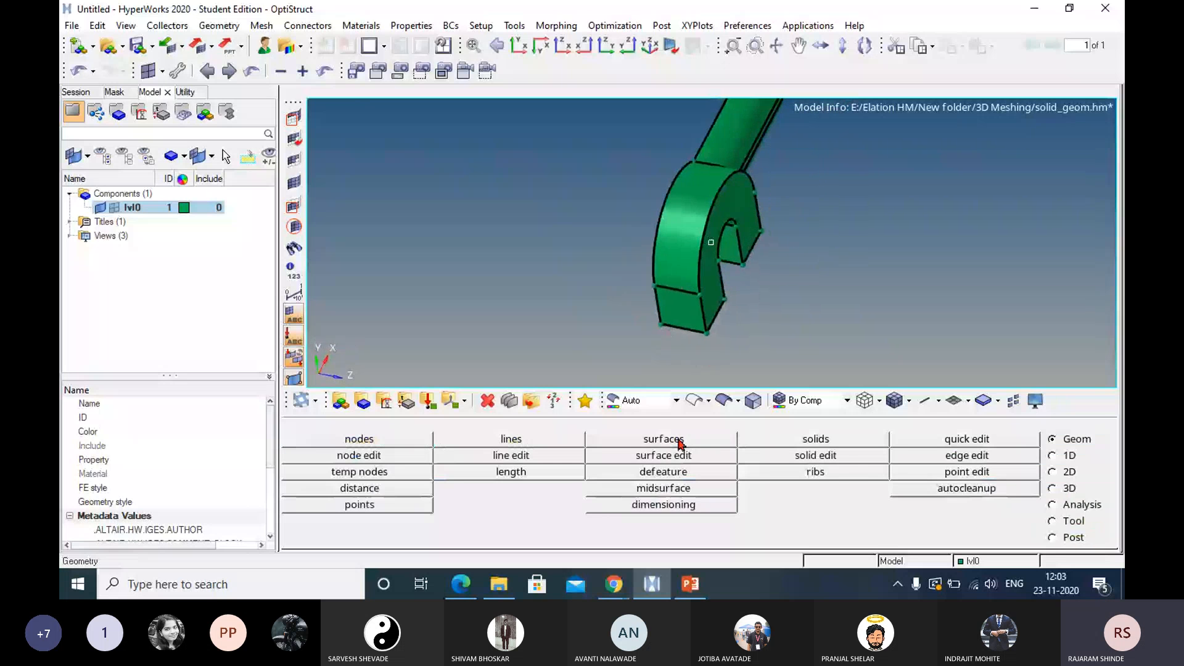
{"action": "left_click", "coordinate": [841, 458]}
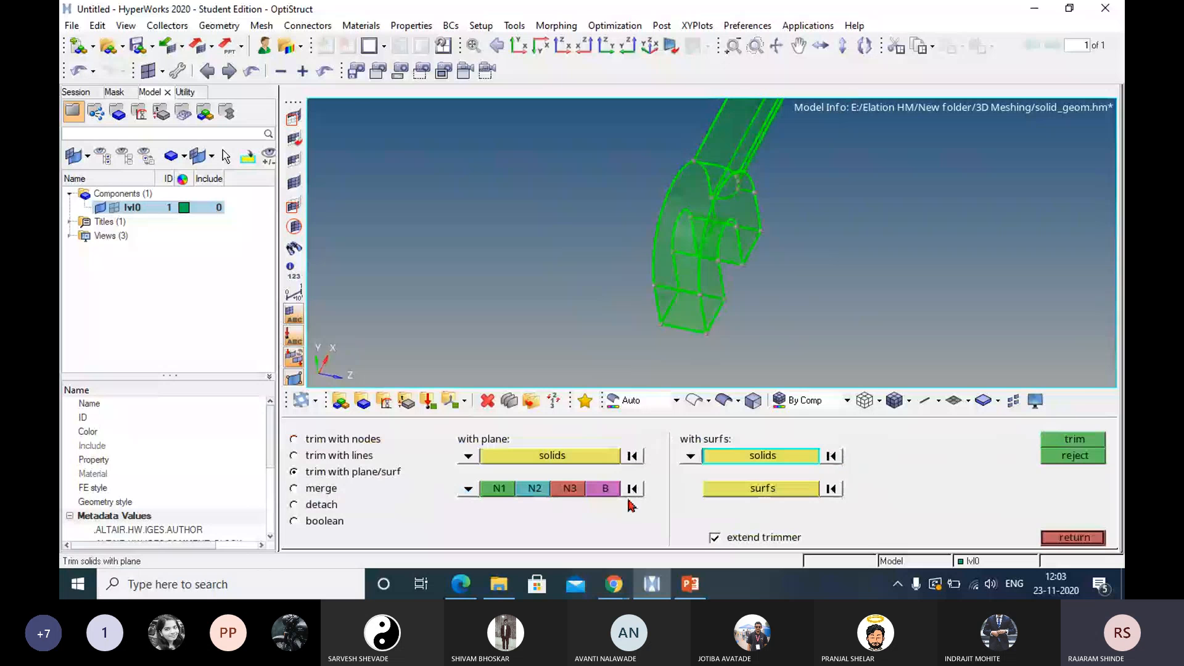
{"action": "left_click", "coordinate": [543, 456]}
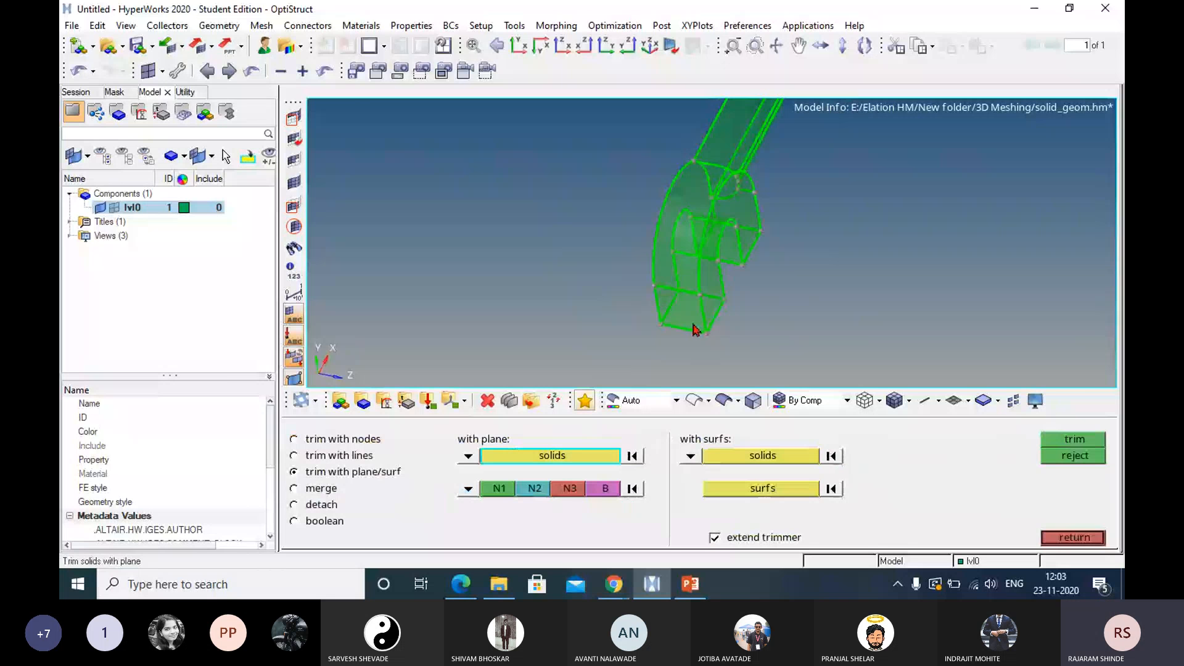
{"action": "left_click", "coordinate": [688, 266]}
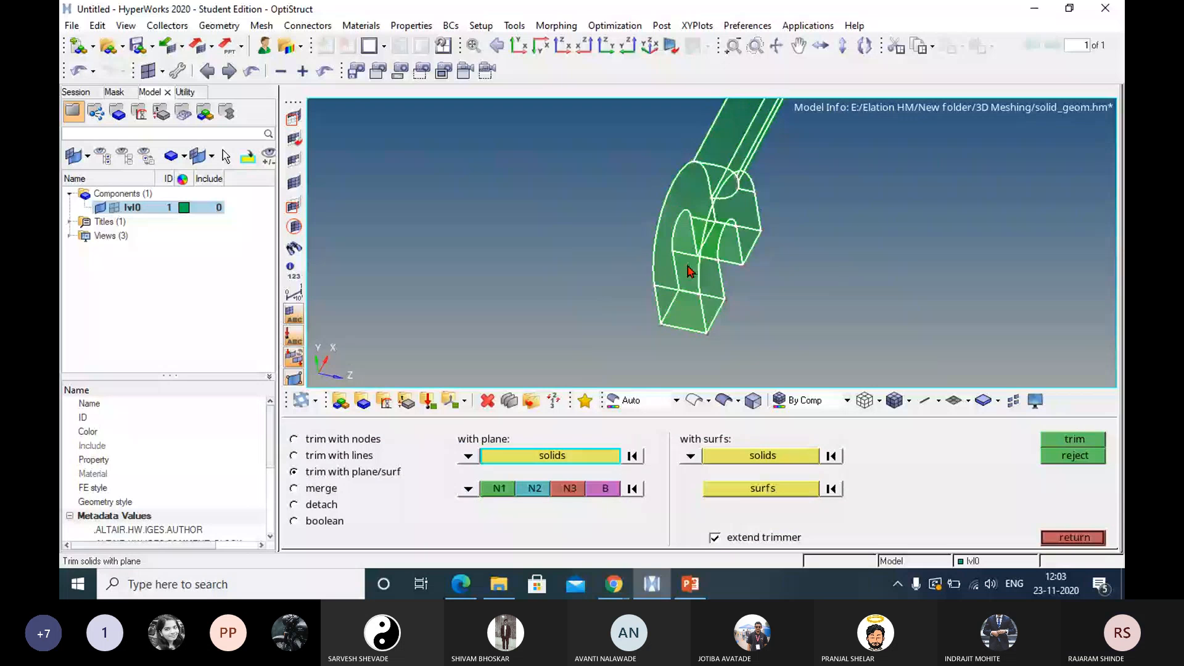
{"action": "left_click", "coordinate": [806, 260]}
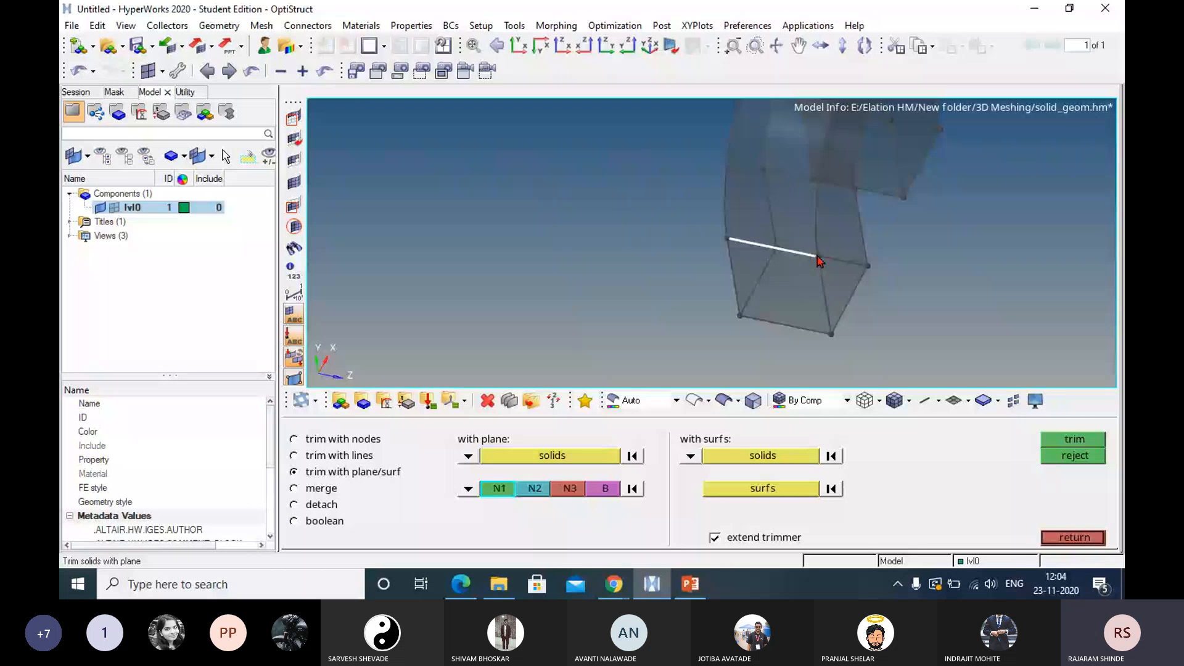
{"action": "left_click", "coordinate": [817, 257]}
{"action": "right_click_drag", "start_coordinate": [818, 256], "coordinate": [743, 272], "text": "ctrl"}
{"action": "left_click", "coordinate": [654, 254]}
{"action": "left_click_drag", "start_coordinate": [655, 254], "coordinate": [809, 226], "text": "ctrl"}
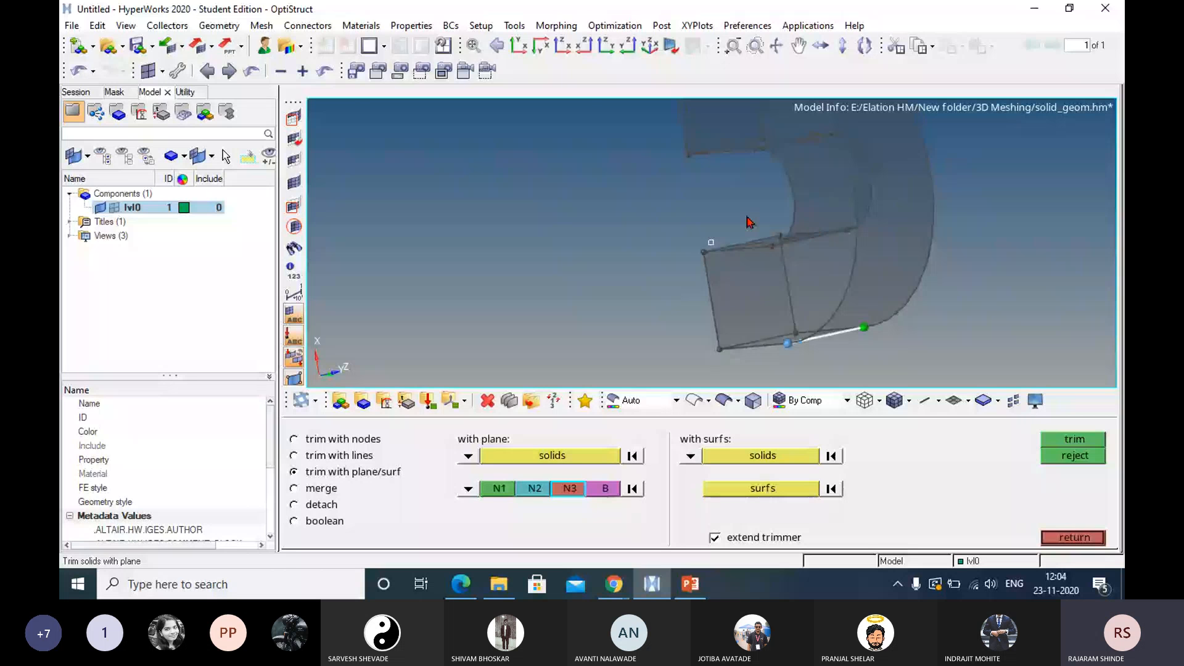
{"action": "left_click_drag", "start_coordinate": [747, 222], "coordinate": [683, 198], "text": "ctrl"}
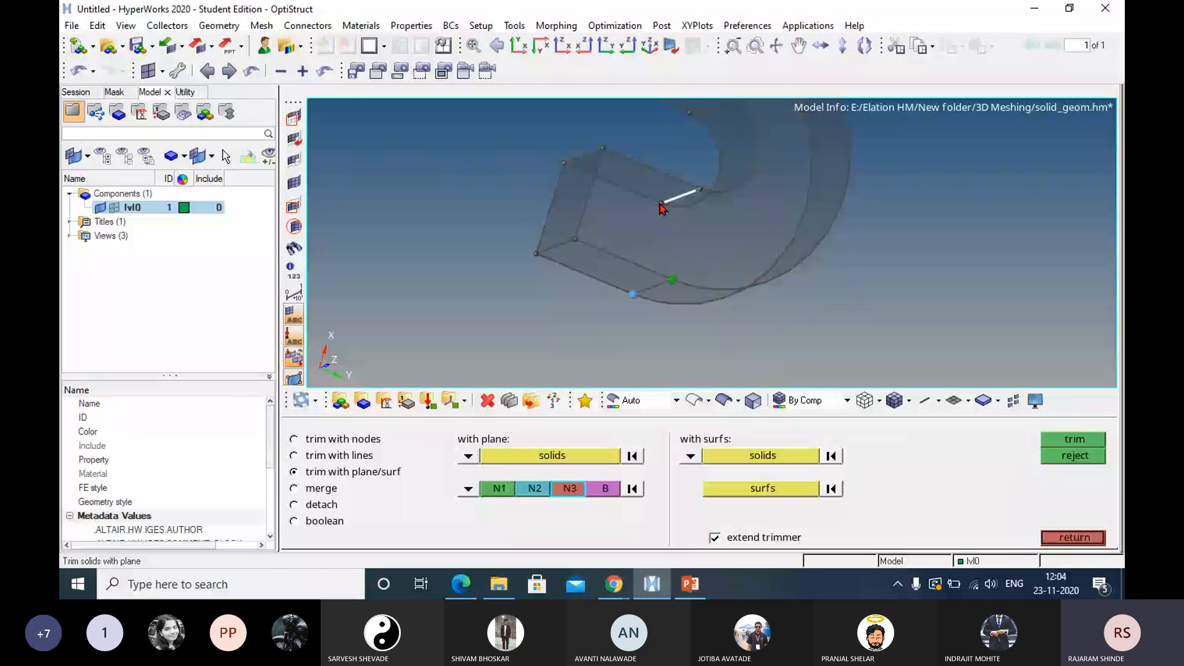
{"action": "left_click", "coordinate": [661, 204]}
{"action": "left_click", "coordinate": [1063, 443]}
{"action": "scroll", "coordinate": [894, 167], "scroll_direction": "down", "scroll_amount": 4, "text": "ctrl"}
{"action": "left_click_drag", "start_coordinate": [894, 166], "coordinate": [1004, 185], "text": "ctrl"}
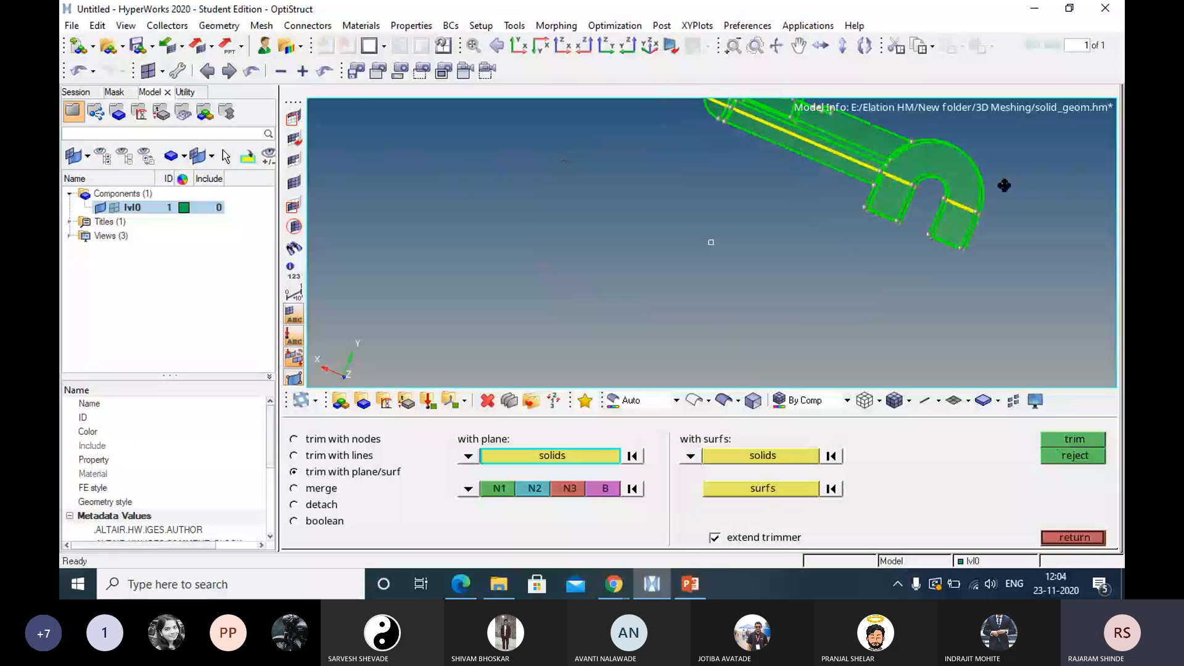
{"action": "left_click_drag", "start_coordinate": [1004, 185], "coordinate": [942, 218], "text": "ctrl"}
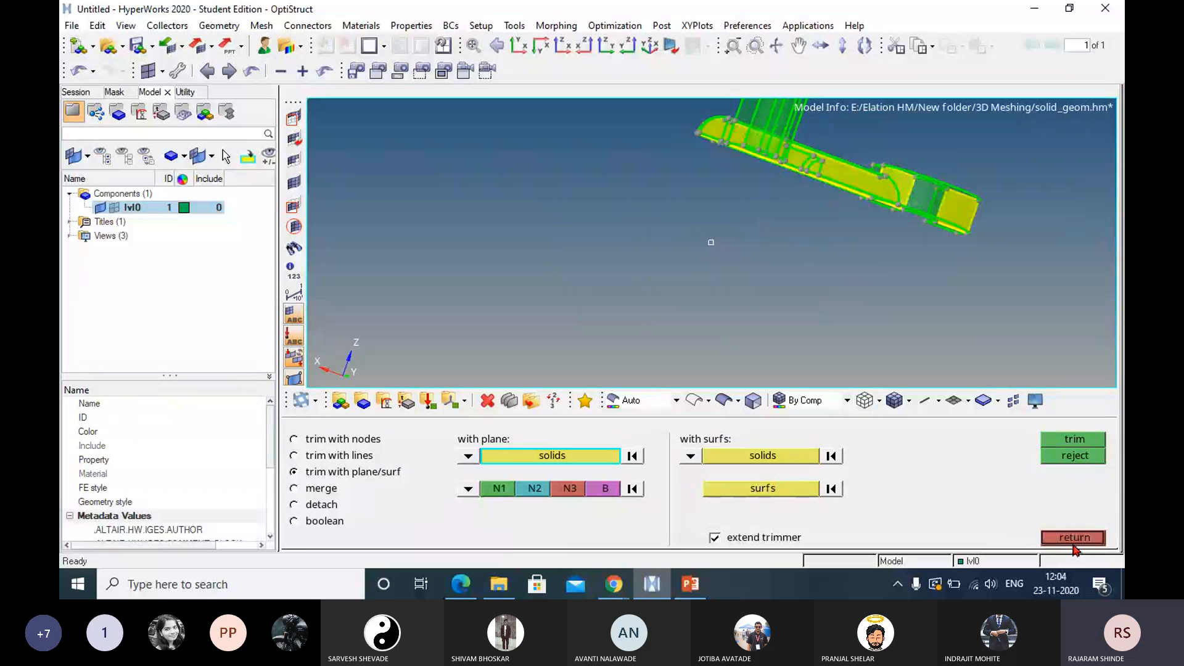
Select all the solids split by the plane cut and merge them back into one solid.
{"action": "left_click", "coordinate": [333, 491]}
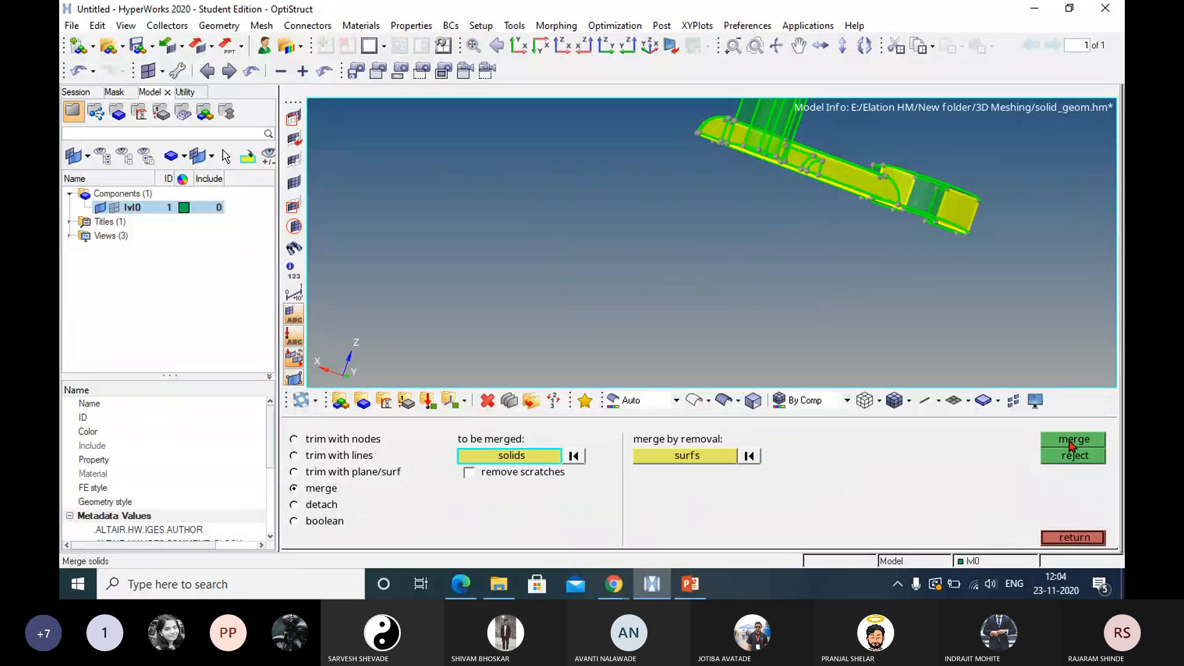
{"action": "right_click_drag", "start_coordinate": [894, 225], "coordinate": [896, 353], "text": "ctrl"}
{"action": "left_click_drag", "start_coordinate": [686, 146], "coordinate": [1065, 375], "text": "shift"}
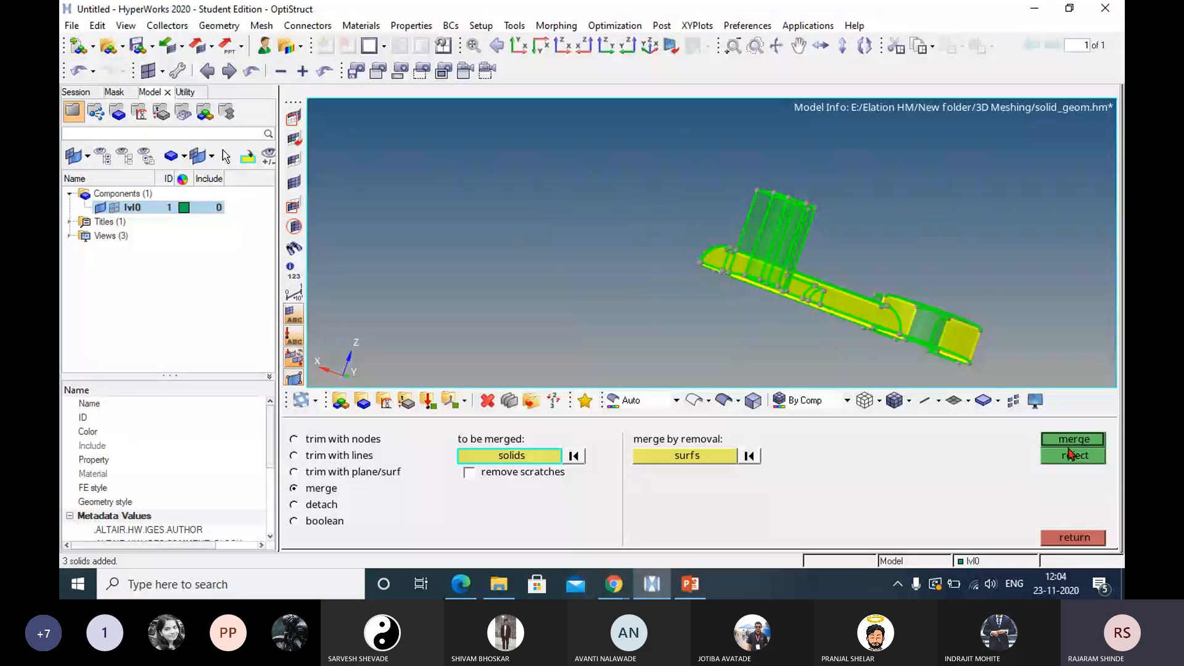
{"action": "left_click", "coordinate": [1068, 442]}
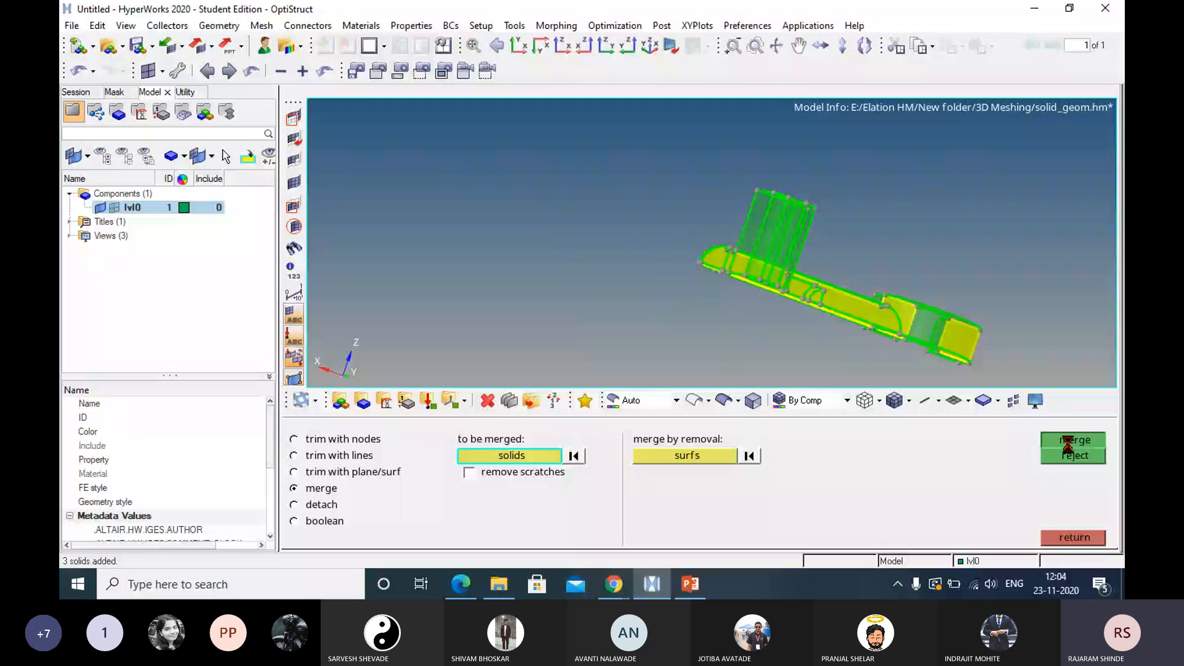
{"action": "key", "text": "Escape"}
Split the shaft's surface crosswise from a point on its long outer edge to the opposite edge line using quick edit's split surf-line.
{"action": "right_click_drag", "start_coordinate": [913, 316], "coordinate": [949, 199], "text": "ctrl"}
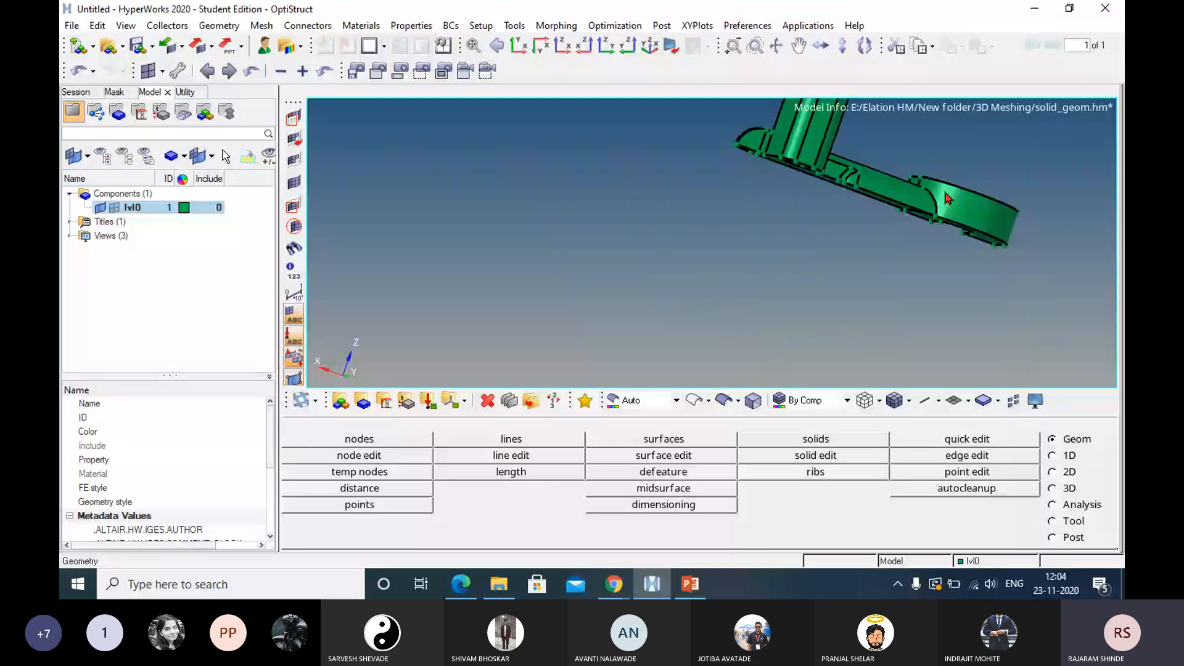
{"action": "left_click_drag", "start_coordinate": [948, 197], "coordinate": [843, 248], "text": "ctrl"}
{"action": "key", "text": "F11"}
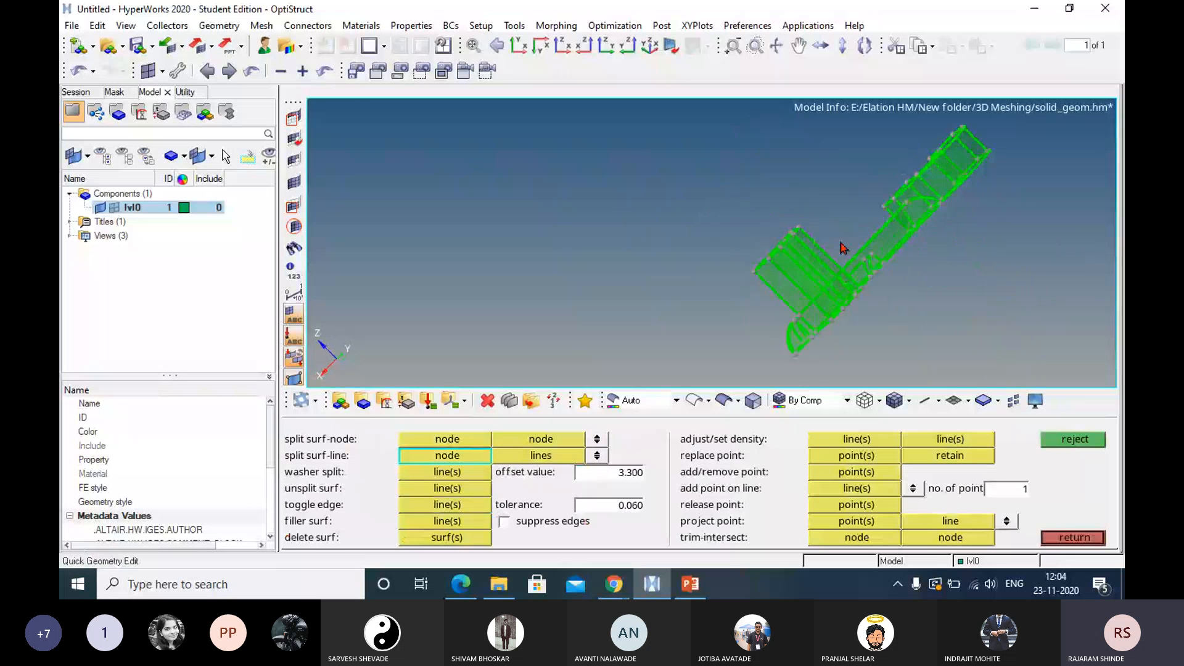
{"action": "scroll", "coordinate": [859, 256], "scroll_direction": "up", "scroll_amount": 5}
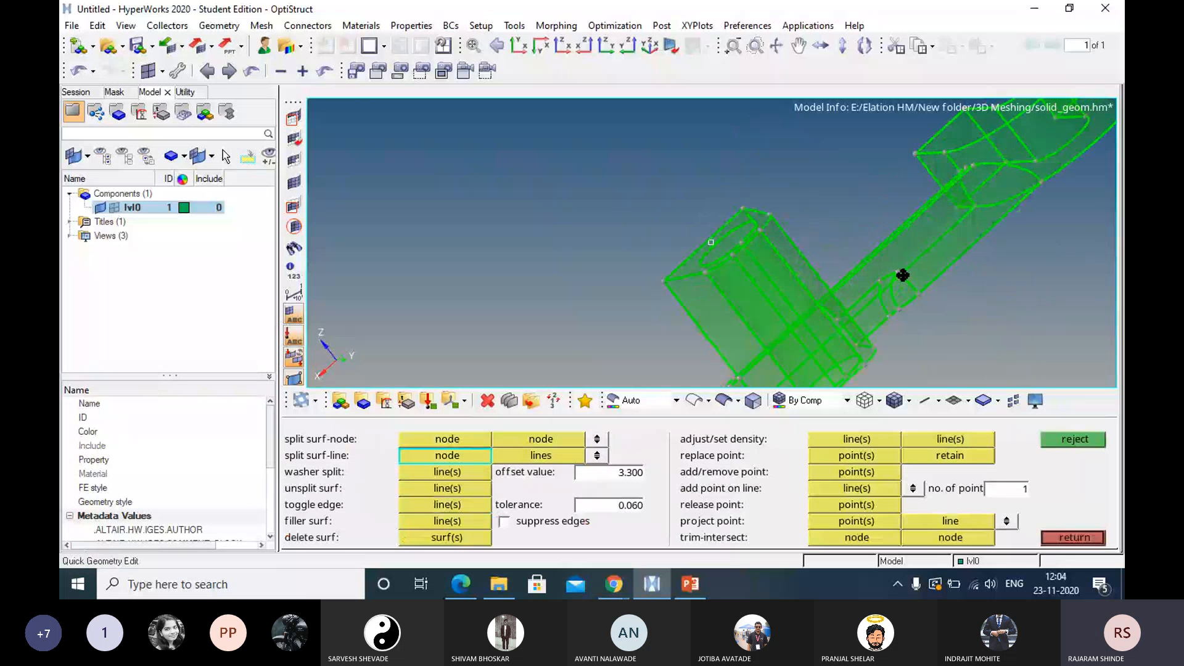
{"action": "left_click_drag", "start_coordinate": [903, 275], "coordinate": [928, 298], "text": "ctrl"}
{"action": "left_click", "coordinate": [967, 259]}
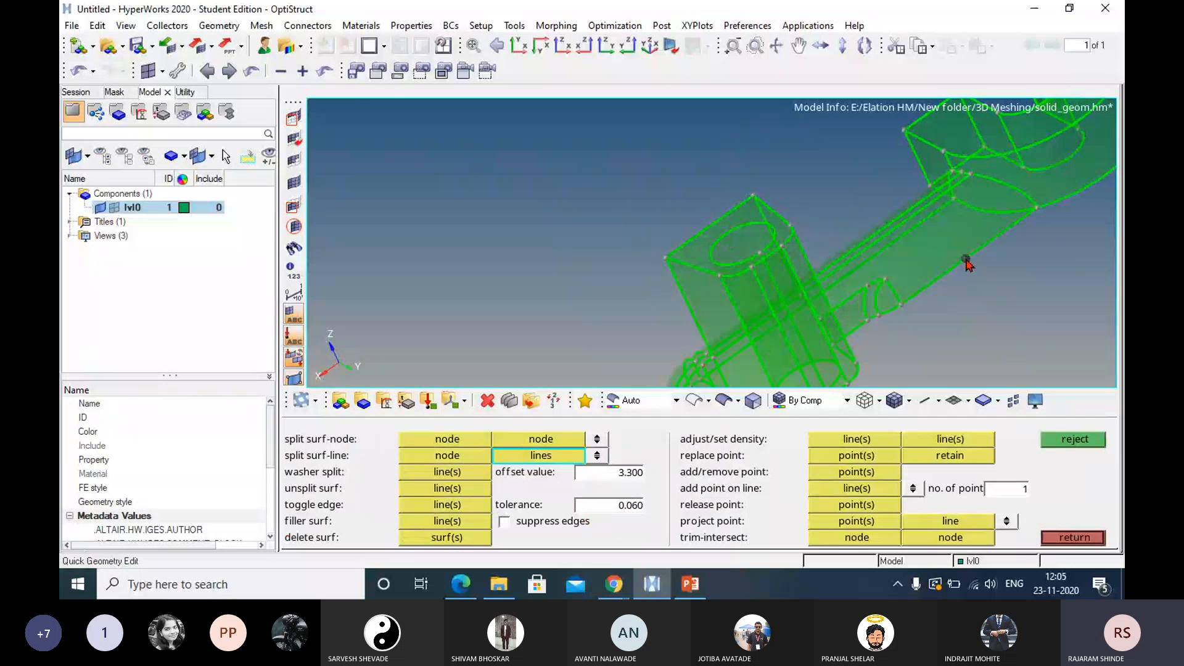
{"action": "left_click", "coordinate": [912, 230]}
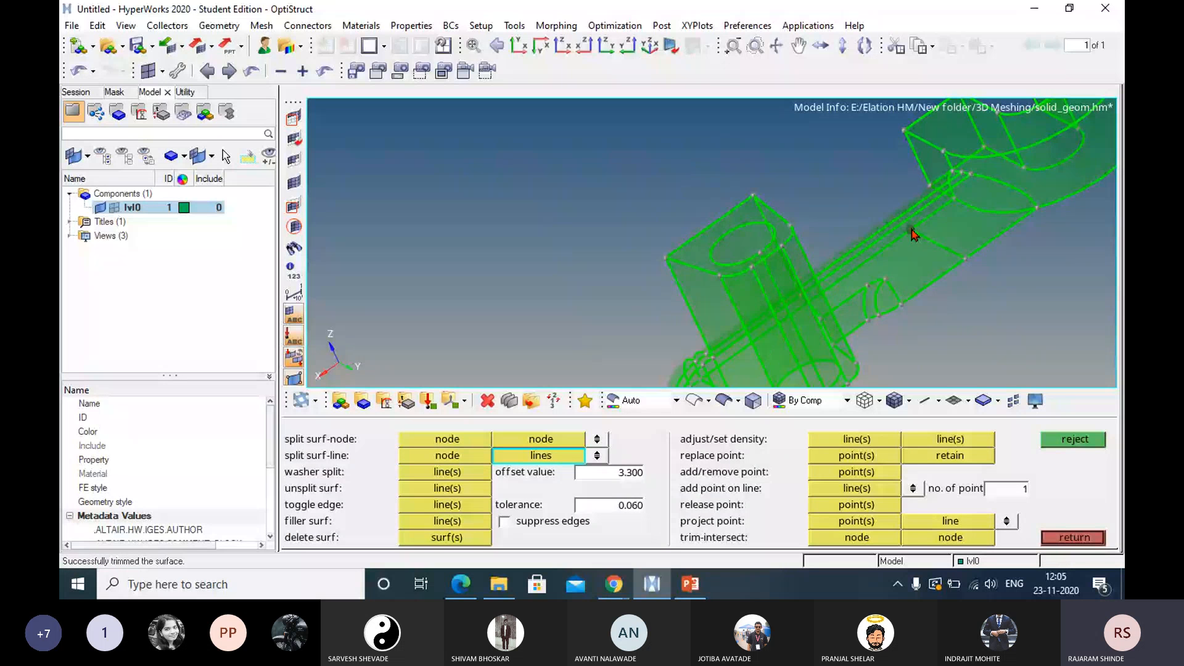
{"action": "left_click_drag", "start_coordinate": [914, 233], "coordinate": [922, 208], "text": "ctrl"}
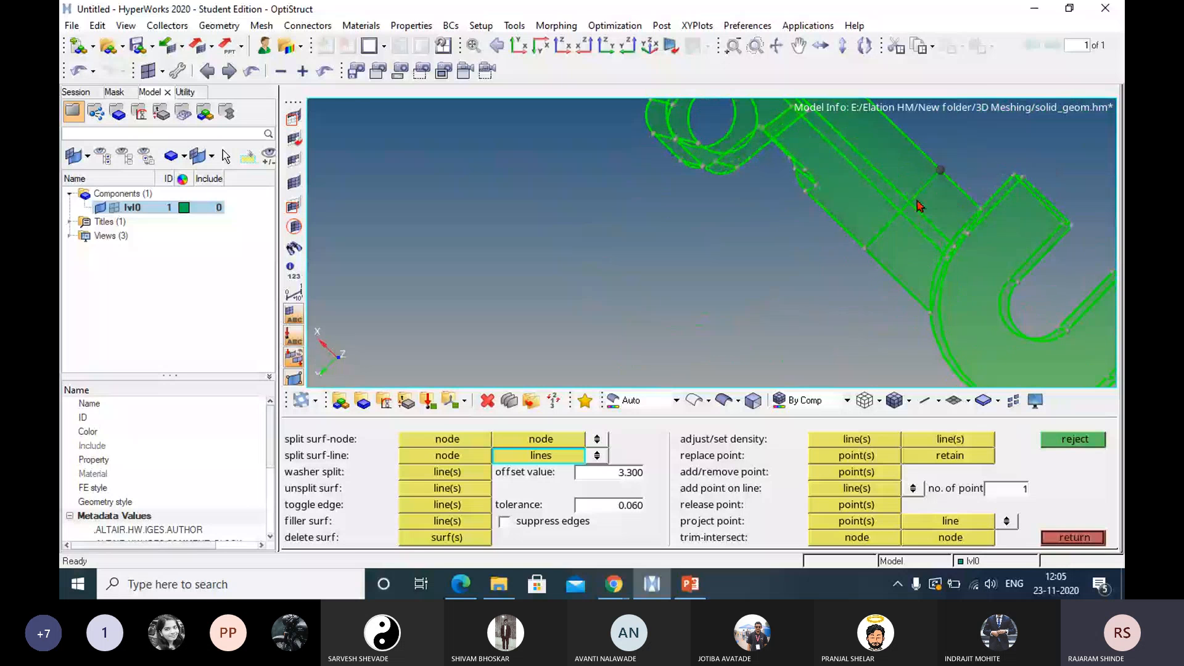
Split the shaft's remaining surface crosswise from the long-edge point to the facing edge line with split surf-line, then close quick edit.
{"action": "left_click", "coordinate": [922, 213]}
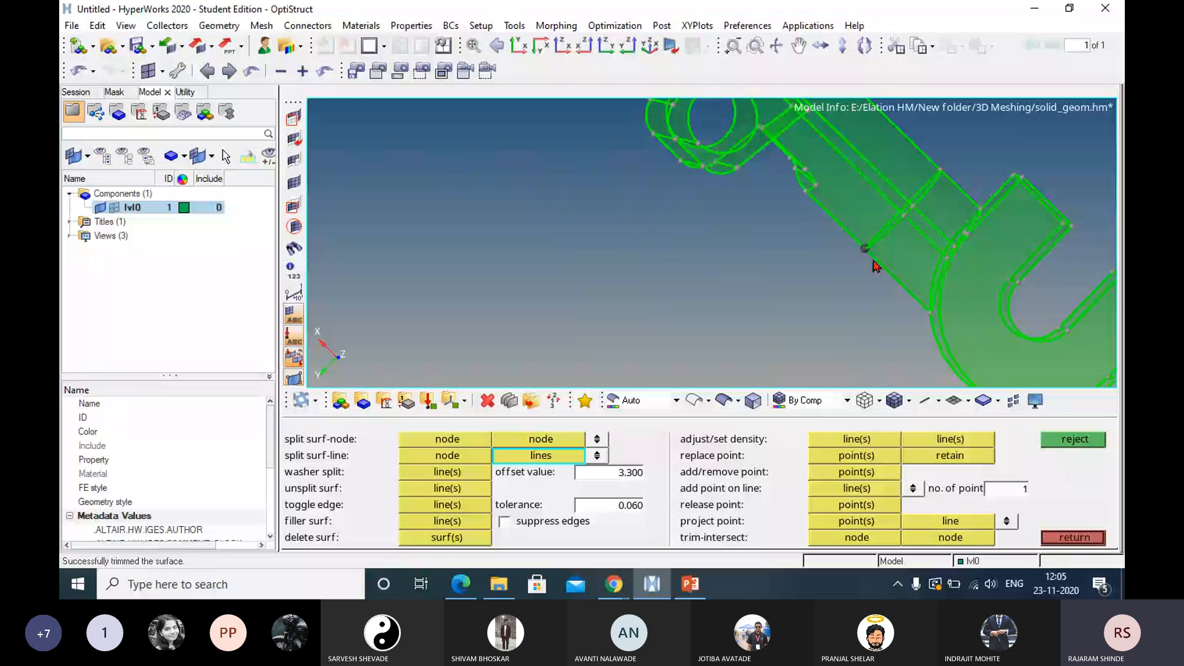
{"action": "mouse_move", "coordinate": [872, 260]}
{"action": "left_mouse_down", "text": "ctrl"}
{"action": "mouse_move", "coordinate": [933, 230]}
{"action": "mouse_move", "coordinate": [987, 160]}
{"action": "left_mouse_up", "text": "ctrl"}
{"action": "left_click", "coordinate": [1057, 537]}
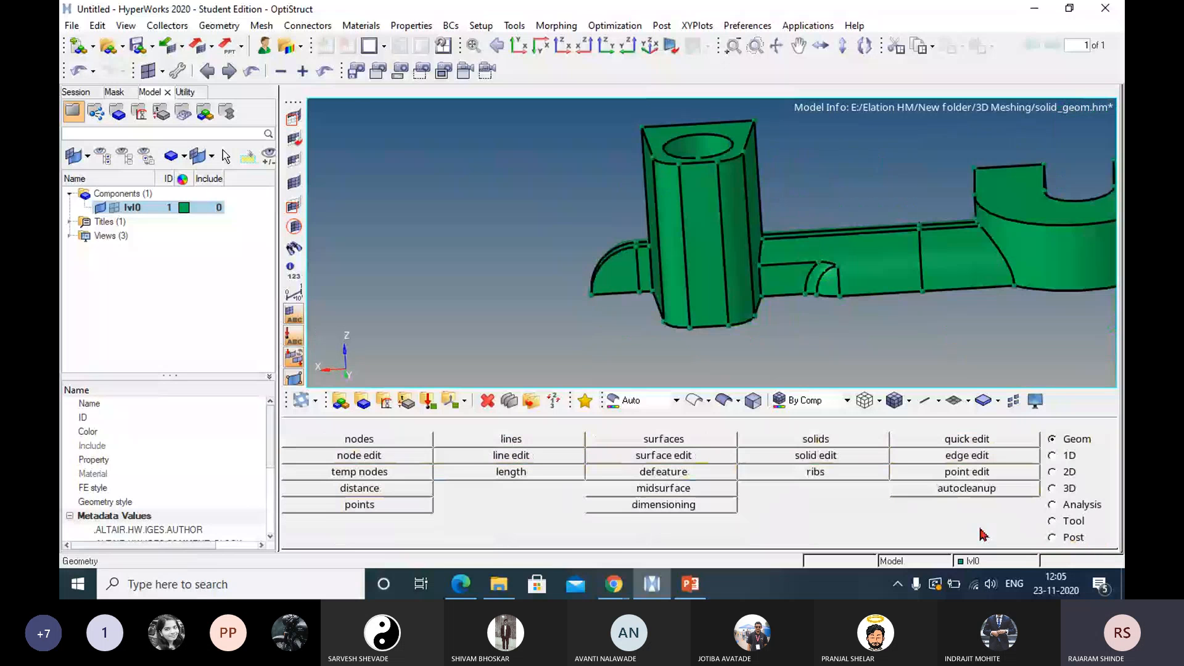
Trim the solid with bounding lines, using the closed loop of split lines around the shaft near the hook, and inspect the cut.
{"action": "left_click", "coordinate": [795, 460]}
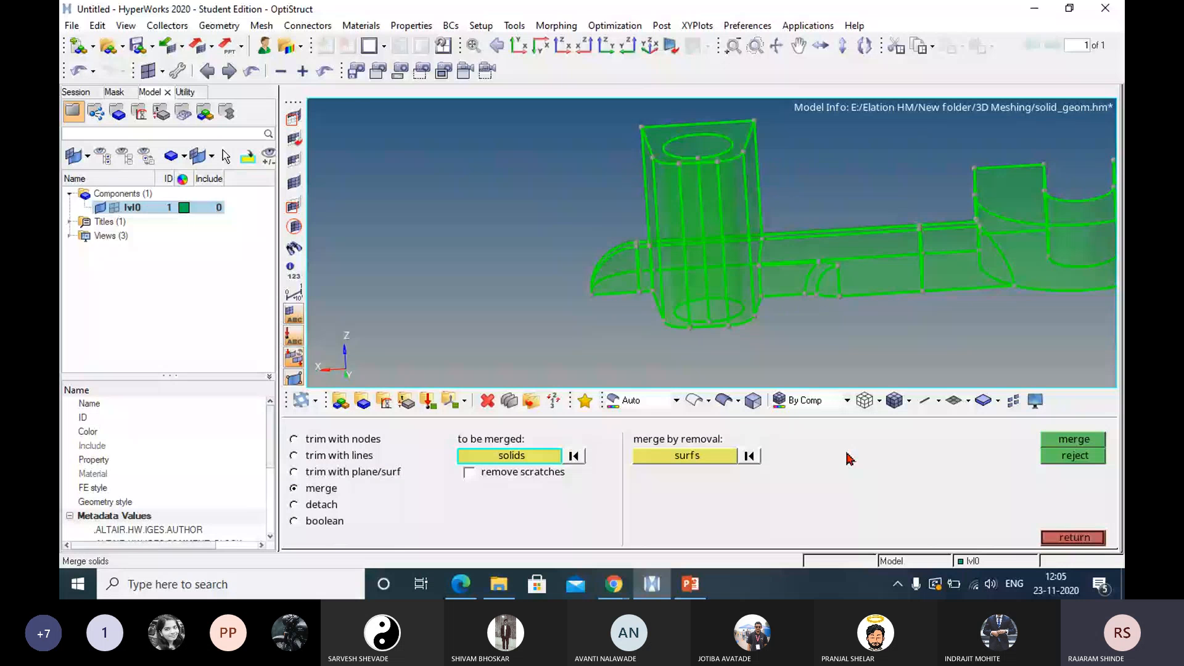
{"action": "left_click", "coordinate": [327, 455]}
{"action": "left_click", "coordinate": [703, 488]}
{"action": "left_click_drag", "start_coordinate": [903, 316], "coordinate": [881, 304], "text": "ctrl"}
{"action": "left_click", "coordinate": [899, 277]}
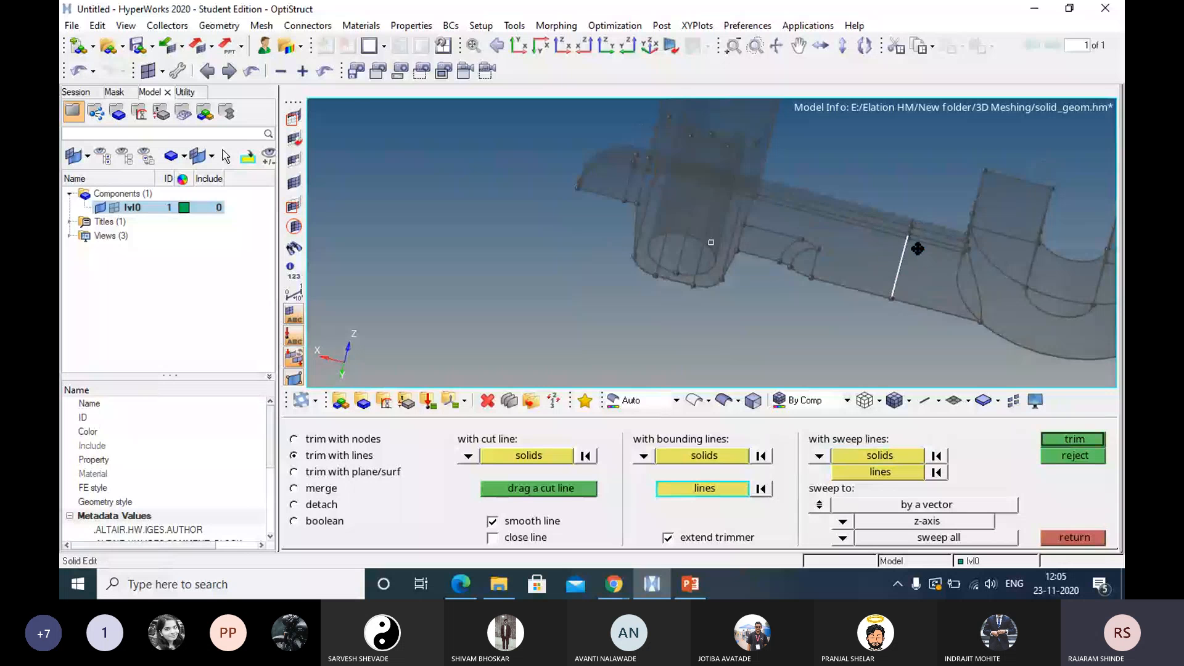
{"action": "left_click_drag", "start_coordinate": [918, 249], "coordinate": [854, 301], "text": "ctrl"}
{"action": "scroll", "coordinate": [893, 229], "scroll_direction": "up", "scroll_amount": 4, "text": "ctrl"}
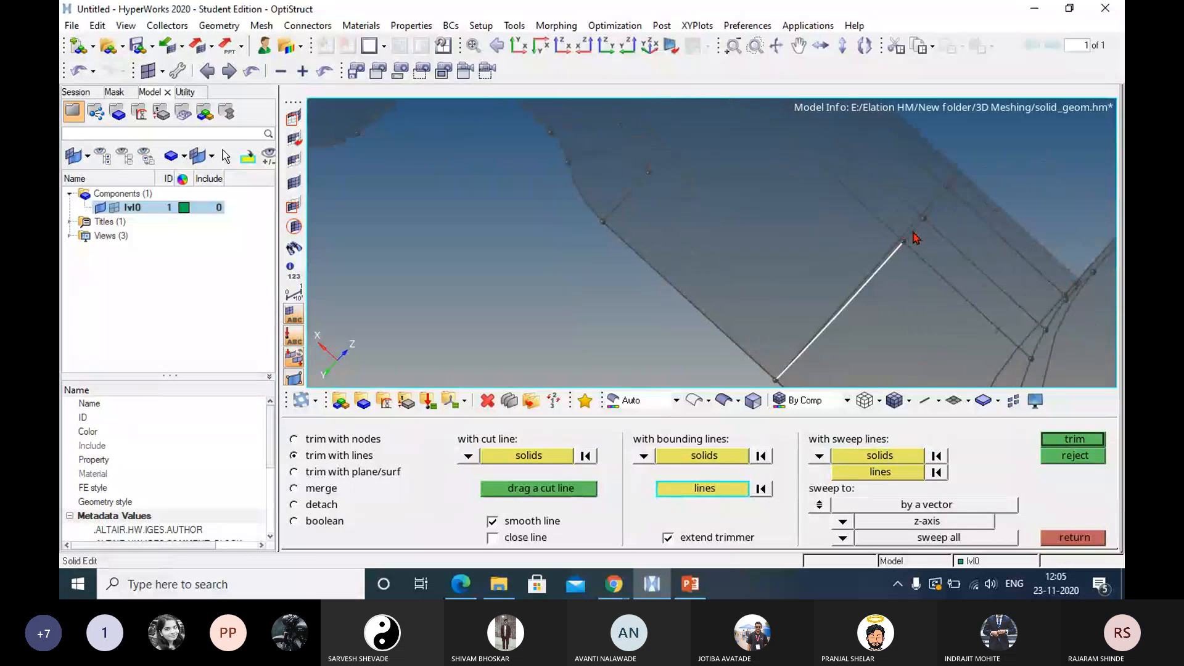
{"action": "left_click", "coordinate": [946, 192]}
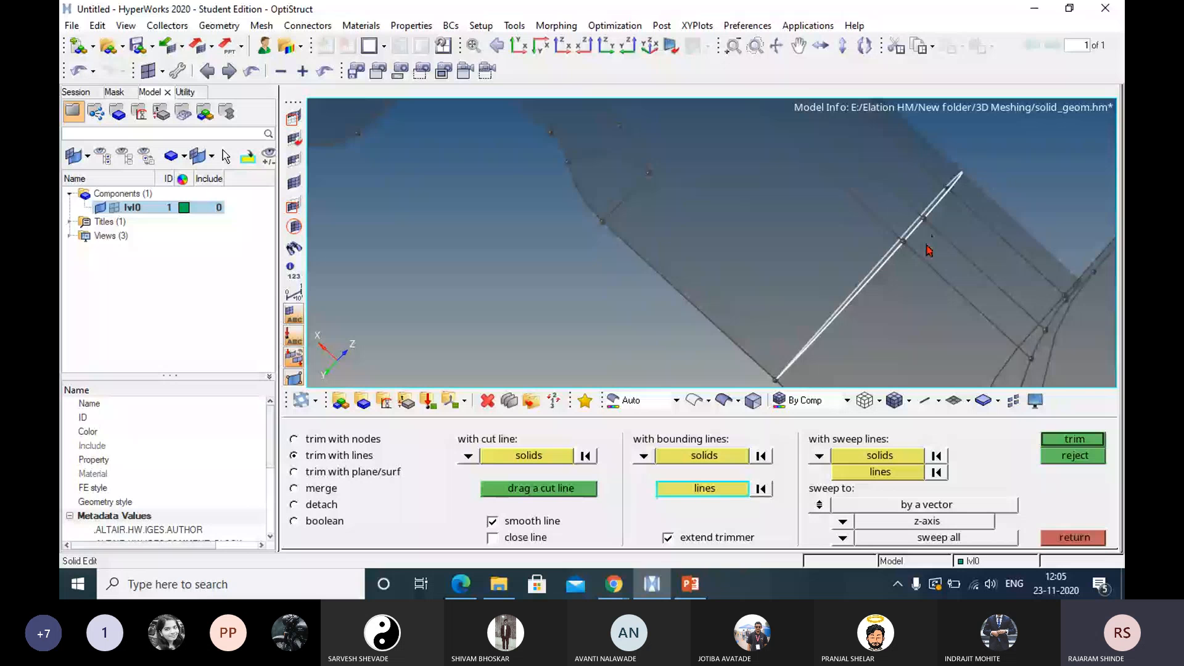
{"action": "left_click_drag", "start_coordinate": [928, 249], "coordinate": [987, 219], "text": "ctrl"}
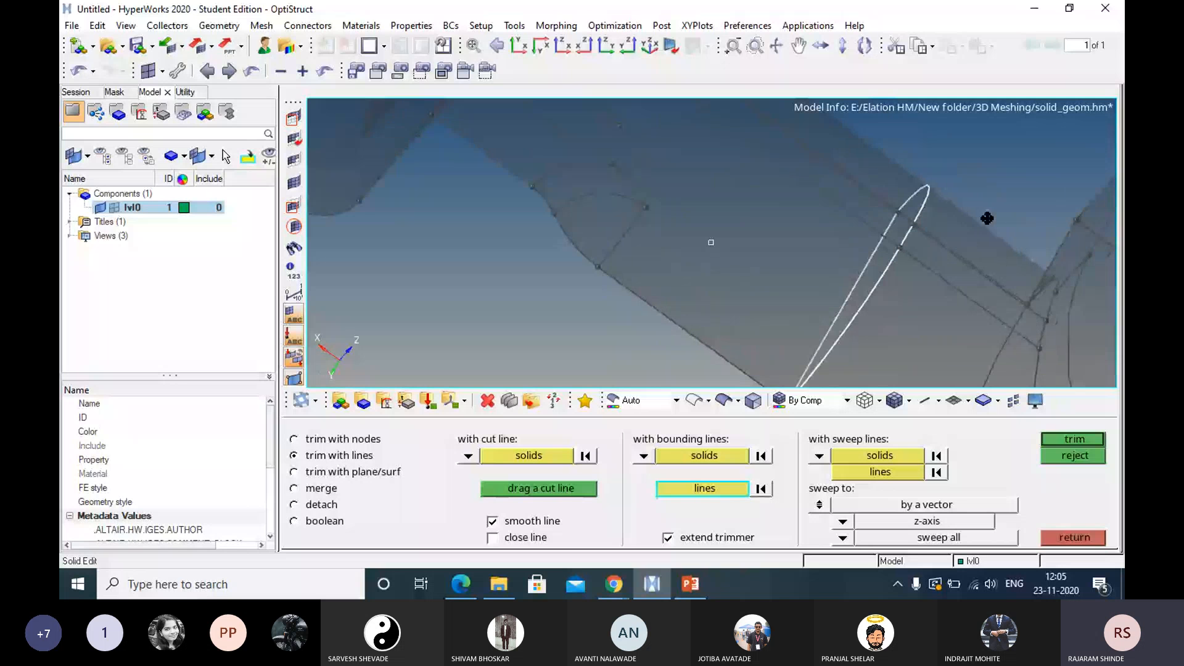
{"action": "left_click_drag", "start_coordinate": [987, 219], "coordinate": [981, 154], "text": "ctrl"}
{"action": "left_click", "coordinate": [1065, 438]}
{"action": "scroll", "coordinate": [1000, 290], "scroll_direction": "down", "scroll_amount": 4, "text": "ctrl"}
{"action": "left_click_drag", "start_coordinate": [981, 247], "coordinate": [982, 282], "text": "ctrl"}
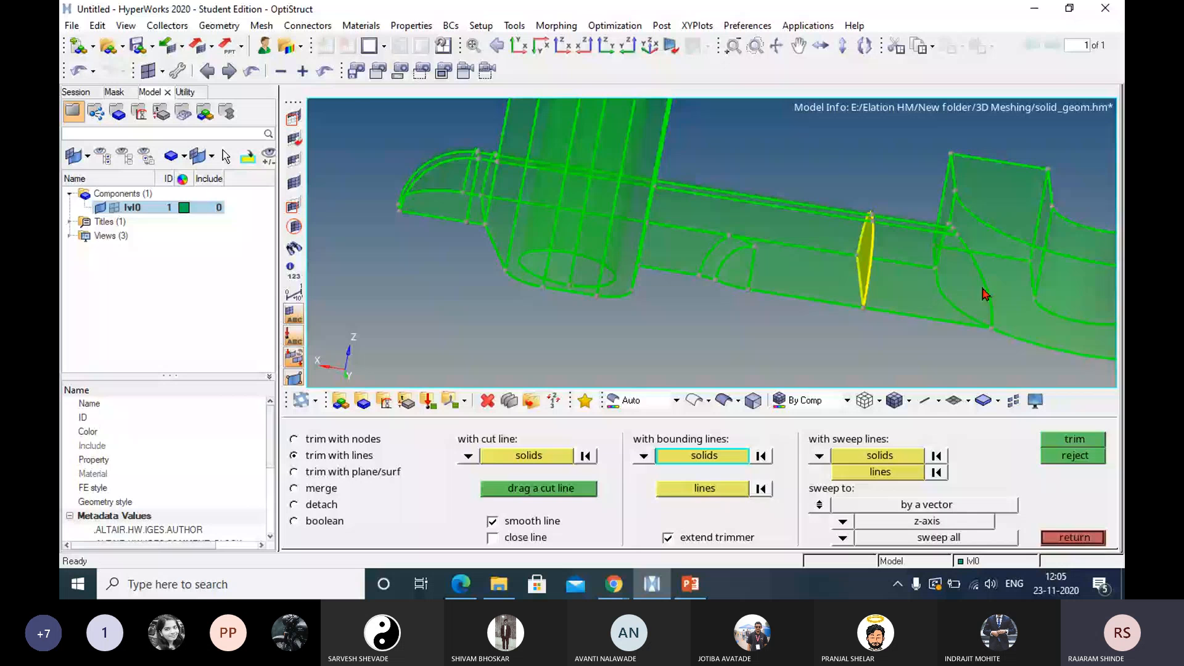
{"action": "left_click", "coordinate": [1062, 537]}
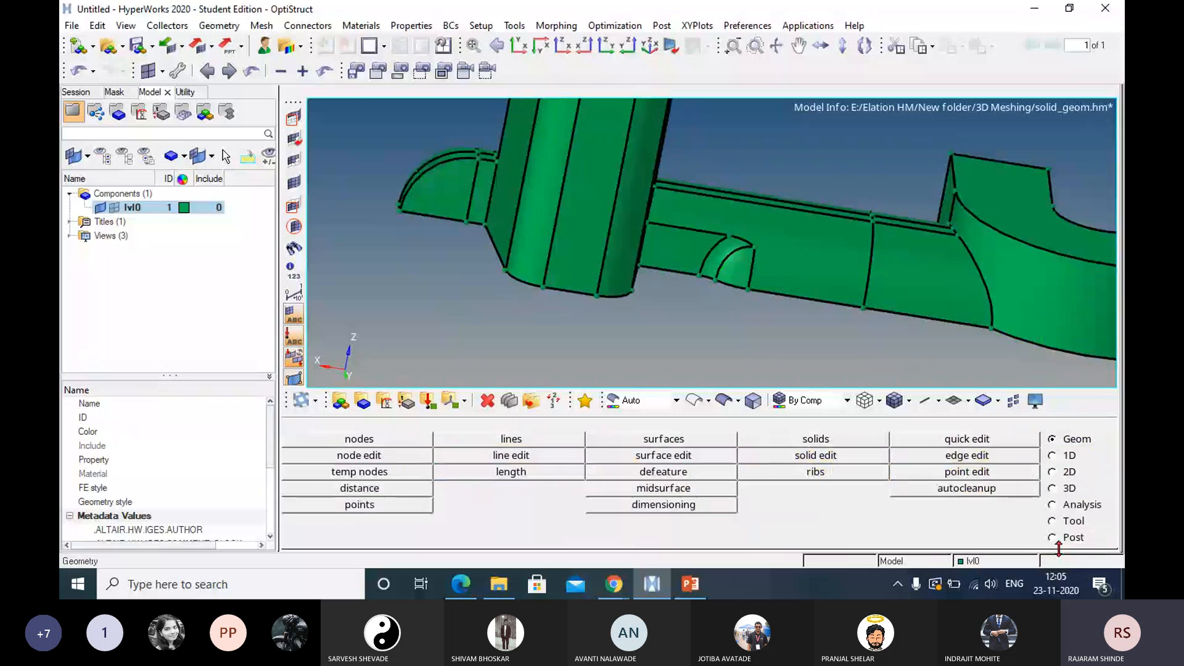
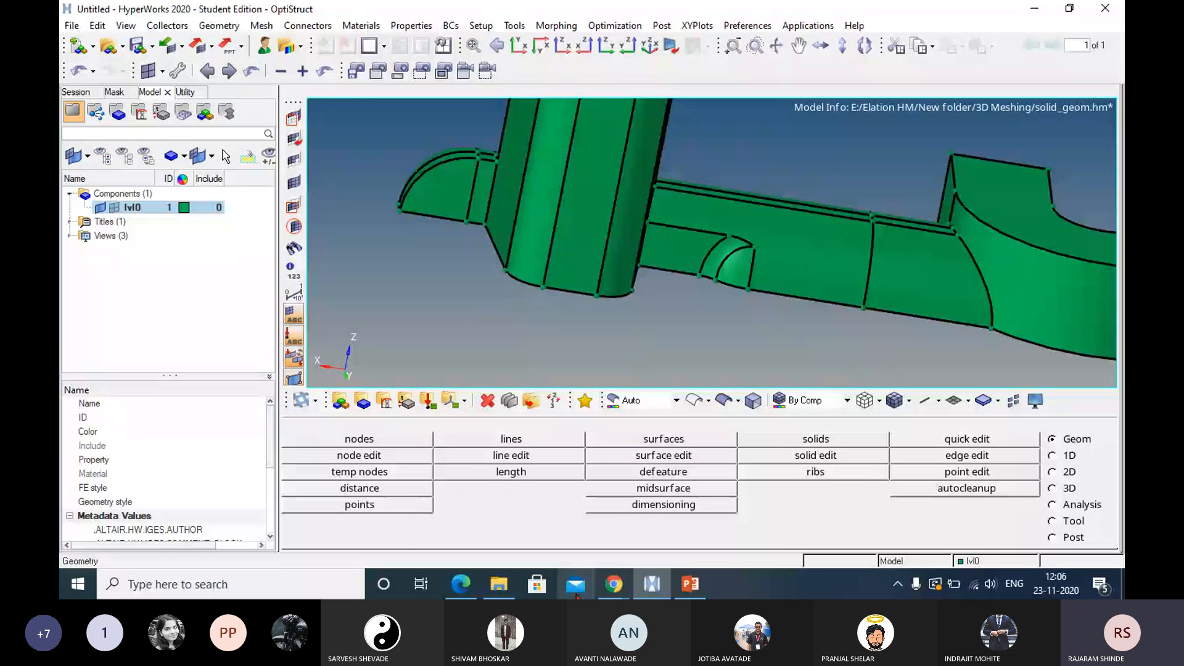
Start a new empty model, discarding the current solid_geom model.
{"action": "mouse_move", "coordinate": [633, 589]}
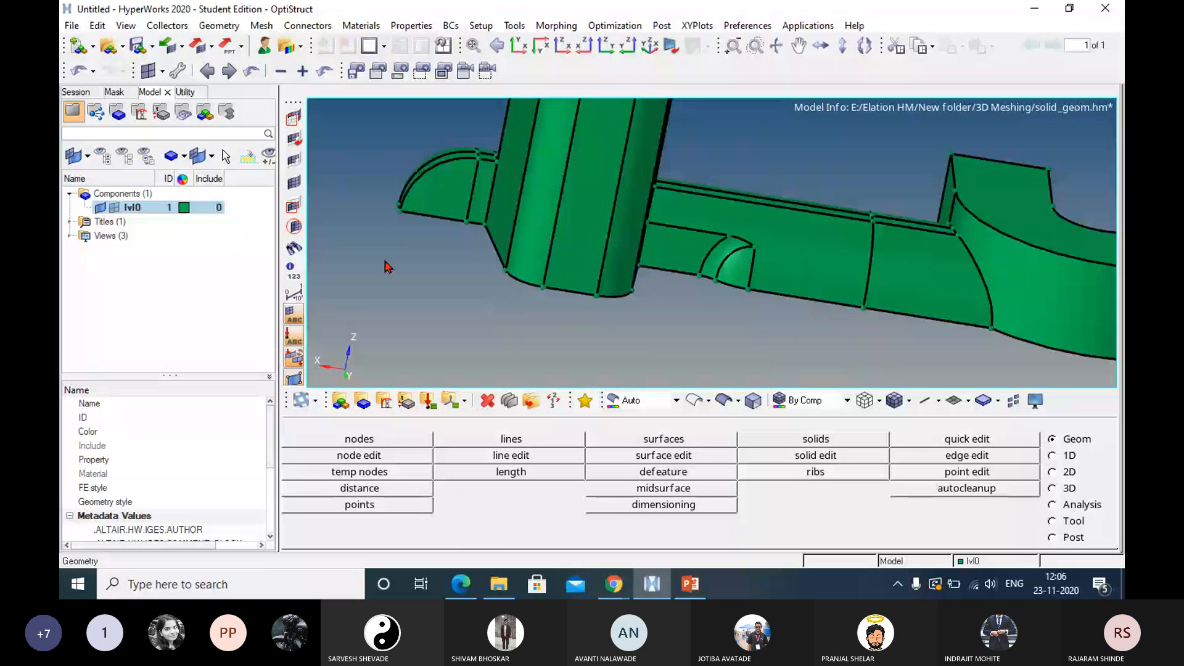
{"action": "left_click", "coordinate": [72, 25]}
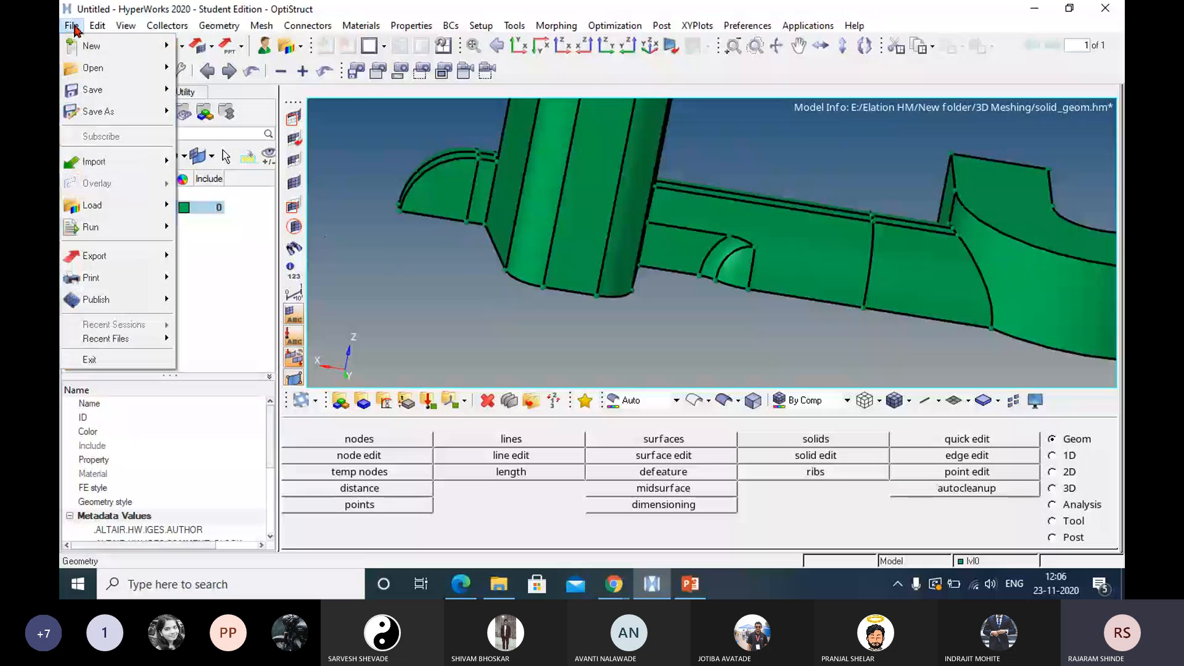
{"action": "mouse_move", "coordinate": [86, 48]}
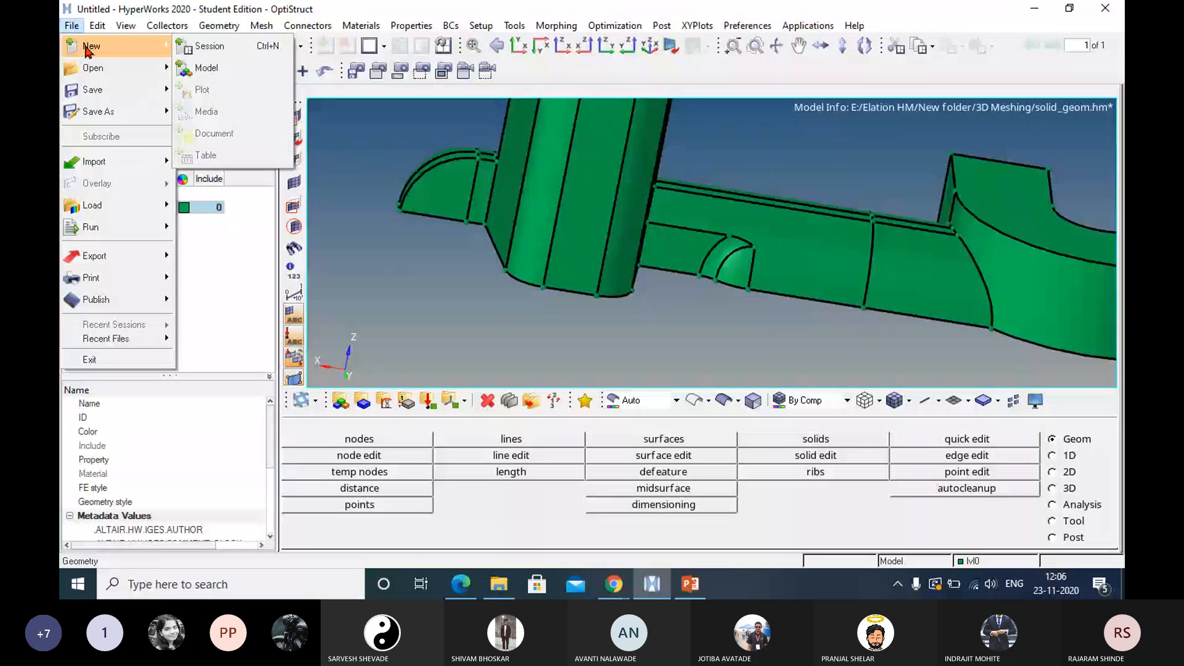
{"action": "left_click", "coordinate": [207, 68]}
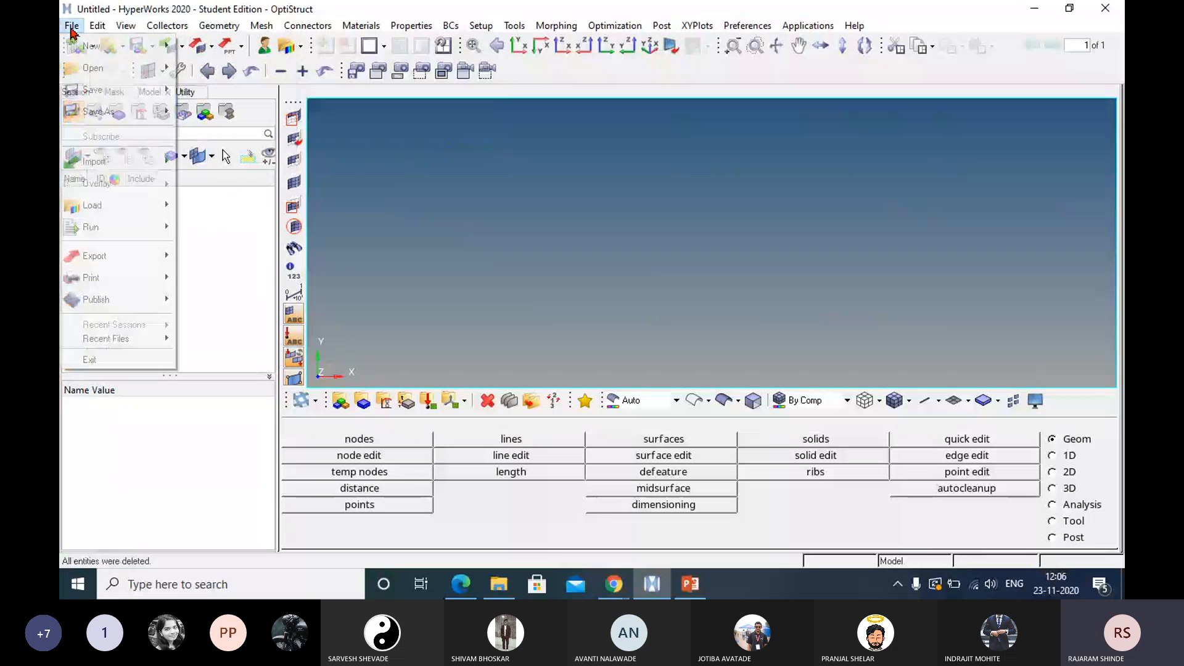
Open the housing model from the Auto tetra folder inside 3D Meshing.
{"action": "left_click", "coordinate": [72, 26]}
{"action": "mouse_move", "coordinate": [91, 73]}
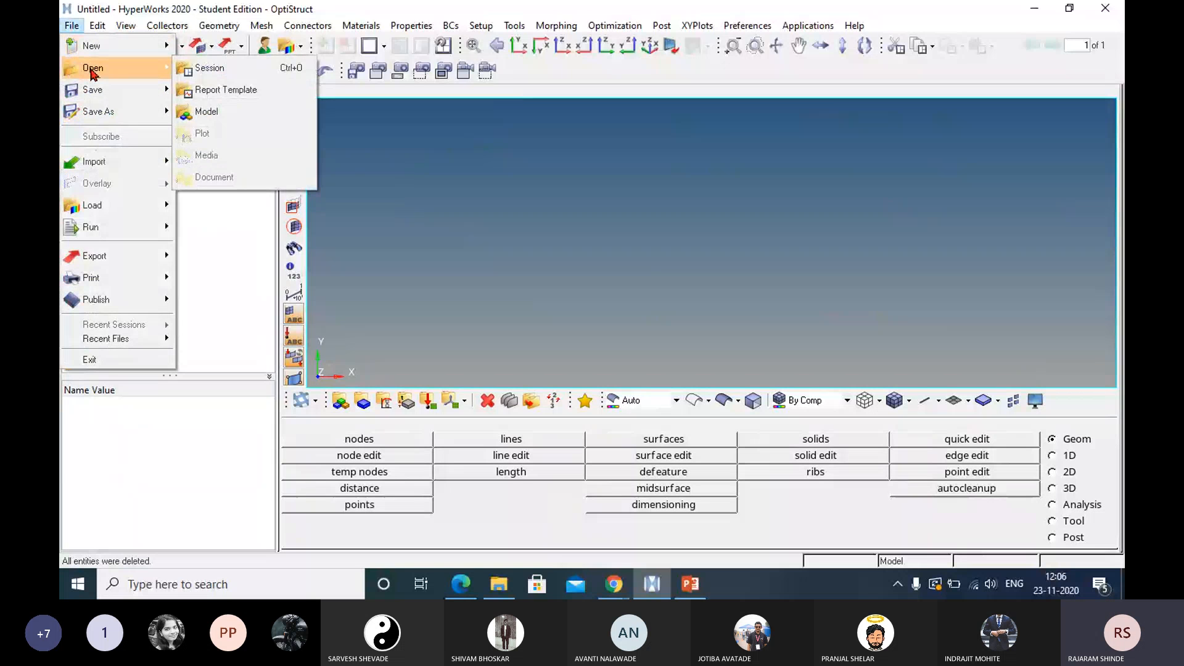
{"action": "left_click", "coordinate": [245, 114]}
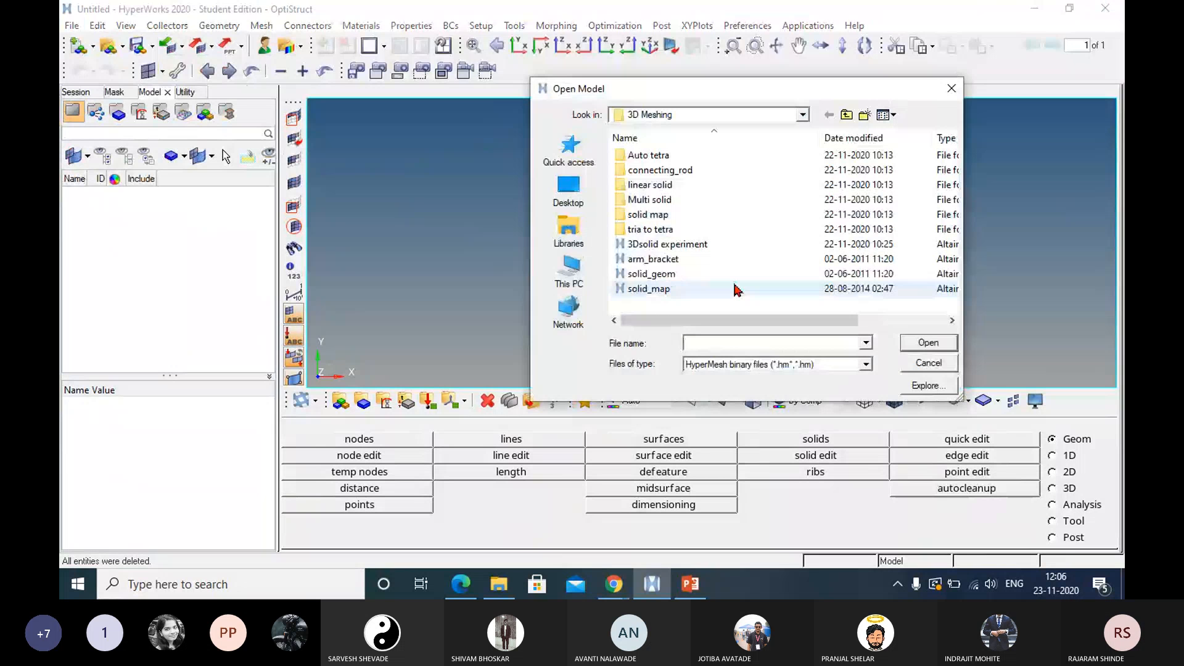
{"action": "double_click", "coordinate": [648, 154]}
{"action": "left_click", "coordinate": [648, 155]}
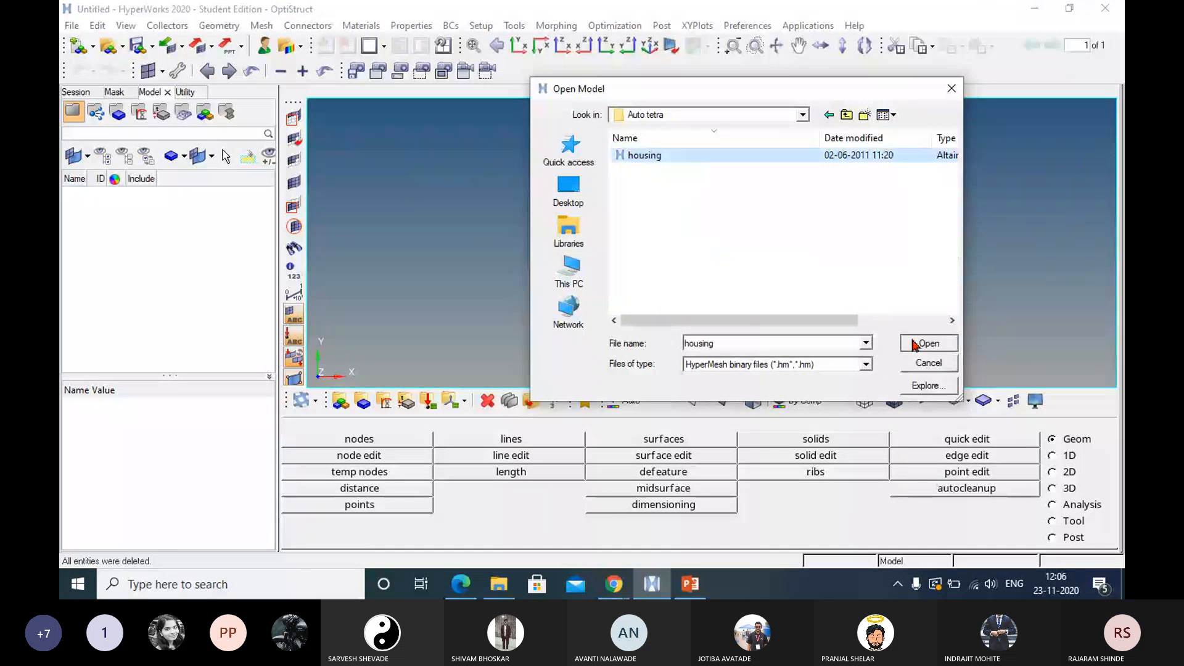
{"action": "left_click", "coordinate": [928, 342]}
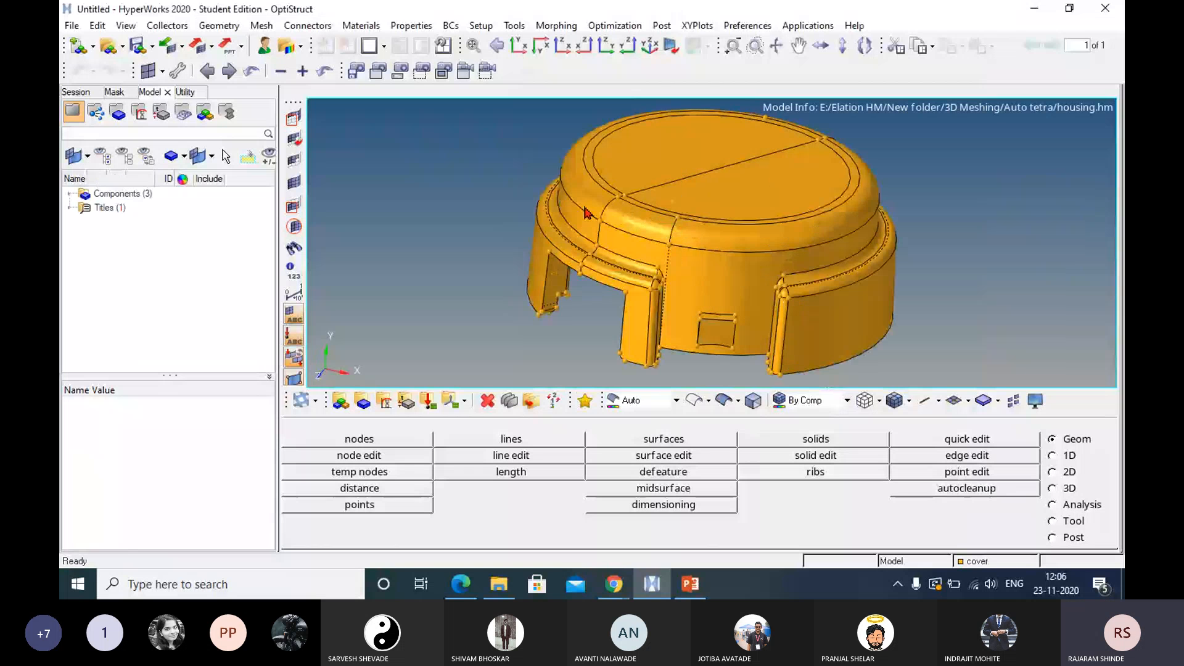
List the model's components, select cover and examine the housing's shape from above and from the side.
{"action": "left_click", "coordinate": [69, 193]}
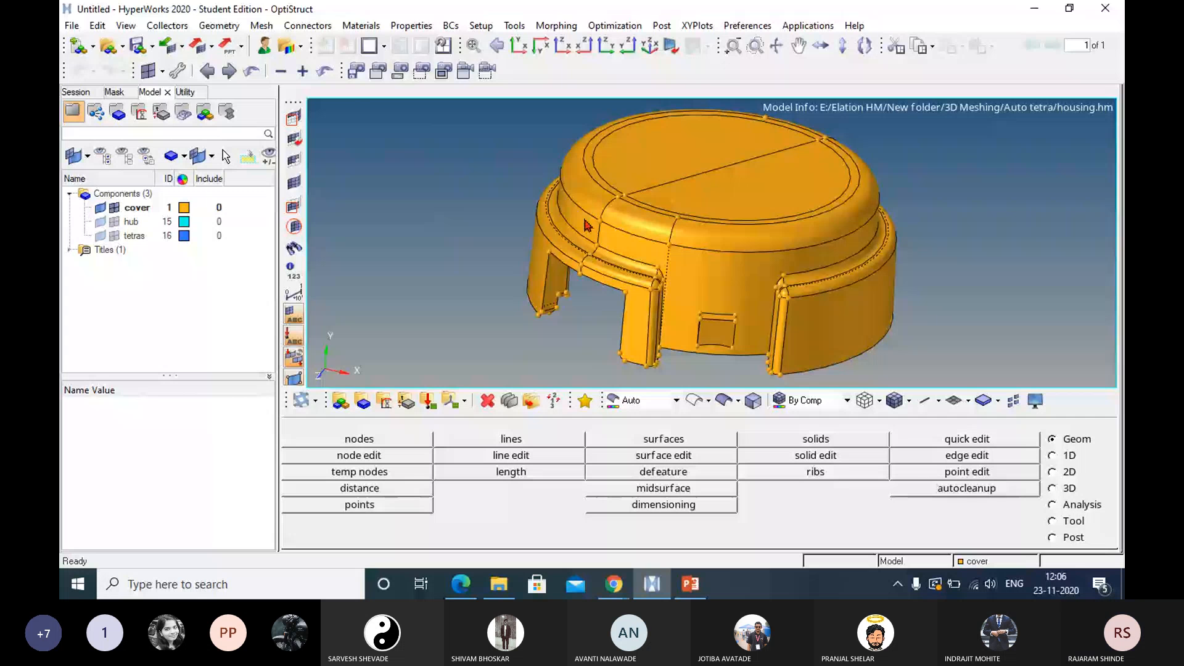
{"action": "left_click", "coordinate": [124, 208]}
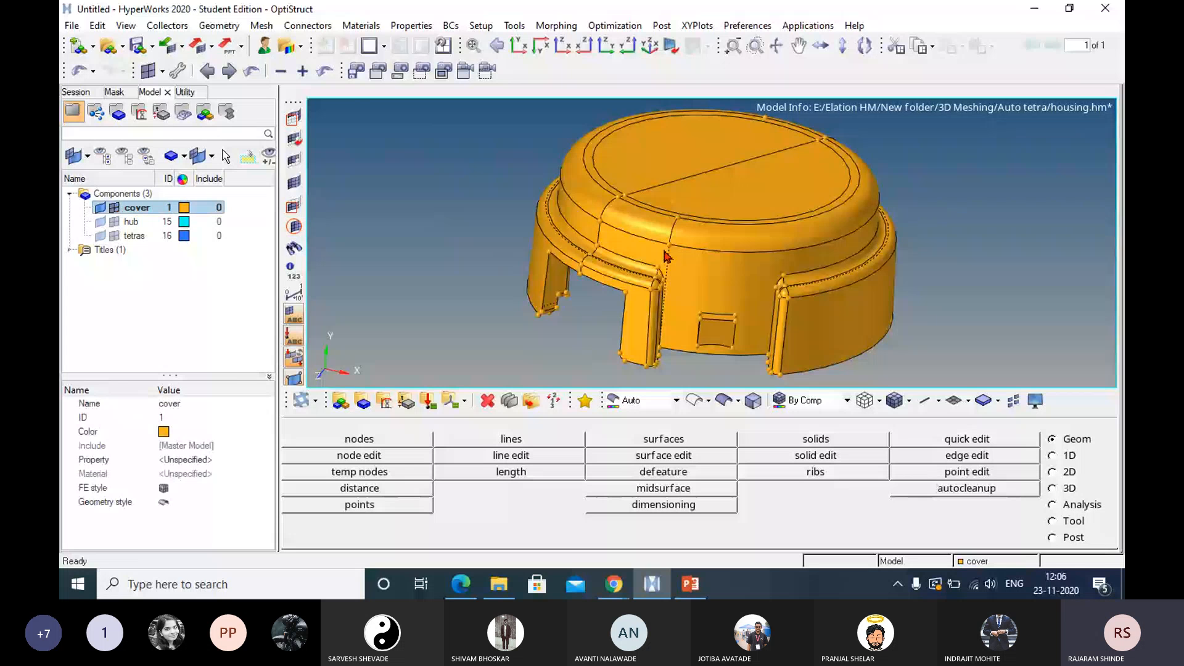
{"action": "left_click_drag", "start_coordinate": [667, 254], "coordinate": [736, 214], "text": "ctrl"}
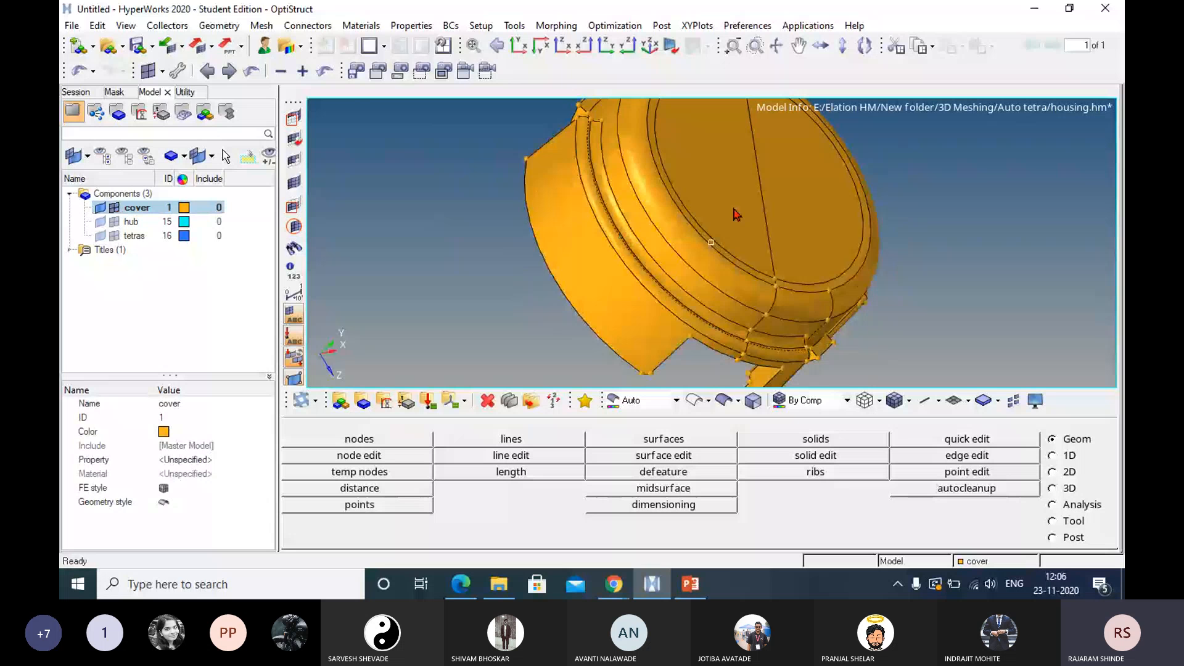
{"action": "left_click_drag", "start_coordinate": [645, 167], "coordinate": [529, 201], "text": "ctrl"}
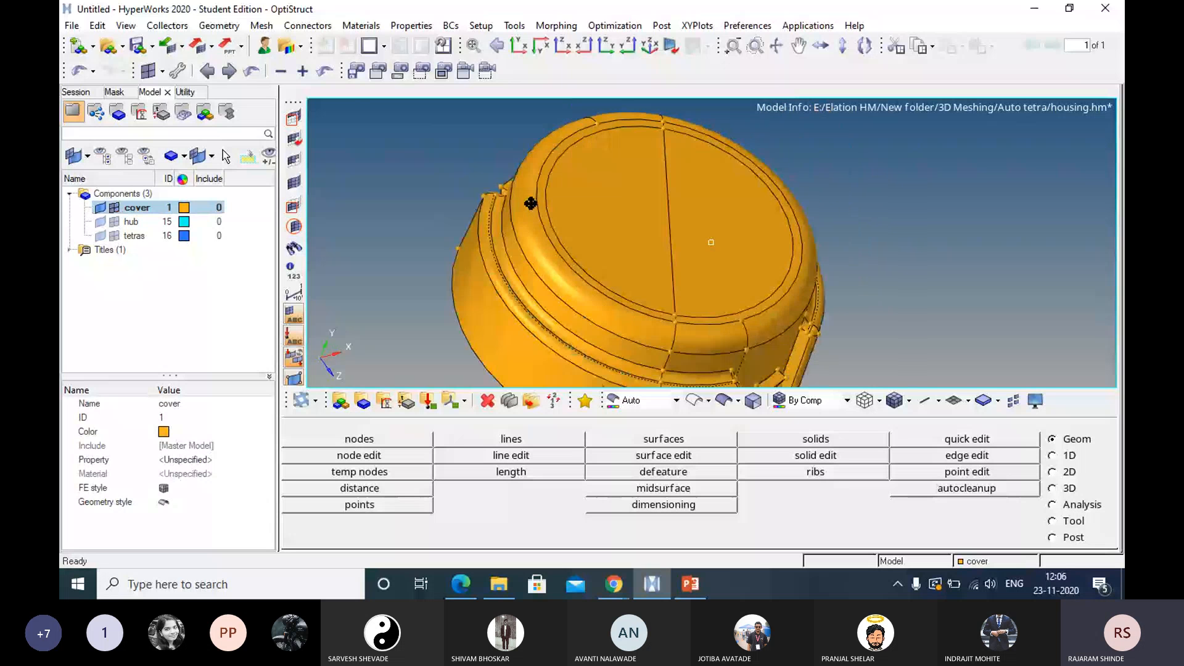
{"action": "left_click_drag", "start_coordinate": [530, 203], "coordinate": [526, 201], "text": "ctrl"}
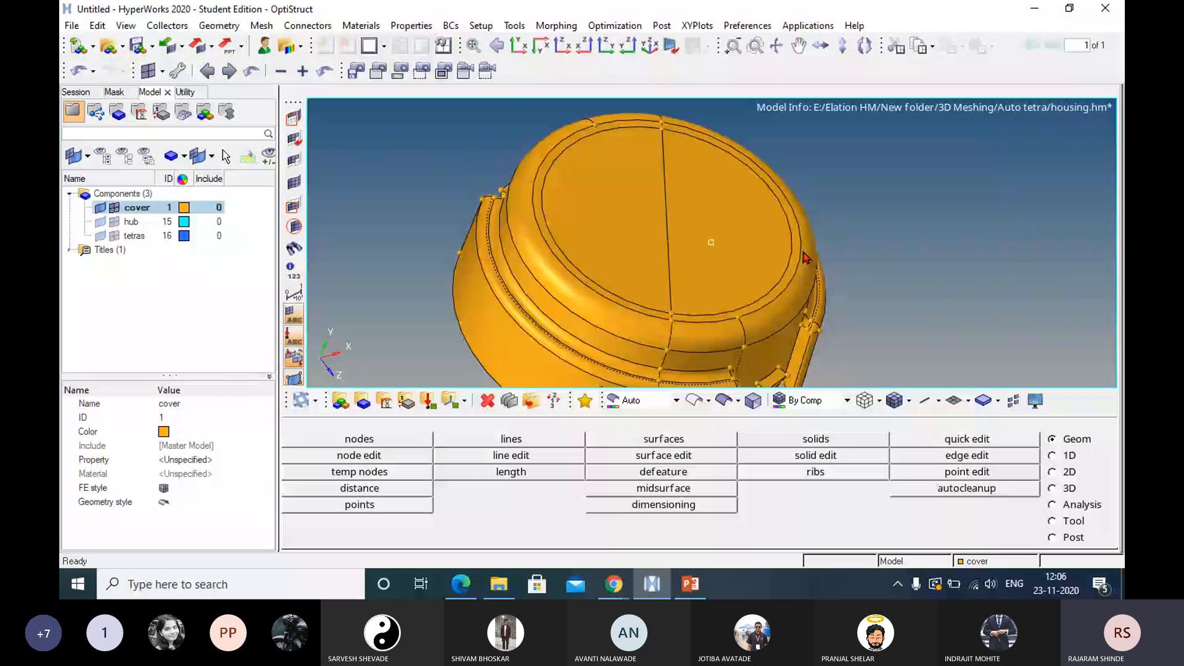
{"action": "left_click_drag", "start_coordinate": [804, 256], "coordinate": [723, 414], "text": "ctrl"}
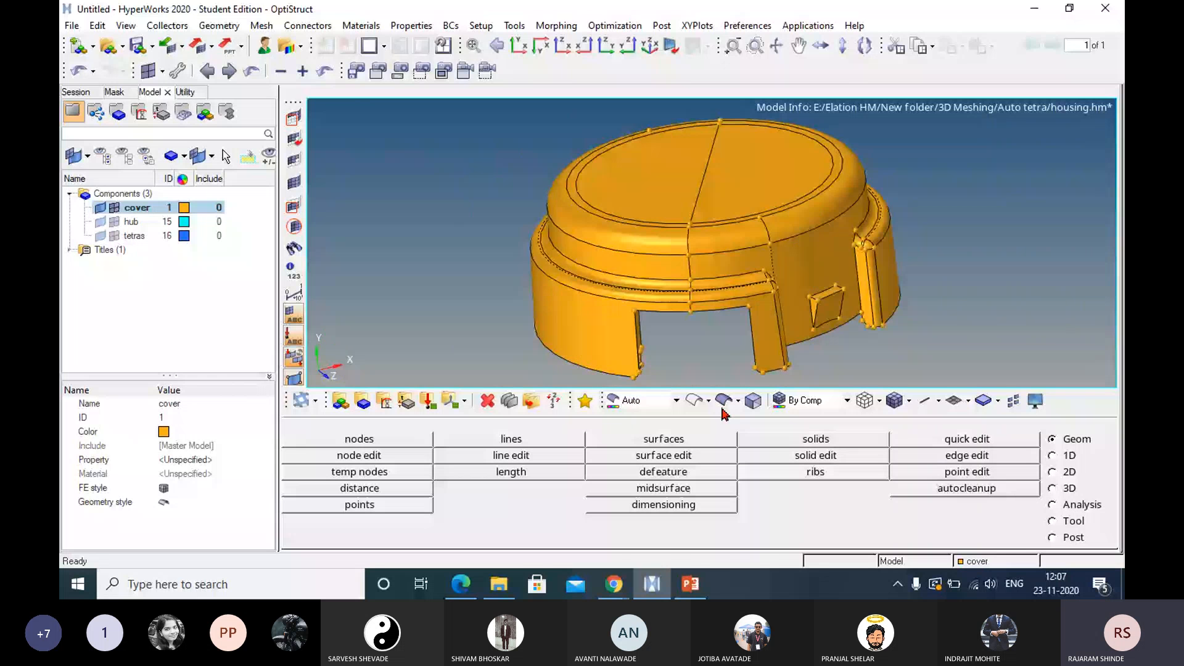
{"action": "key", "text": "alt+Tab"}
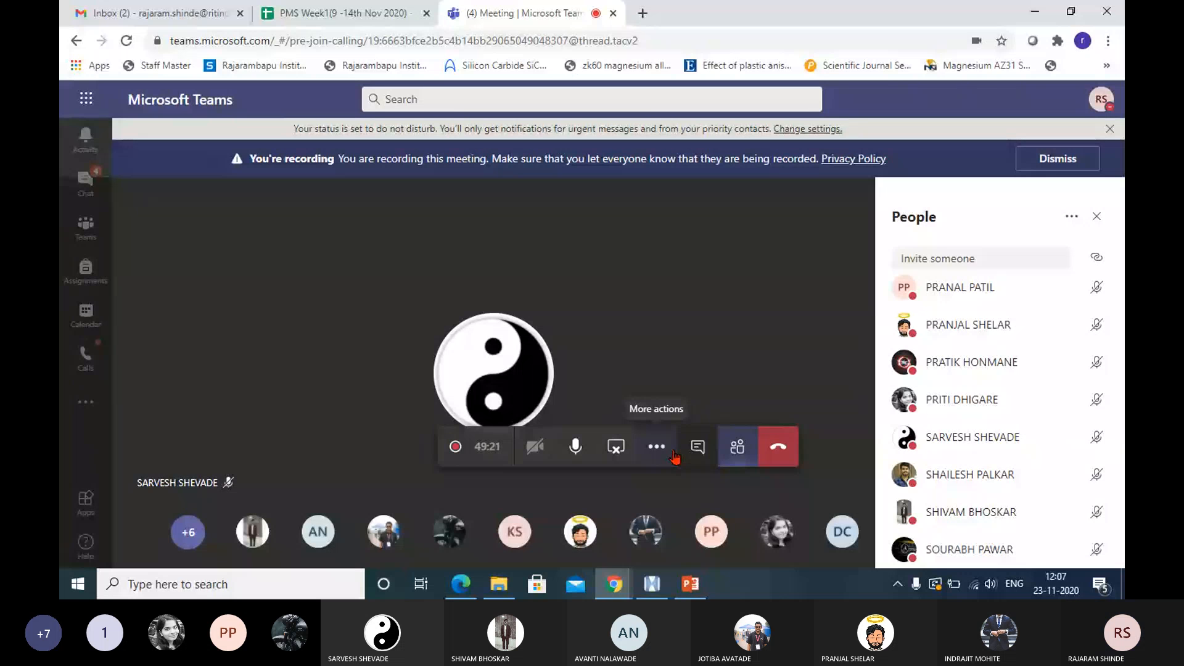
{"action": "left_click", "coordinate": [654, 594]}
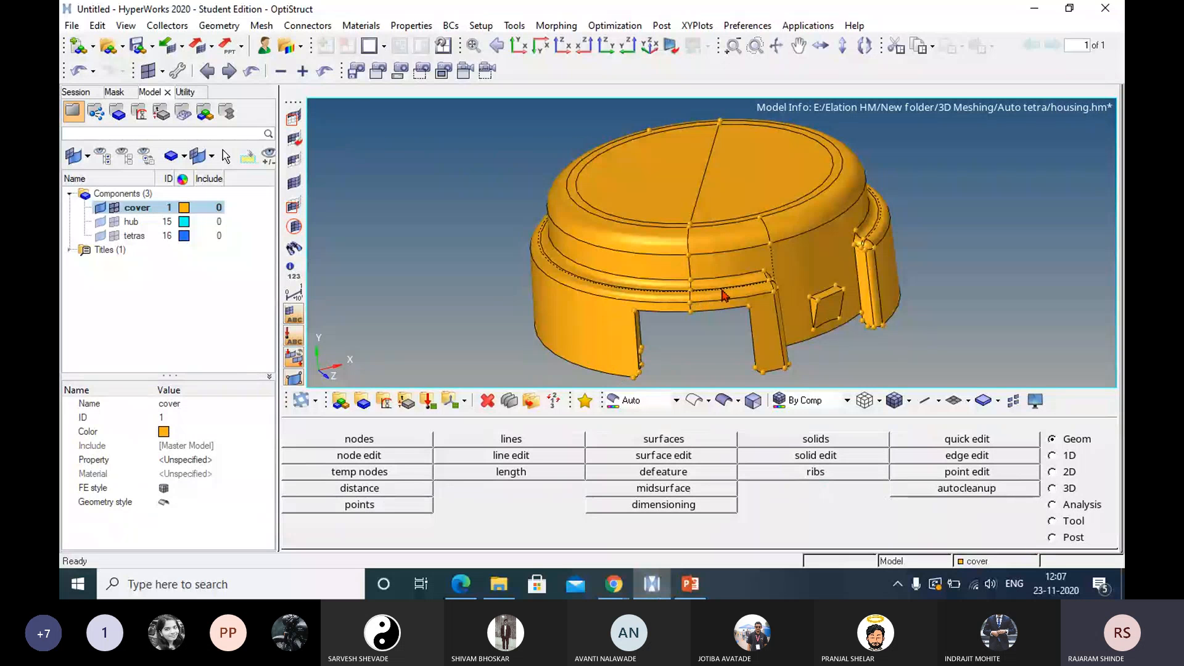
Recolor the cover component olive green.
{"action": "left_click_drag", "start_coordinate": [723, 296], "coordinate": [750, 290], "text": "ctrl"}
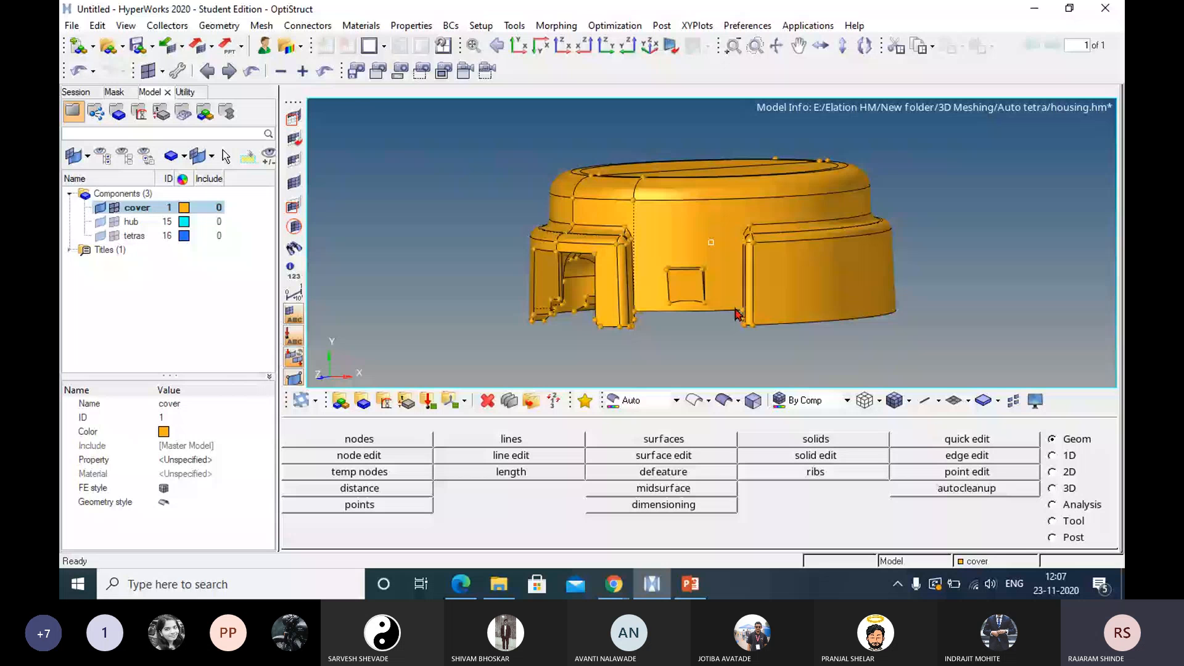
{"action": "scroll", "coordinate": [737, 315], "scroll_direction": "up", "scroll_amount": 3}
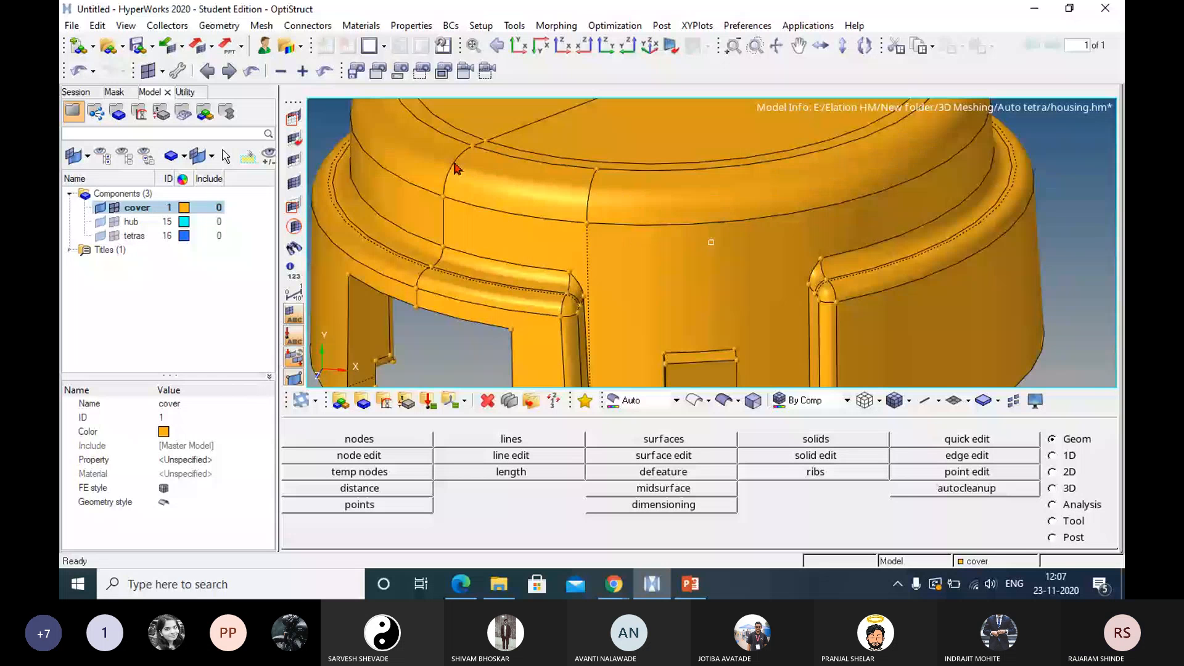
{"action": "left_click", "coordinate": [184, 207]}
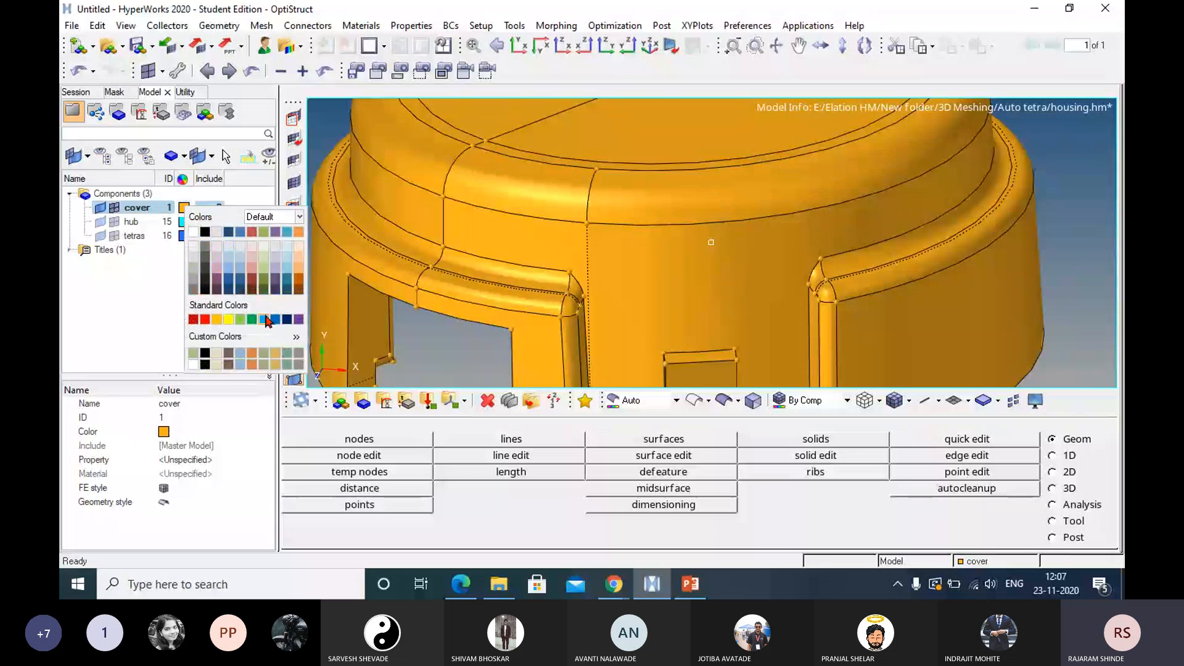
{"action": "left_click", "coordinate": [262, 281]}
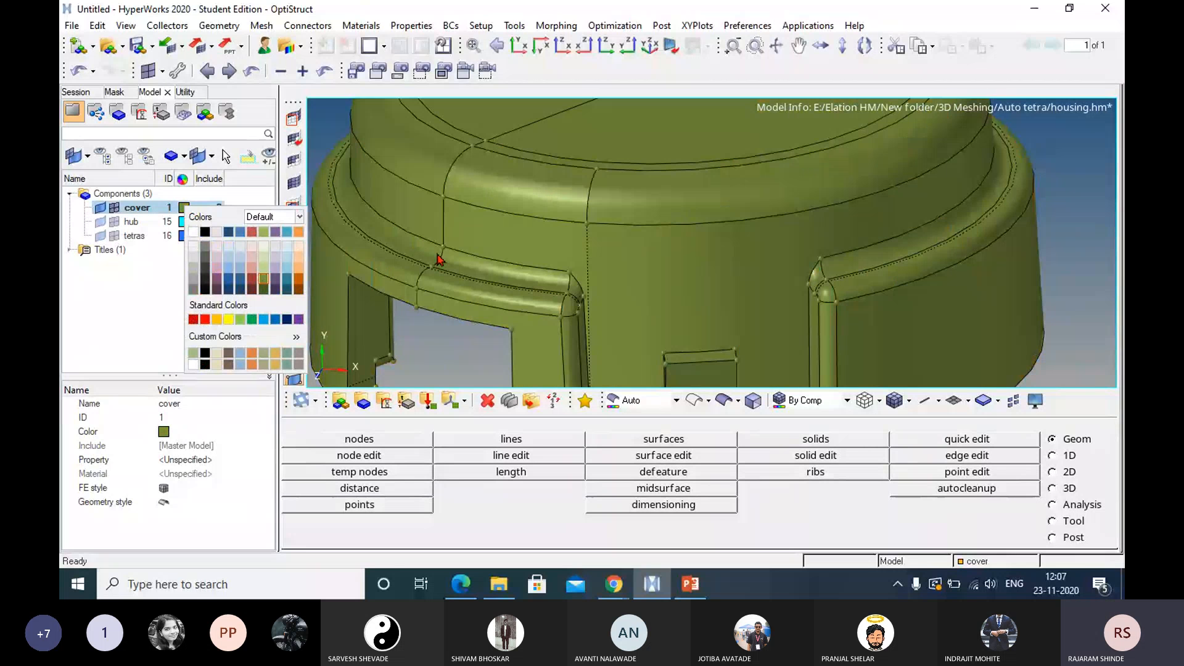
{"action": "left_click", "coordinate": [678, 259]}
Examine the cover's edge lines up close, and set the cover component's color to yellow.
{"action": "scroll", "coordinate": [678, 259], "scroll_direction": "up", "scroll_amount": 5}
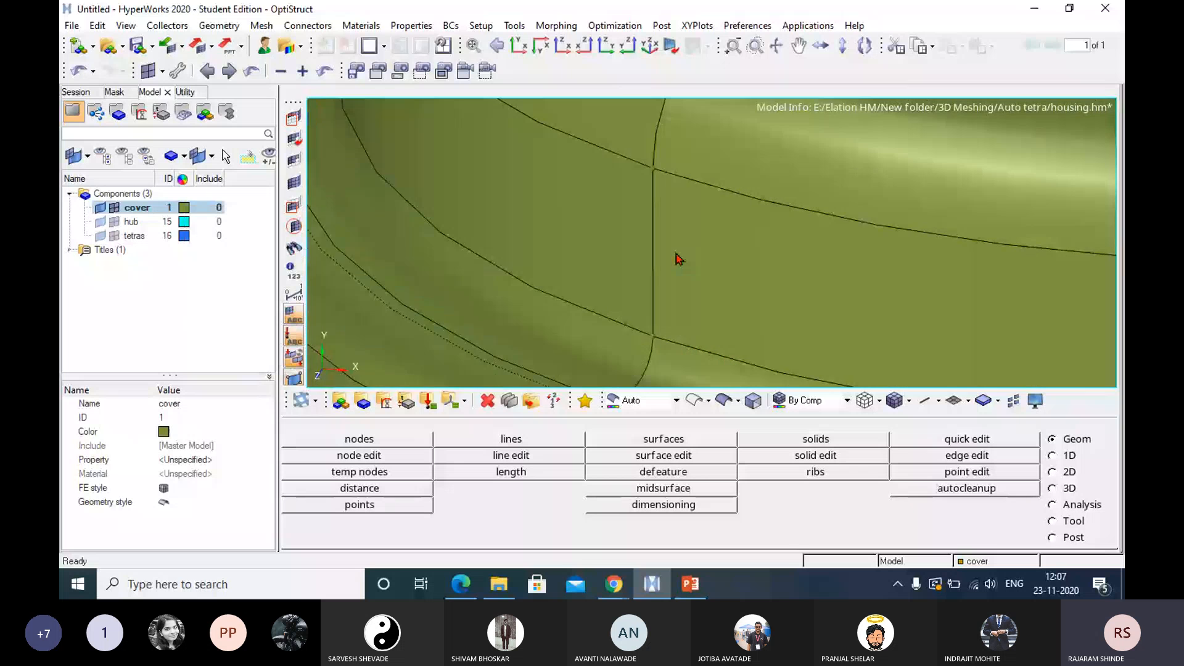
{"action": "scroll", "coordinate": [678, 259], "scroll_direction": "down", "scroll_amount": 3}
{"action": "scroll", "coordinate": [679, 264], "scroll_direction": "down", "scroll_amount": 2}
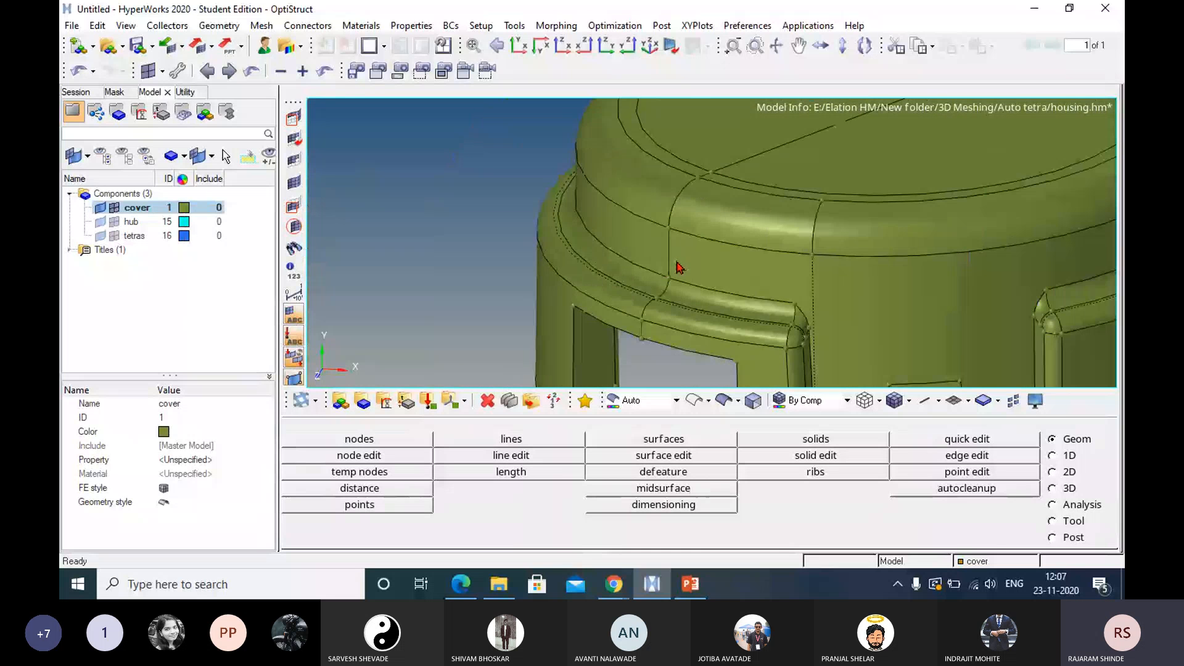
{"action": "scroll", "coordinate": [678, 266], "scroll_direction": "down", "scroll_amount": 1}
{"action": "right_click_drag", "start_coordinate": [760, 312], "coordinate": [682, 269], "text": "ctrl"}
{"action": "left_click_drag", "start_coordinate": [681, 269], "coordinate": [679, 297], "text": "ctrl"}
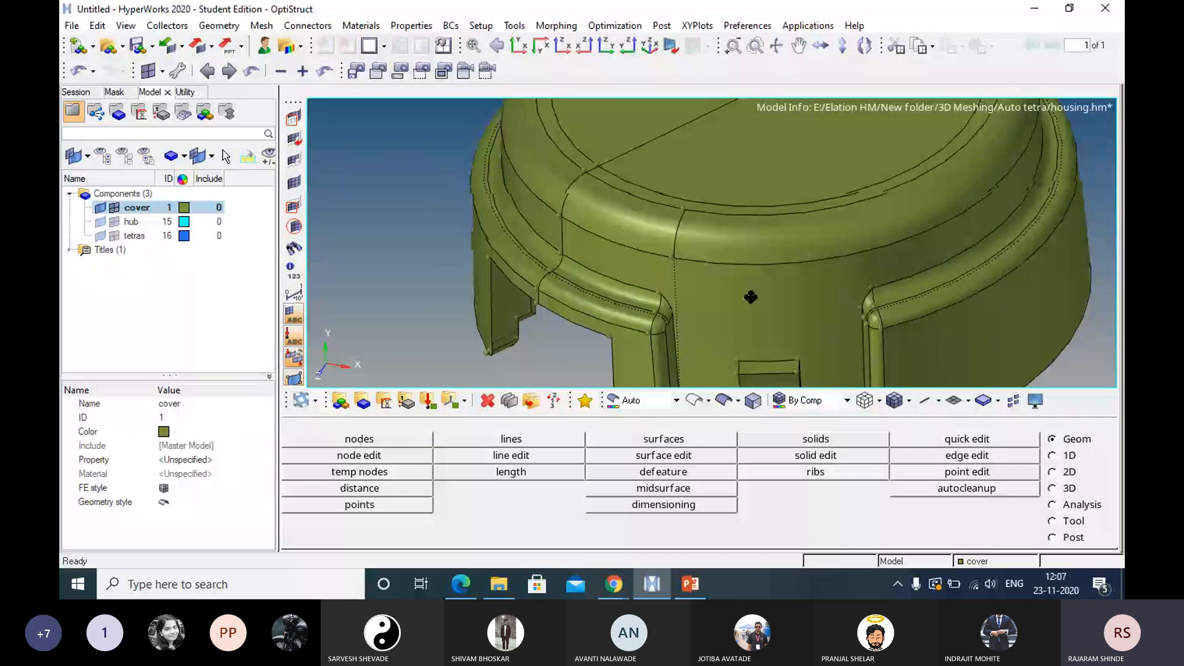
{"action": "right_click_drag", "start_coordinate": [750, 296], "coordinate": [730, 257], "text": "ctrl"}
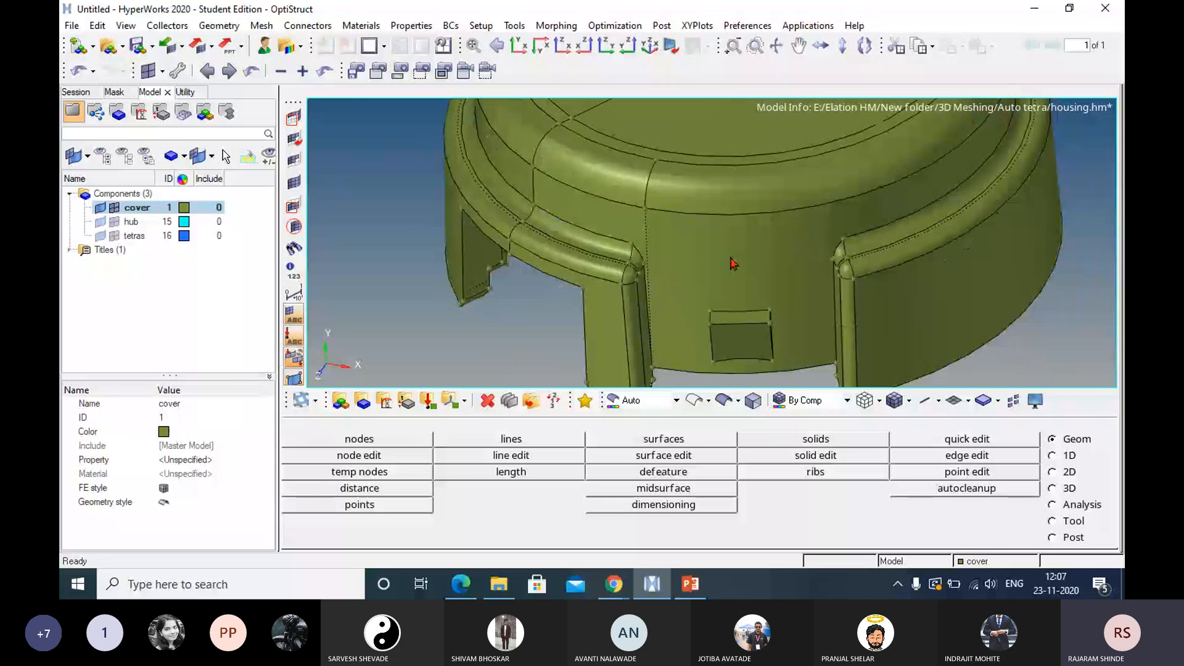
{"action": "left_click", "coordinate": [184, 207]}
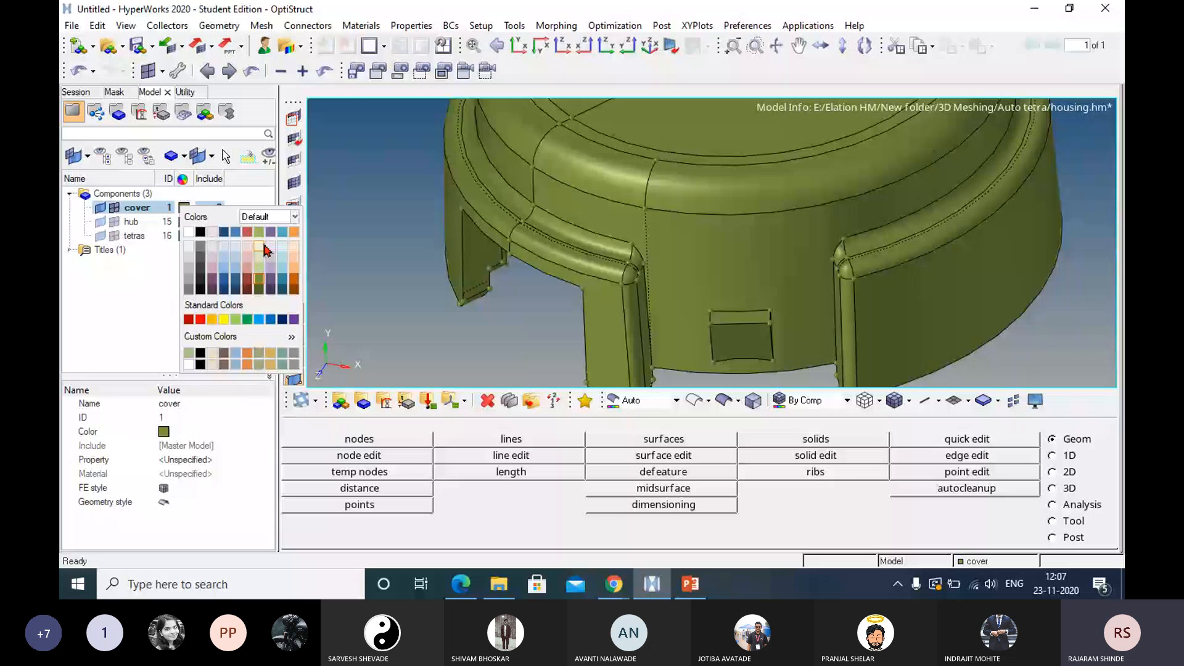
{"action": "left_click", "coordinate": [264, 246]}
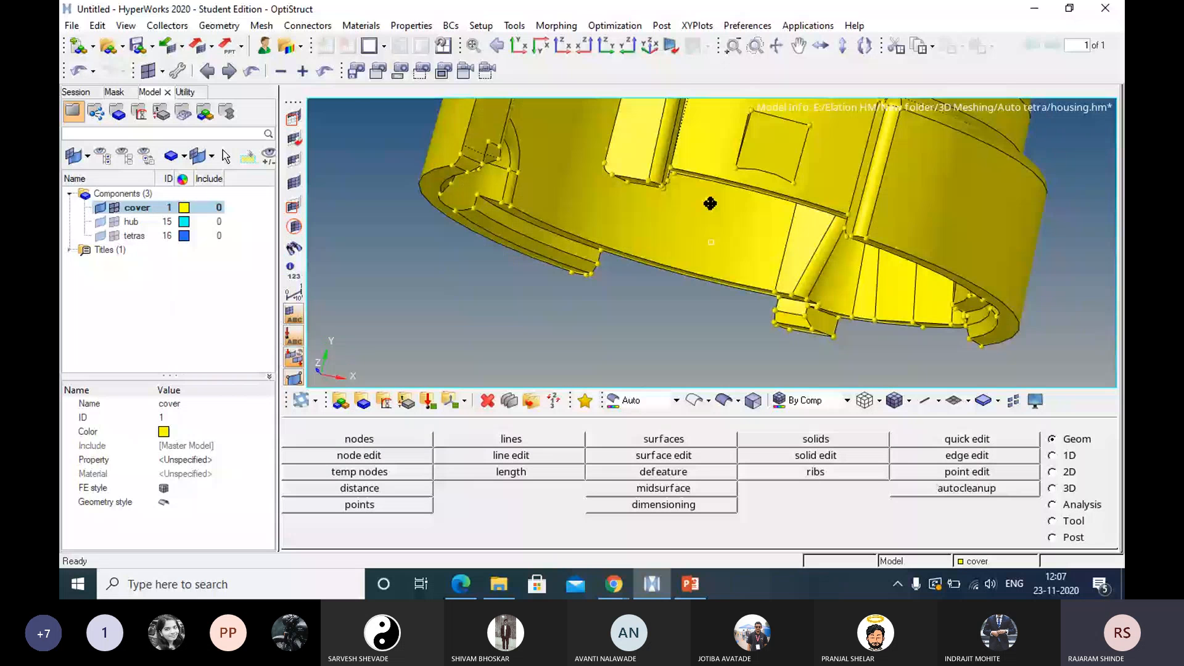
Mask one narrow curved surface on the cover's open rim.
{"action": "left_click_drag", "start_coordinate": [710, 204], "coordinate": [503, 269], "text": "ctrl"}
{"action": "key", "text": "F5"}
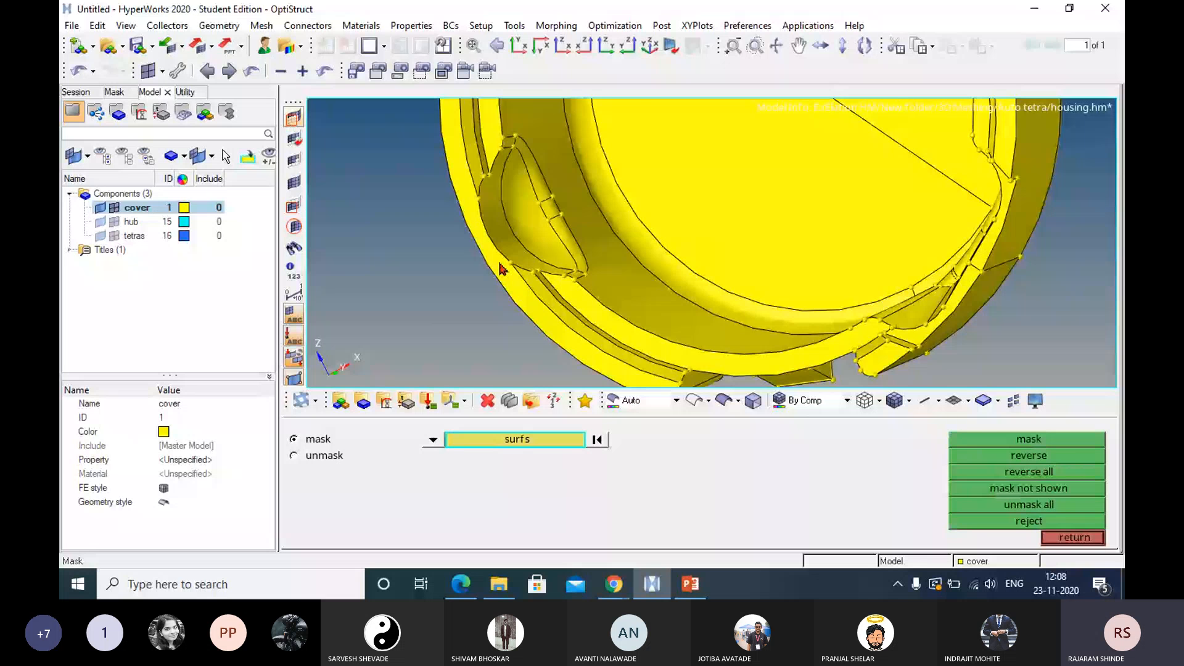
{"action": "left_click_drag", "start_coordinate": [598, 320], "coordinate": [613, 239], "text": "ctrl"}
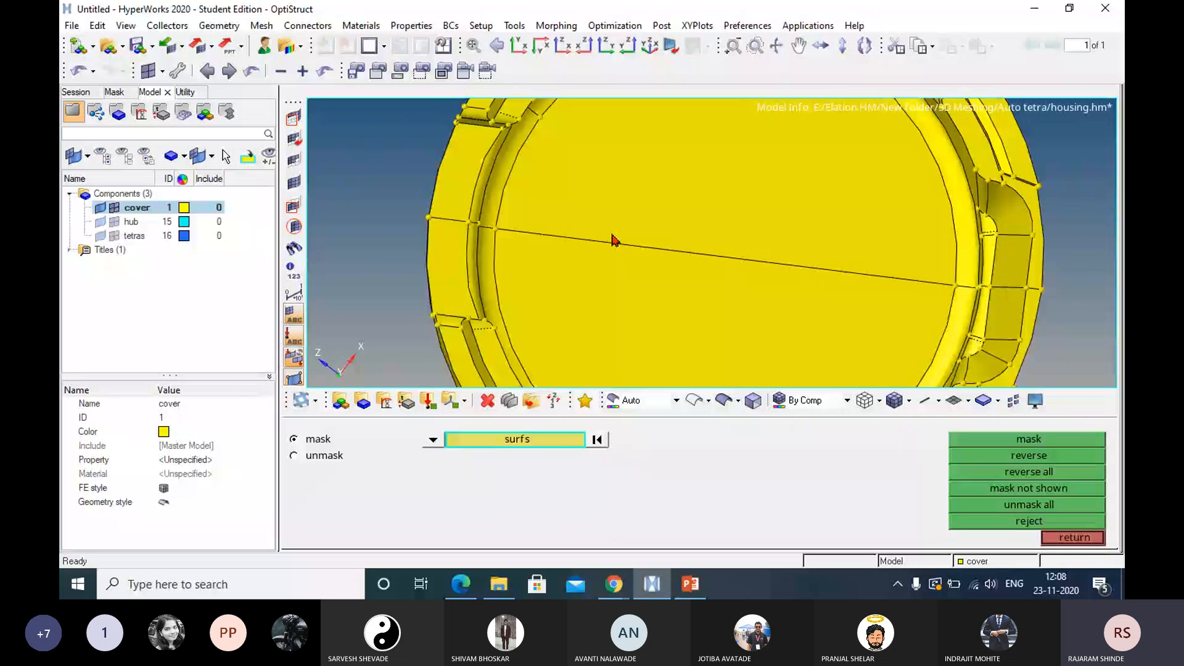
{"action": "right_click_drag", "start_coordinate": [613, 239], "coordinate": [677, 315], "text": "ctrl"}
{"action": "left_click_drag", "start_coordinate": [678, 314], "coordinate": [641, 289], "text": "ctrl"}
{"action": "left_click", "coordinate": [1007, 344]}
{"action": "middle_click", "coordinate": [1008, 343]}
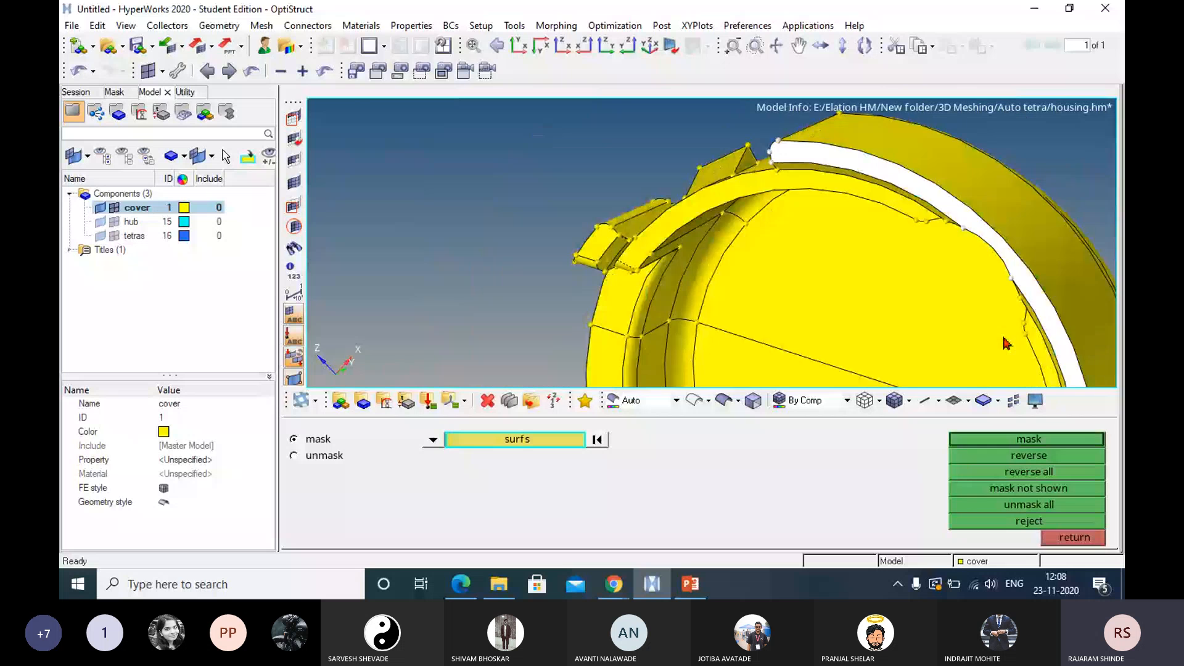
Mask a second narrow curved rim surface on the cover and inspect the space between the walls.
{"action": "left_click_drag", "start_coordinate": [941, 243], "coordinate": [956, 213], "text": "ctrl"}
{"action": "left_click", "coordinate": [729, 188]}
{"action": "left_click", "coordinate": [1012, 437]}
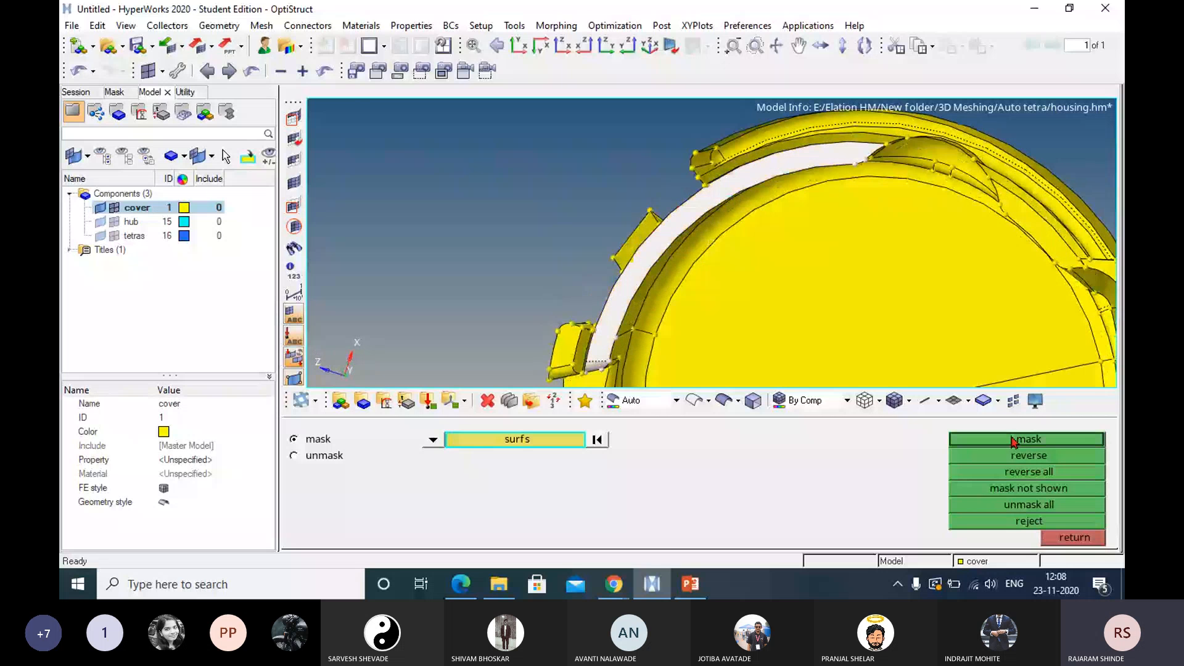
{"action": "left_click_drag", "start_coordinate": [767, 283], "coordinate": [648, 242], "text": "ctrl"}
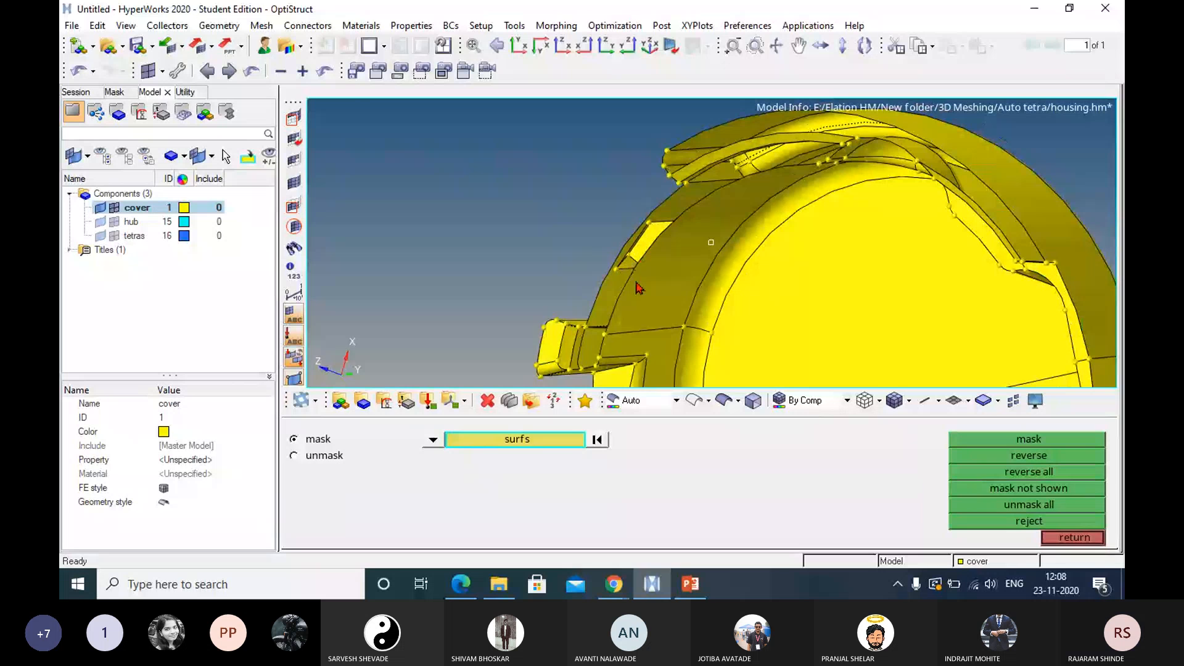
{"action": "scroll", "coordinate": [792, 326], "scroll_direction": "down", "scroll_amount": 3}
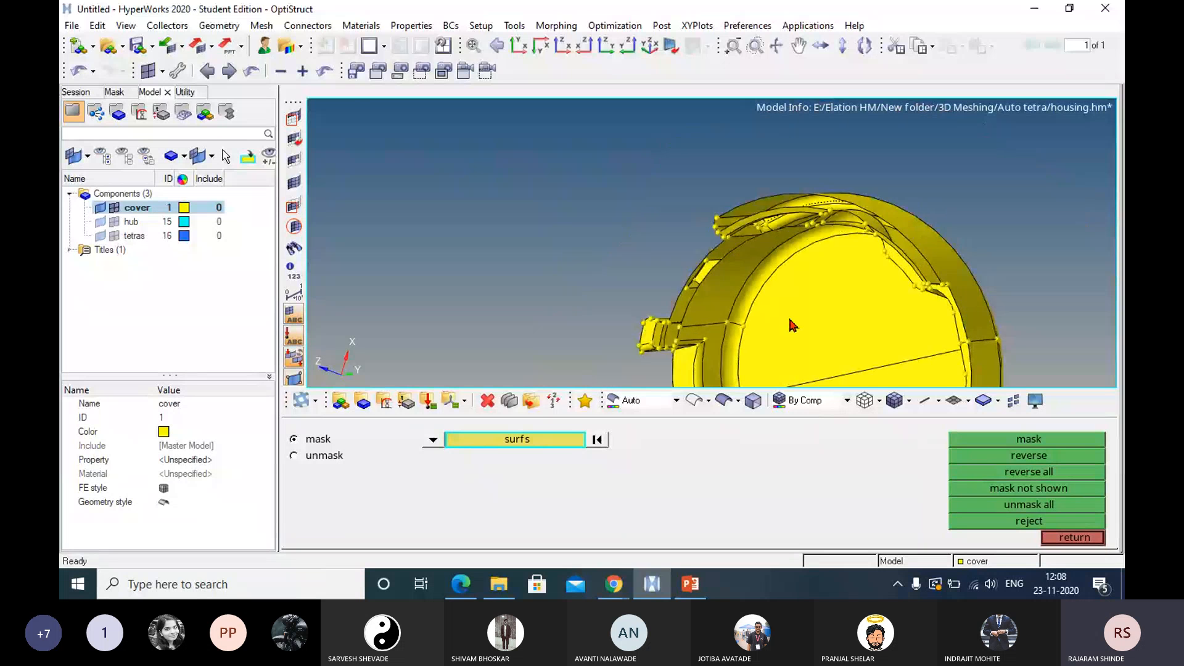
Unmask all surfaces, close the mask tool and view the complete cover from several sides.
{"action": "left_click", "coordinate": [1043, 503]}
{"action": "left_click", "coordinate": [1075, 537]}
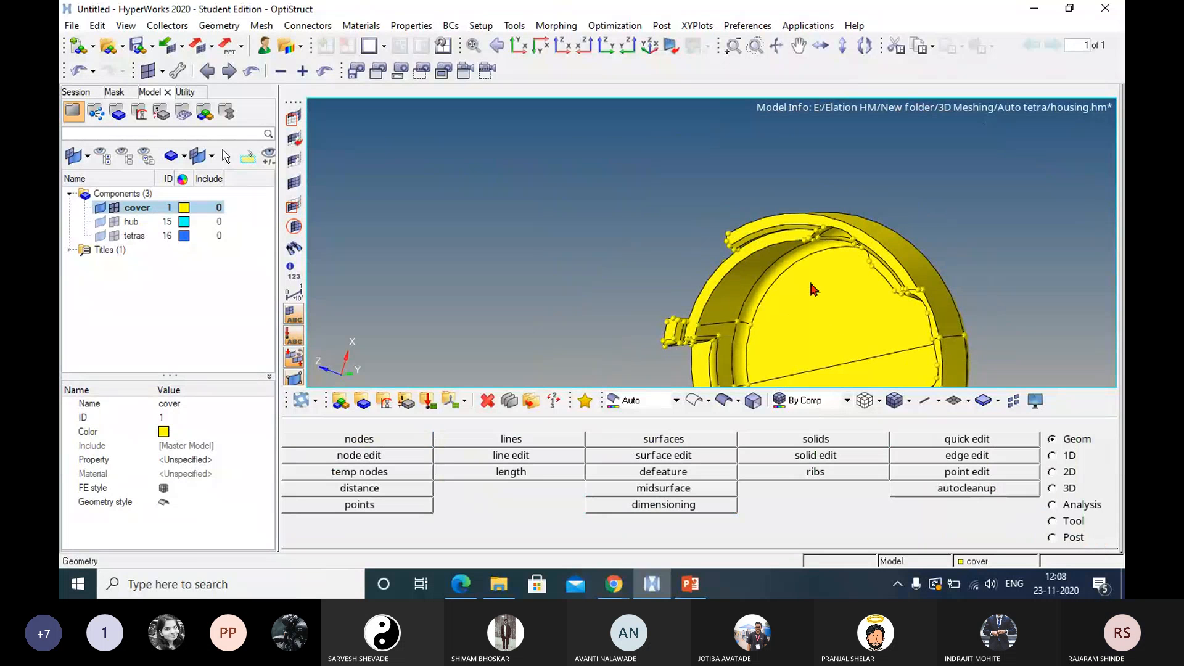
{"action": "right_click_drag", "start_coordinate": [812, 284], "coordinate": [784, 223], "text": "ctrl"}
{"action": "left_click_drag", "start_coordinate": [809, 256], "coordinate": [802, 228], "text": "ctrl"}
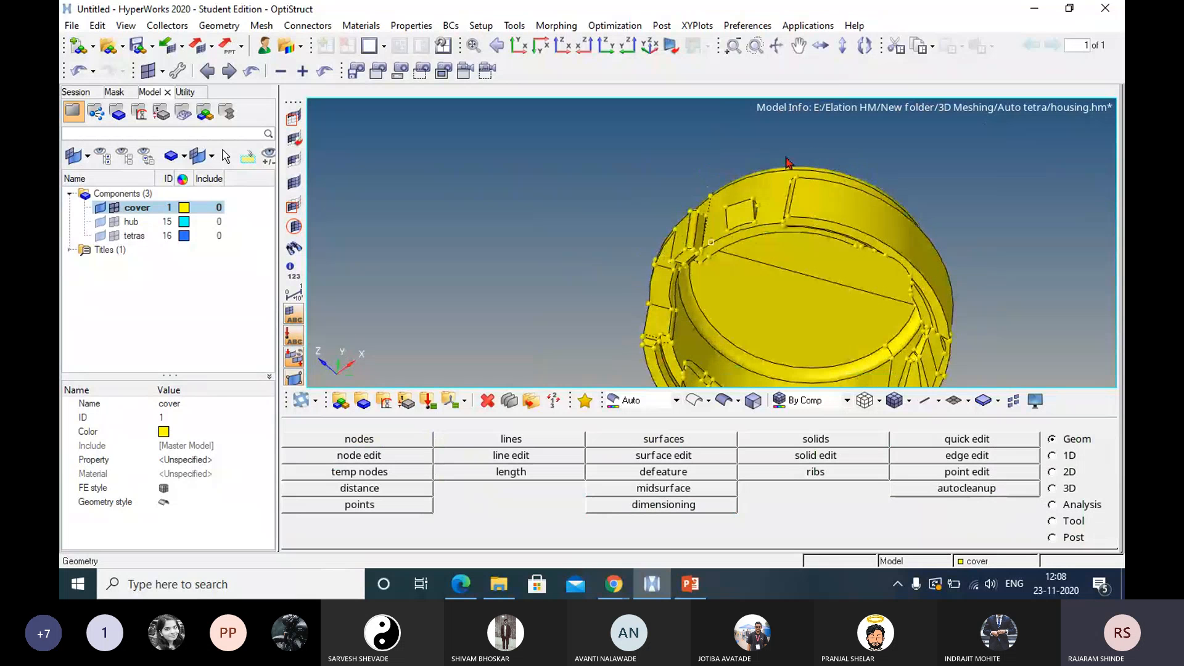
{"action": "left_click_drag", "start_coordinate": [787, 162], "coordinate": [777, 219], "text": "ctrl"}
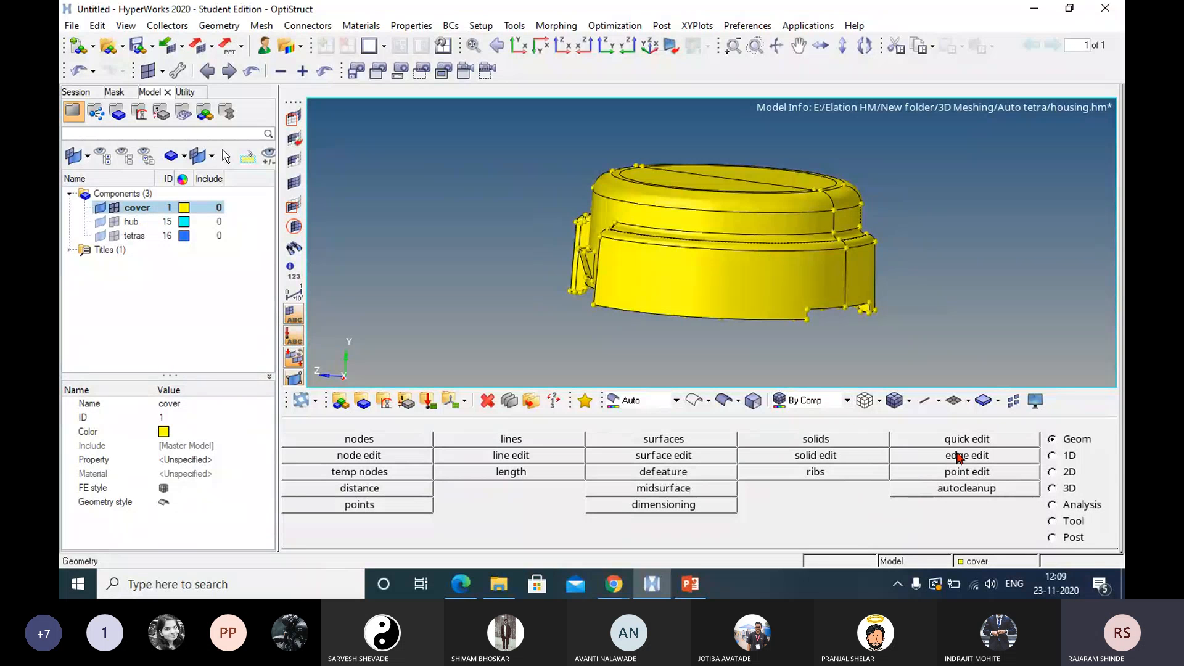
Set up a volume tetra mesh that takes surfaces as its enclosed volume.
{"action": "left_click", "coordinate": [1069, 489]}
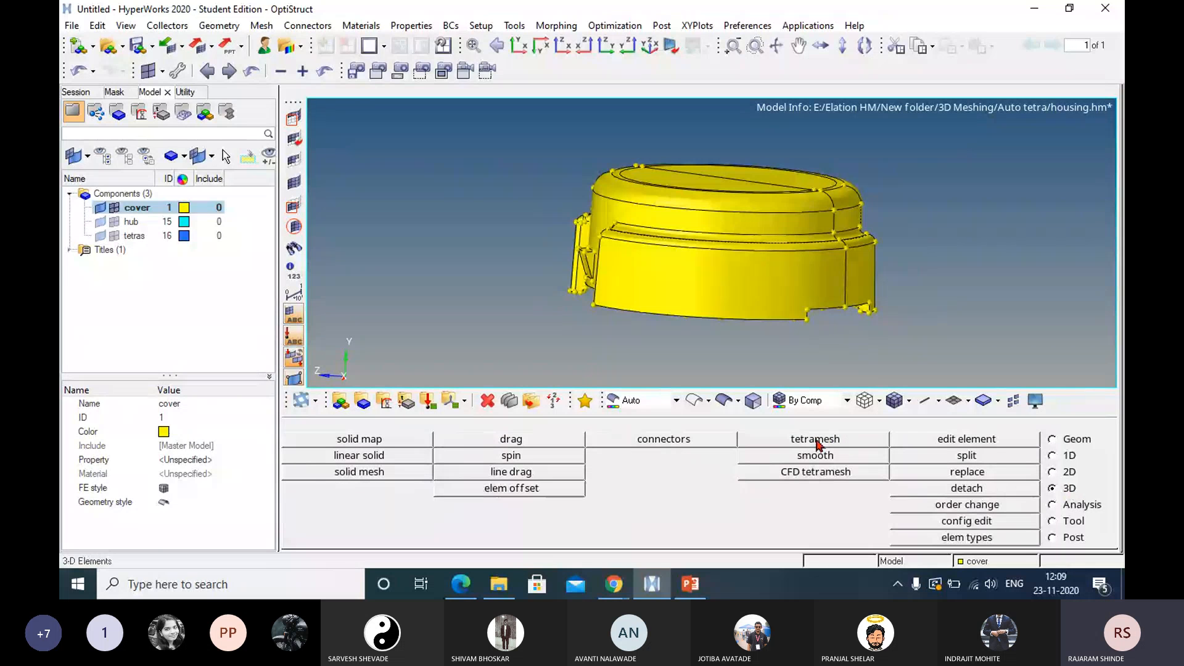
{"action": "left_click", "coordinate": [822, 440]}
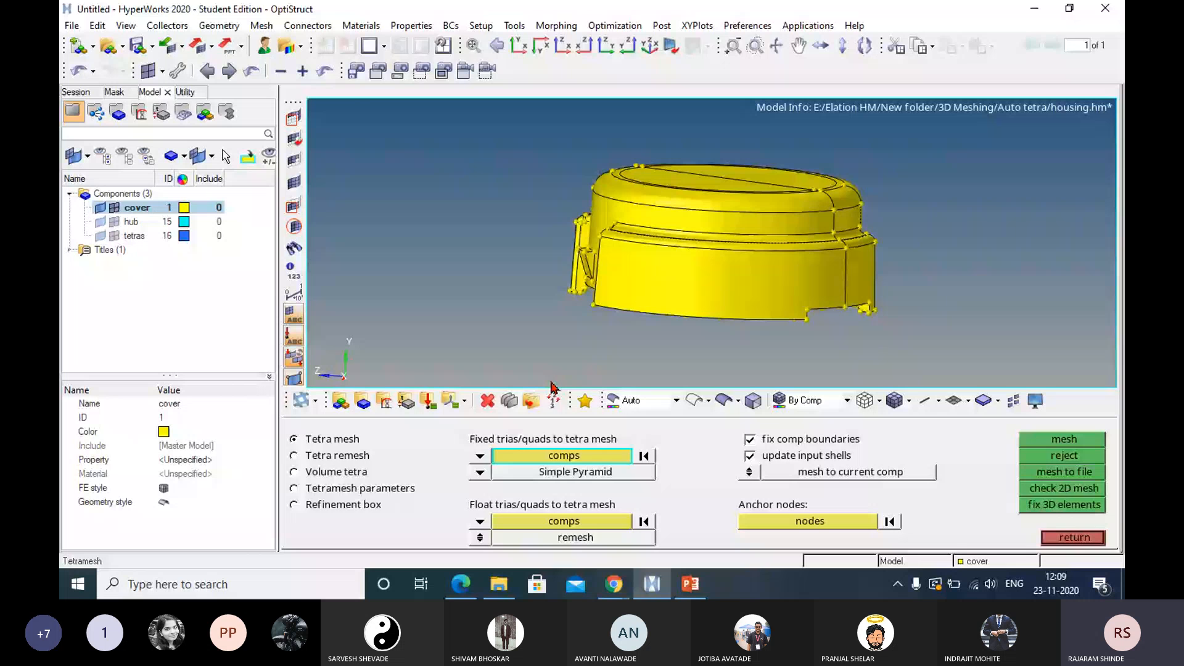
{"action": "left_click", "coordinate": [1069, 538]}
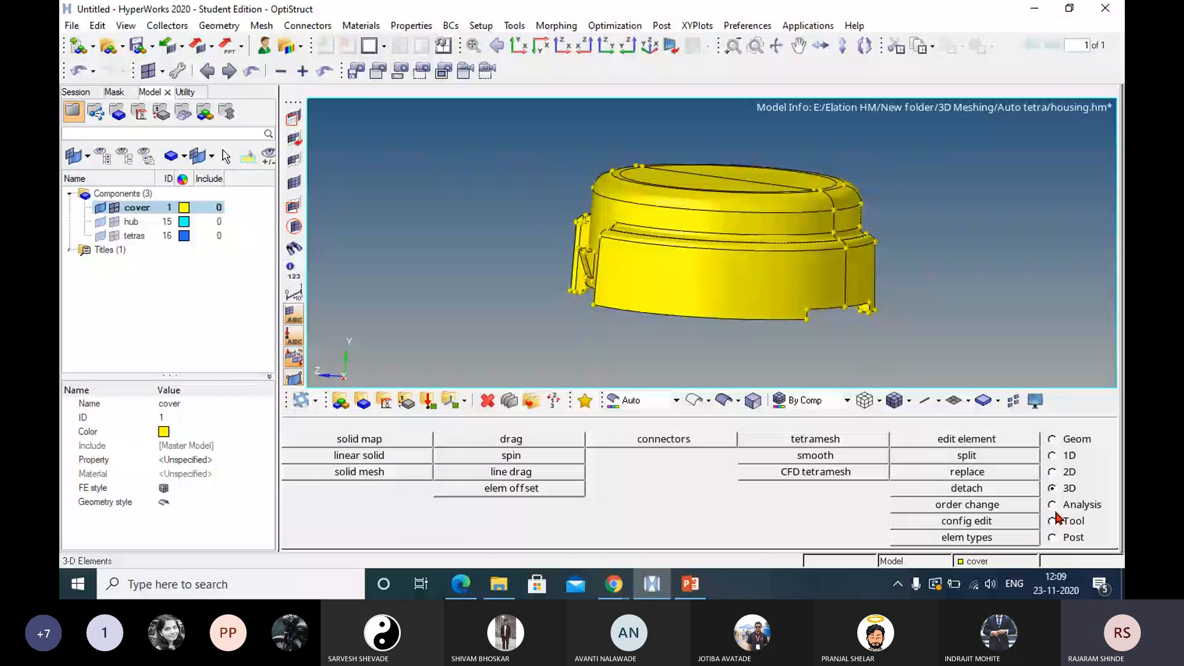
{"action": "left_click", "coordinate": [842, 440]}
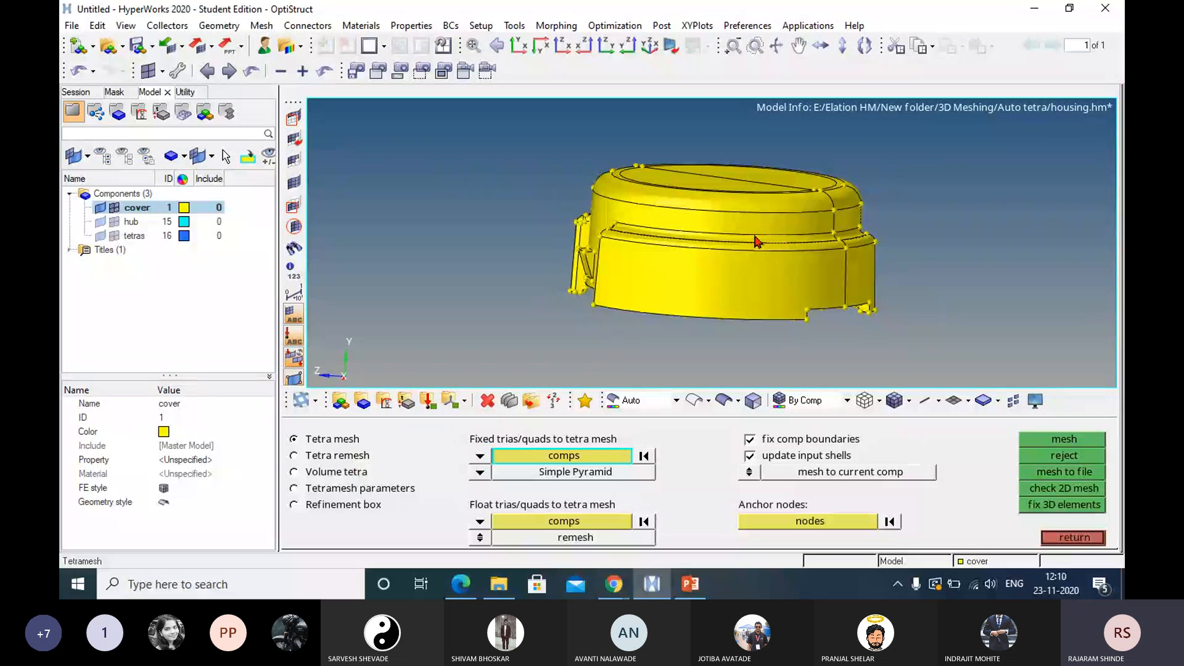
{"action": "left_click", "coordinate": [342, 472]}
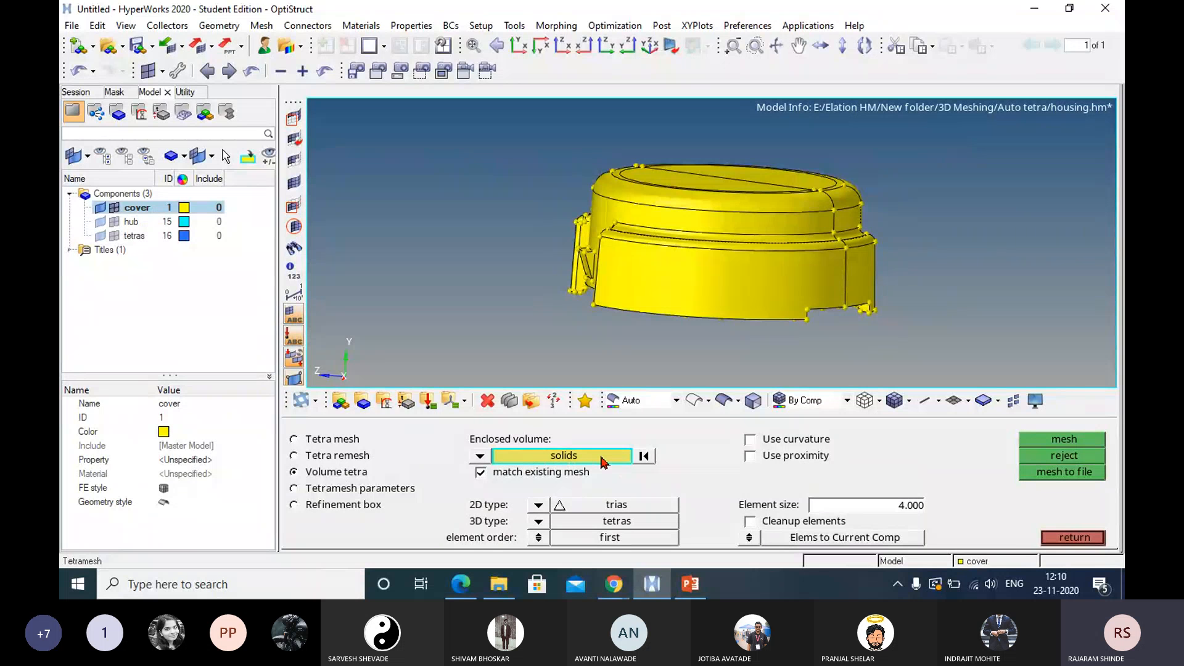
{"action": "left_click", "coordinate": [482, 457]}
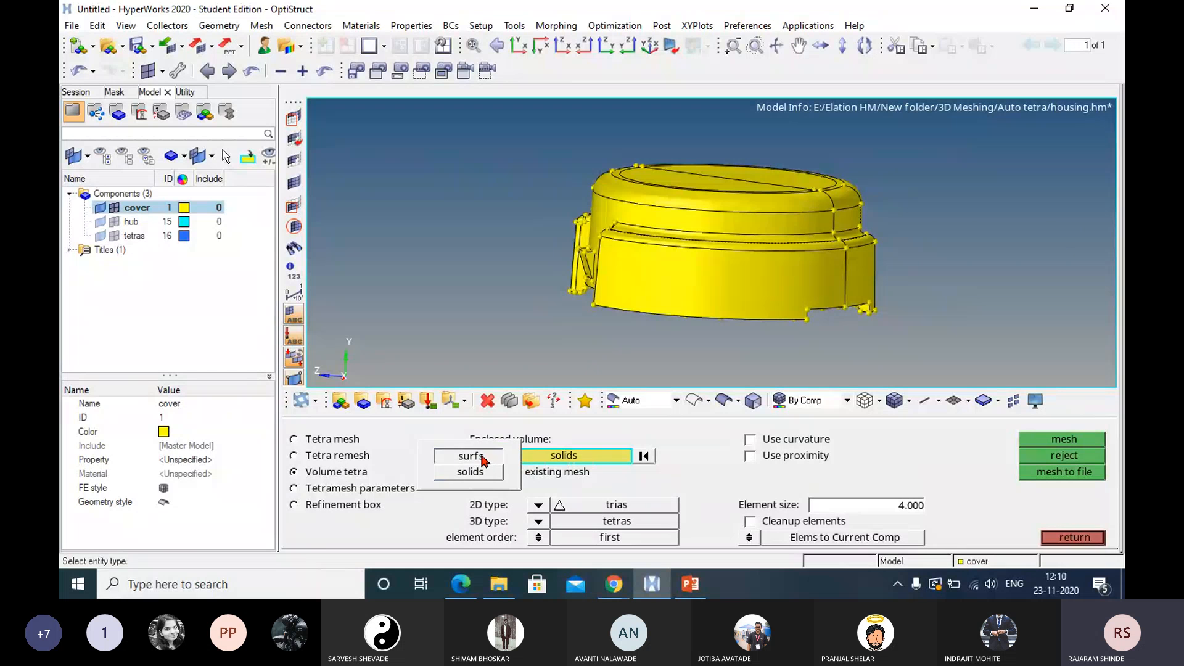
{"action": "left_click", "coordinate": [482, 458]}
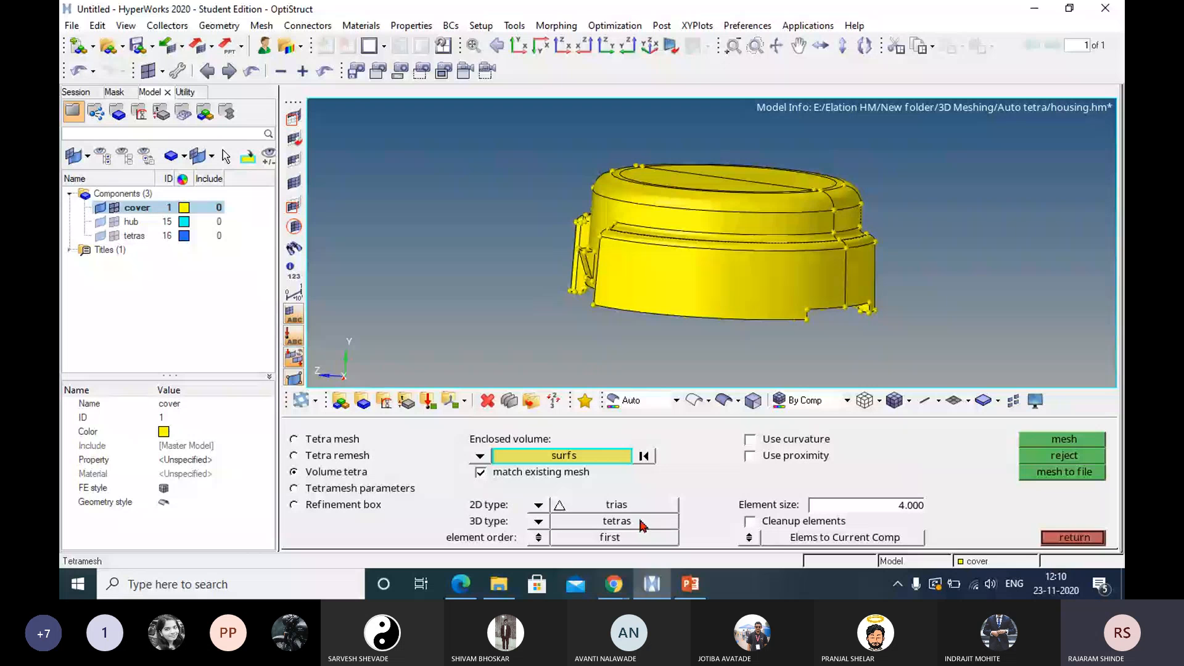
Generate the volume tetra mesh from all the cover's surfaces with an element size of 10.
{"action": "left_click", "coordinate": [538, 522]}
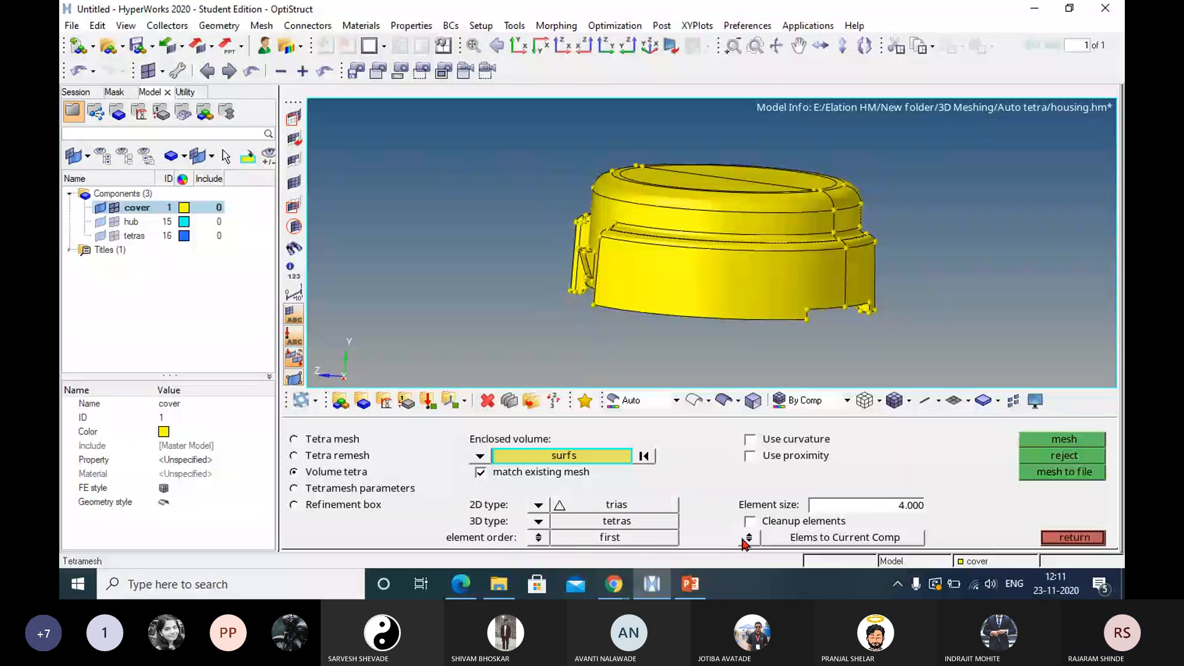
{"action": "left_click", "coordinate": [904, 507]}
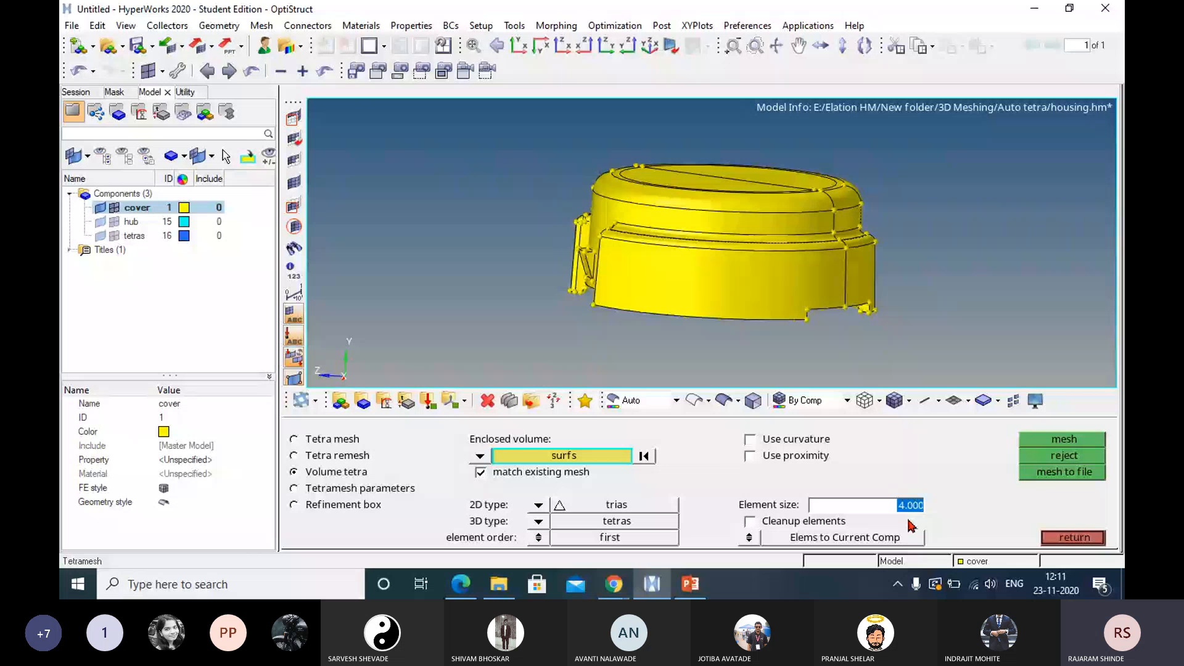
{"action": "type", "text": "10"}
{"action": "key", "text": "Return"}
{"action": "left_click", "coordinate": [575, 458]}
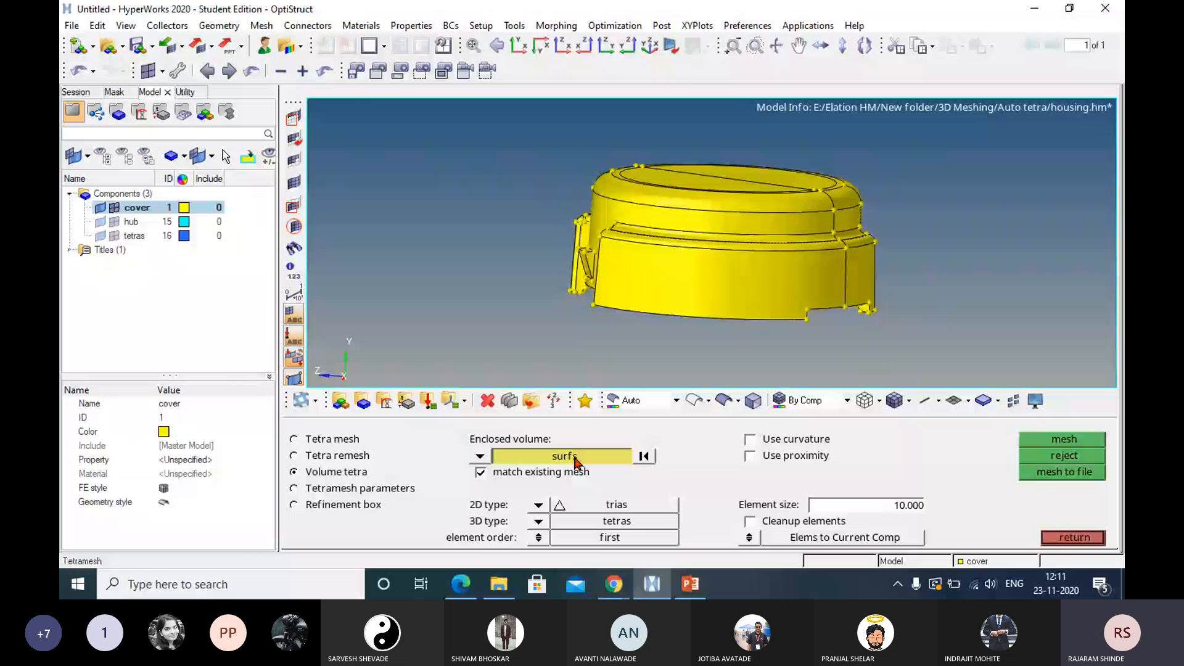
{"action": "left_click", "coordinate": [575, 458]}
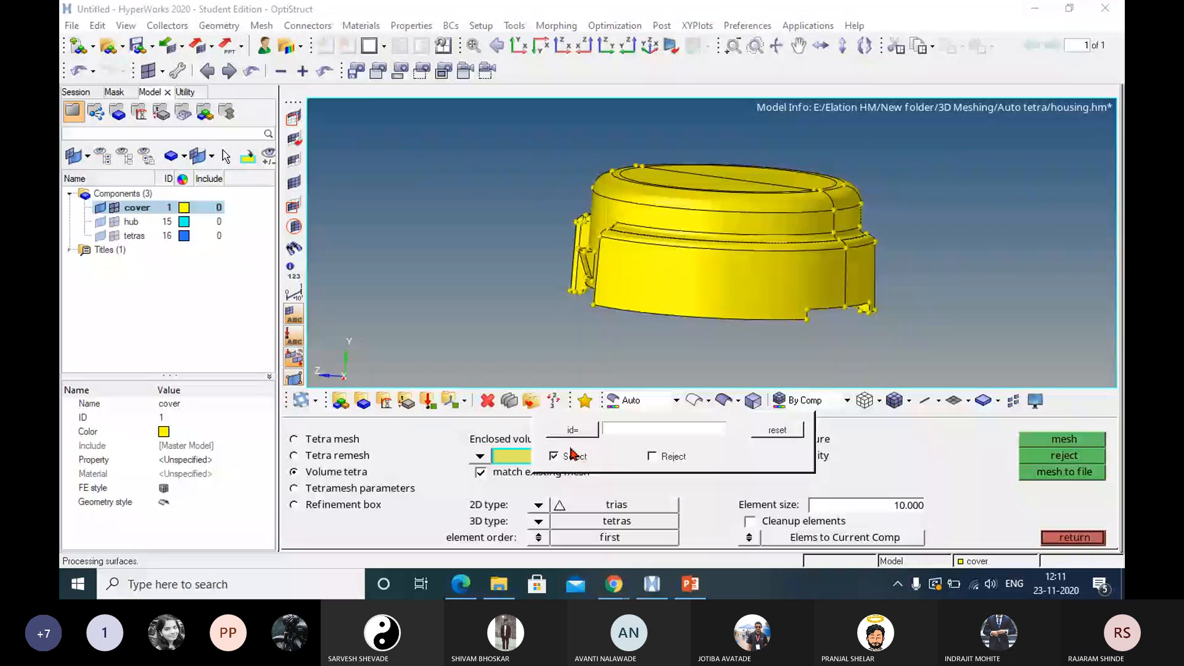
{"action": "left_click", "coordinate": [677, 271]}
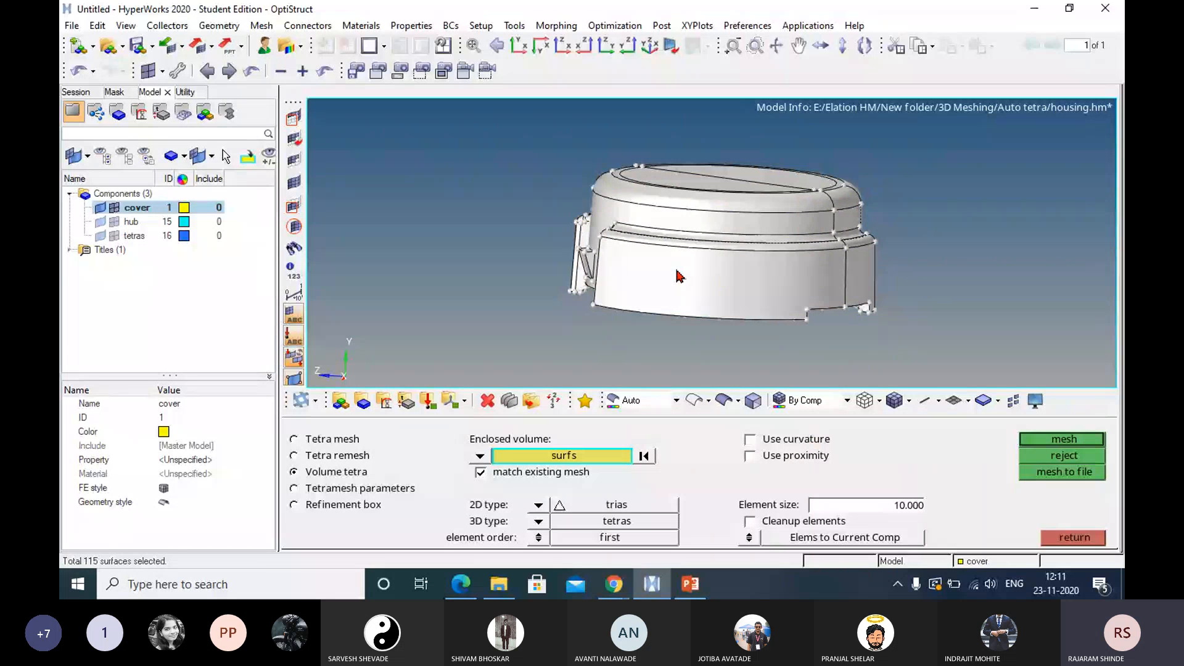
{"action": "left_click", "coordinate": [1064, 439]}
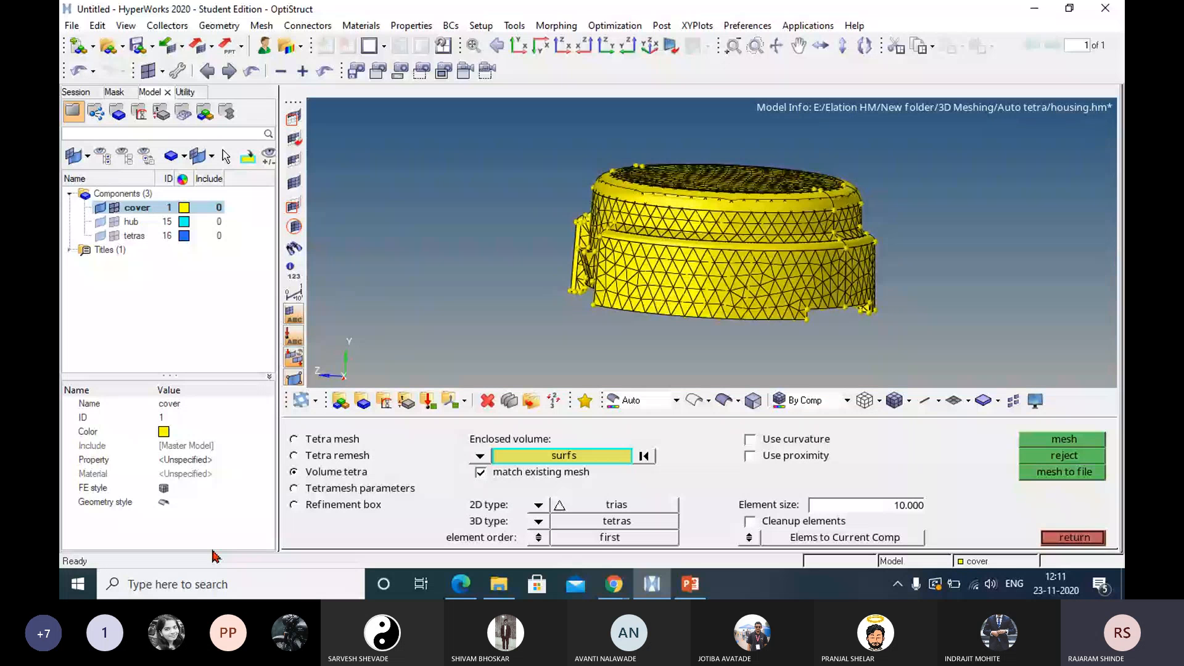
{"action": "left_click", "coordinate": [1074, 538]}
Hide the cover's geometry so only its elements show, and view the mesh from the side and above.
{"action": "left_click_drag", "start_coordinate": [694, 305], "coordinate": [674, 275], "text": "ctrl"}
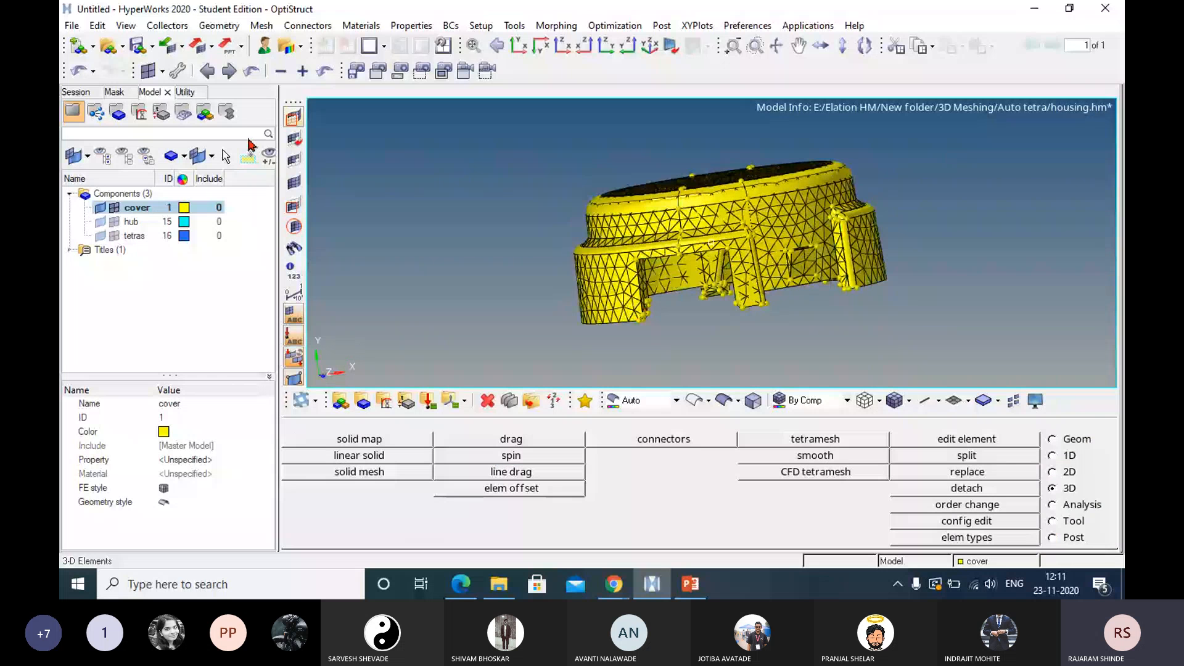
{"action": "left_click", "coordinate": [101, 208]}
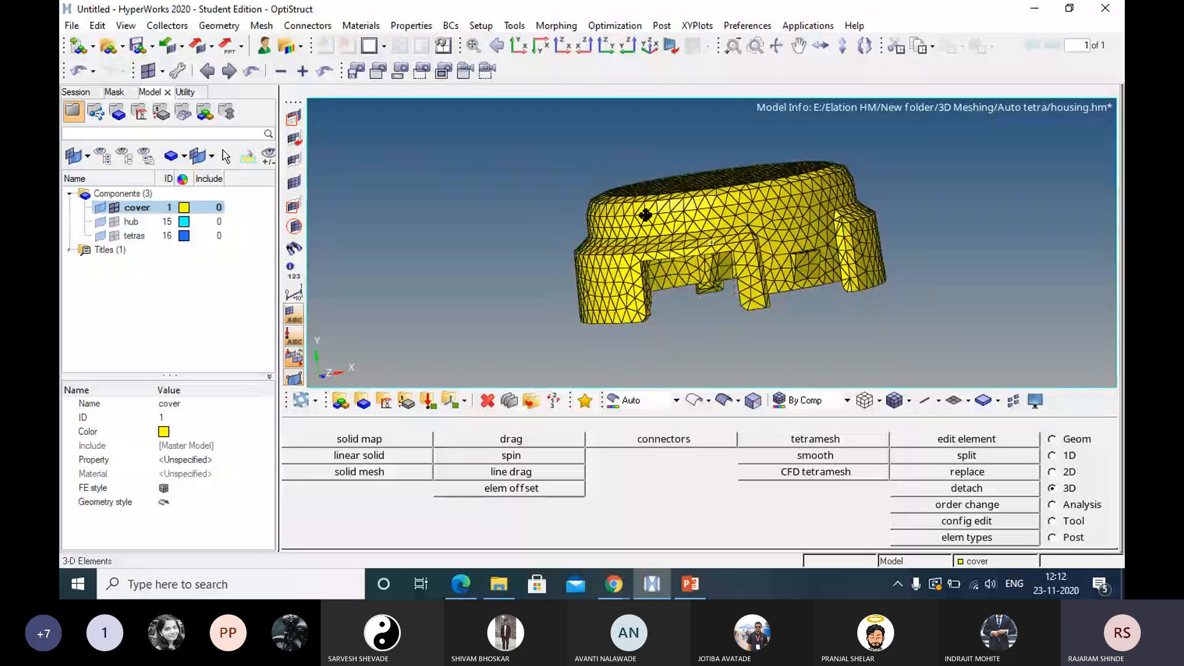
{"action": "left_click_drag", "start_coordinate": [637, 220], "coordinate": [672, 241], "text": "ctrl"}
{"action": "left_click_drag", "start_coordinate": [673, 241], "coordinate": [697, 272], "text": "ctrl"}
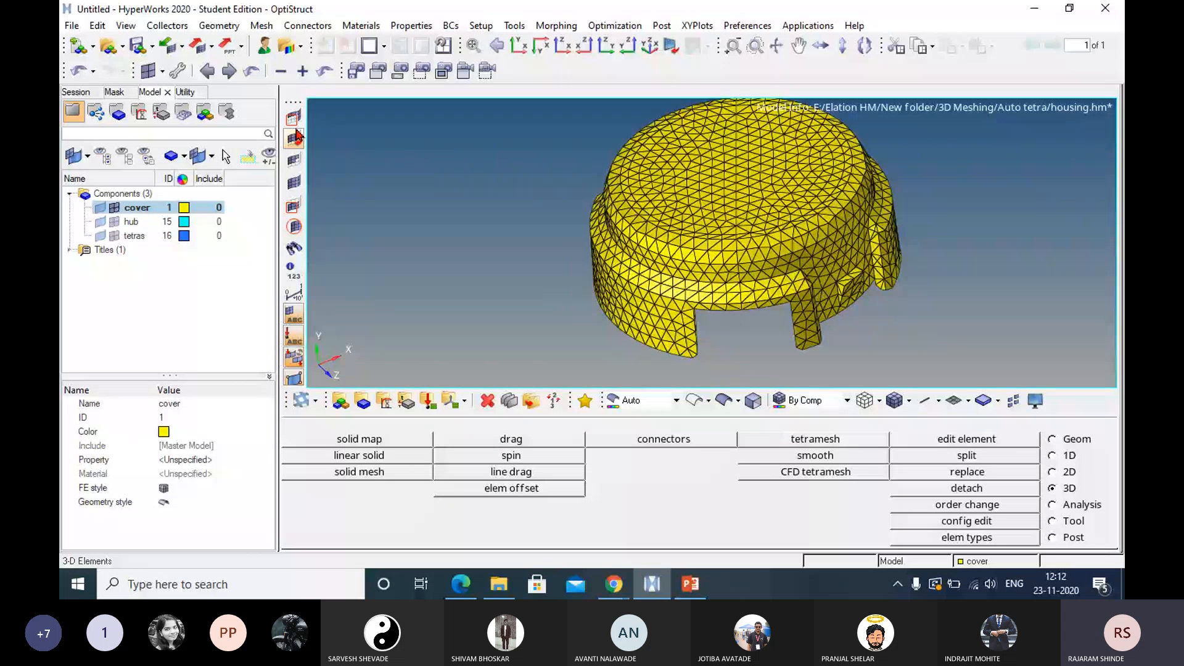
Isolate one tetra element on the cover's outer wall by masking all other elements, and view its faces.
{"action": "left_click", "coordinate": [290, 120]}
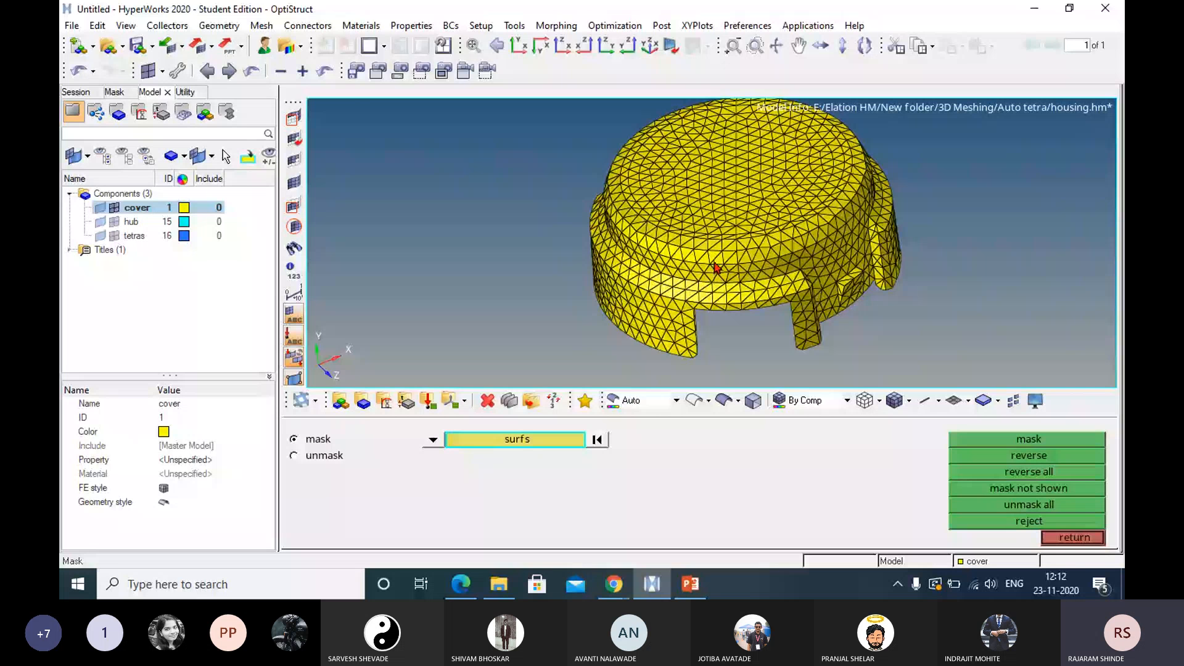
{"action": "left_click", "coordinate": [433, 440]}
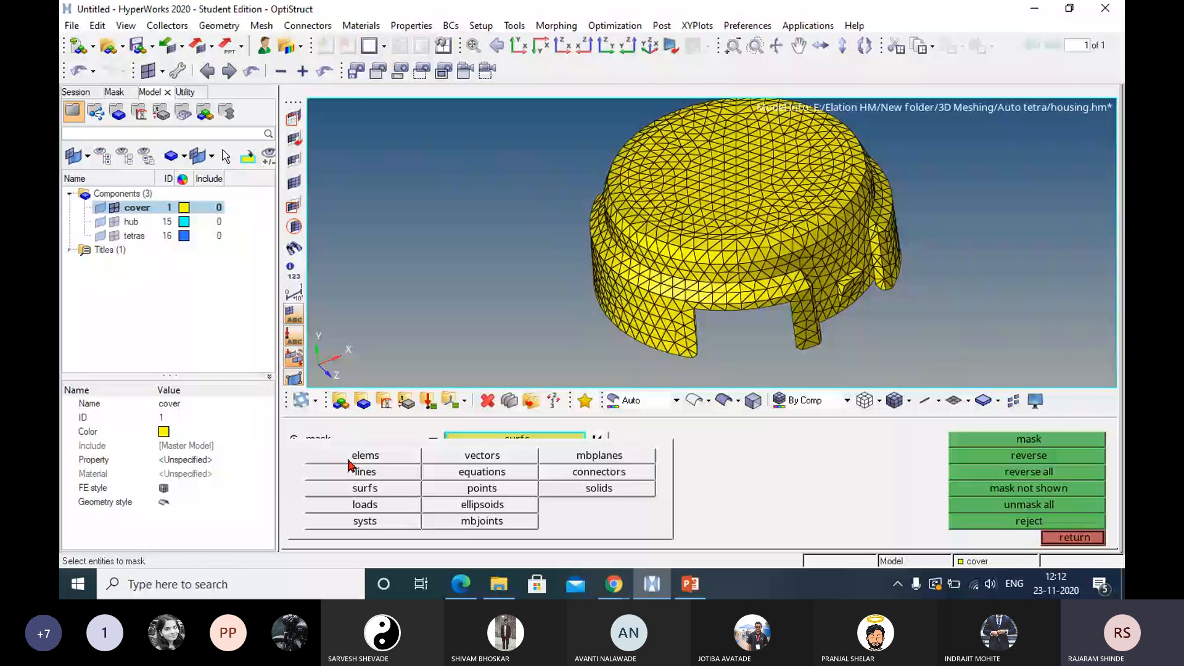
{"action": "left_click", "coordinate": [352, 458]}
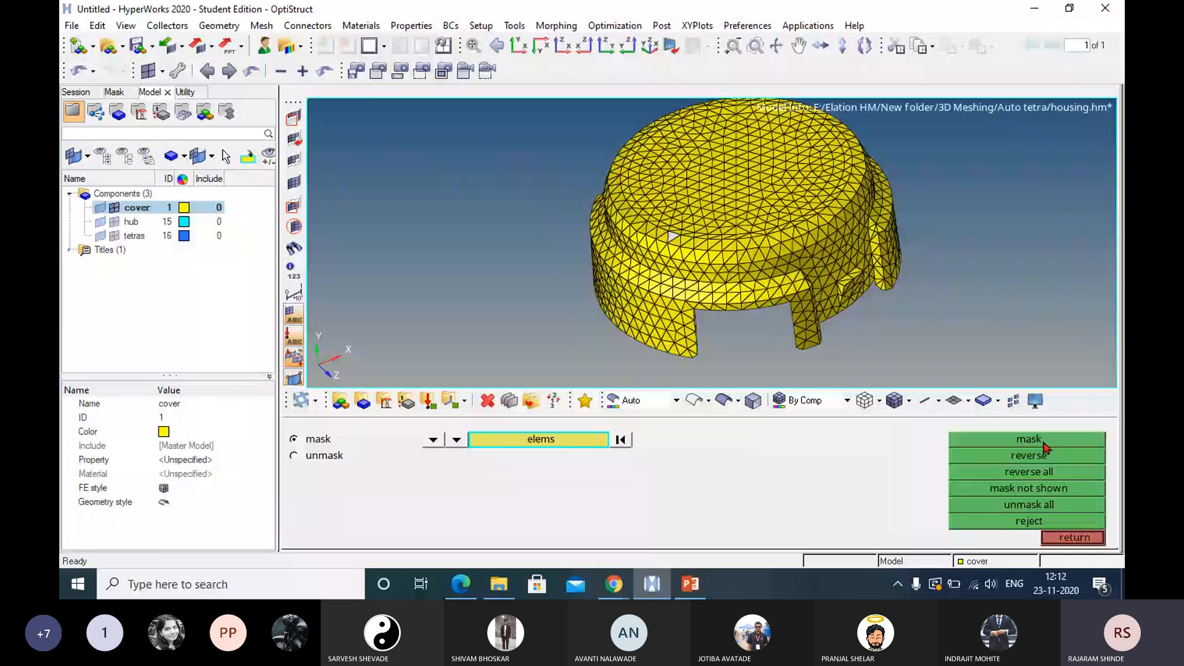
{"action": "left_click", "coordinate": [1045, 441]}
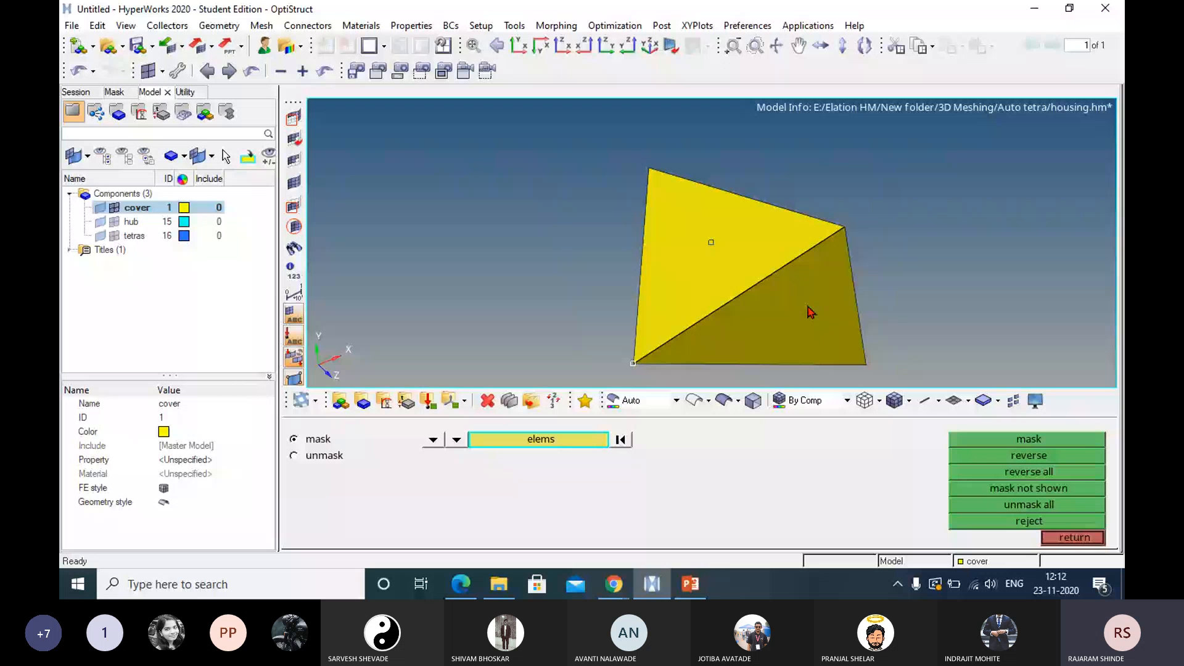
{"action": "left_click_drag", "start_coordinate": [810, 311], "coordinate": [629, 364], "text": "ctrl"}
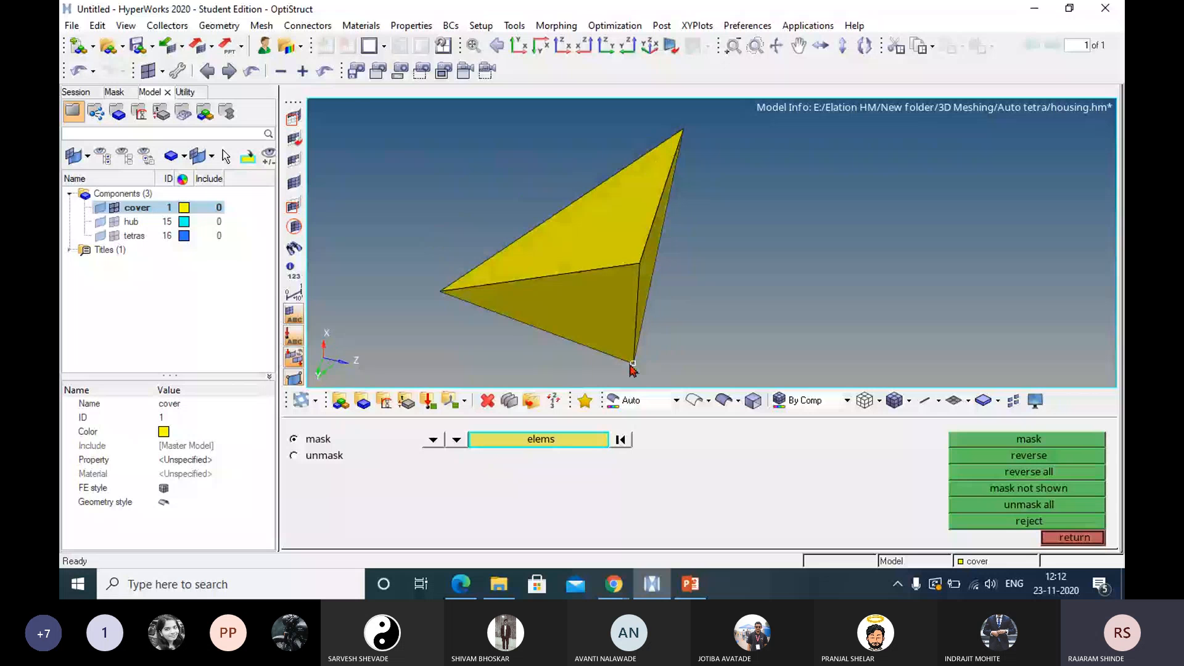
{"action": "left_click", "coordinate": [1091, 539]}
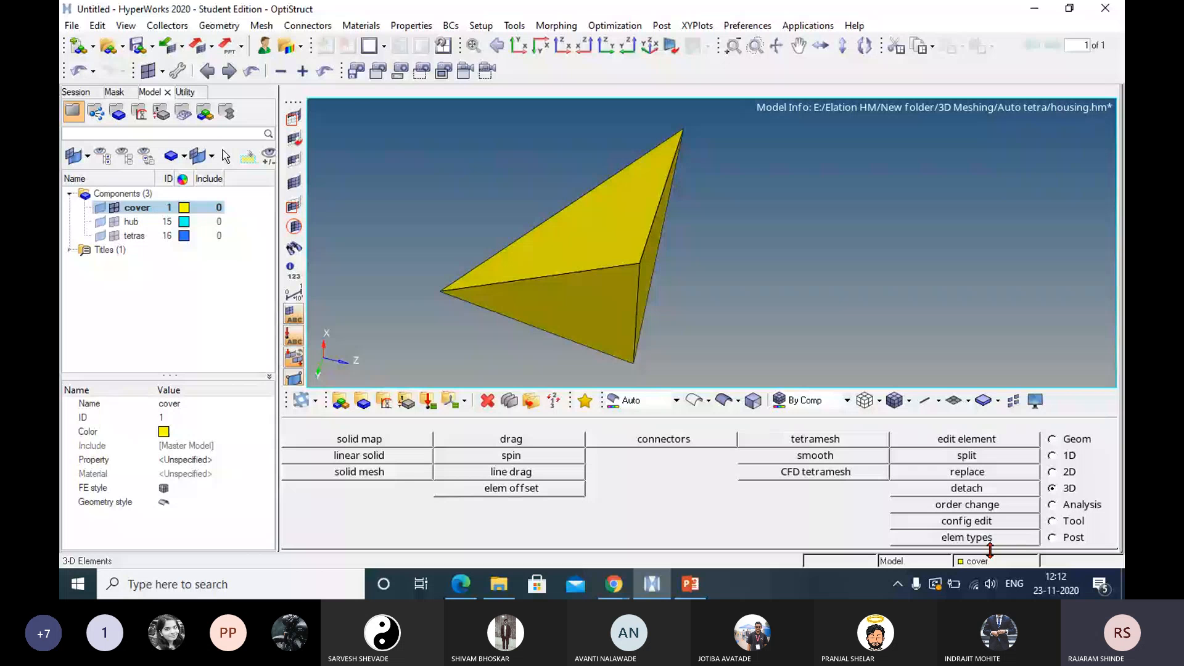
Try to change the isolated tetra element to second order with midside nodes at exact midpoint.
{"action": "left_click", "coordinate": [958, 539]}
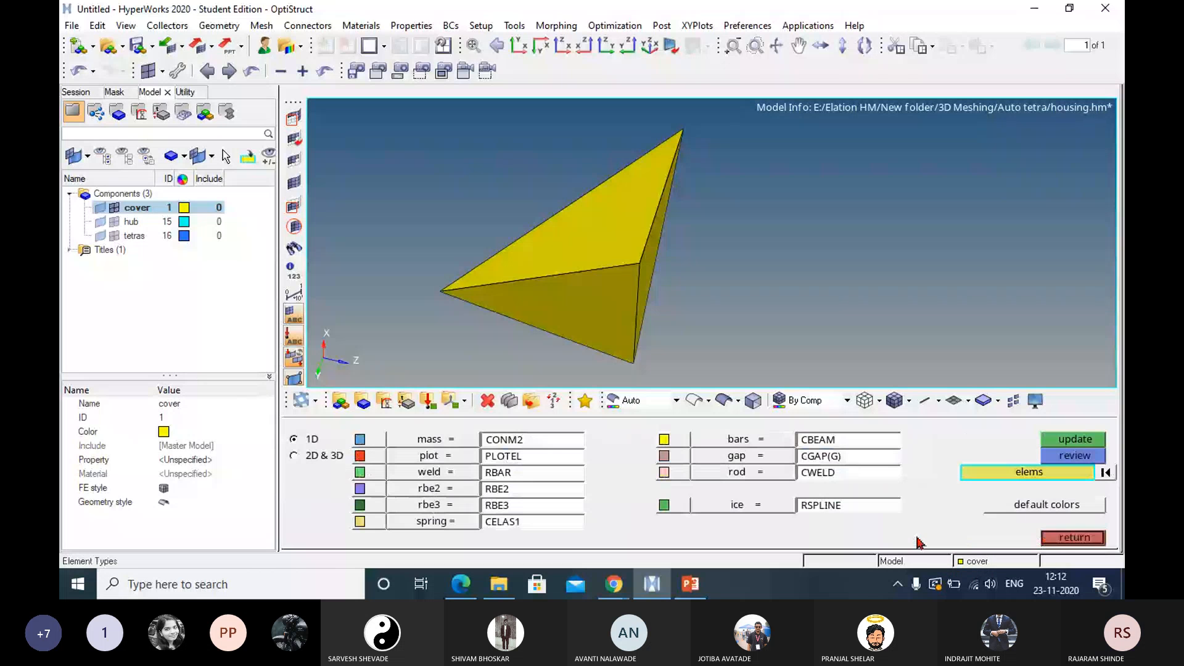
{"action": "left_click", "coordinate": [1079, 542]}
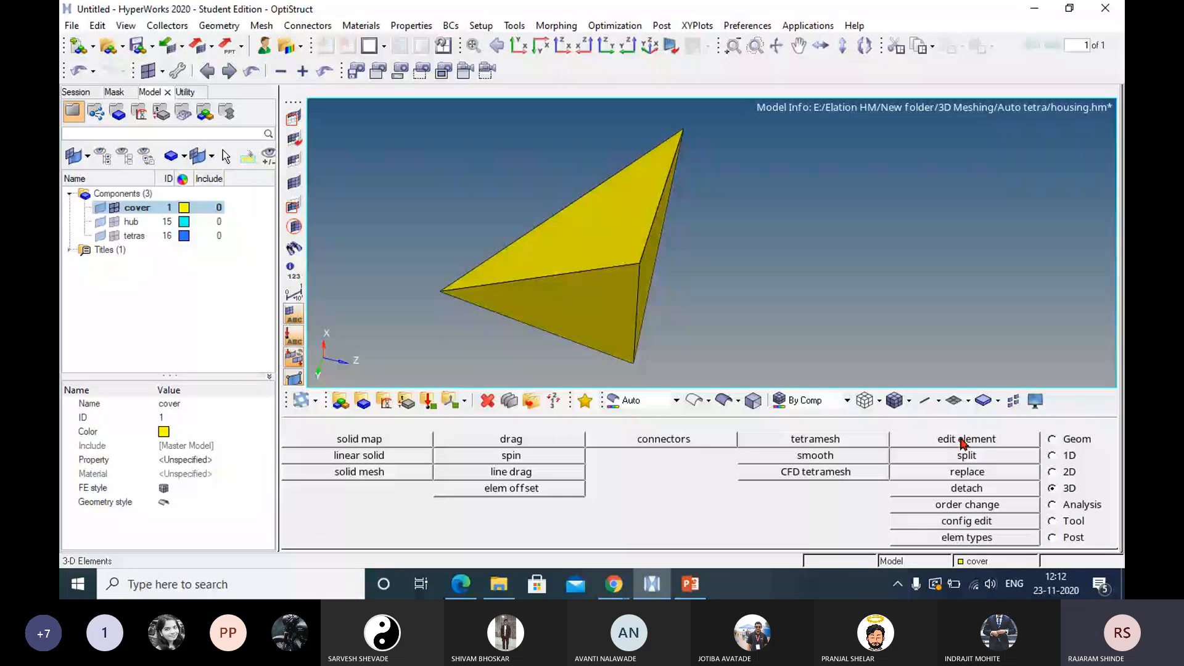
{"action": "left_click", "coordinate": [962, 504]}
{"action": "left_click", "coordinate": [579, 294]}
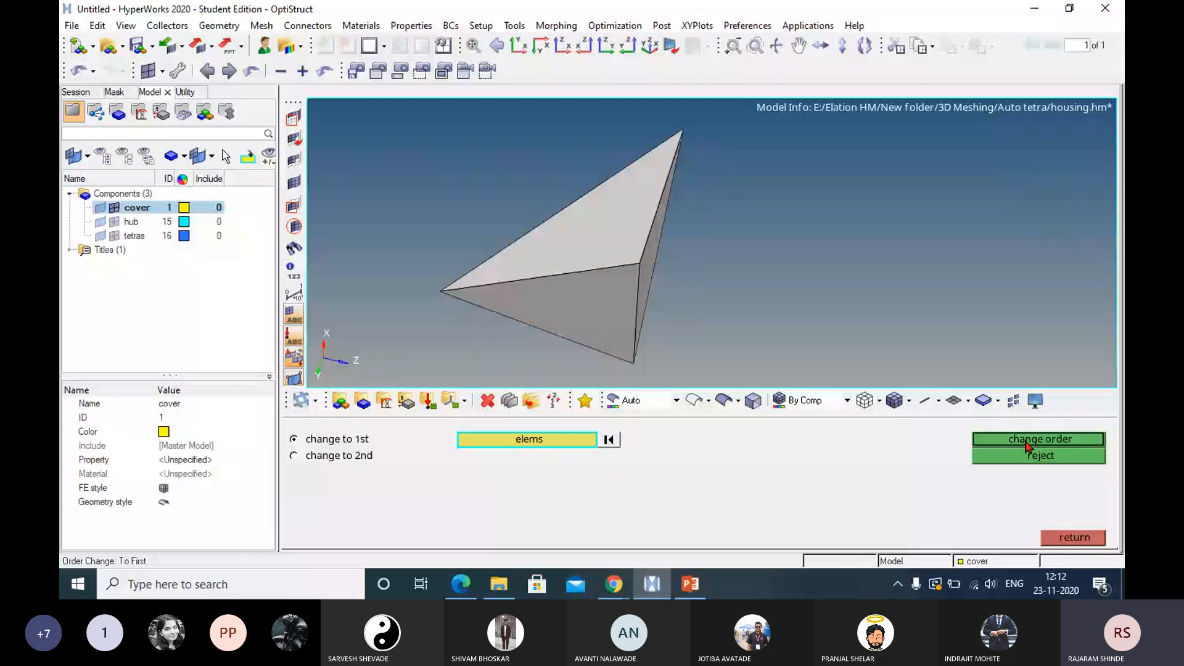
{"action": "left_click", "coordinate": [295, 456]}
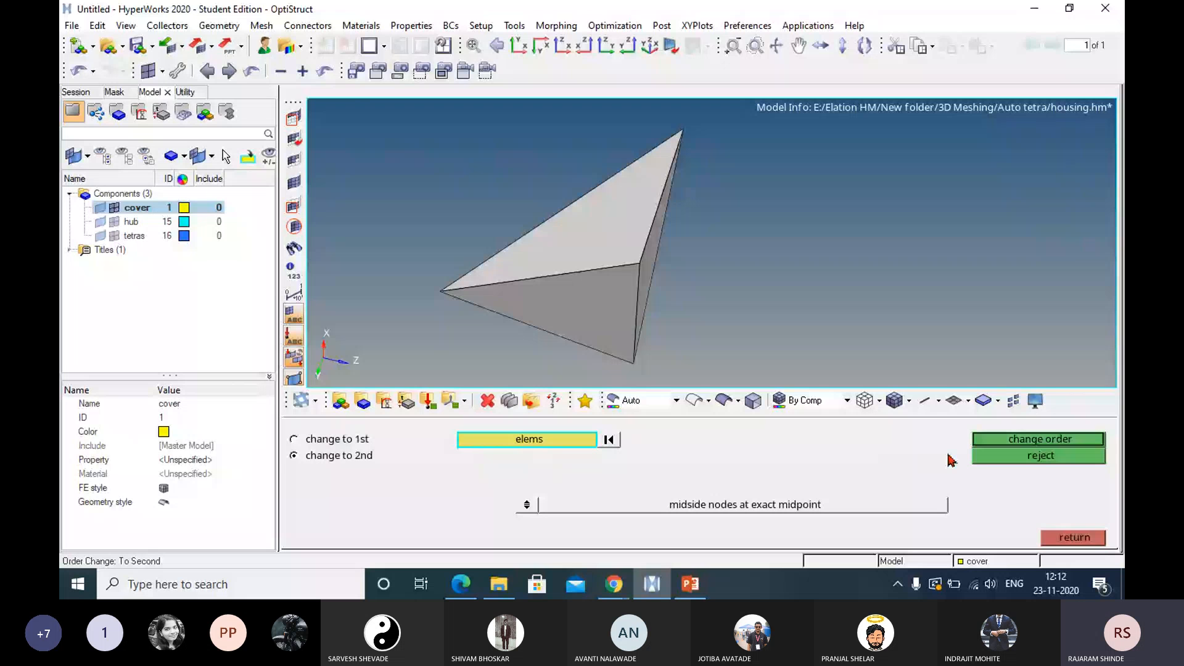
{"action": "left_click", "coordinate": [1055, 441]}
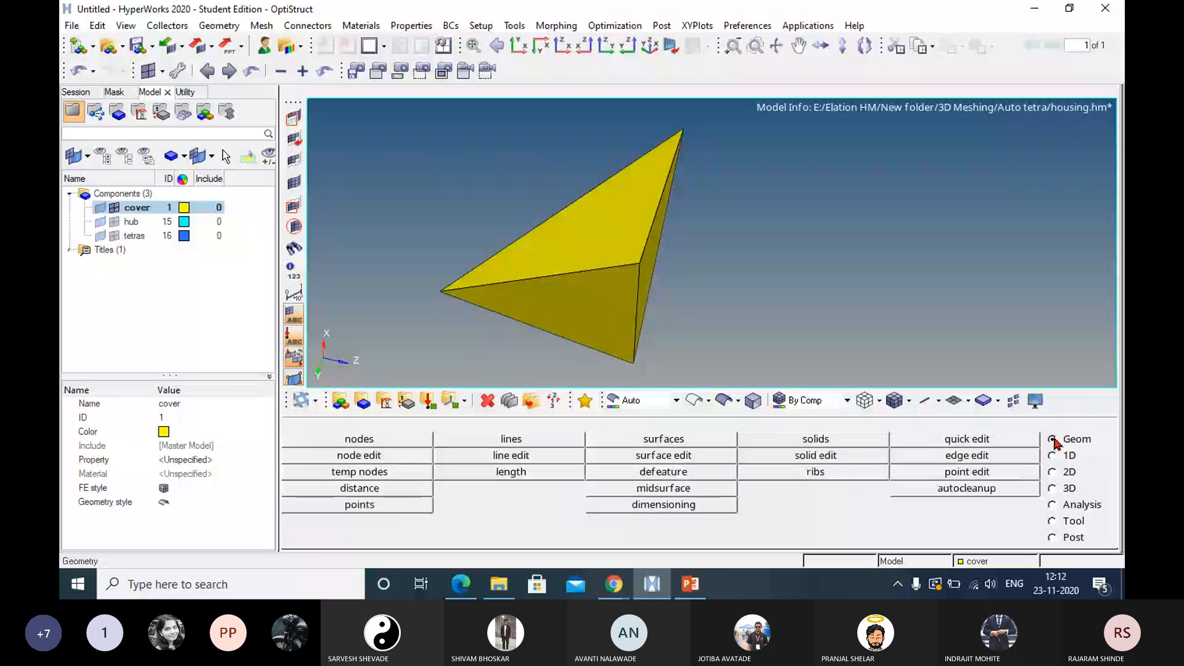
Add temporary nodes at the isolated tetra's four corners, inspect them from several angles and clear them all.
{"action": "left_click", "coordinate": [393, 478]}
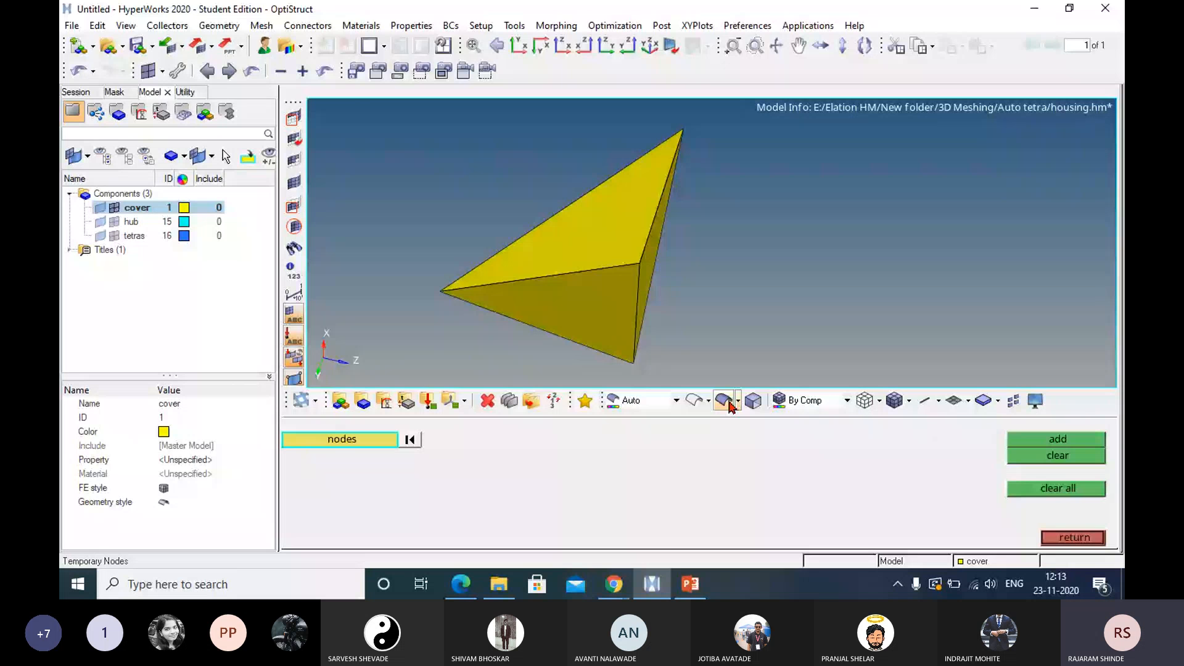
{"action": "left_click", "coordinate": [640, 264]}
{"action": "left_click", "coordinate": [441, 291]}
{"action": "middle_click", "coordinate": [441, 292]}
{"action": "left_click", "coordinate": [683, 129]}
{"action": "left_click", "coordinate": [635, 363]}
{"action": "middle_click", "coordinate": [634, 363]}
{"action": "left_click_drag", "start_coordinate": [655, 317], "coordinate": [750, 260], "text": "ctrl"}
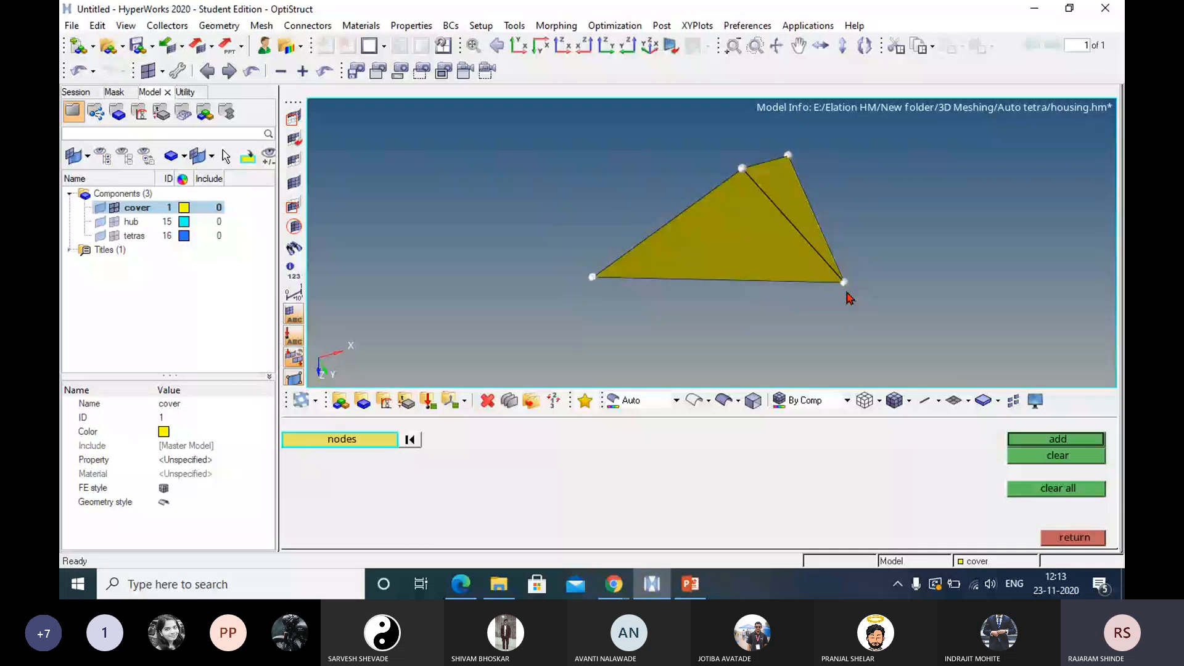
{"action": "left_click_drag", "start_coordinate": [775, 267], "coordinate": [757, 267], "text": "ctrl"}
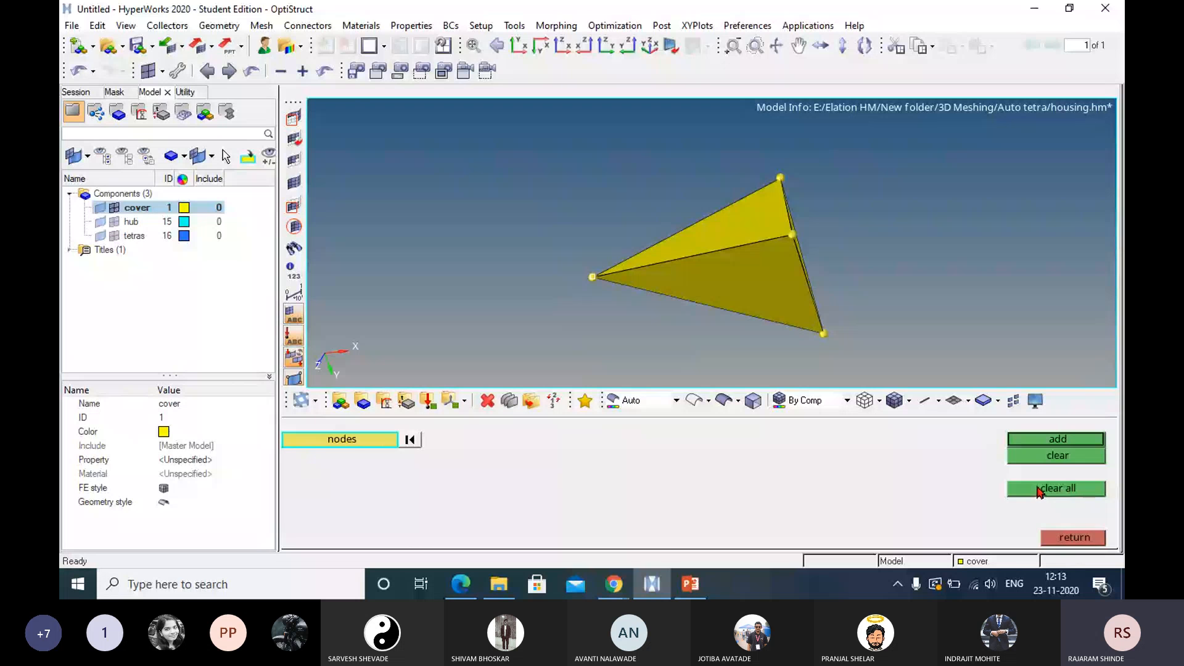
{"action": "left_click", "coordinate": [1072, 539]}
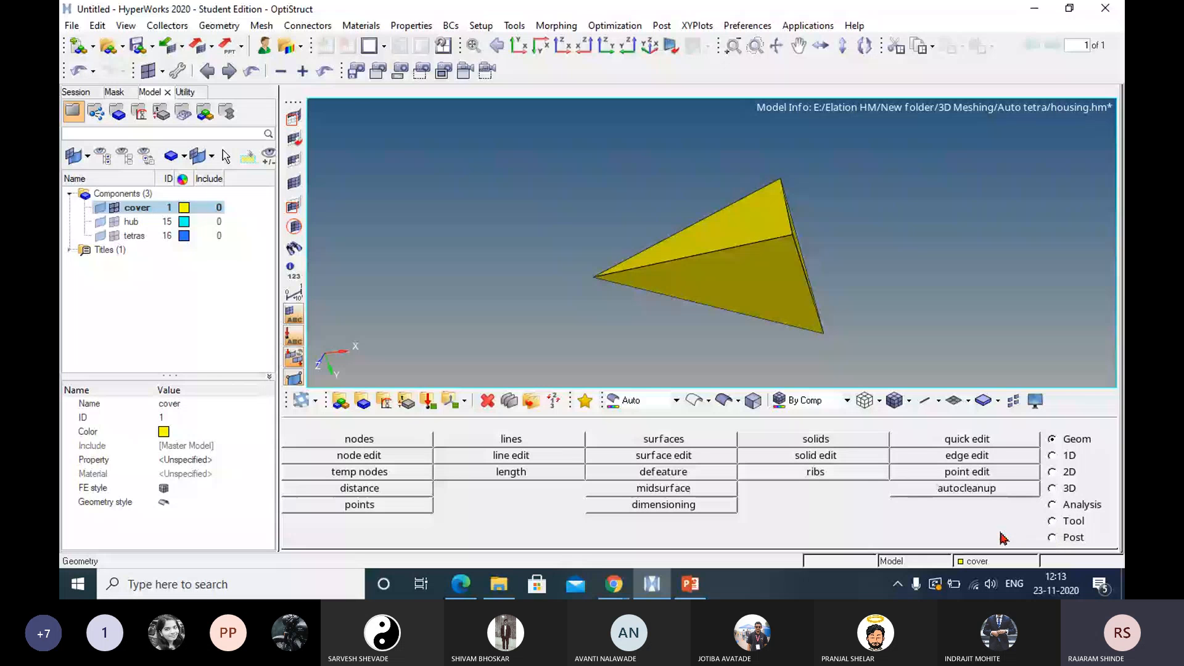
Change the isolated tetra to second order with midside nodes at exact midpoint, and add temporary nodes at all its nodes.
{"action": "left_click", "coordinate": [1072, 490]}
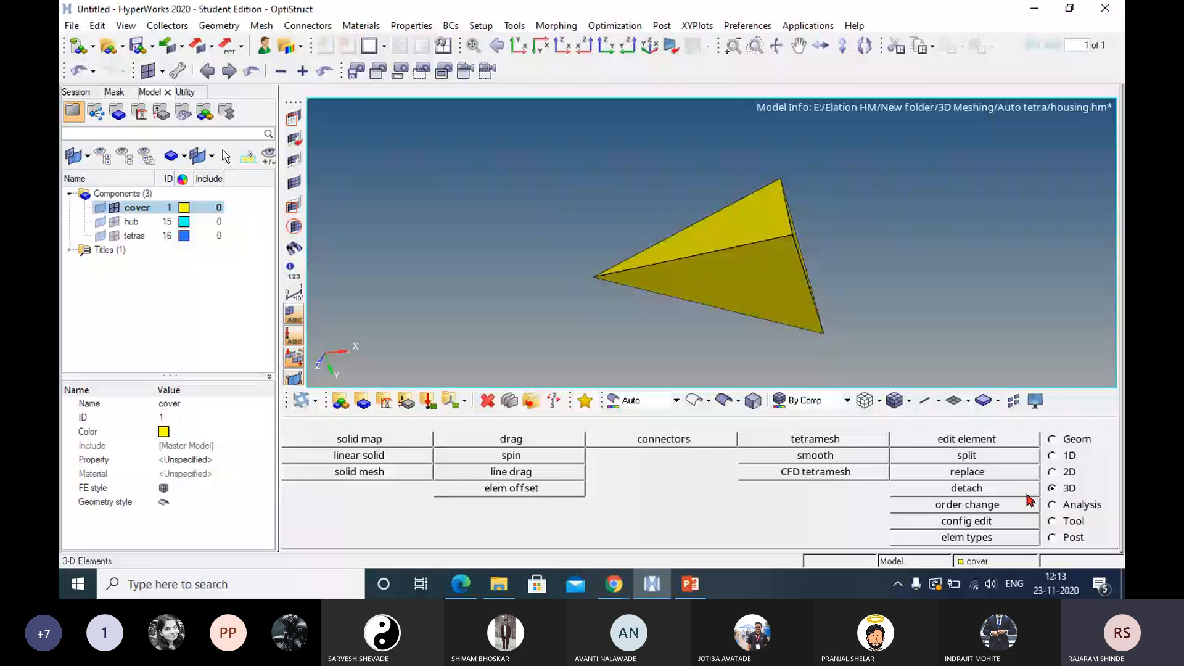
{"action": "left_click", "coordinate": [893, 505]}
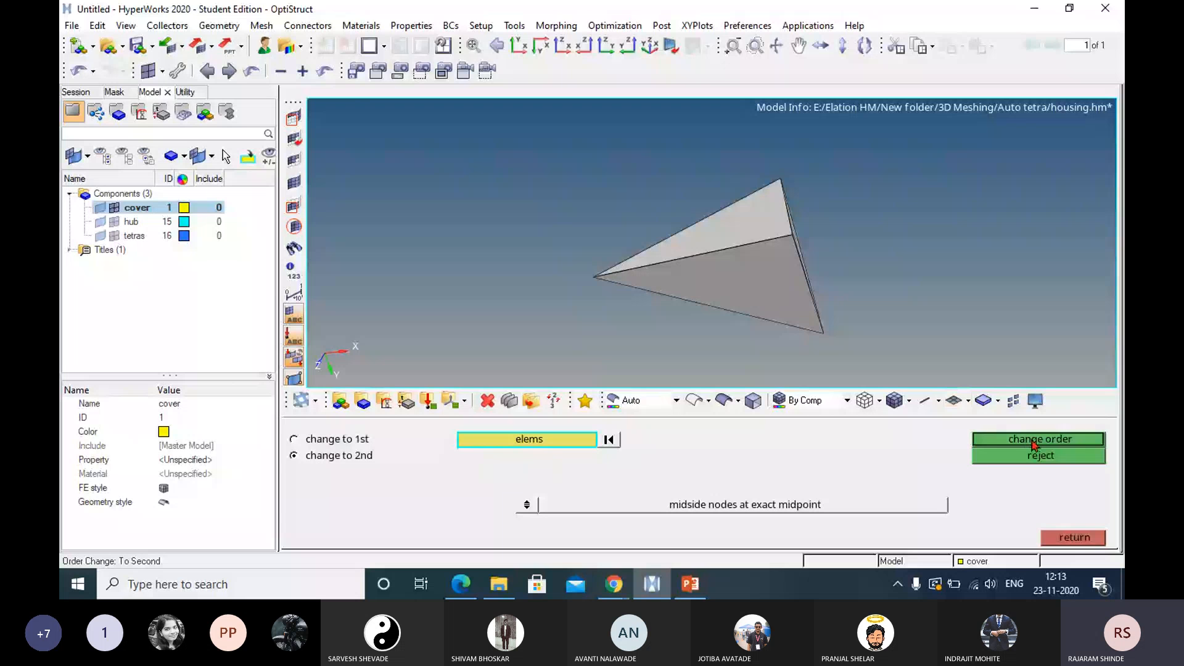
{"action": "left_click", "coordinate": [1035, 441]}
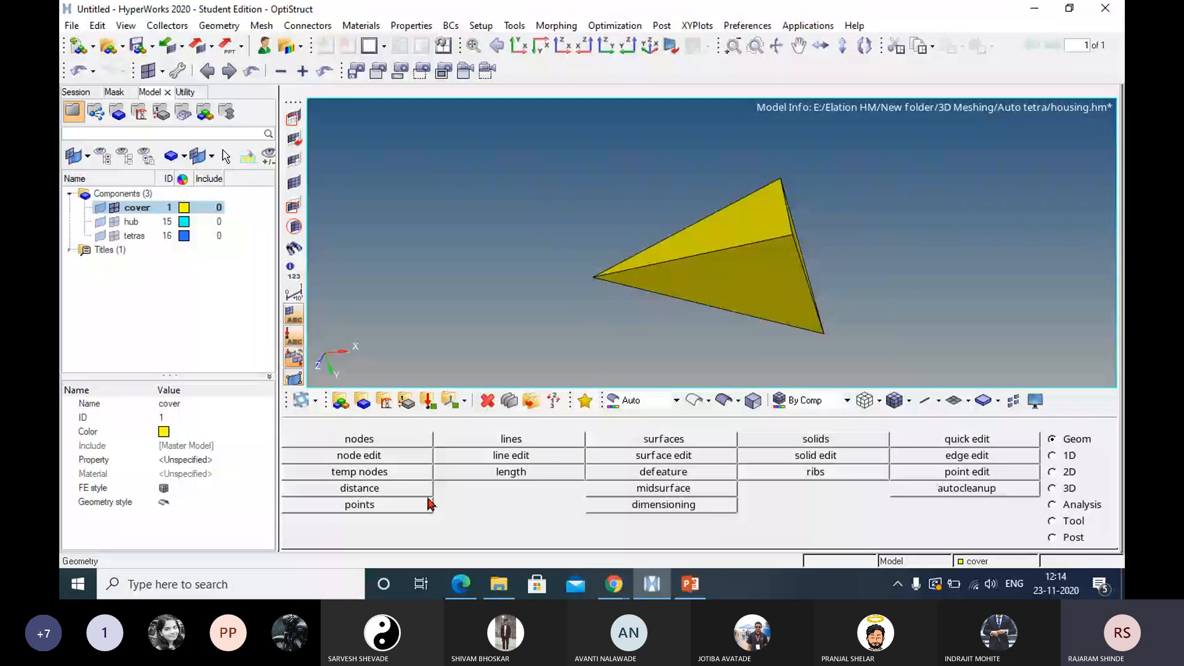
{"action": "left_click", "coordinate": [382, 487]}
{"action": "left_click_drag", "start_coordinate": [487, 143], "coordinate": [839, 367], "text": "shift"}
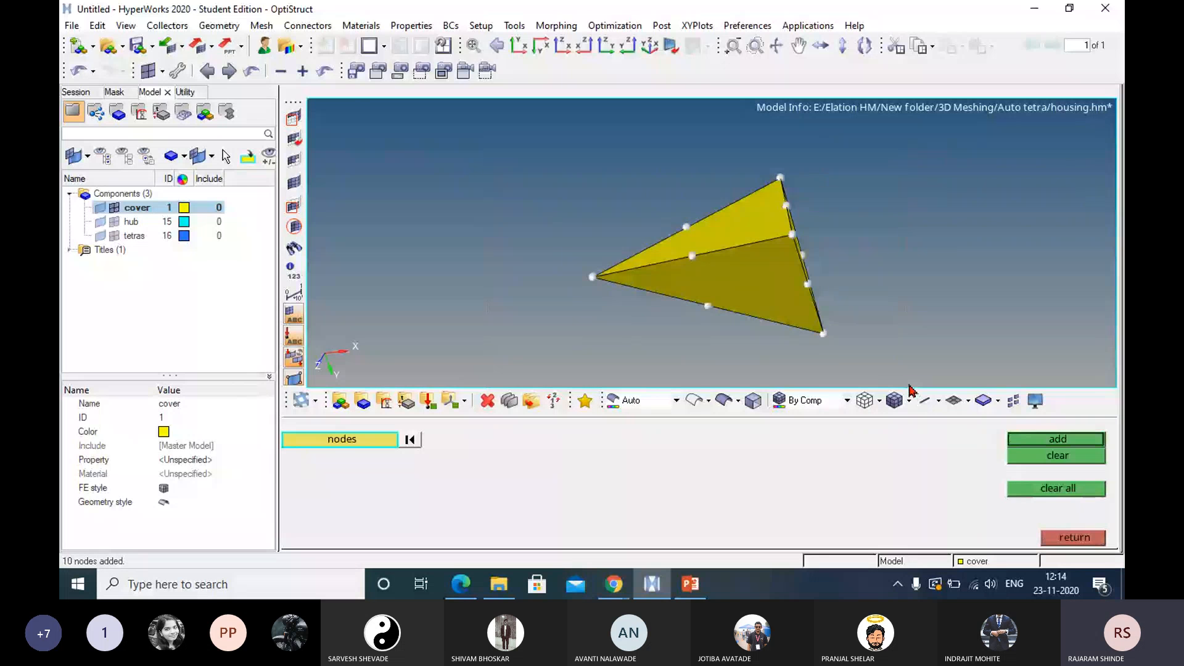
Inspect the second-order tetra's corner and midside nodes from several angles and clear all temporary nodes.
{"action": "left_click_drag", "start_coordinate": [718, 282], "coordinate": [814, 282], "text": "ctrl"}
{"action": "left_click_drag", "start_coordinate": [717, 282], "coordinate": [609, 206], "text": "ctrl"}
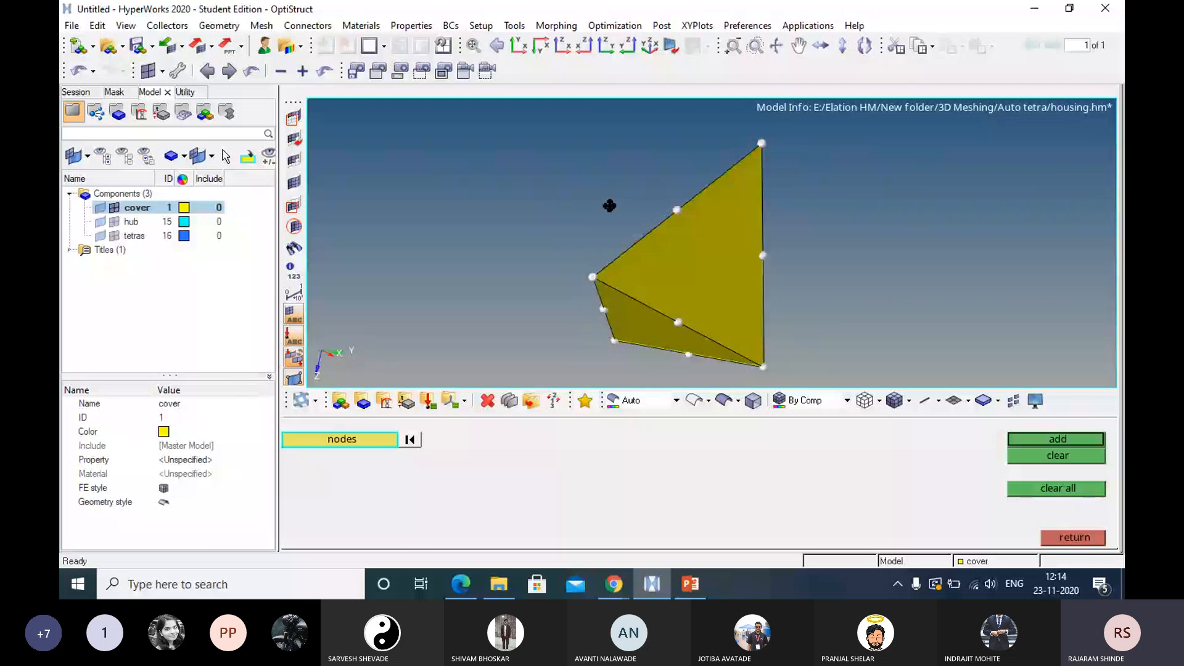
{"action": "left_click_drag", "start_coordinate": [609, 206], "coordinate": [583, 209], "text": "ctrl"}
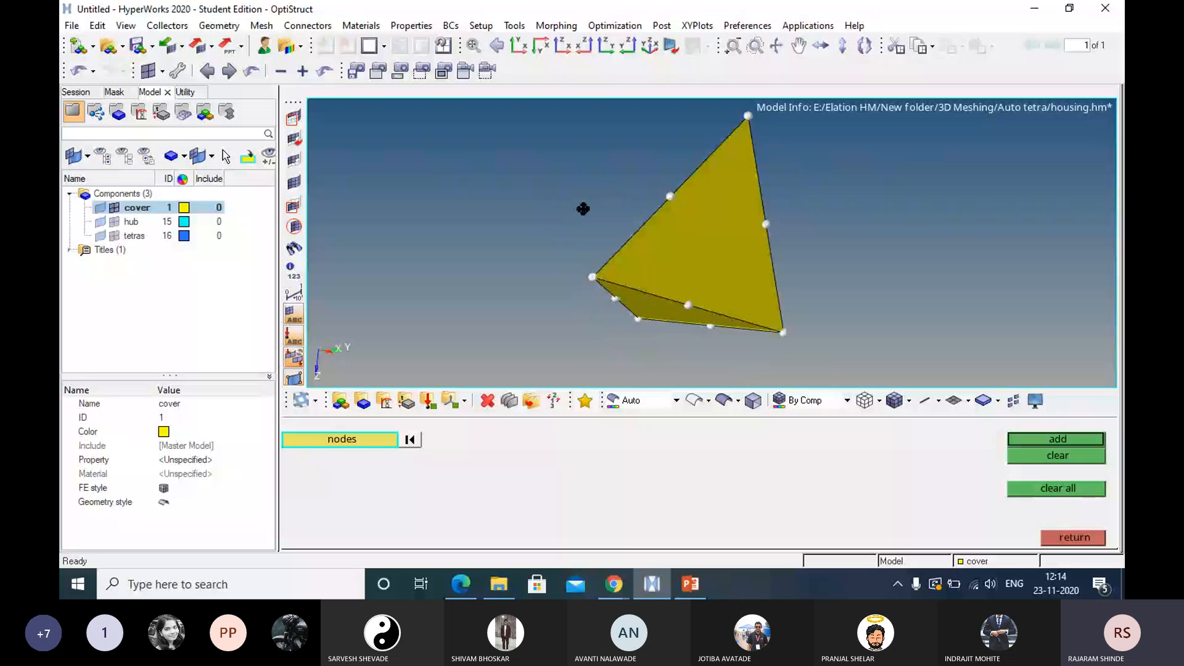
{"action": "left_click_drag", "start_coordinate": [583, 209], "coordinate": [707, 264], "text": "ctrl"}
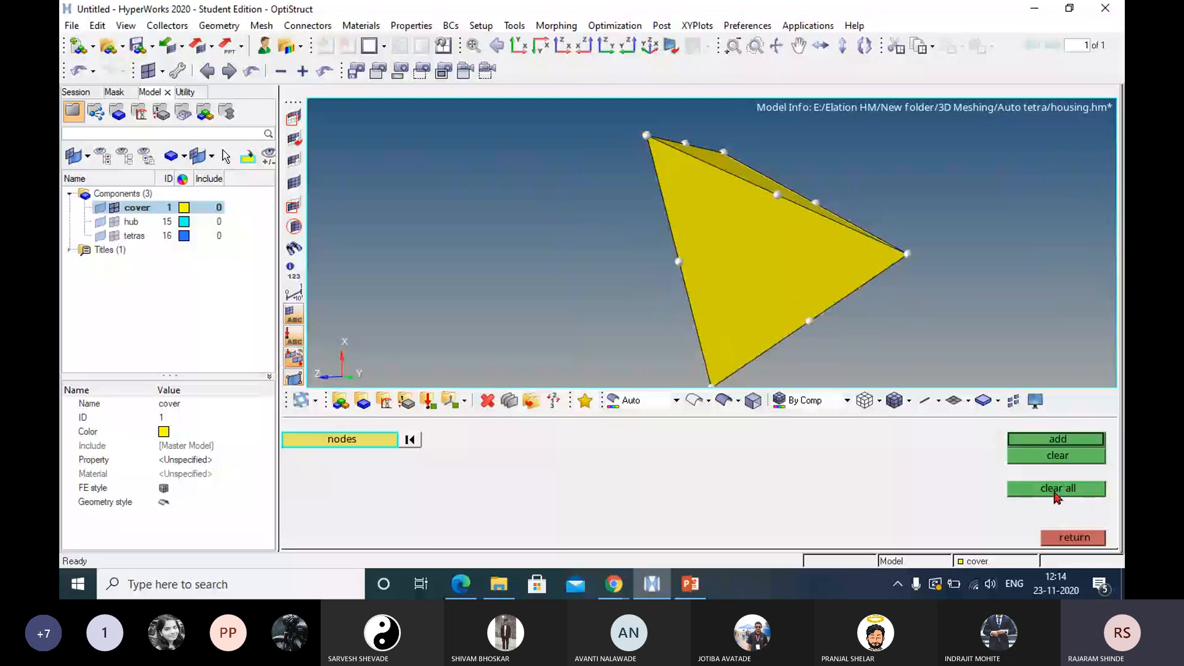
{"action": "left_click", "coordinate": [1077, 537]}
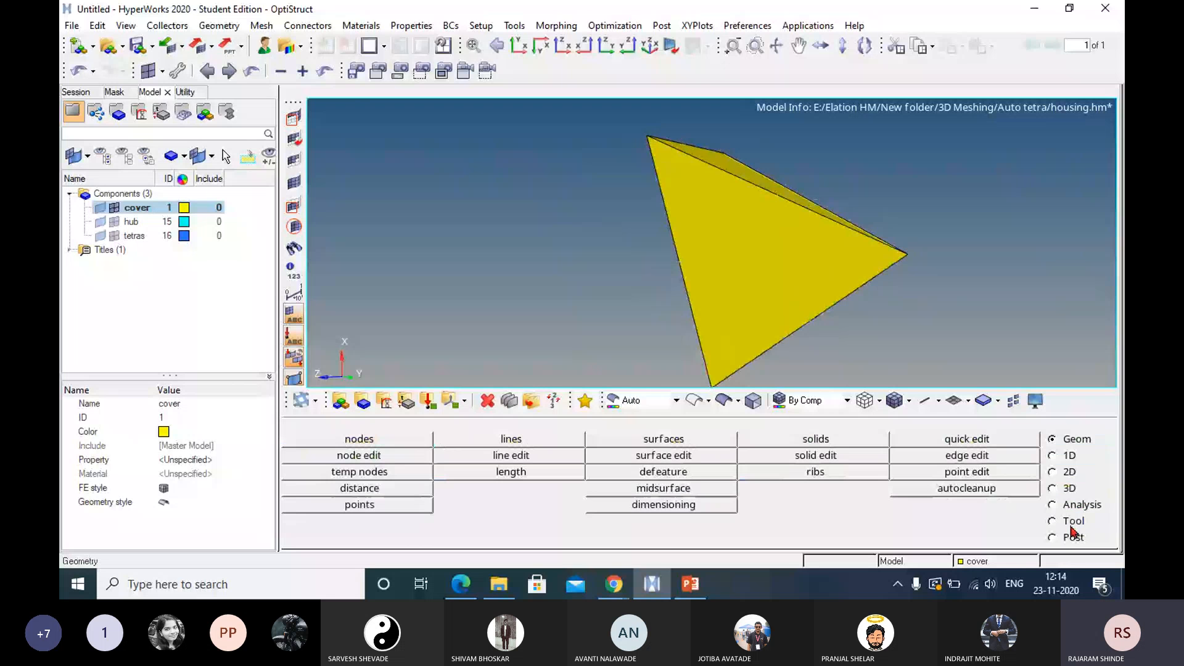
Change the isolated tetra back to first order and add temporary nodes at all its nodes.
{"action": "left_click", "coordinate": [1072, 491]}
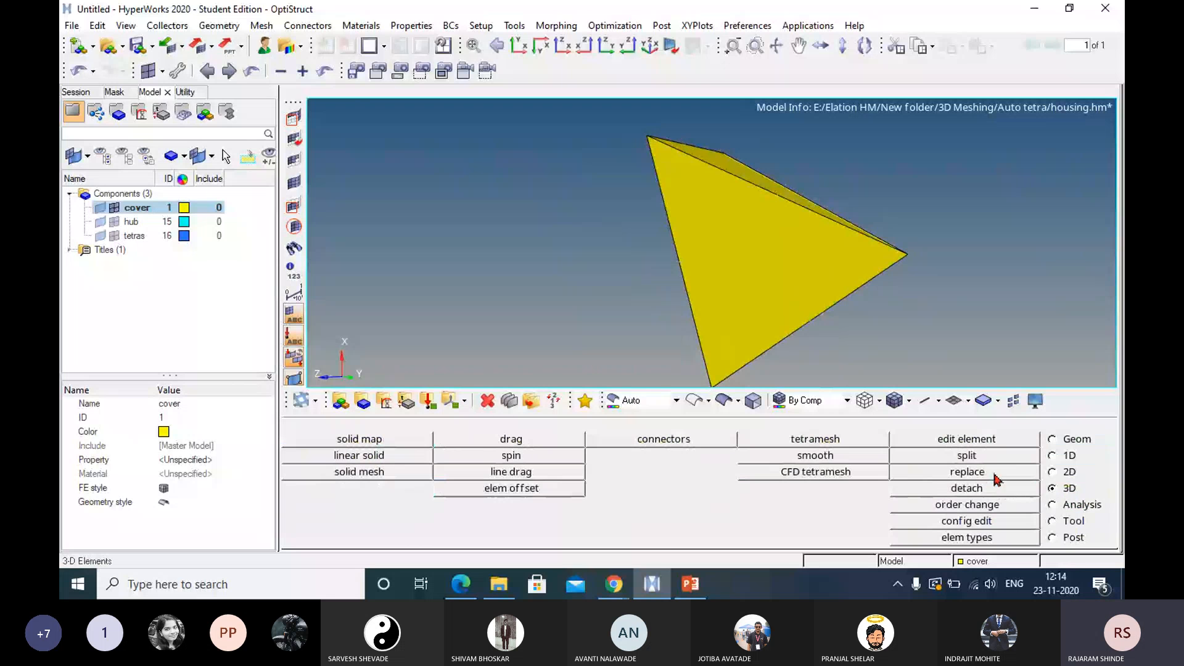
{"action": "left_click", "coordinate": [964, 509]}
{"action": "left_click", "coordinate": [1061, 443]}
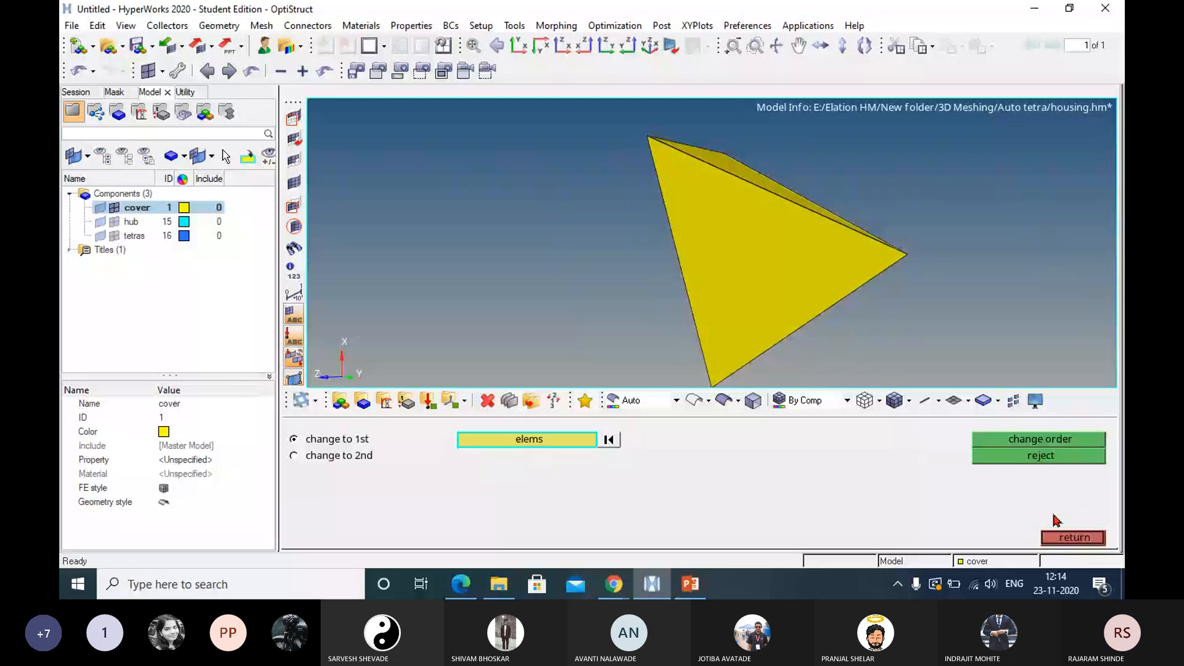
{"action": "left_click", "coordinate": [954, 400]}
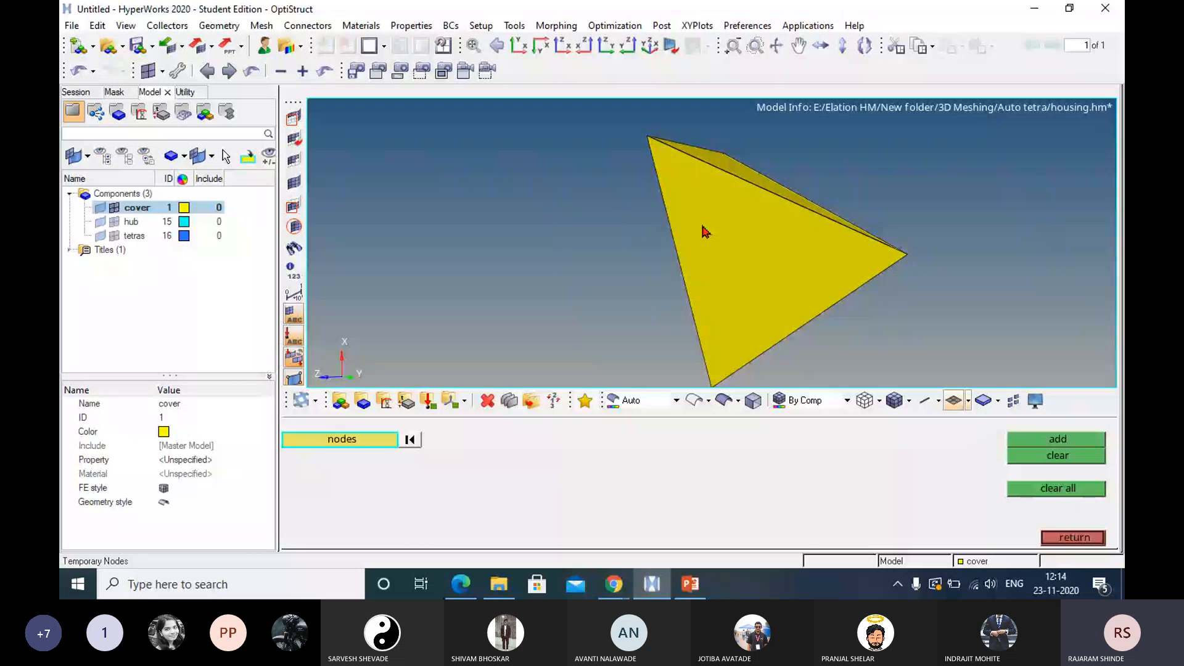
{"action": "middle_click", "coordinate": [646, 175]}
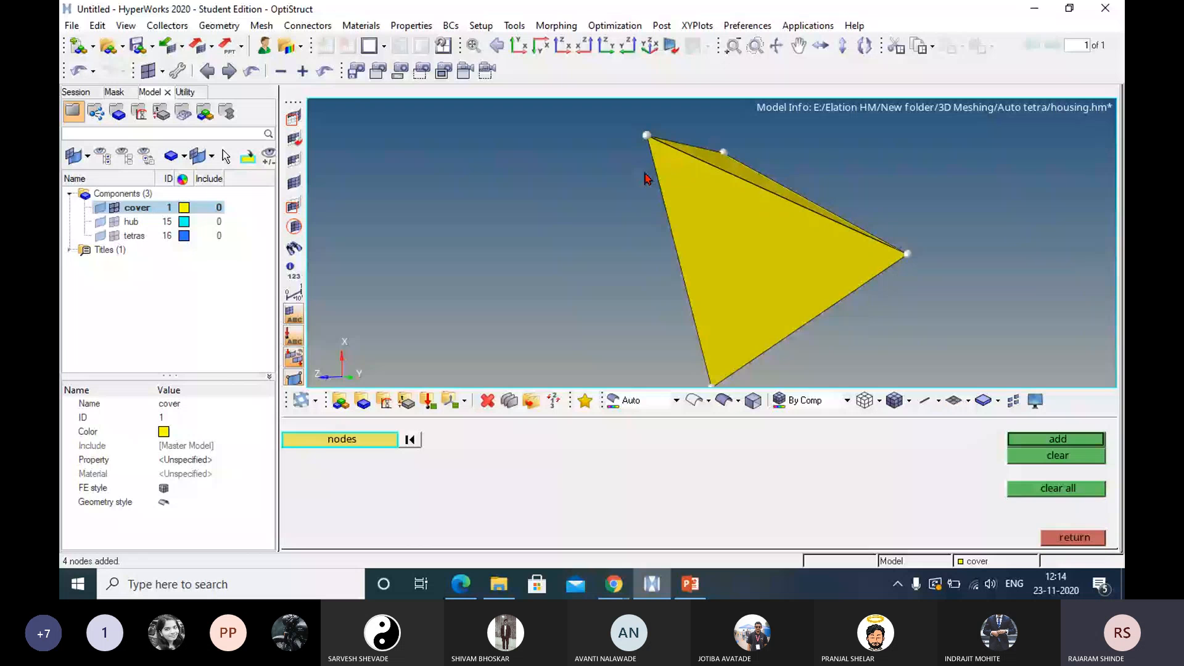
Inspect the first-order tetra's corner nodes from several angles and clear all temporary nodes.
{"action": "left_click_drag", "start_coordinate": [771, 235], "coordinate": [751, 231], "text": "ctrl"}
{"action": "left_click_drag", "start_coordinate": [751, 232], "coordinate": [931, 339], "text": "ctrl"}
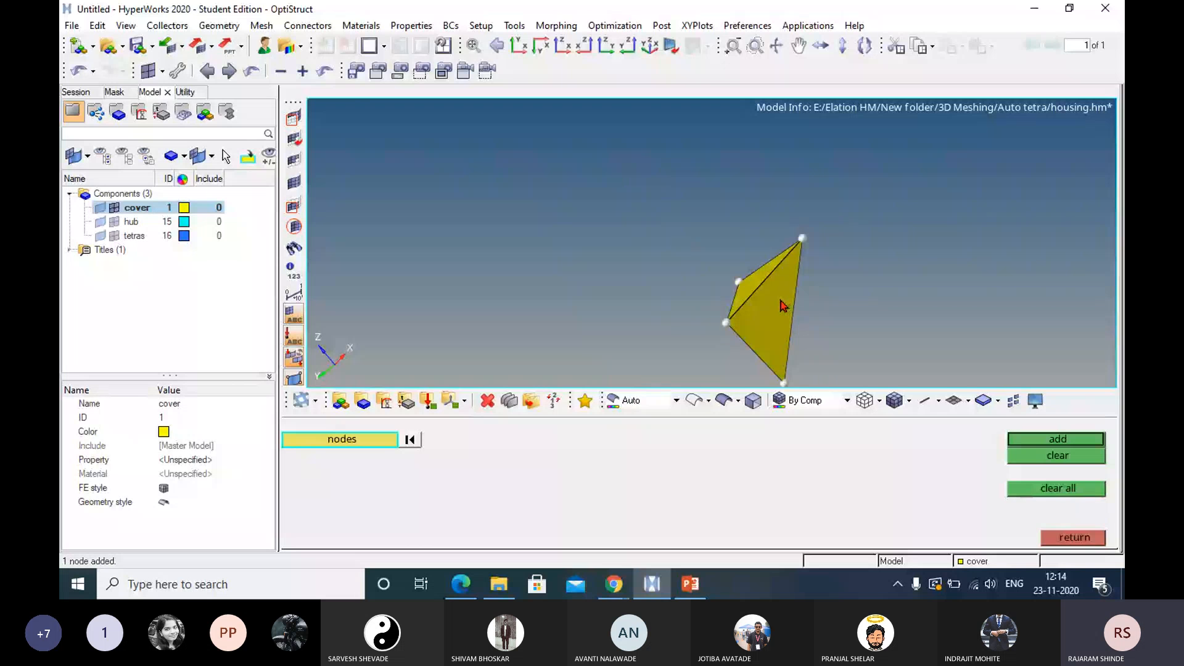
{"action": "left_click_drag", "start_coordinate": [786, 304], "coordinate": [662, 247], "text": "ctrl"}
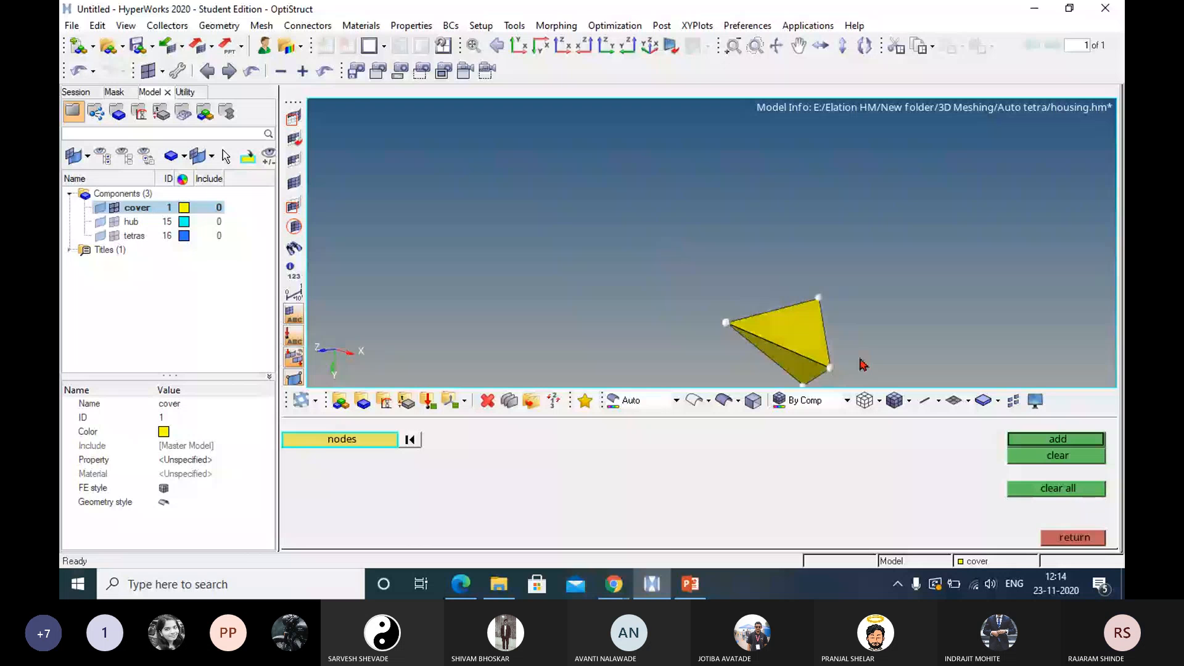
{"action": "left_click_drag", "start_coordinate": [862, 364], "coordinate": [630, 212], "text": "ctrl"}
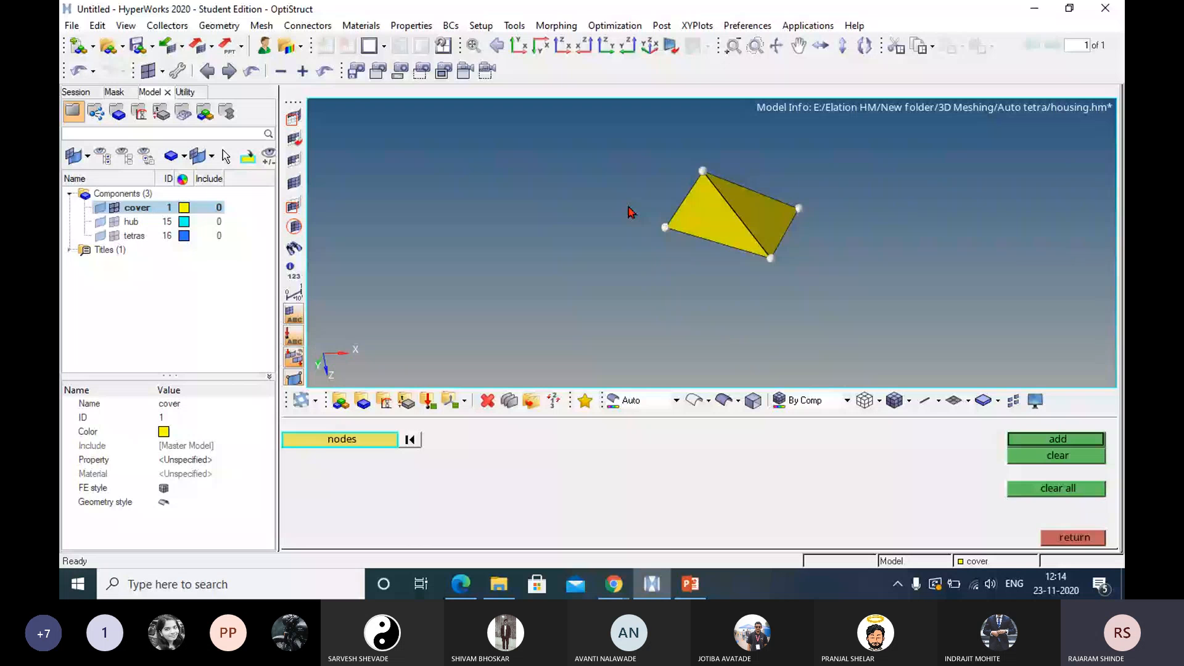
{"action": "left_click", "coordinate": [1057, 489]}
{"action": "left_click", "coordinate": [1073, 538]}
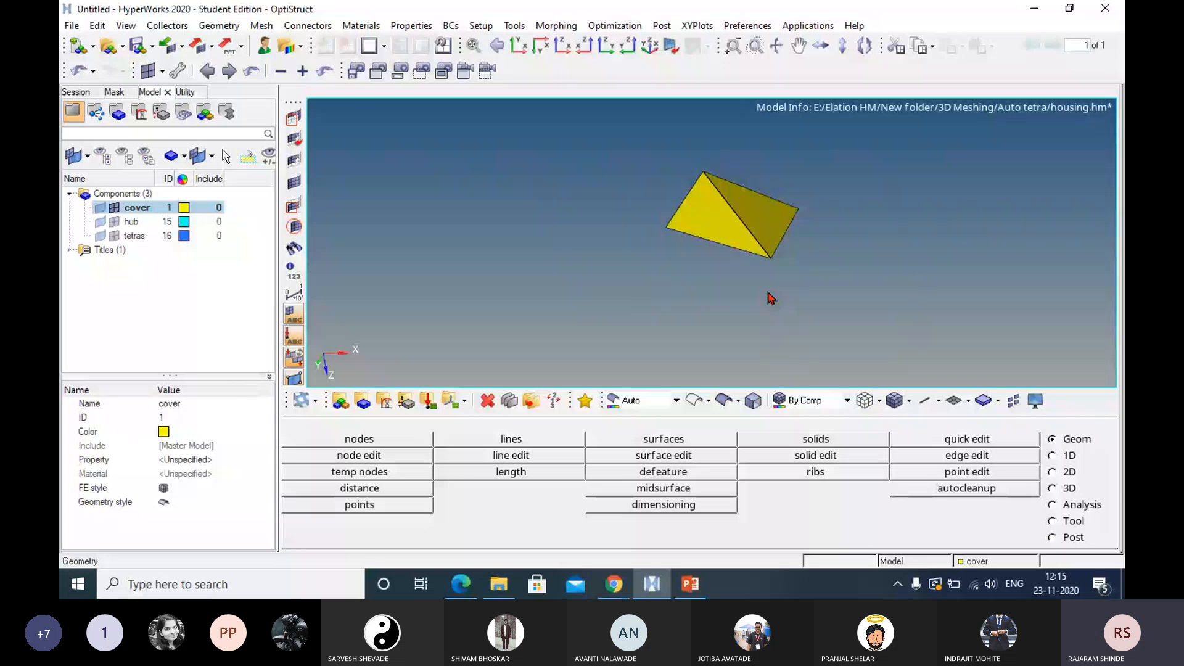
Unmask all elements of the cover and display the cover's geometry together with its mesh.
{"action": "left_click", "coordinate": [1067, 491]}
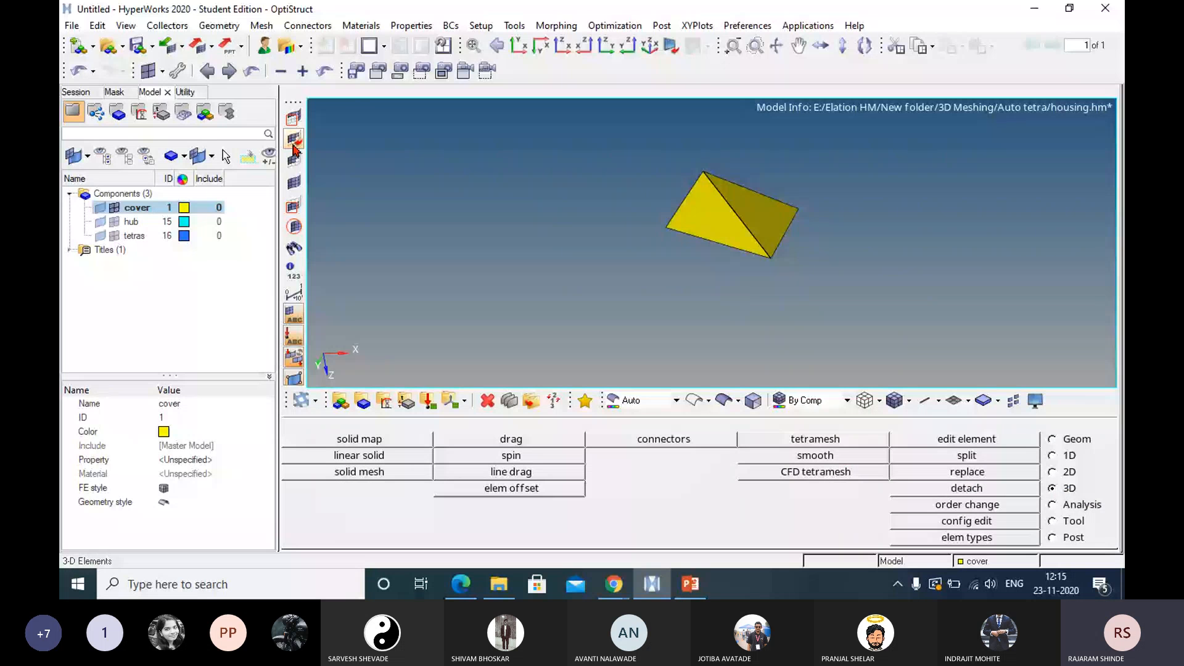
{"action": "left_click", "coordinate": [294, 182]}
{"action": "scroll", "coordinate": [1050, 195], "scroll_direction": "down", "scroll_amount": 5}
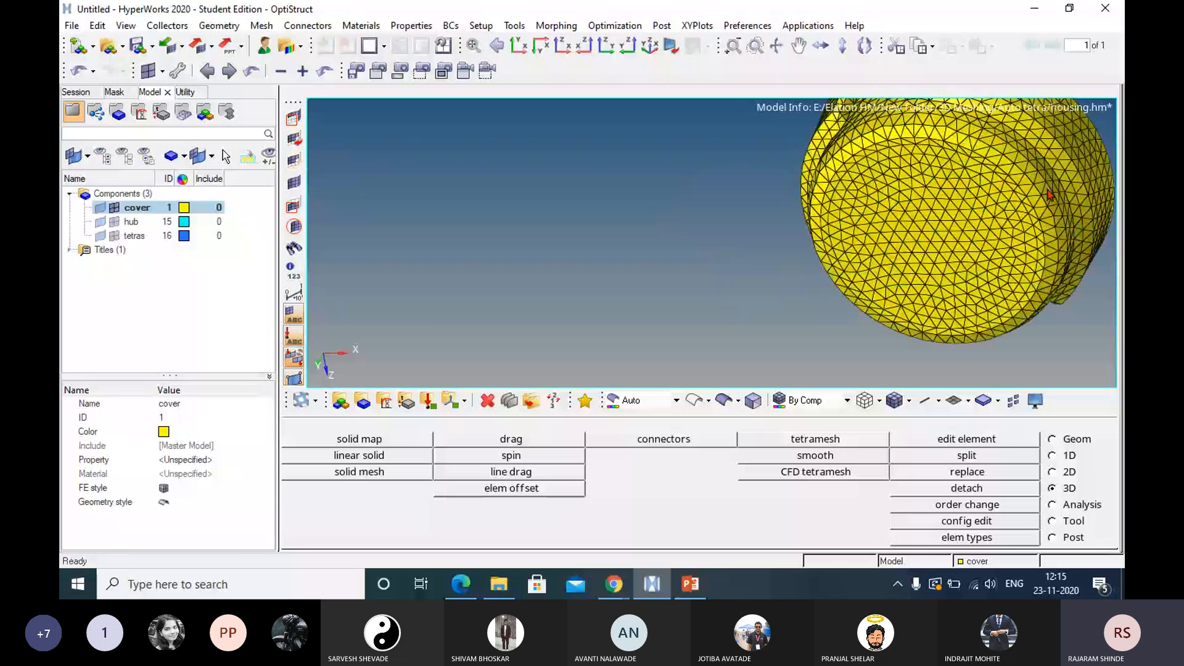
{"action": "left_click_drag", "start_coordinate": [1051, 195], "coordinate": [833, 179], "text": "ctrl"}
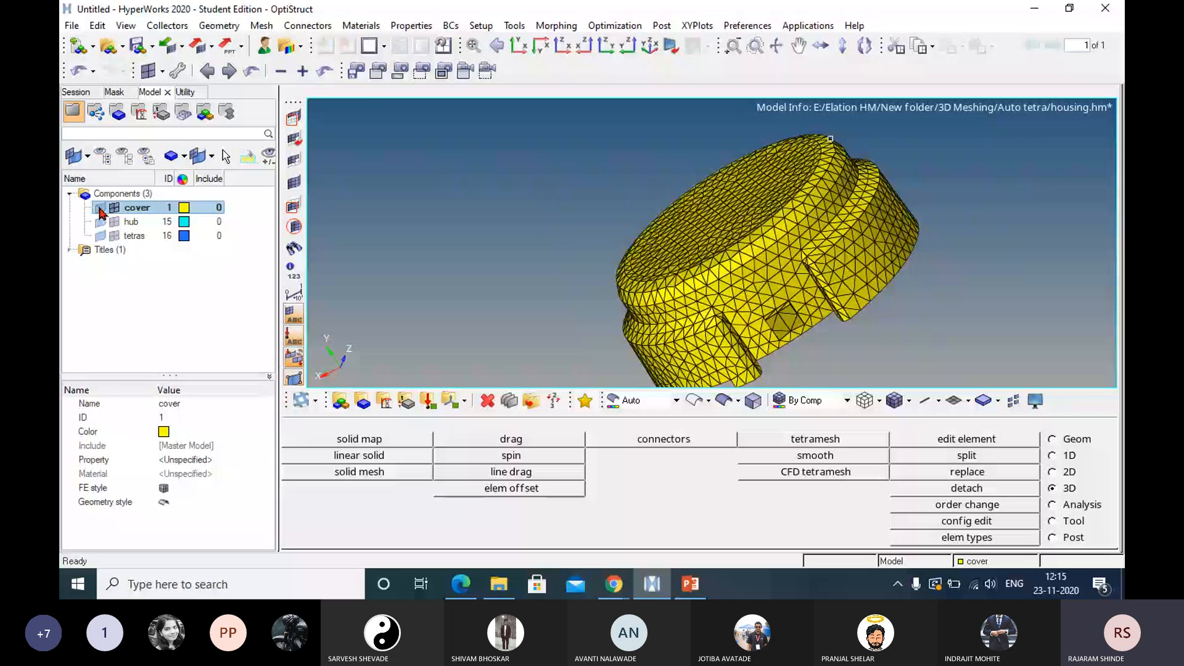
{"action": "left_click", "coordinate": [100, 209]}
{"action": "left_click_drag", "start_coordinate": [808, 246], "coordinate": [899, 225], "text": "ctrl"}
{"action": "scroll", "coordinate": [899, 225], "scroll_direction": "up", "scroll_amount": 5, "text": "ctrl"}
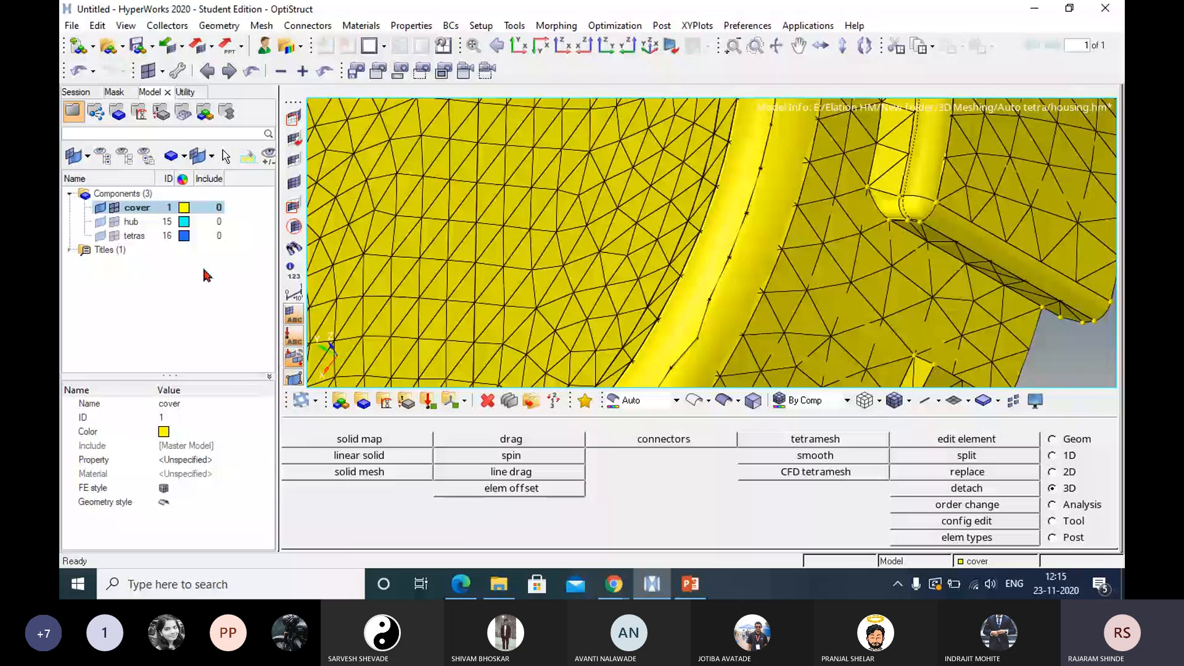
Recolor the cover component red and show its geometry as wireframe beneath the mesh.
{"action": "left_click", "coordinate": [183, 207]}
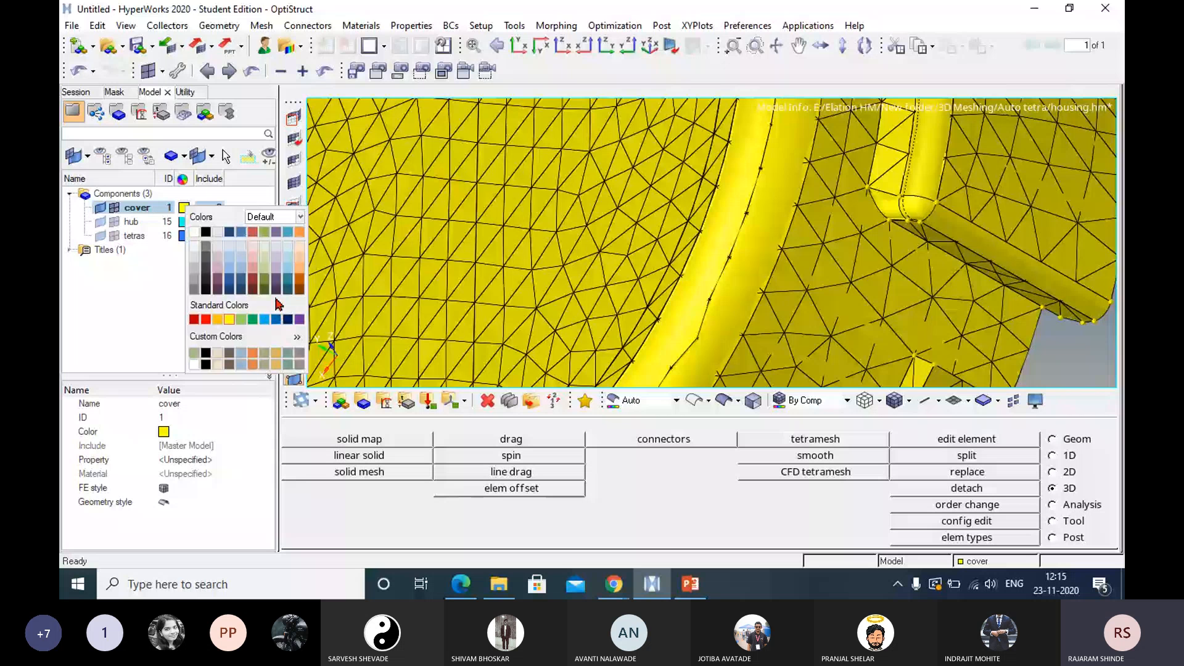
{"action": "left_click", "coordinate": [264, 271]}
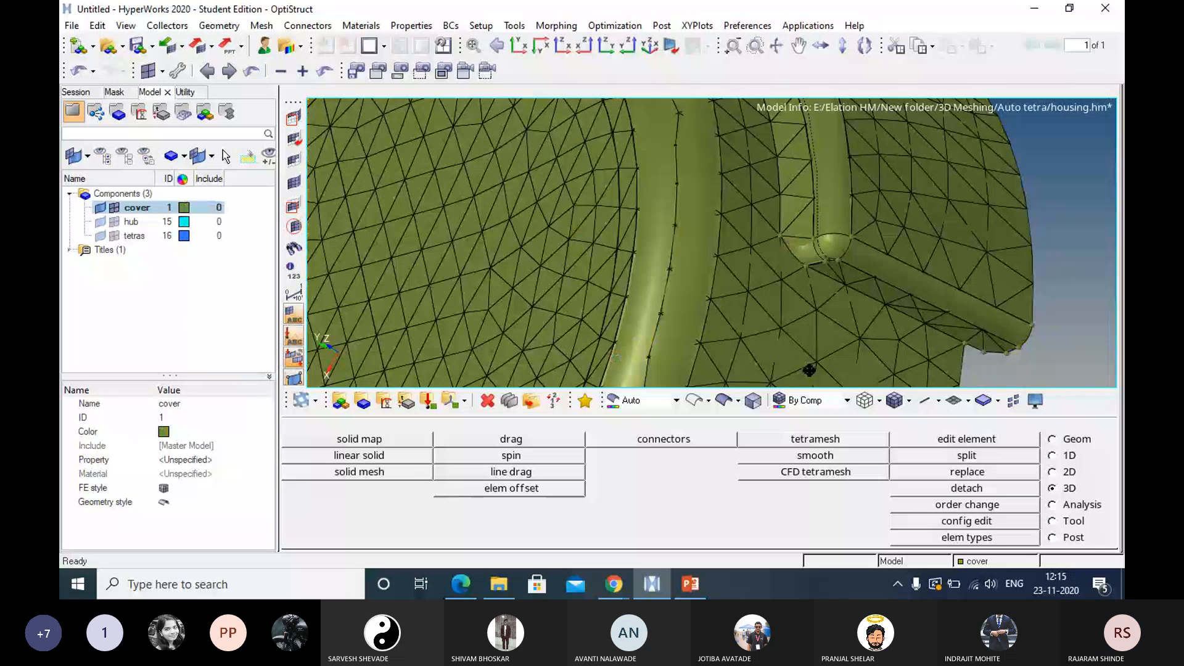
{"action": "left_click", "coordinate": [694, 401]}
{"action": "left_click_drag", "start_coordinate": [728, 321], "coordinate": [710, 274], "text": "ctrl"}
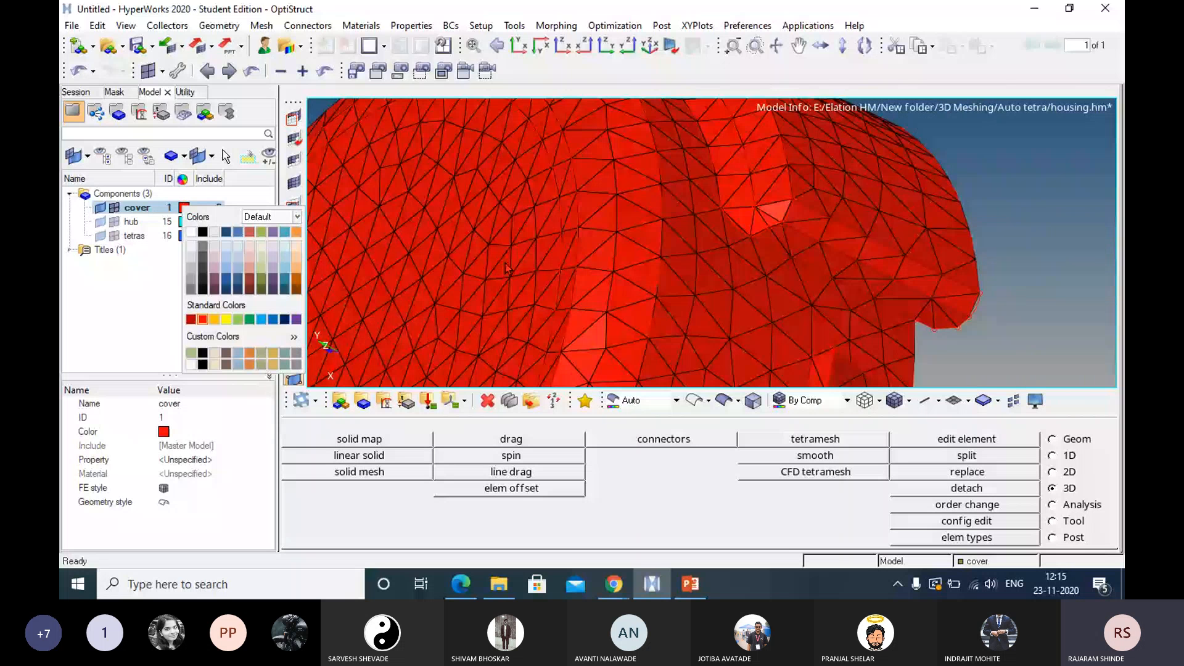
Examine how closely the cover's mesh follows the geometry lines along its curved edges and fillets.
{"action": "left_click_drag", "start_coordinate": [506, 269], "coordinate": [786, 197], "text": "ctrl"}
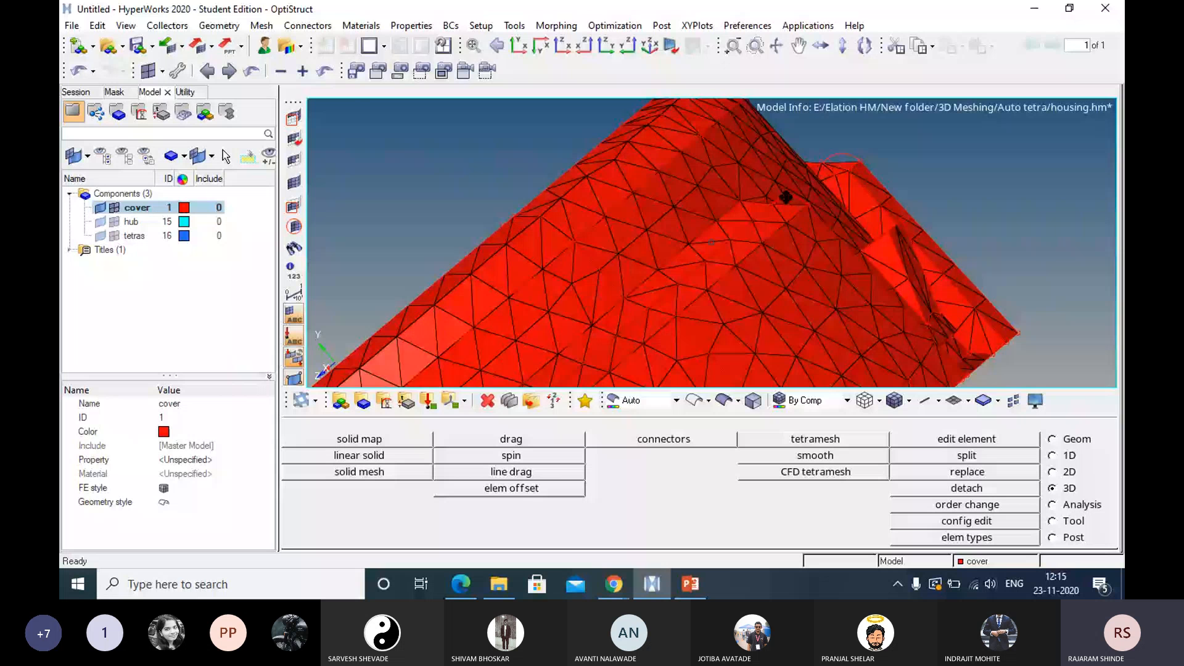
{"action": "scroll", "coordinate": [852, 148], "scroll_direction": "up", "scroll_amount": 5, "text": "ctrl"}
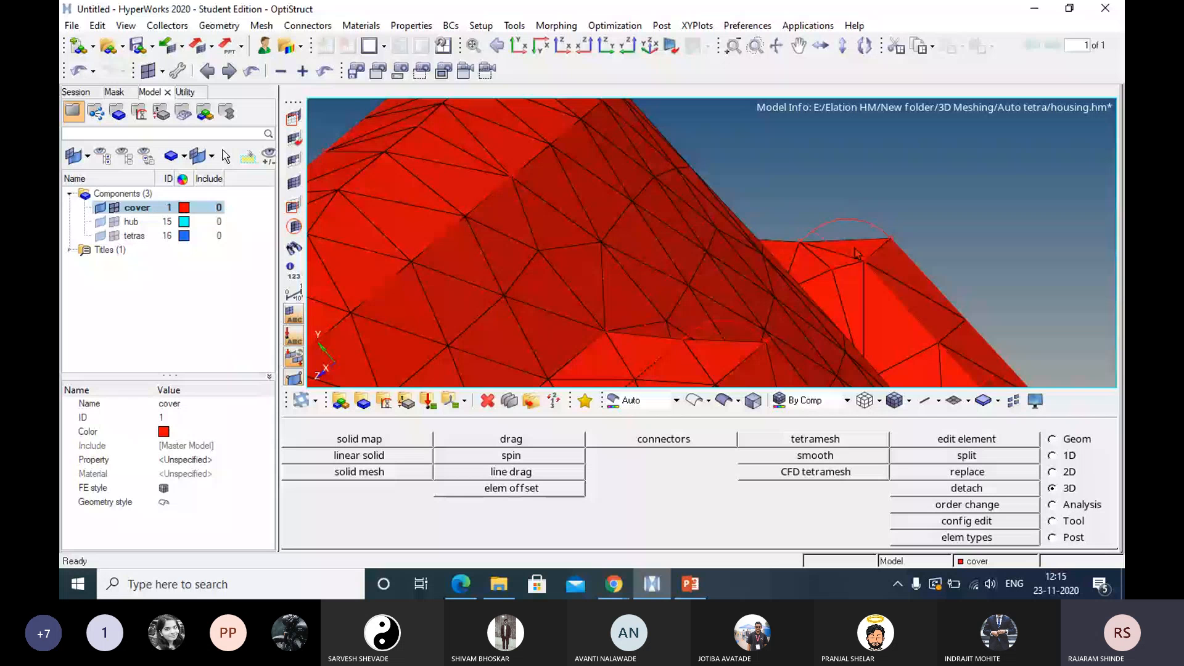
{"action": "left_click_drag", "start_coordinate": [856, 253], "coordinate": [796, 198], "text": "ctrl"}
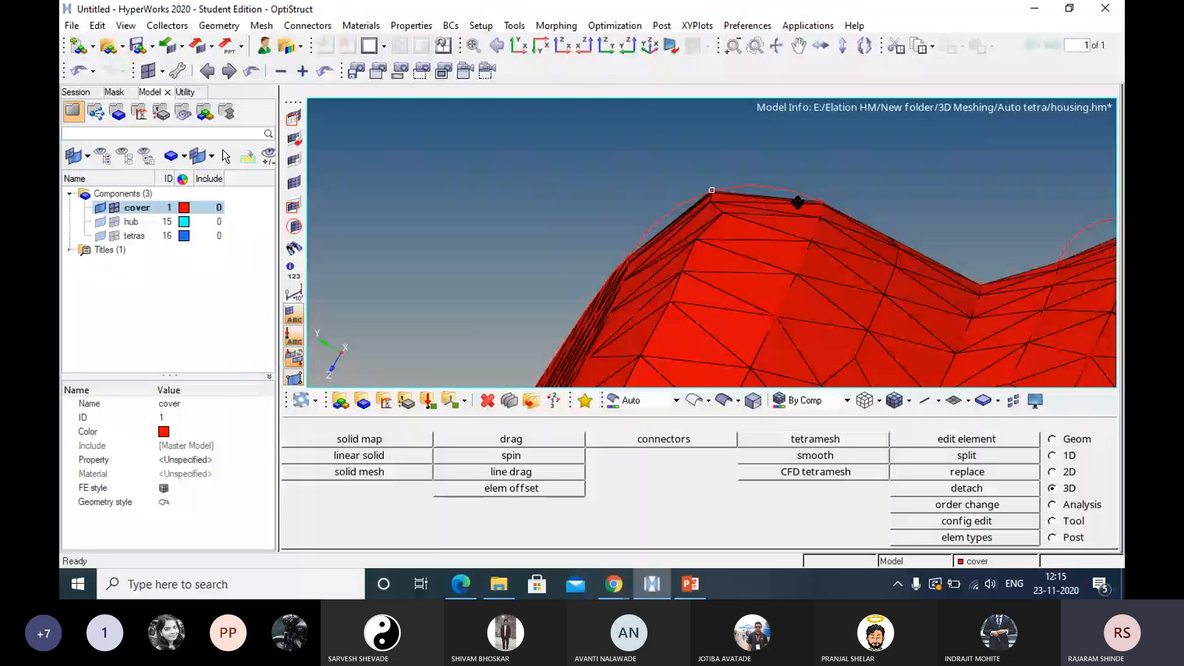
{"action": "left_click_drag", "start_coordinate": [797, 202], "coordinate": [797, 204], "text": "ctrl"}
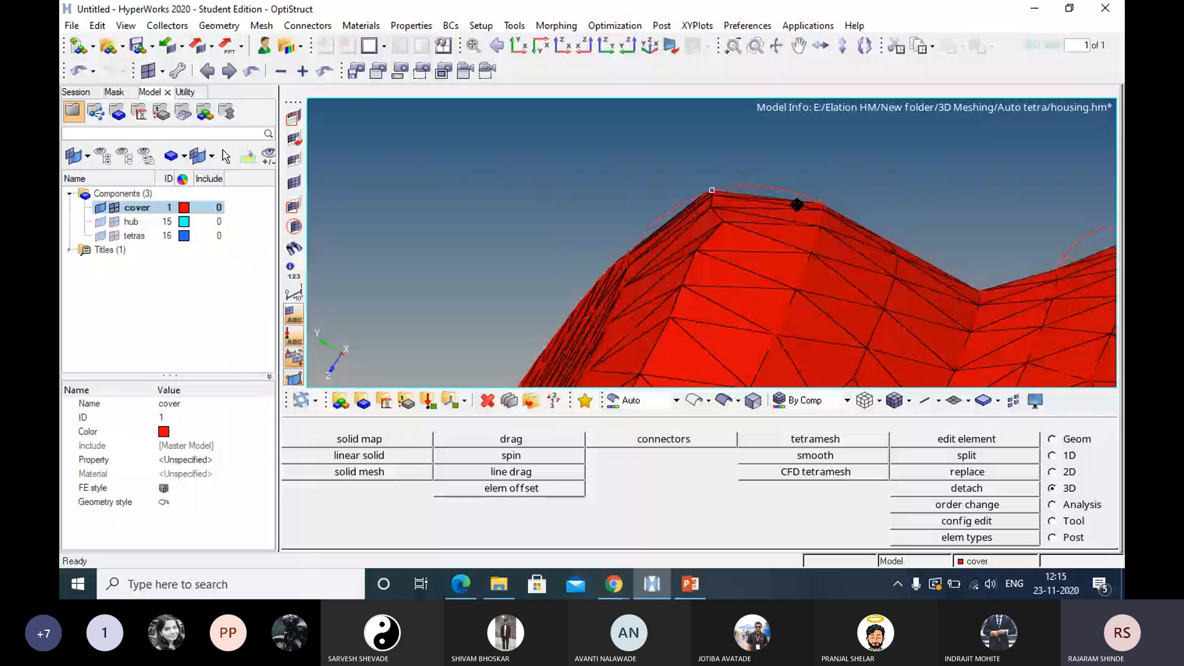
{"action": "key", "text": "f"}
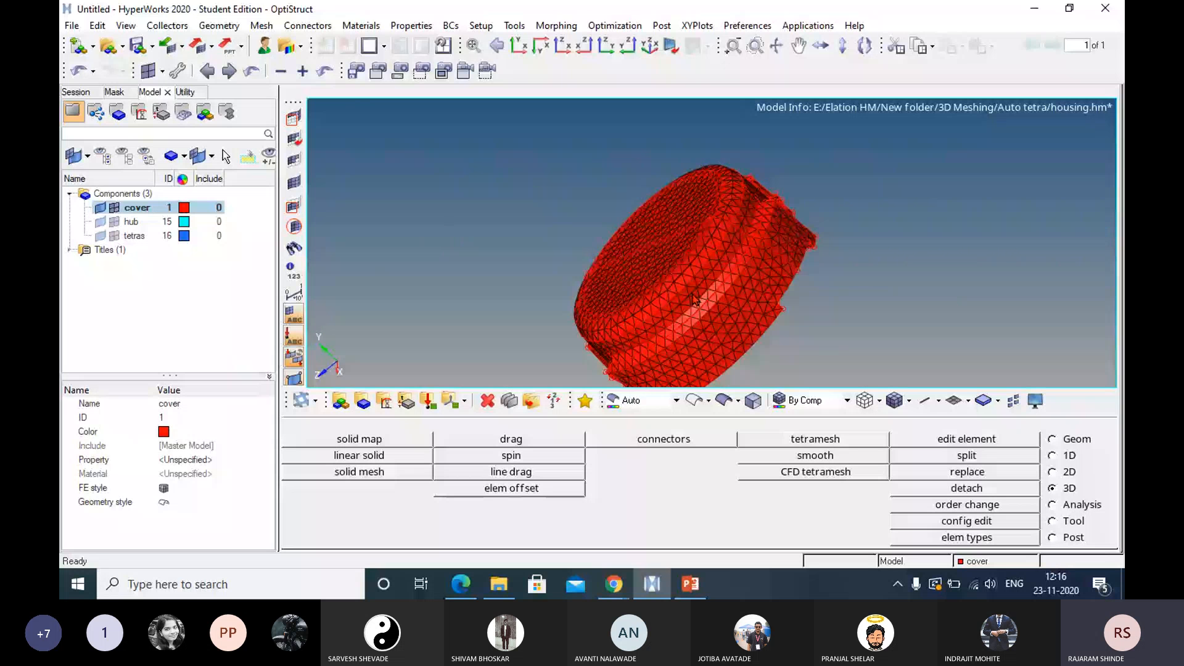
{"action": "right_click_drag", "start_coordinate": [692, 293], "coordinate": [706, 242], "text": "ctrl"}
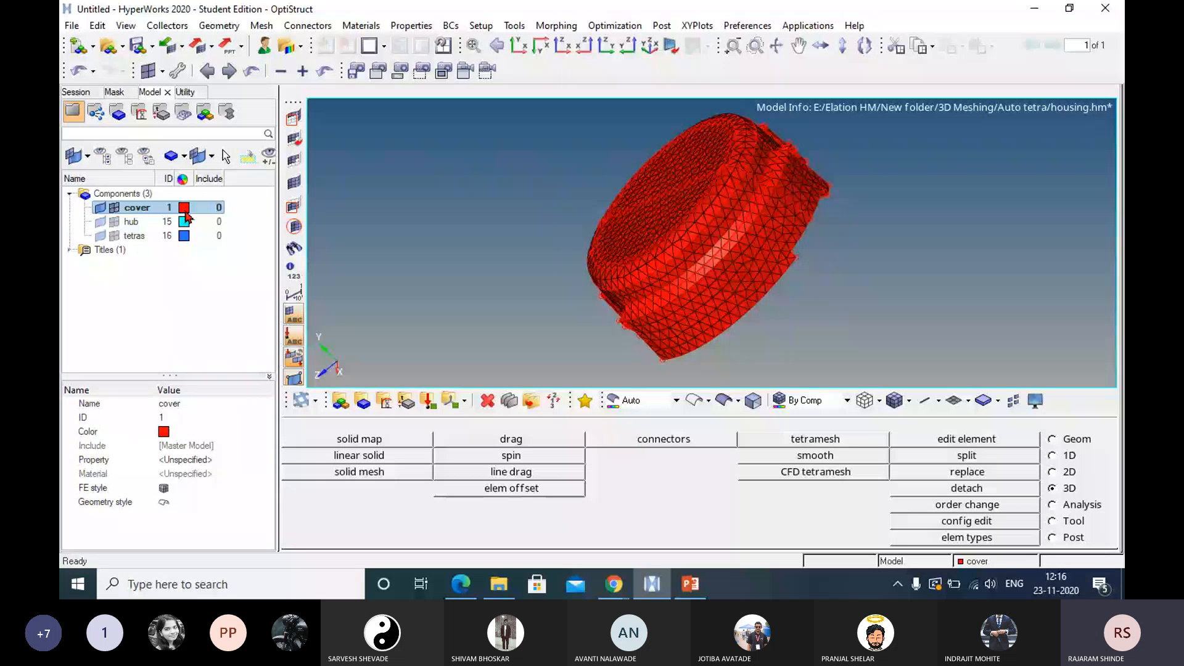
Recolor the cover component yellow and delete all of its elements.
{"action": "left_click", "coordinate": [185, 210]}
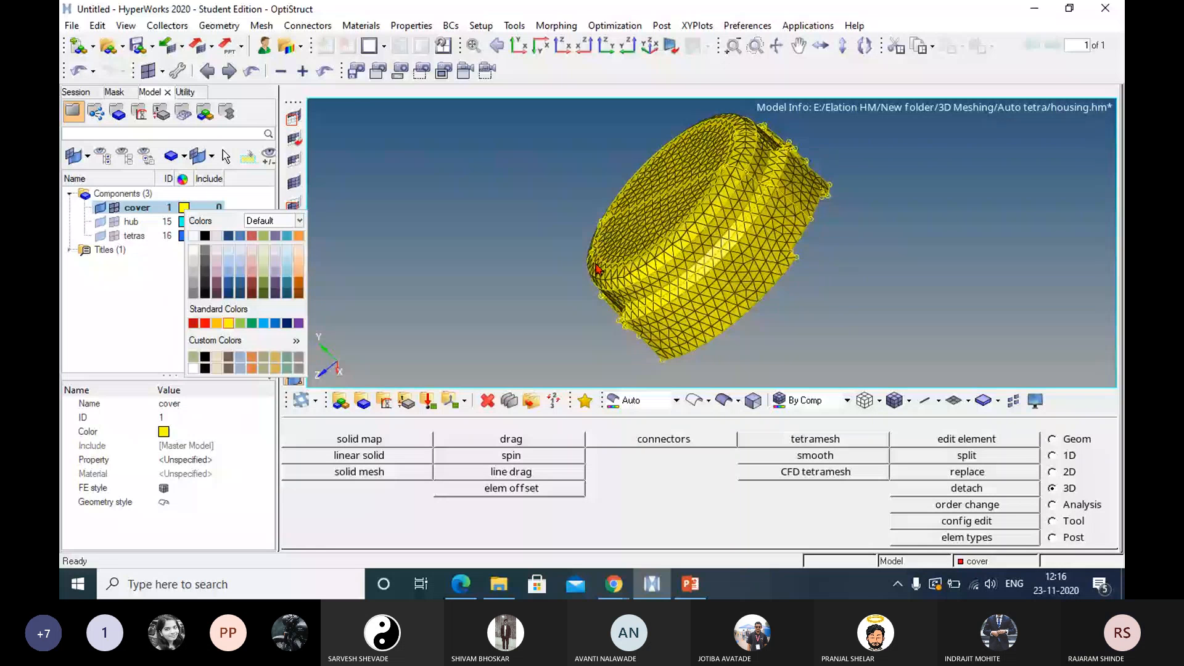
{"action": "key", "text": "F2"}
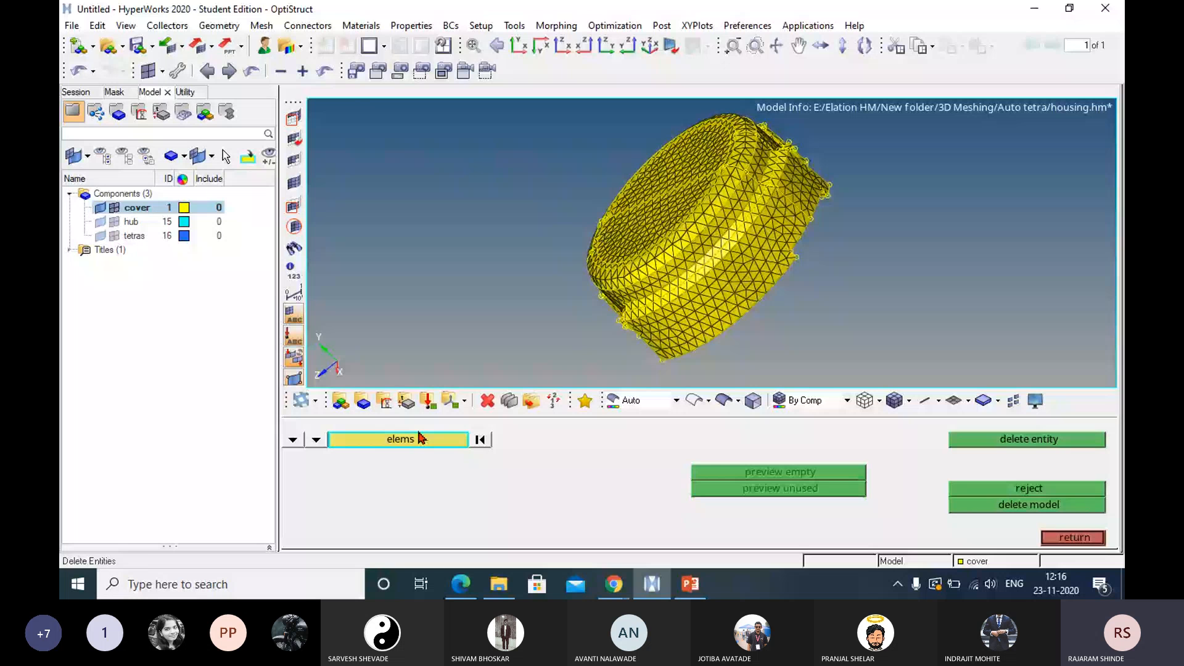
{"action": "left_click", "coordinate": [418, 438]}
{"action": "left_click", "coordinate": [411, 455]}
{"action": "left_click", "coordinate": [1013, 439]}
{"action": "left_click_drag", "start_coordinate": [722, 259], "coordinate": [747, 274], "text": "ctrl"}
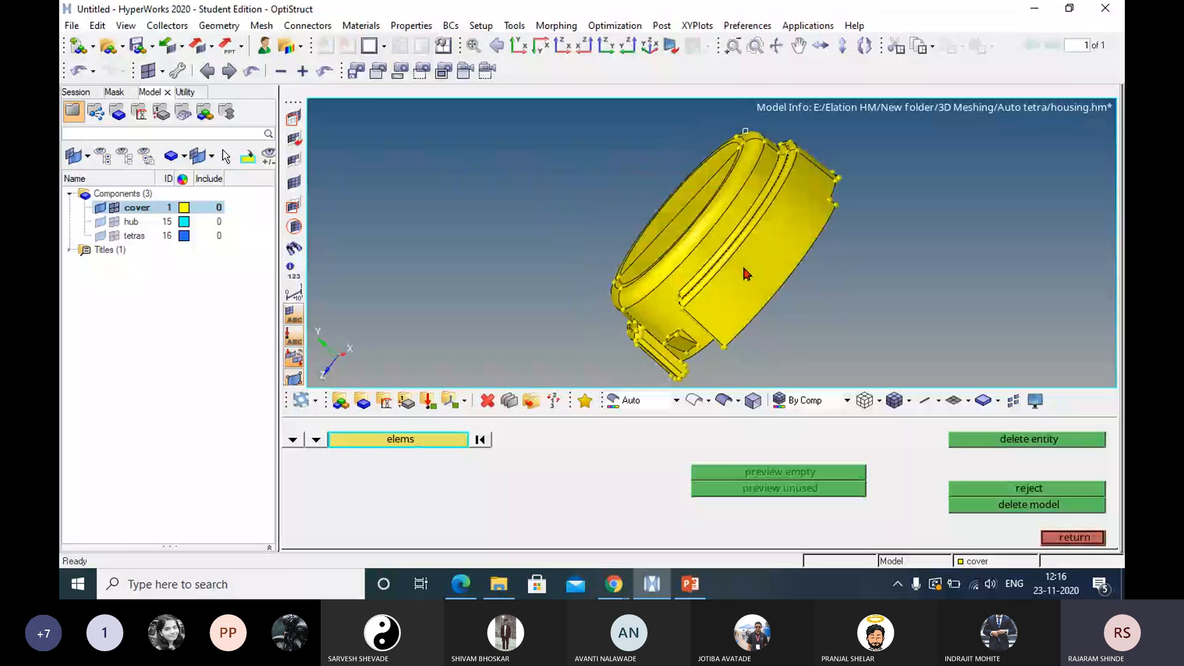
{"action": "right_click_drag", "start_coordinate": [746, 274], "coordinate": [774, 297], "text": "ctrl"}
{"action": "left_click", "coordinate": [1073, 537]}
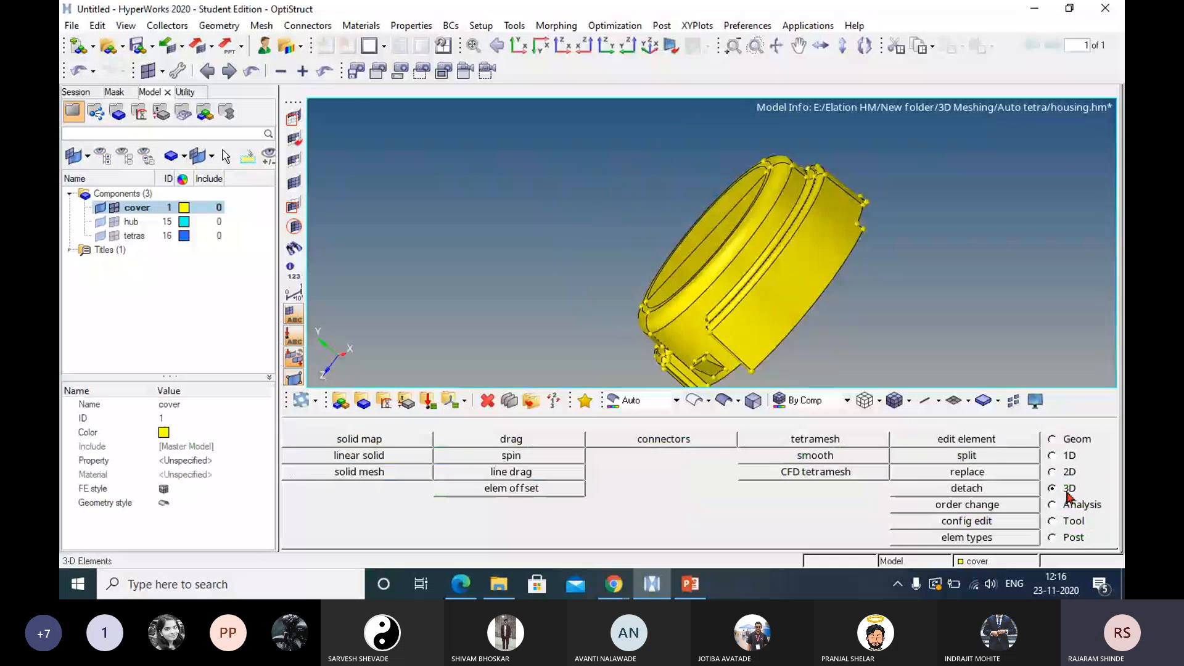
Mesh the cover's surfaces with first-order volume tetra using curvature, minimum element size 2, feature angle 30 and element size 10, and inspect the curved areas.
{"action": "left_click", "coordinate": [809, 442]}
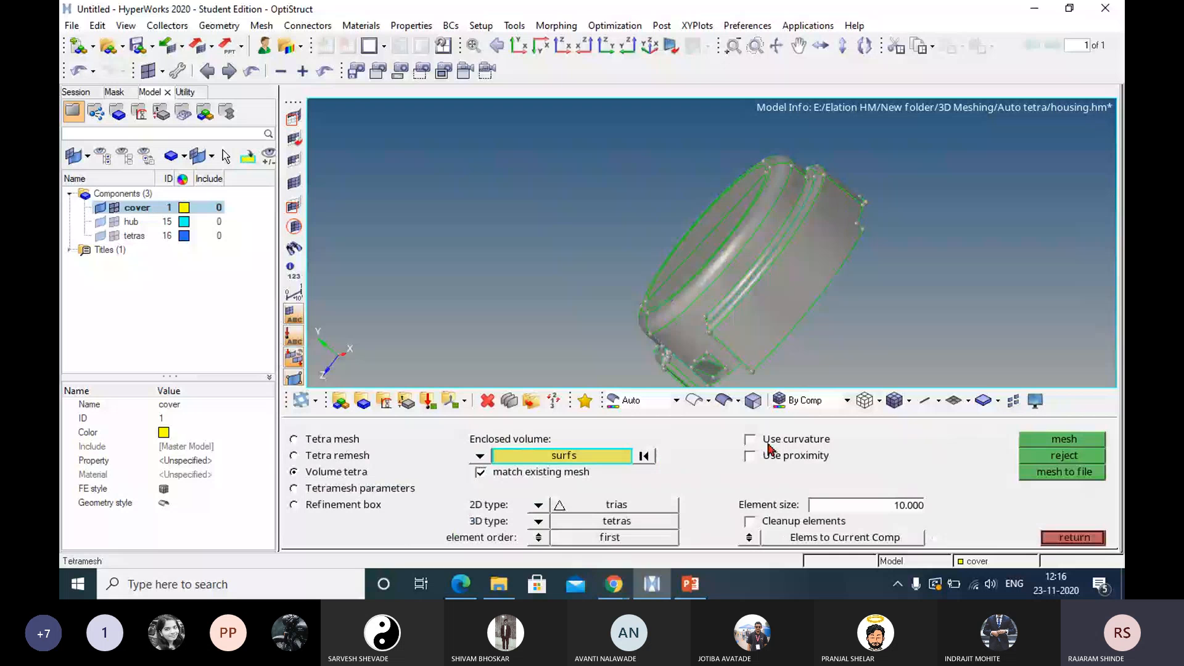
{"action": "left_click", "coordinate": [751, 439]}
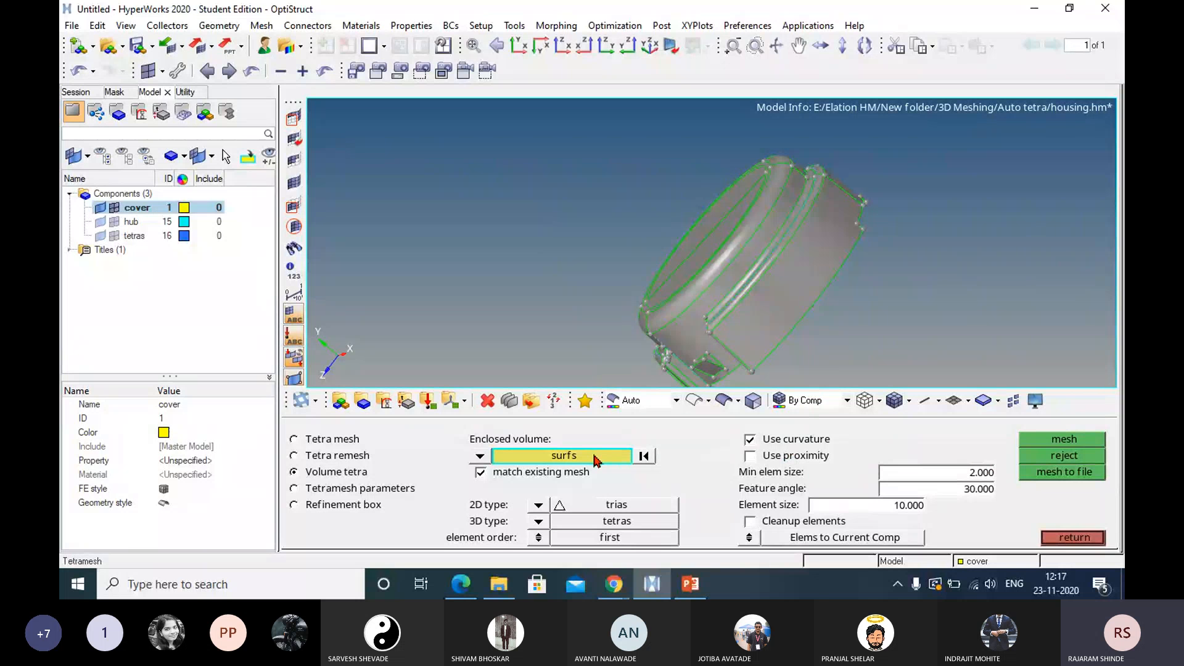
{"action": "left_click", "coordinate": [756, 321]}
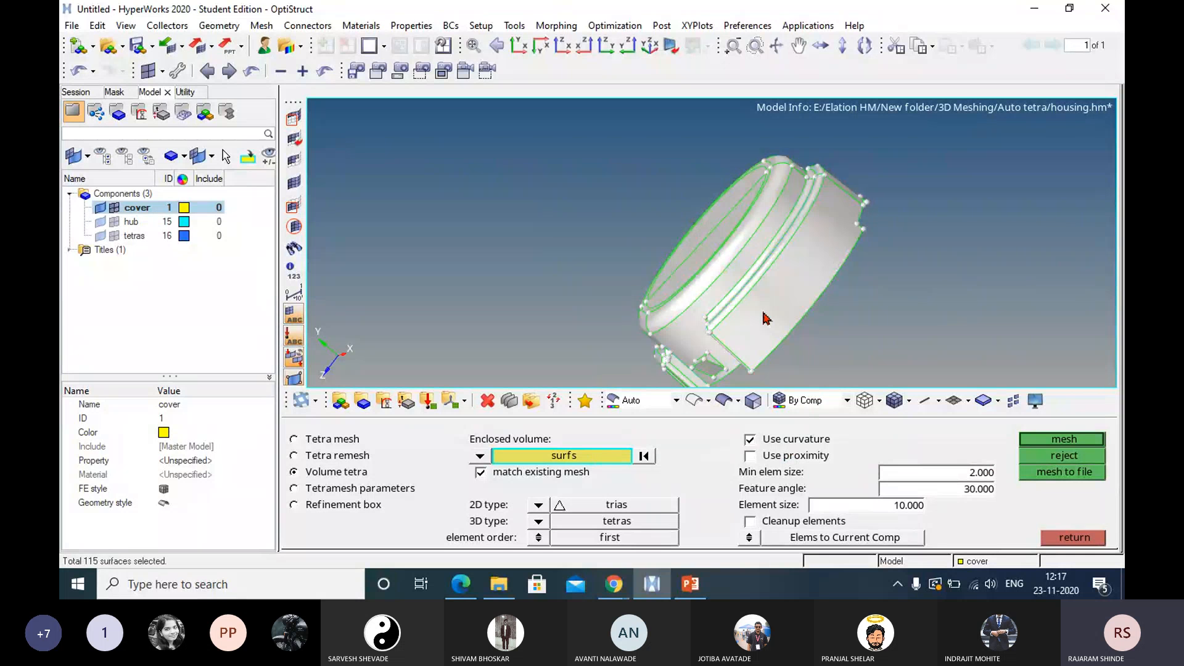
{"action": "left_click", "coordinate": [1059, 439]}
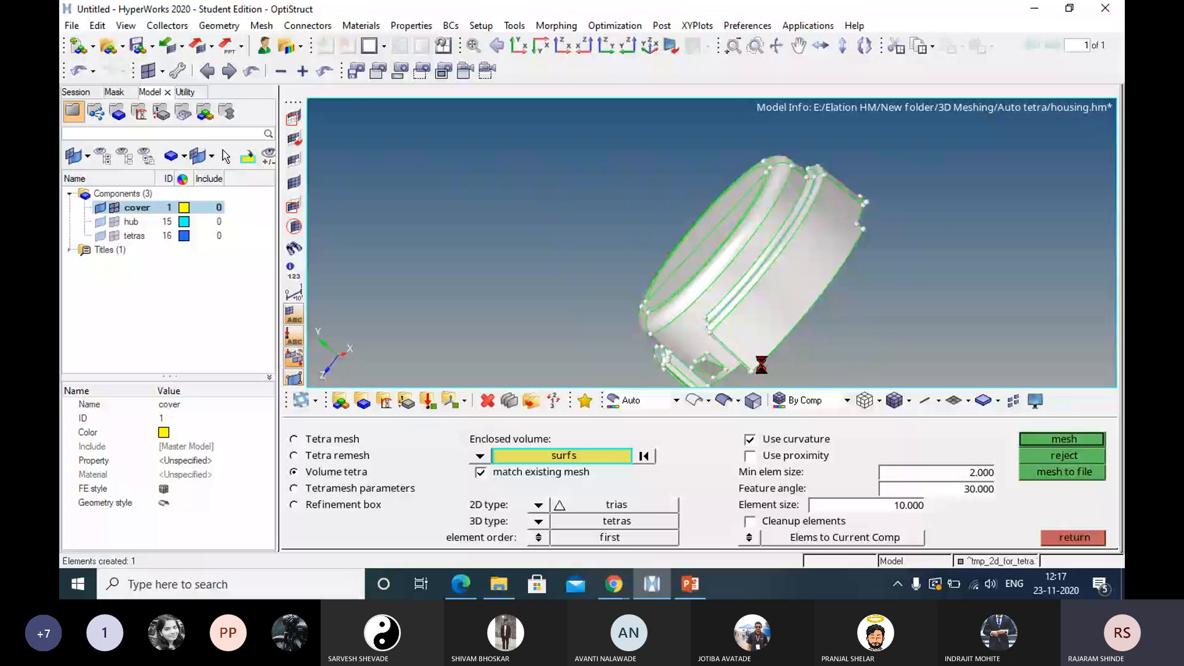
{"action": "left_click_drag", "start_coordinate": [761, 365], "coordinate": [727, 319], "text": "ctrl"}
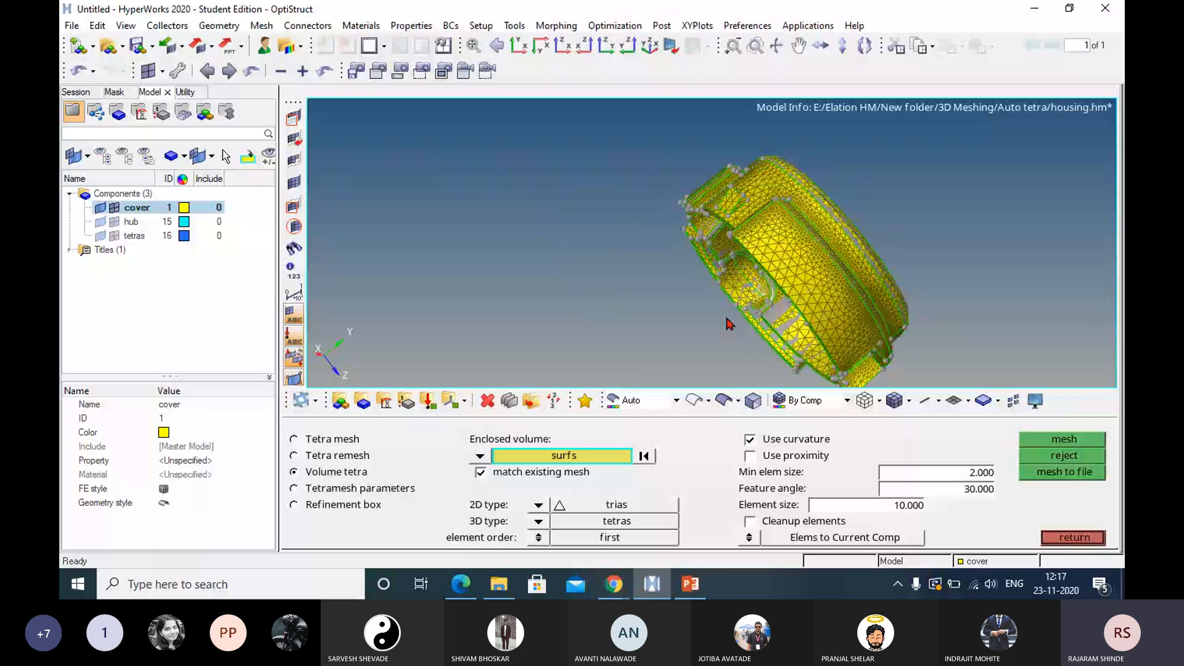
{"action": "scroll", "coordinate": [728, 319], "scroll_direction": "up", "scroll_amount": 5}
{"action": "left_click_drag", "start_coordinate": [727, 319], "coordinate": [860, 218], "text": "ctrl"}
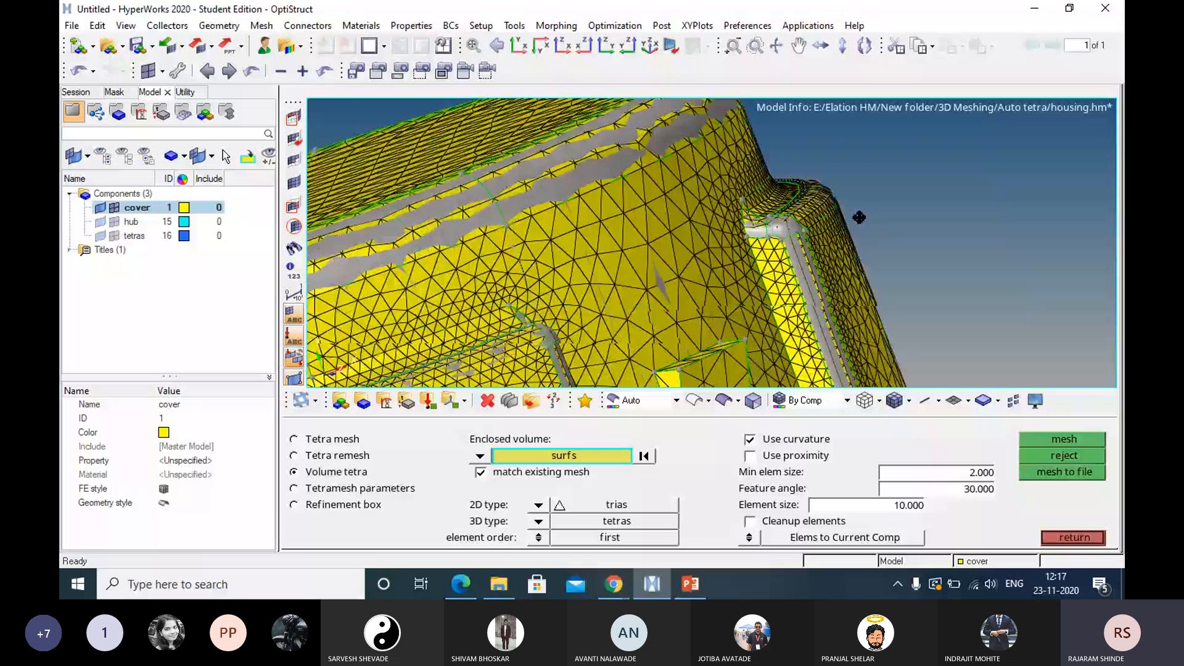
Reject the cover's current mesh, remesh its surfaces as volume tetra with a feature angle of 10, and inspect the curved areas.
{"action": "left_click_drag", "start_coordinate": [859, 217], "coordinate": [853, 307], "text": "ctrl"}
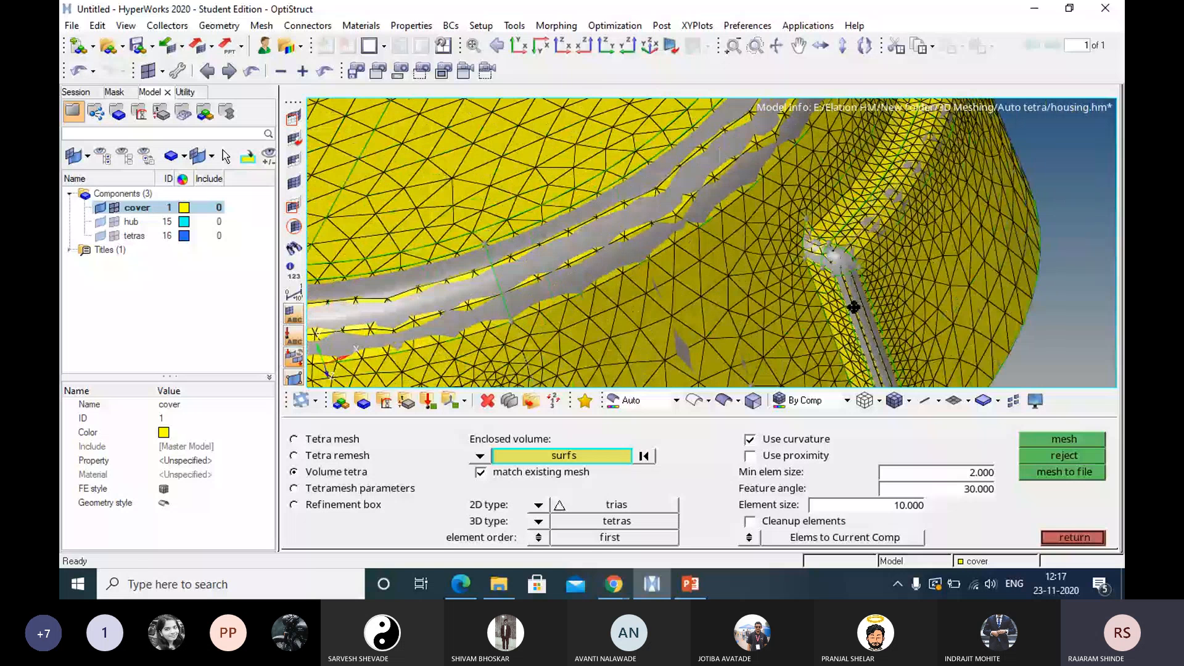
{"action": "key", "text": "f"}
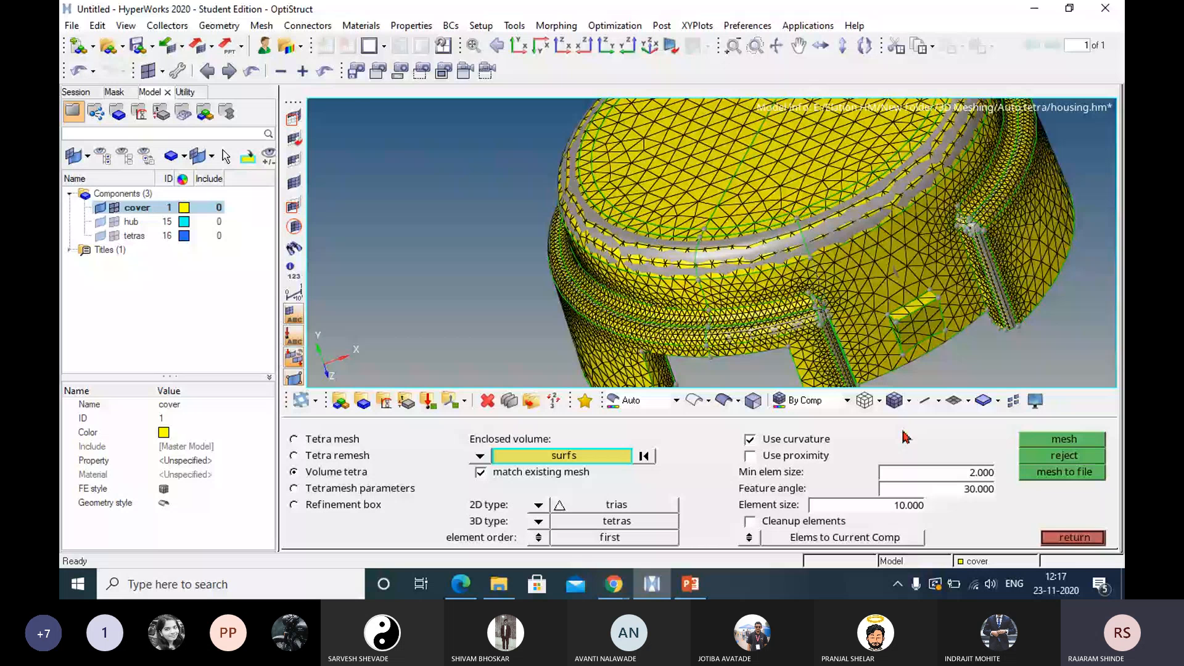
{"action": "left_click", "coordinate": [1064, 456]}
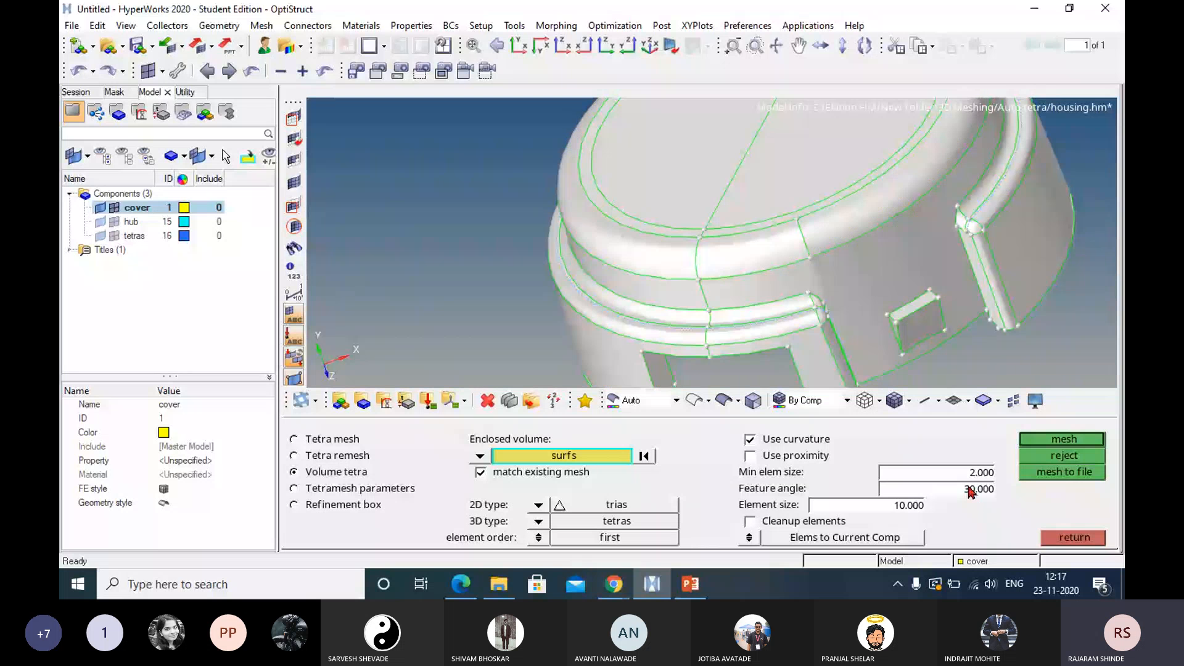
{"action": "left_click", "coordinate": [969, 487]}
{"action": "type", "text": "10"}
{"action": "left_click", "coordinate": [1057, 442]}
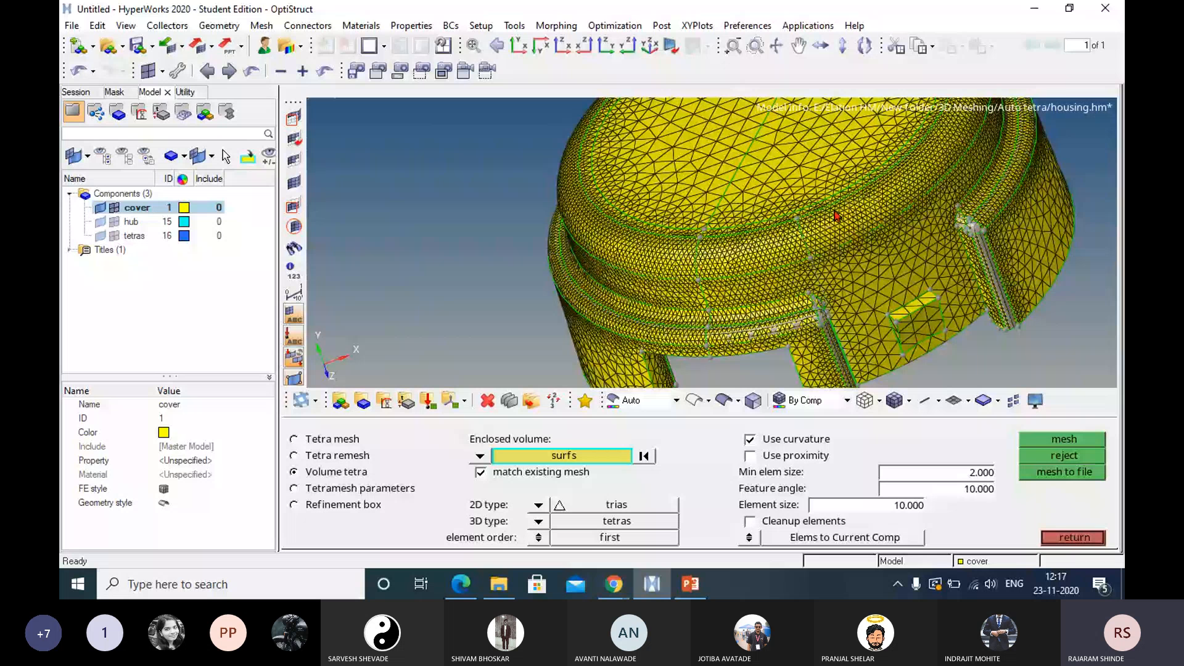
{"action": "scroll", "coordinate": [836, 215], "scroll_direction": "up", "scroll_amount": 5}
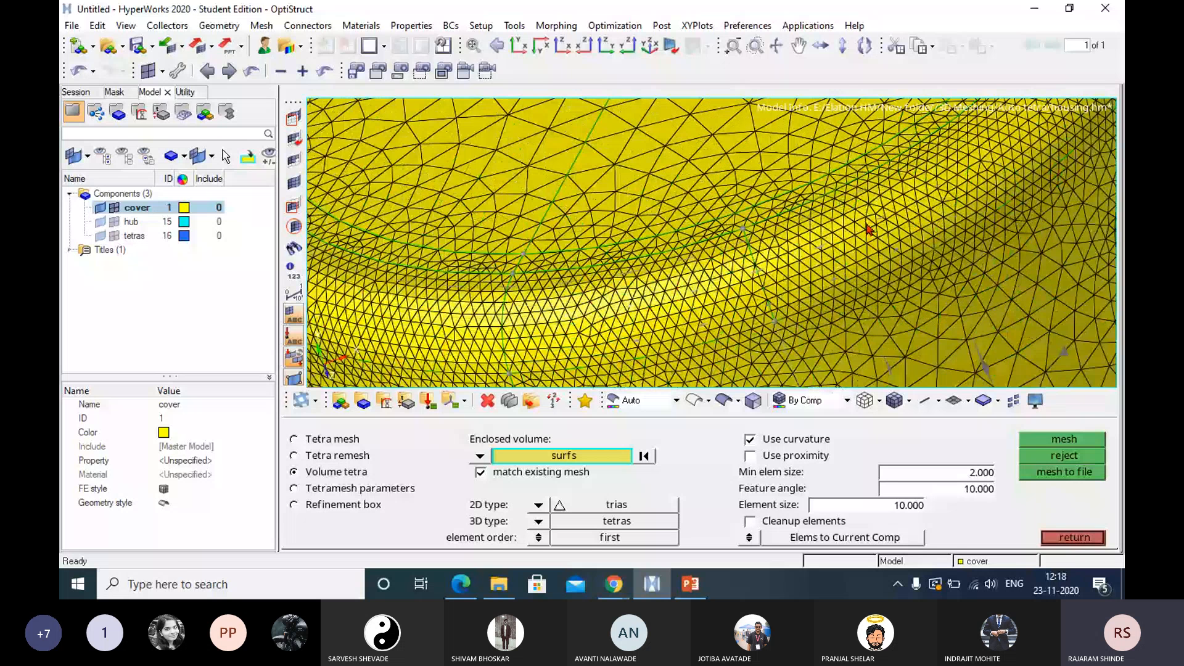
{"action": "scroll", "coordinate": [868, 230], "scroll_direction": "down", "scroll_amount": 5}
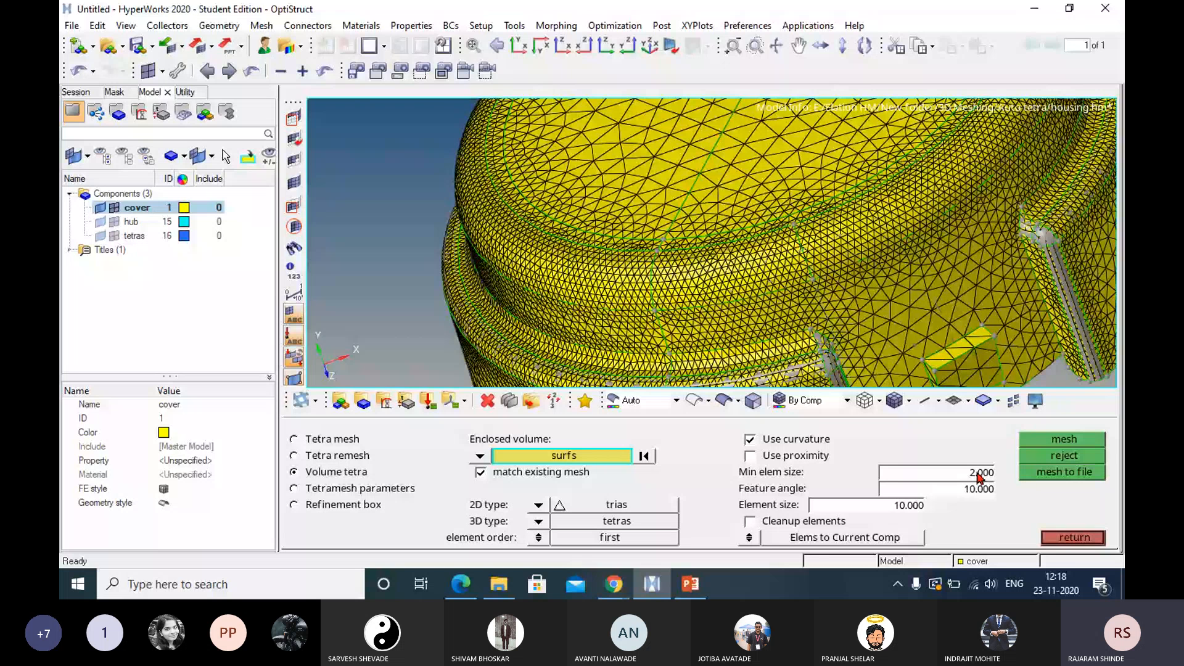
{"action": "right_click_drag", "start_coordinate": [932, 386], "coordinate": [895, 325], "text": "ctrl"}
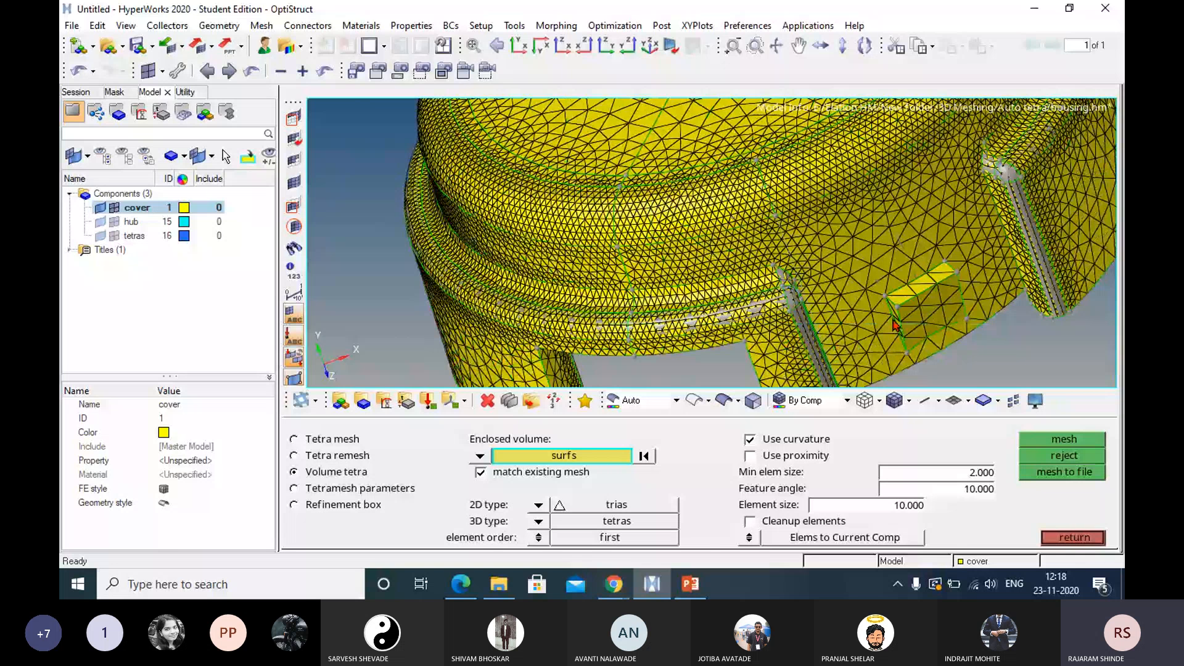
{"action": "left_click_drag", "start_coordinate": [896, 325], "coordinate": [923, 230], "text": "ctrl"}
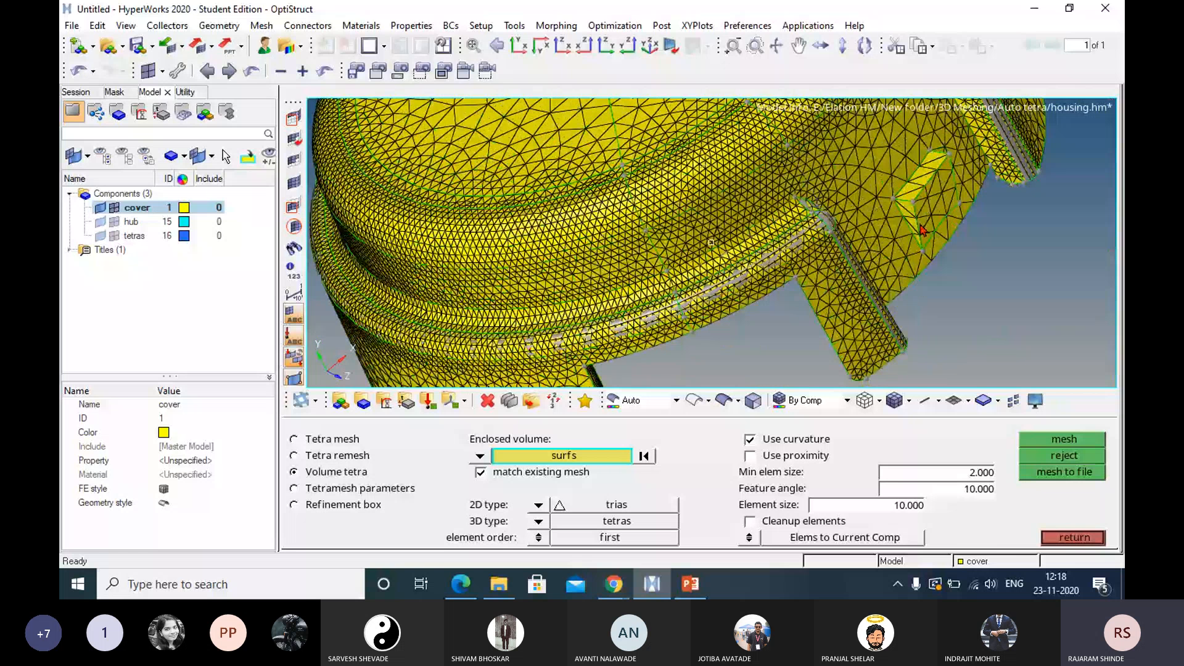
{"action": "left_click_drag", "start_coordinate": [924, 230], "coordinate": [883, 263], "text": "ctrl"}
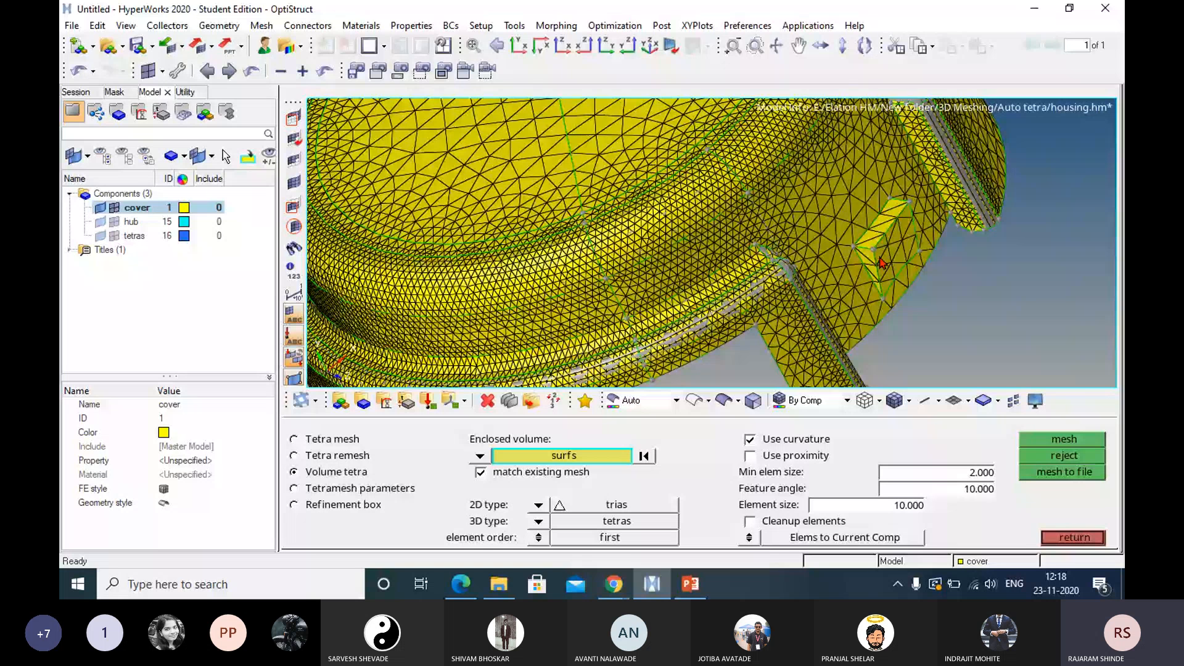
Delete all displayed elements of the cover.
{"action": "key", "text": "Escape"}
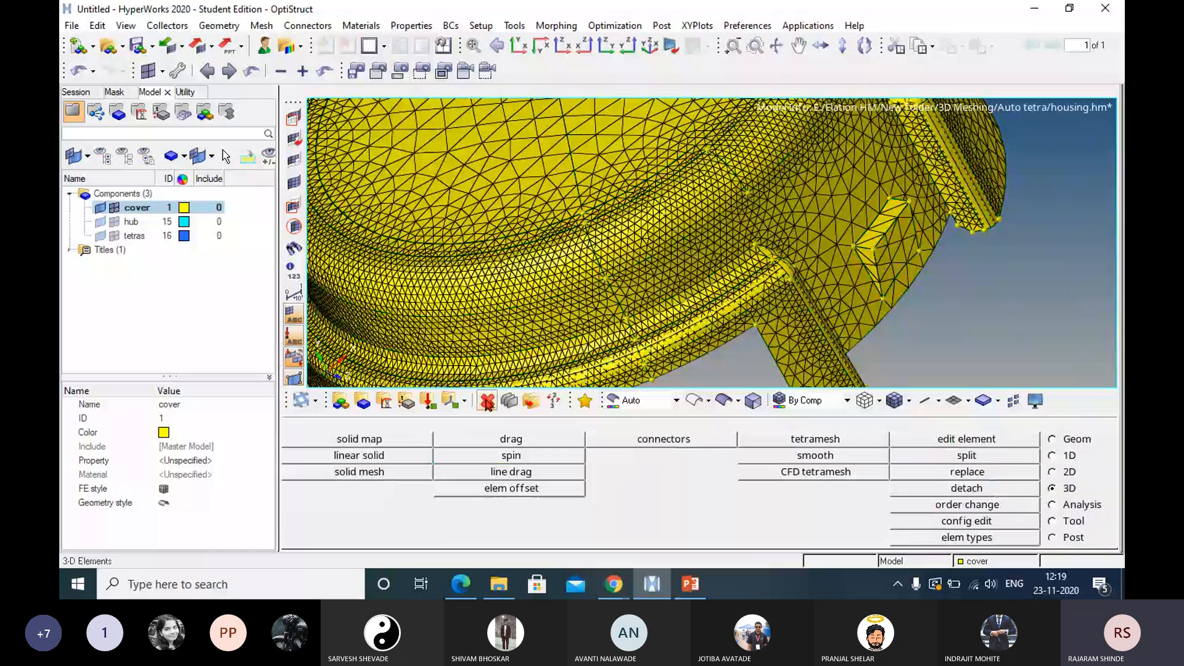
{"action": "left_click", "coordinate": [486, 401]}
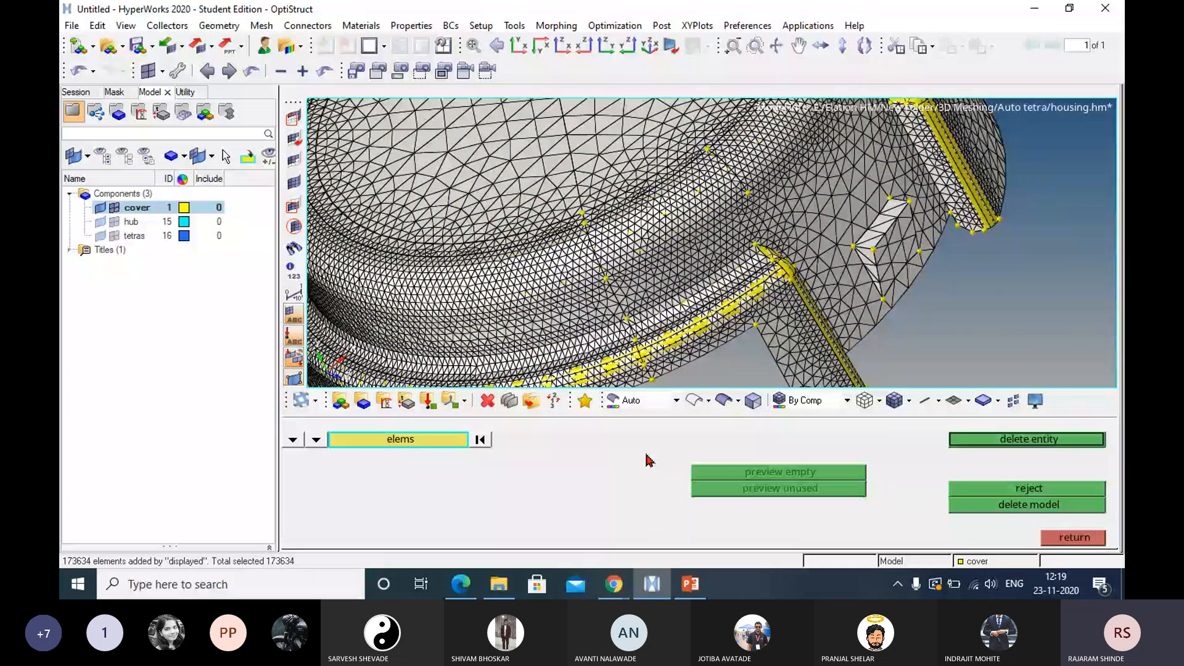
{"action": "middle_click", "coordinate": [649, 462]}
{"action": "key", "text": "Escape"}
{"action": "scroll", "coordinate": [849, 245], "scroll_direction": "down", "scroll_amount": 4}
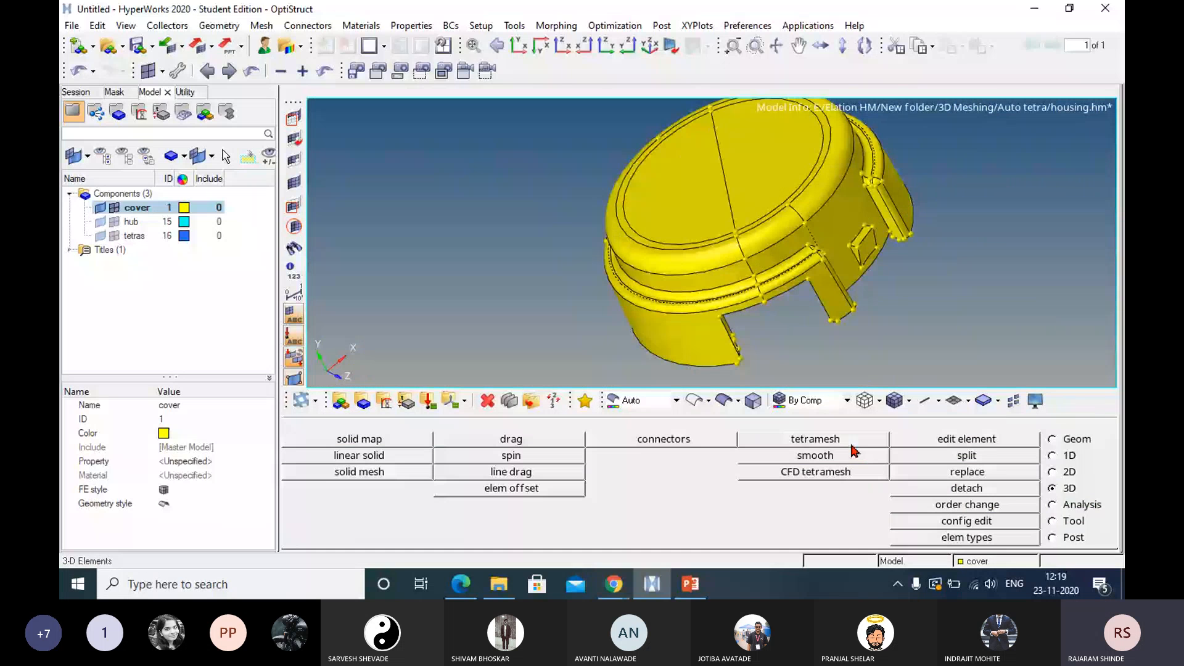
Mesh the cover's surfaces with volume tetra using proximity as well as curvature, and inspect the mesh around the small features and top face.
{"action": "left_click", "coordinate": [825, 444]}
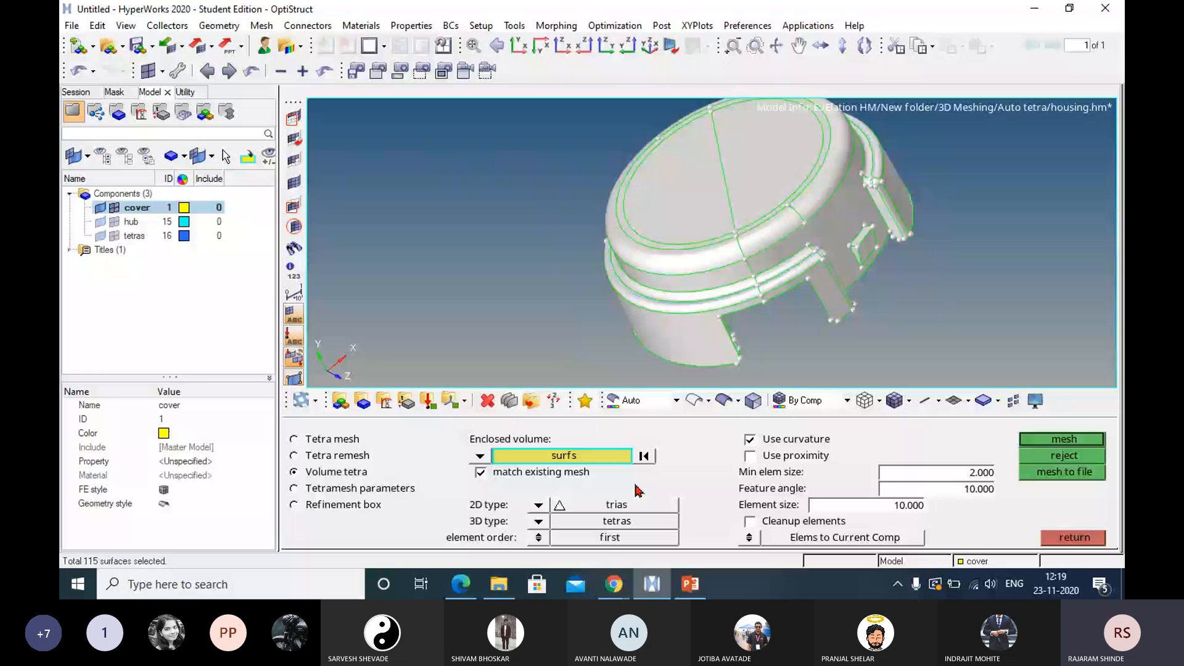
{"action": "left_click", "coordinate": [749, 457]}
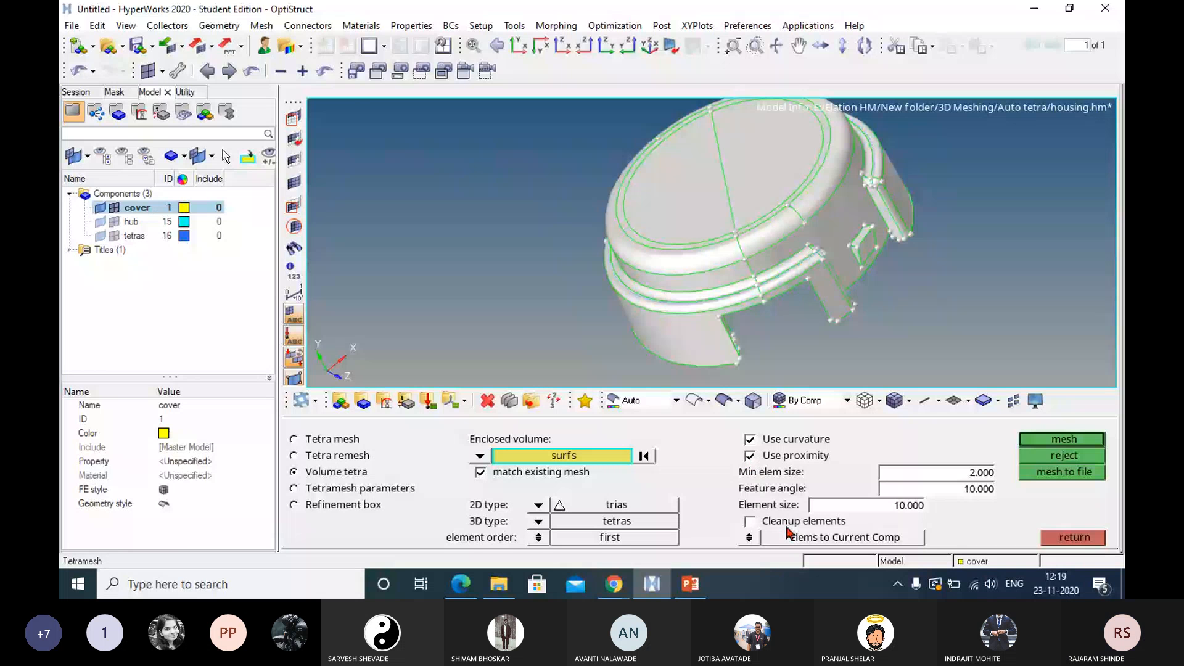
{"action": "left_click", "coordinate": [1073, 439]}
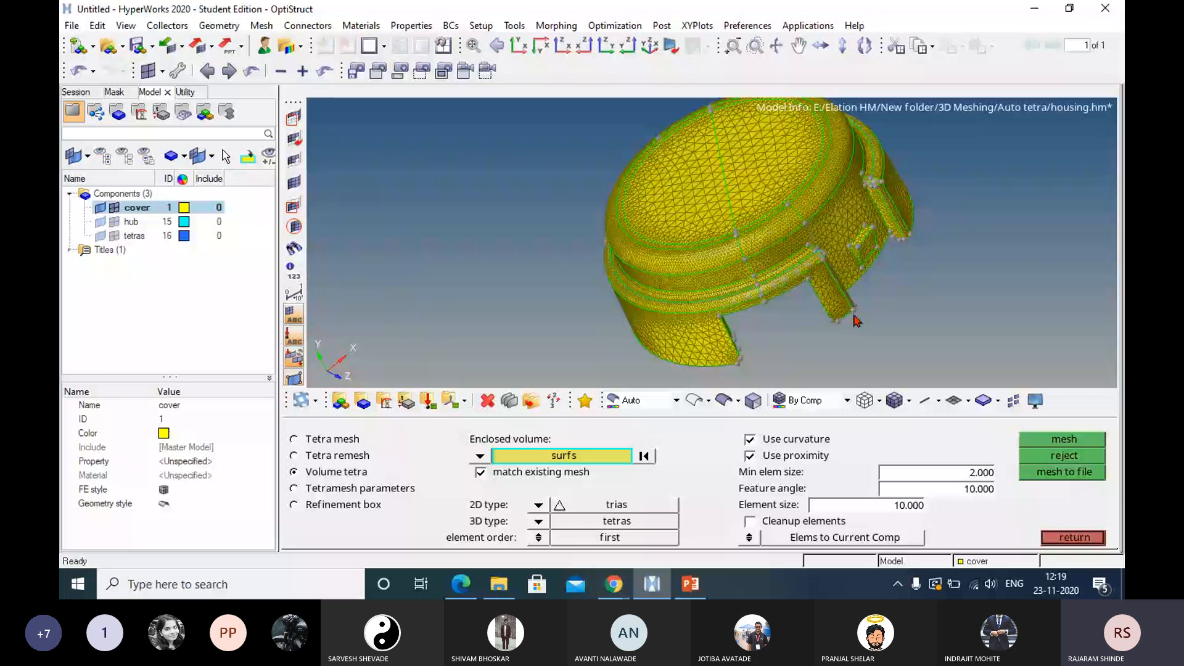
{"action": "scroll", "coordinate": [855, 320], "scroll_direction": "up", "scroll_amount": 5}
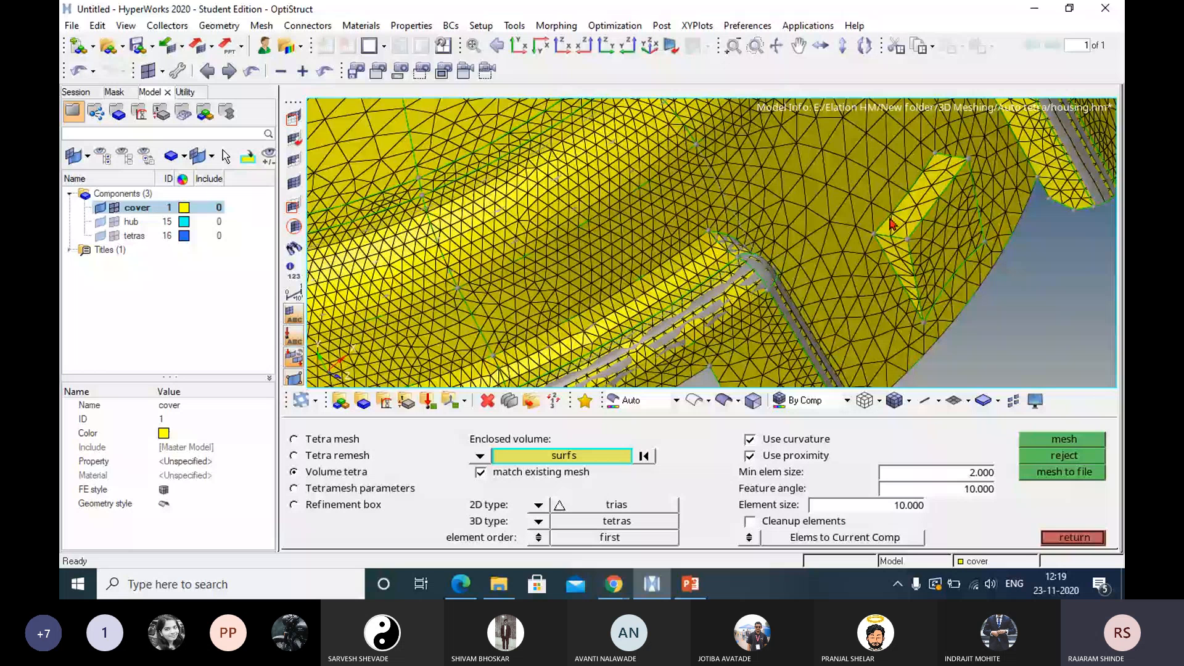
{"action": "scroll", "coordinate": [892, 225], "scroll_direction": "down", "scroll_amount": 5}
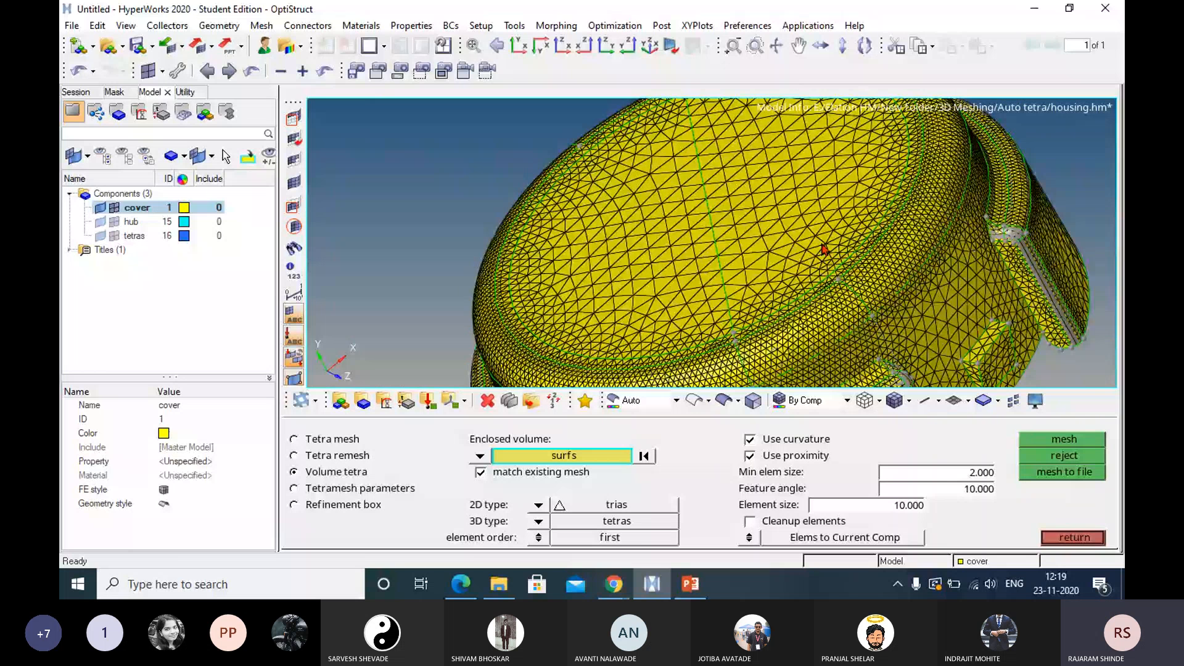
{"action": "left_click_drag", "start_coordinate": [824, 249], "coordinate": [836, 249], "text": "ctrl"}
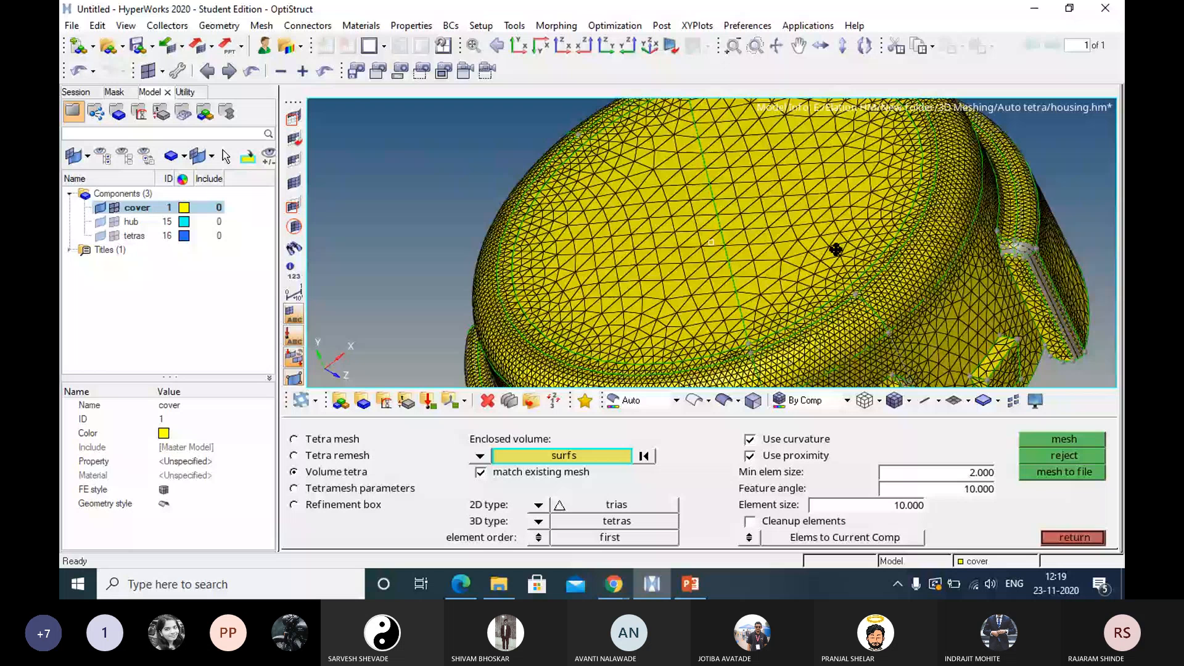
{"action": "left_click_drag", "start_coordinate": [836, 250], "coordinate": [894, 283], "text": "ctrl"}
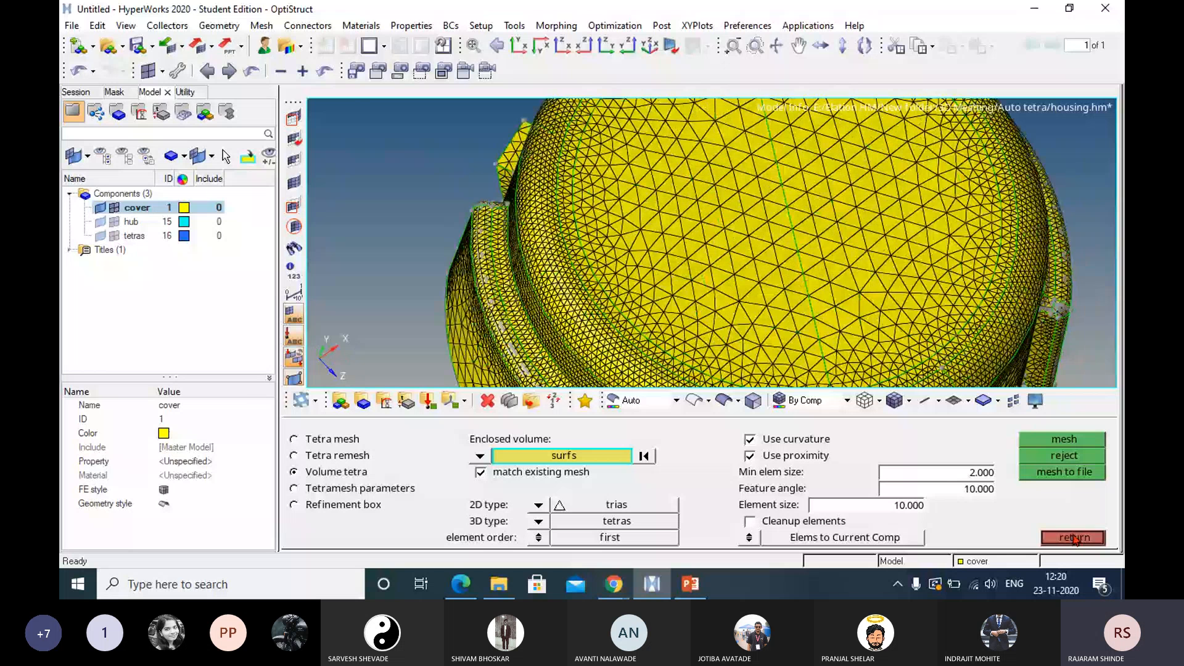
{"action": "left_click", "coordinate": [1074, 539]}
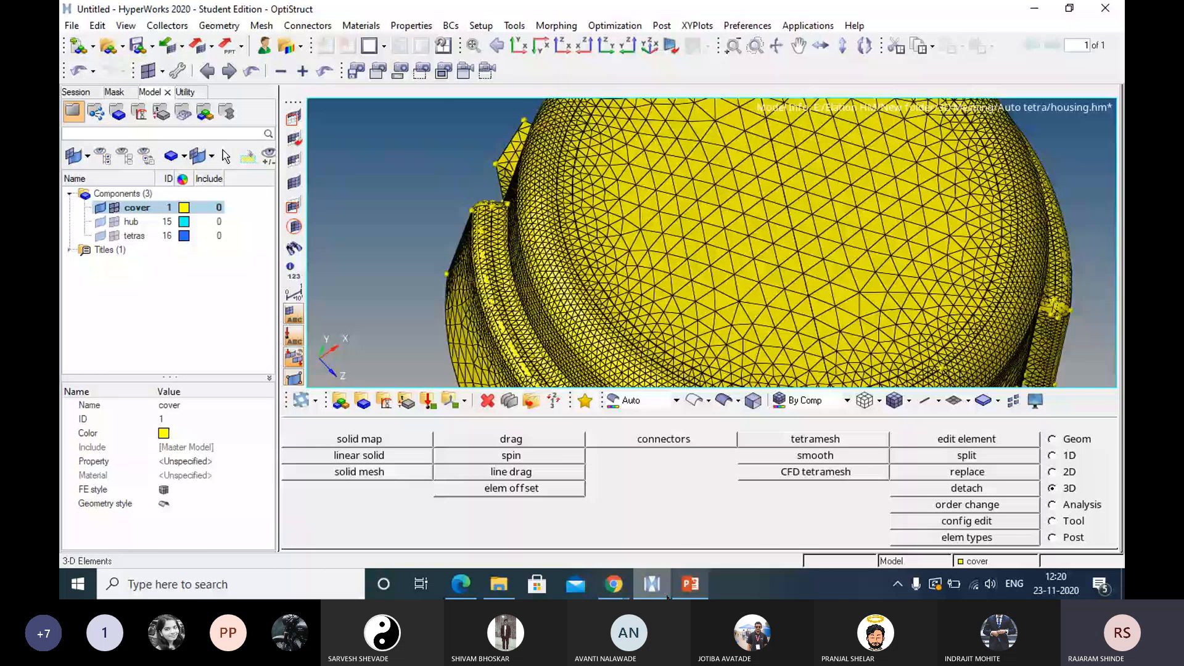
Switch to the Microsoft Teams meeting in Chrome.
{"action": "left_click", "coordinate": [667, 592]}
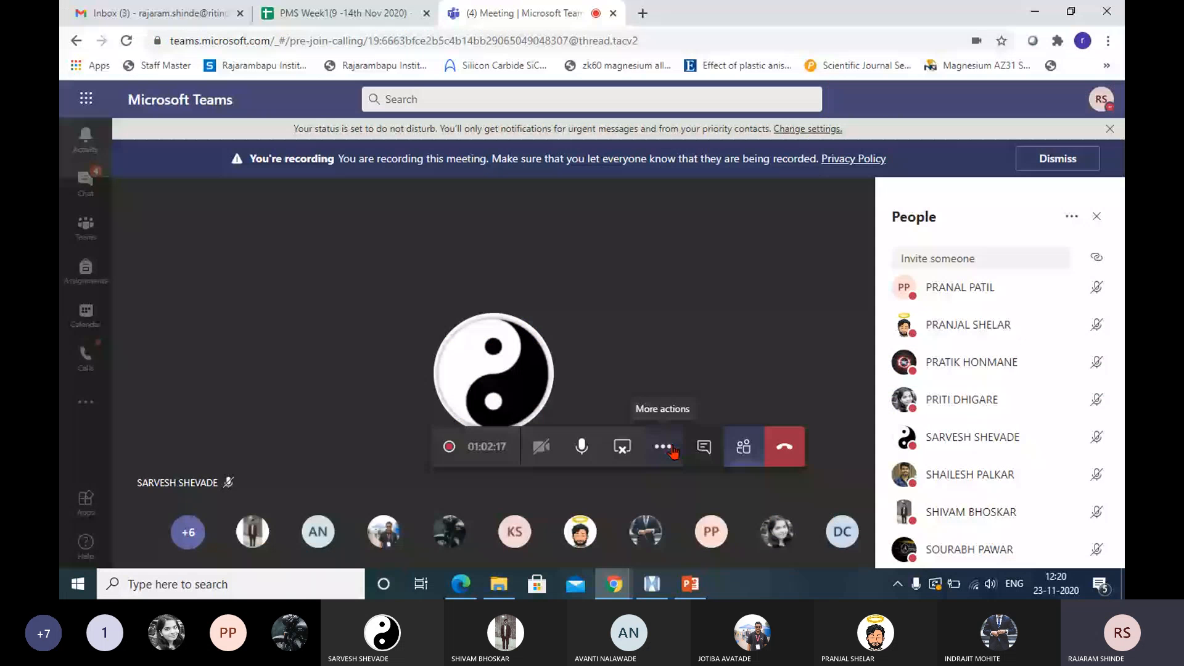